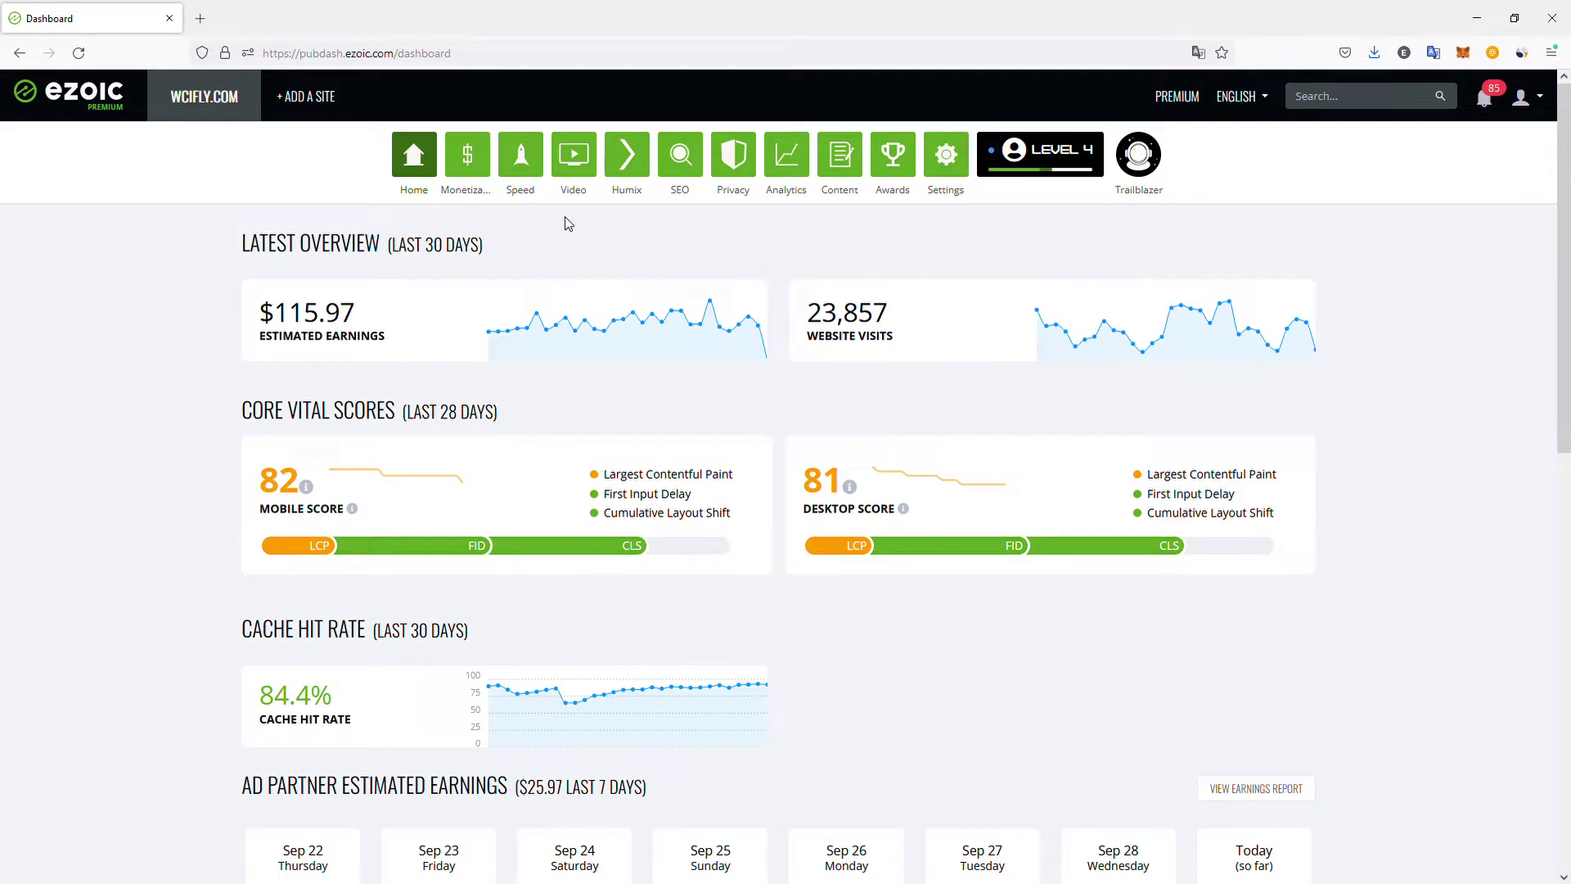
Open the Video section and start a new video in the Article to Video Creator.
click(584, 180)
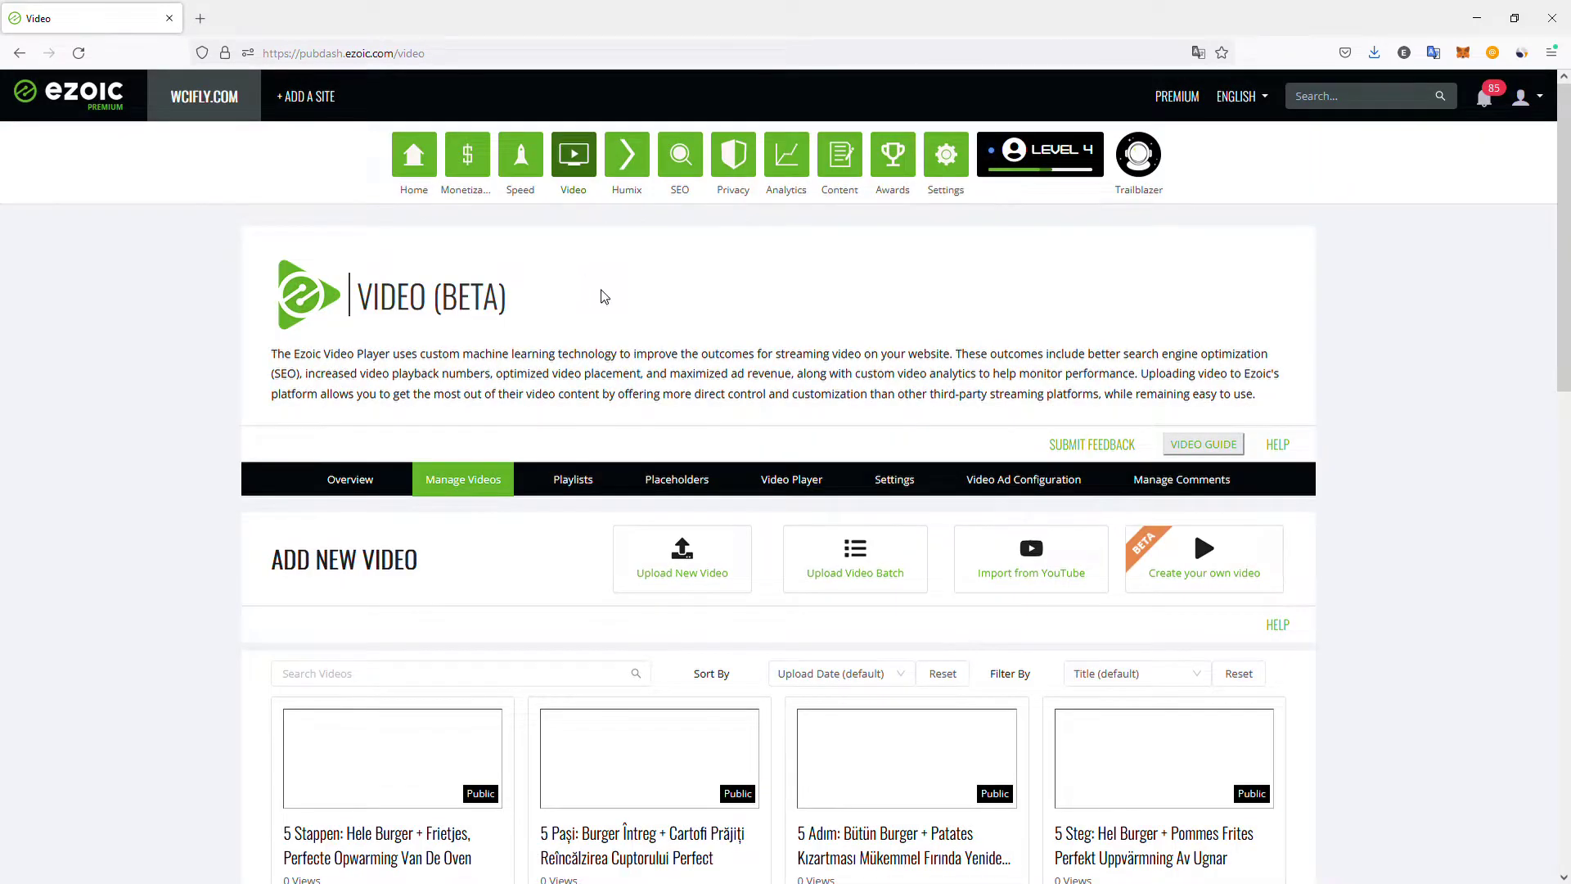
scroll(615, 303, down, 10)
scroll(661, 319, down, 5)
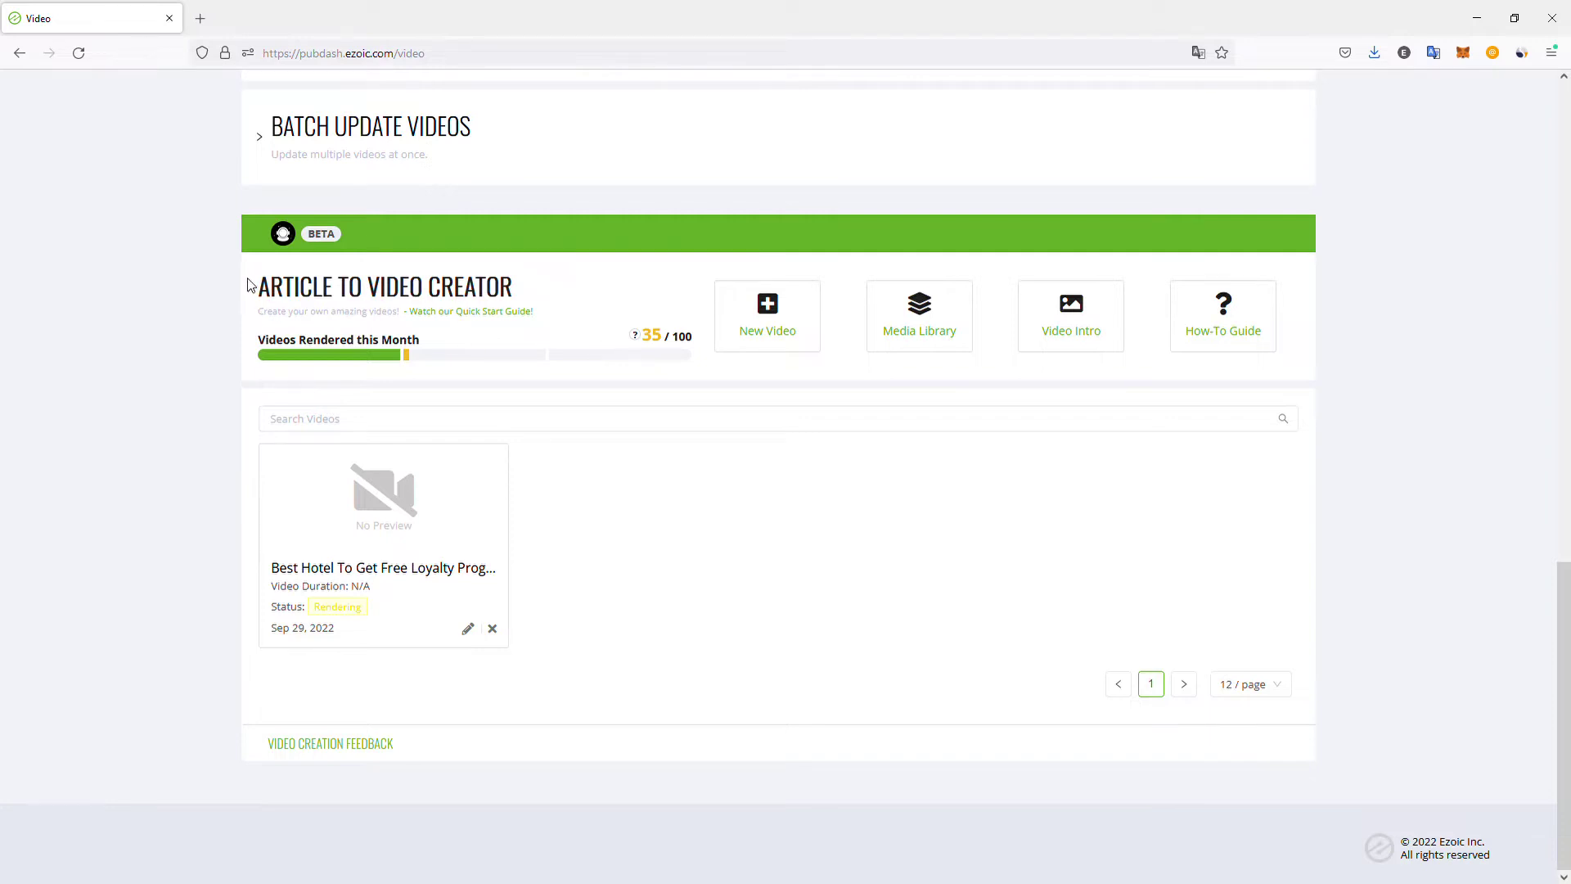
drag(251, 285, 536, 292)
click(798, 557)
click(767, 310)
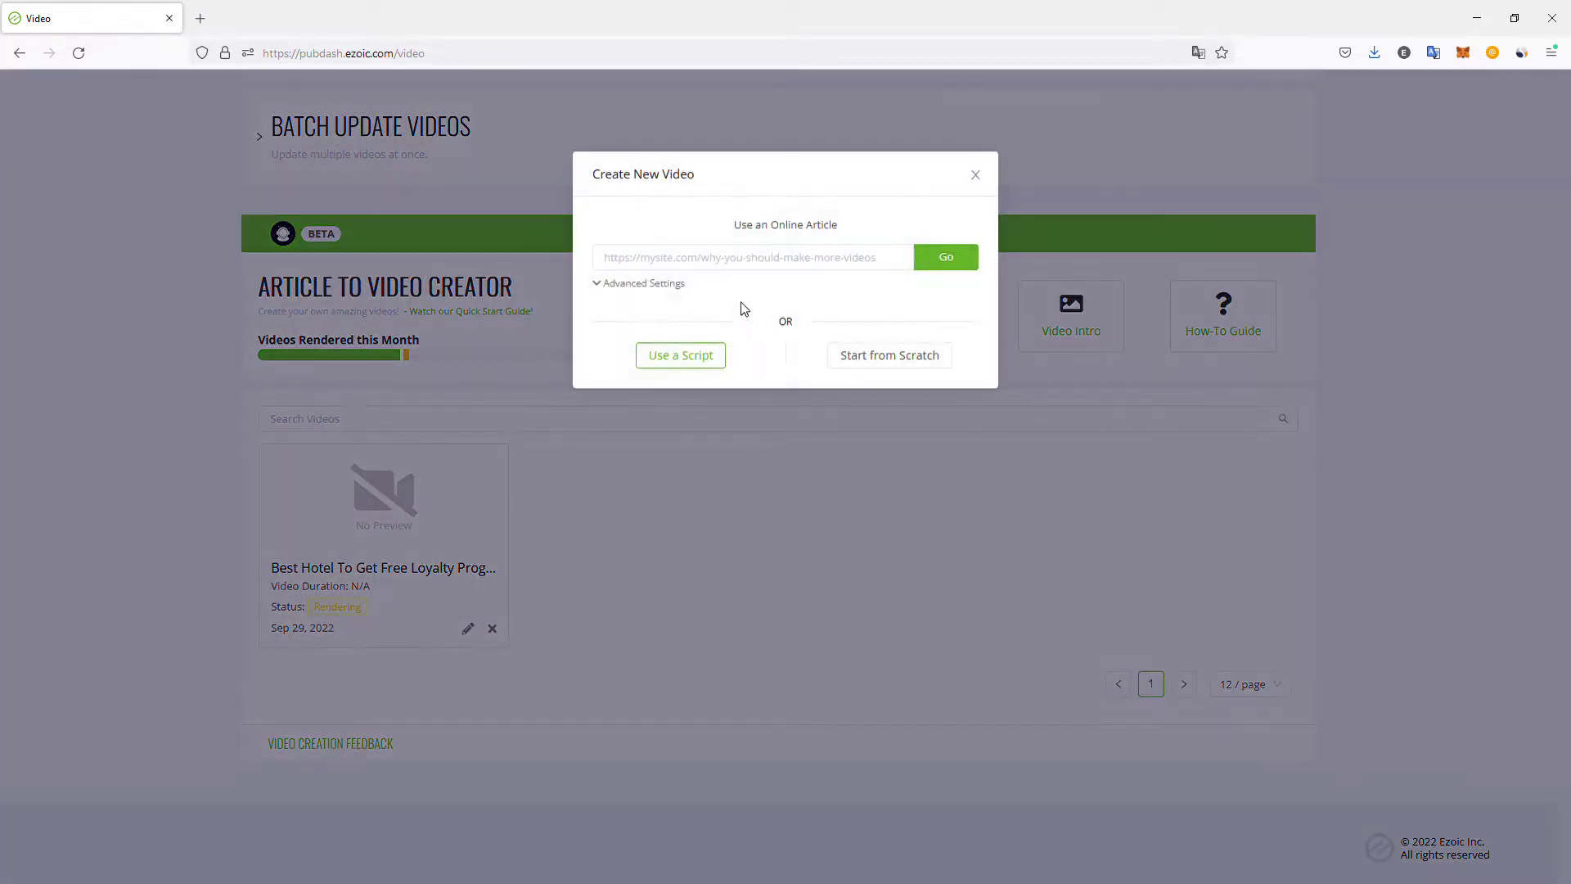
Generate the video from the online article whose URL ends in "international-best-hotel-to-get-free-reward-night-in-warsaw".
click(787, 266)
key(ctrl+v)
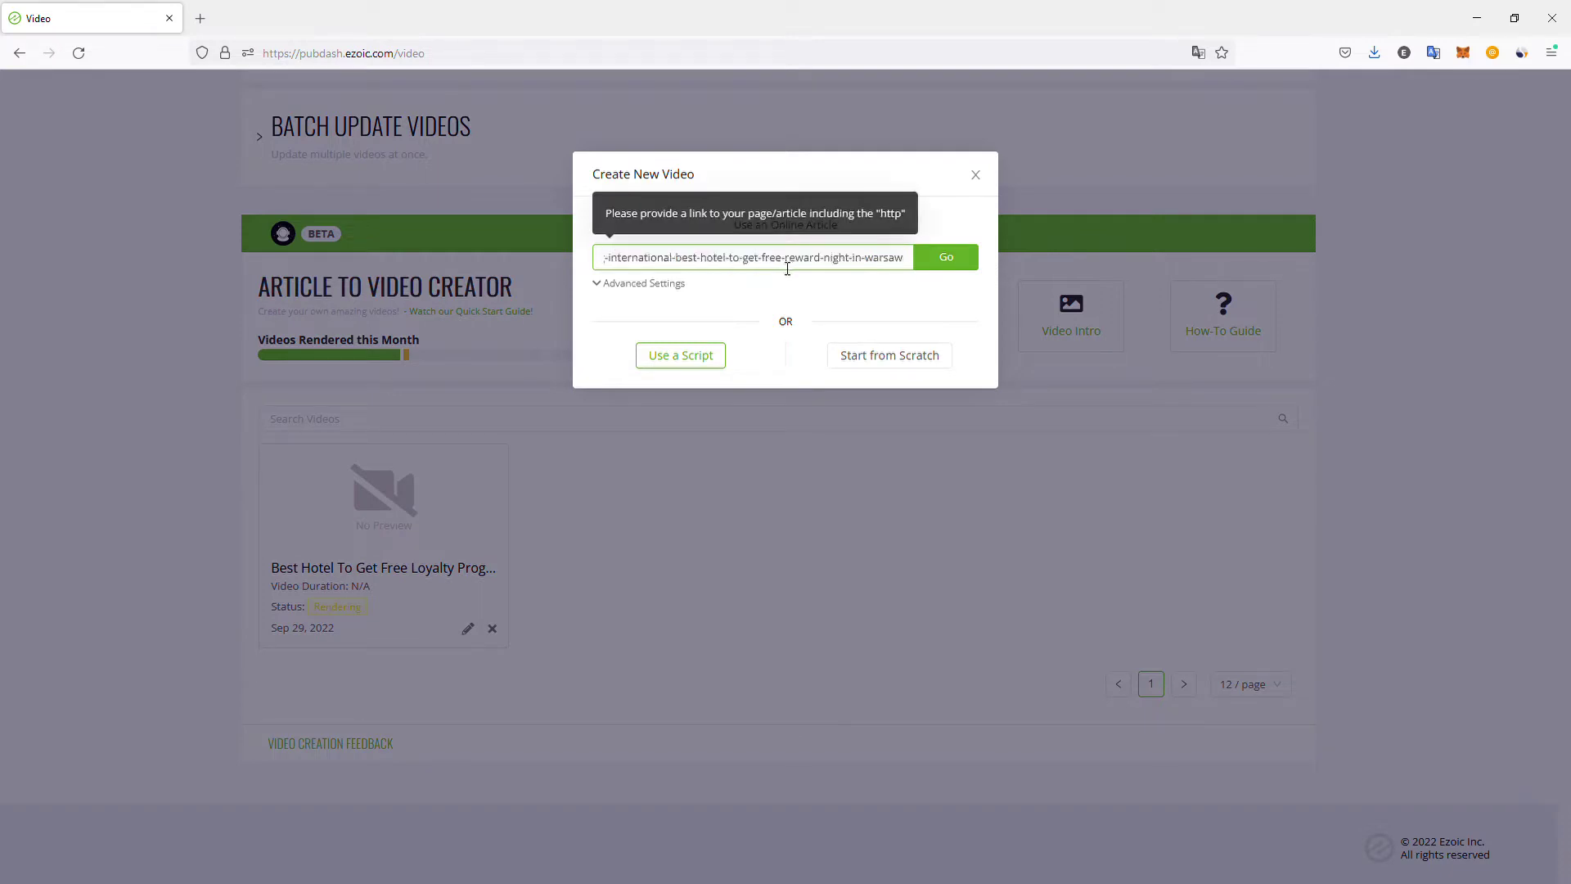
click(940, 260)
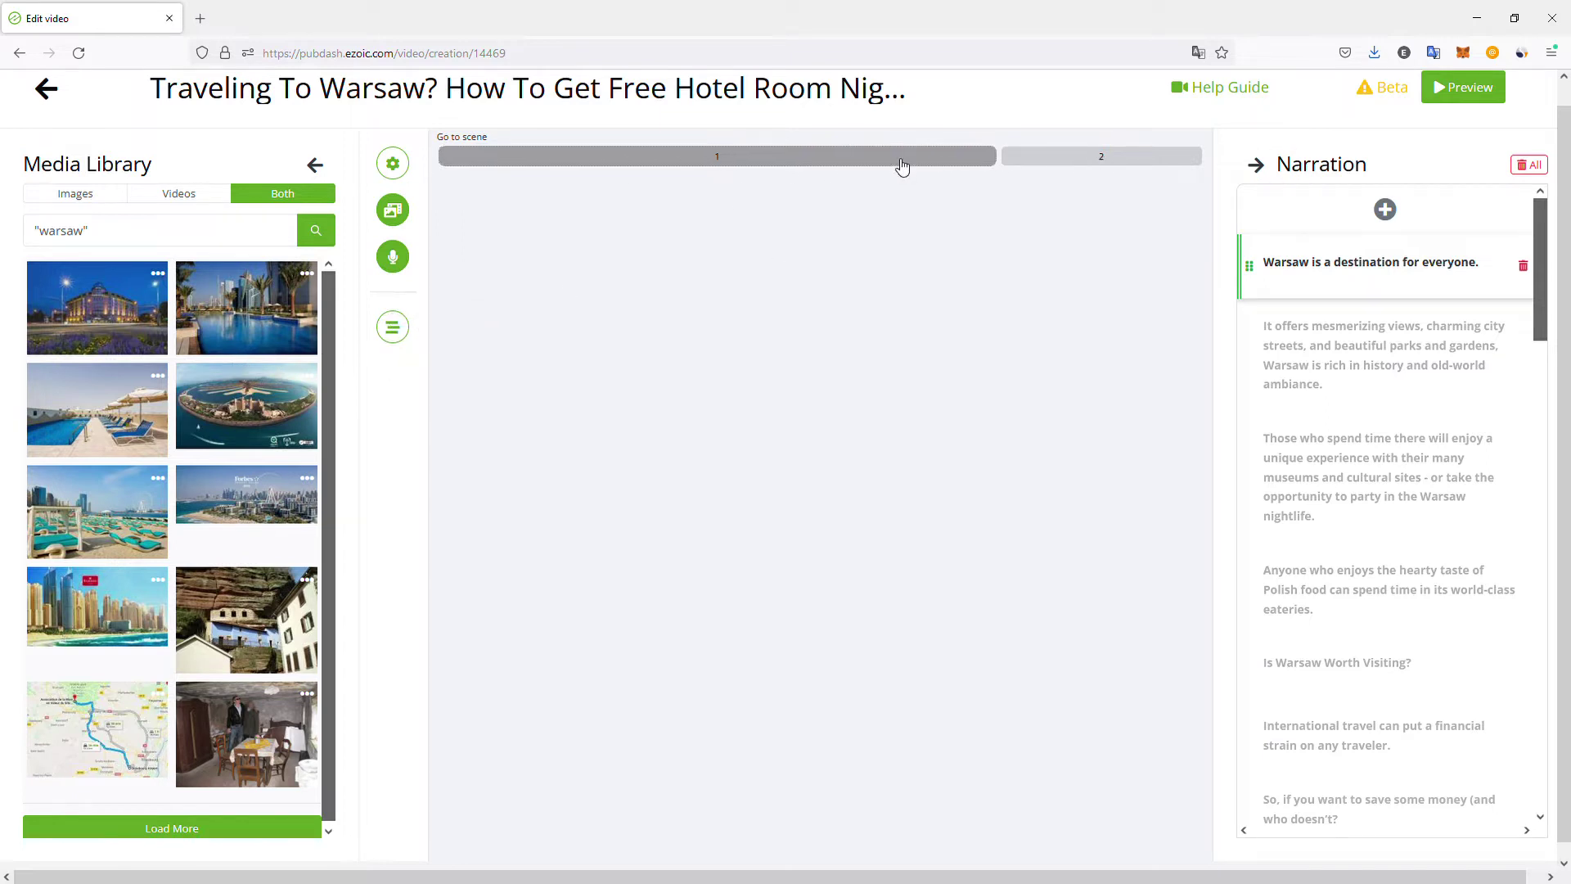
Review the narration of scene 2 and the opening narration blocks of scene 1.
click(1045, 161)
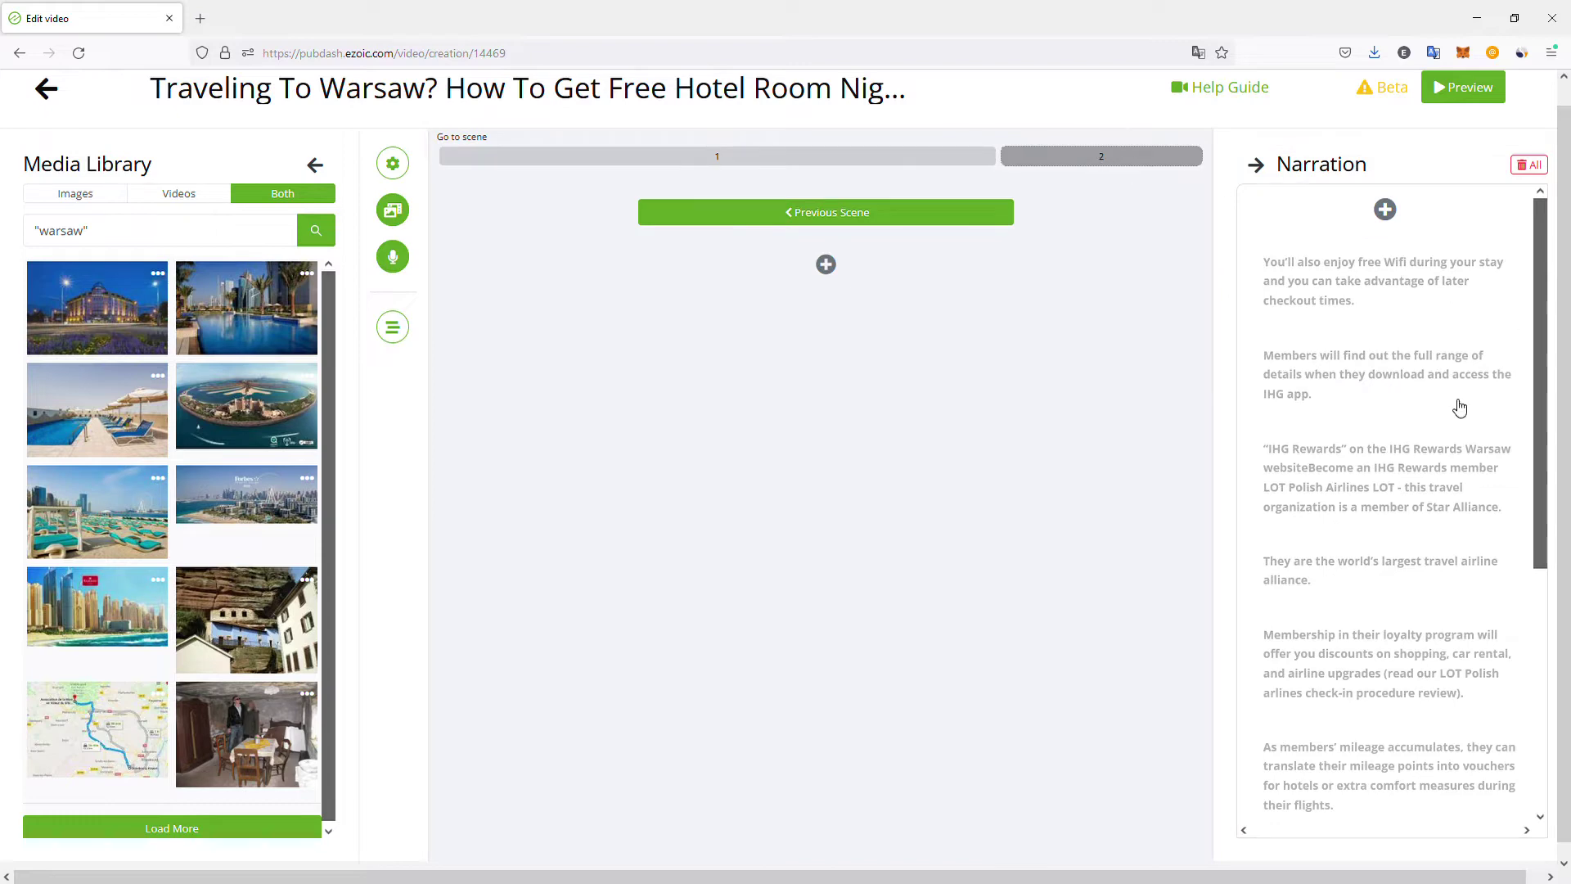
scroll(1408, 401, down, 5)
scroll(1399, 409, up, 5)
click(876, 157)
click(1358, 331)
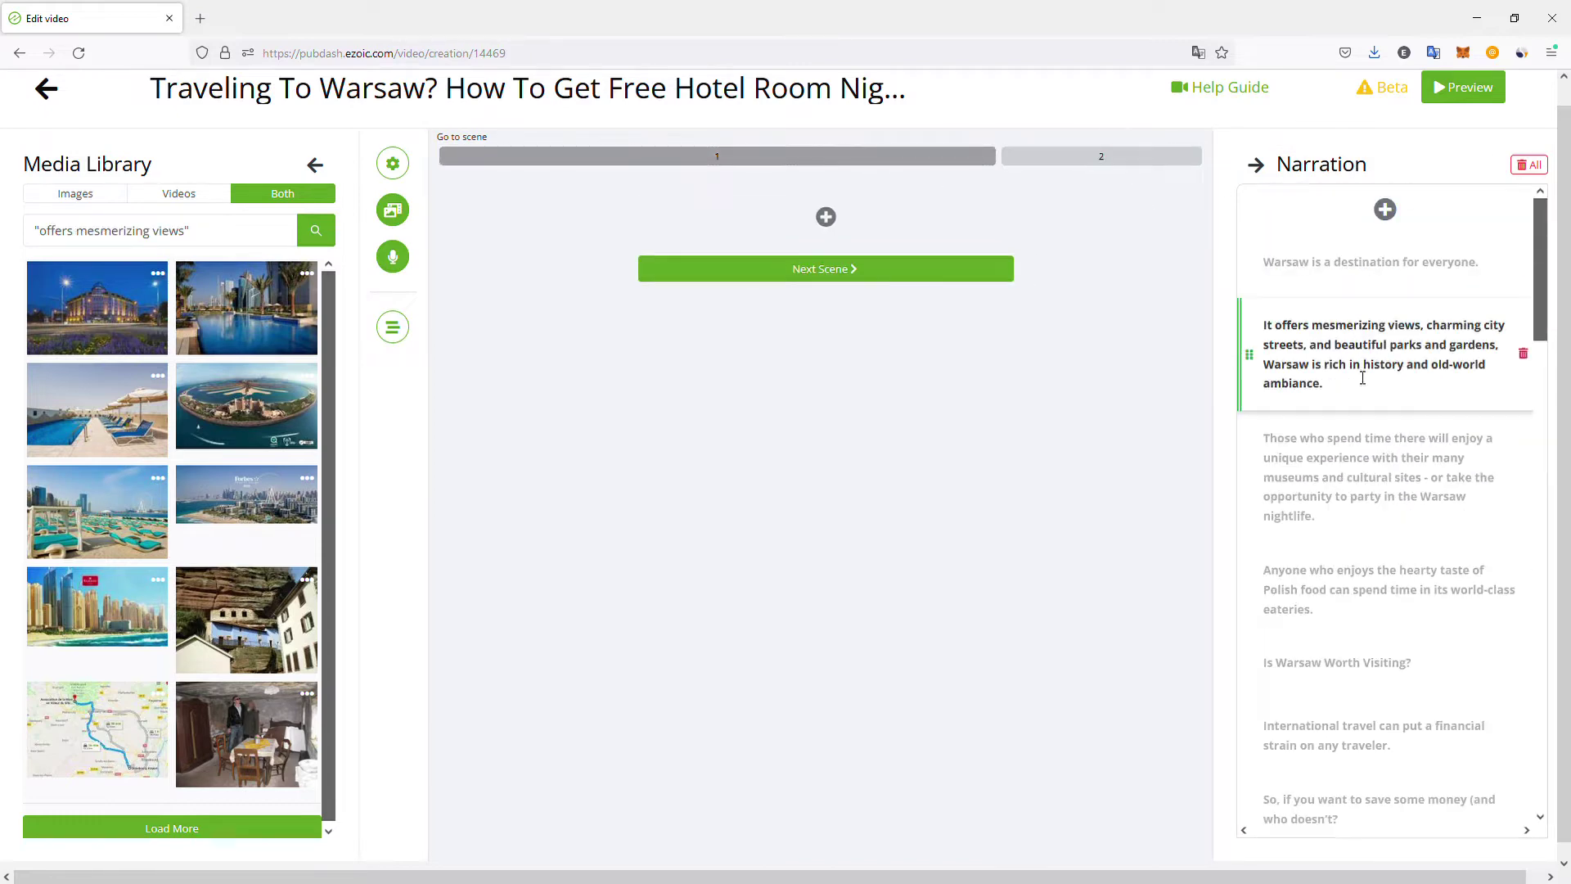
click(1360, 438)
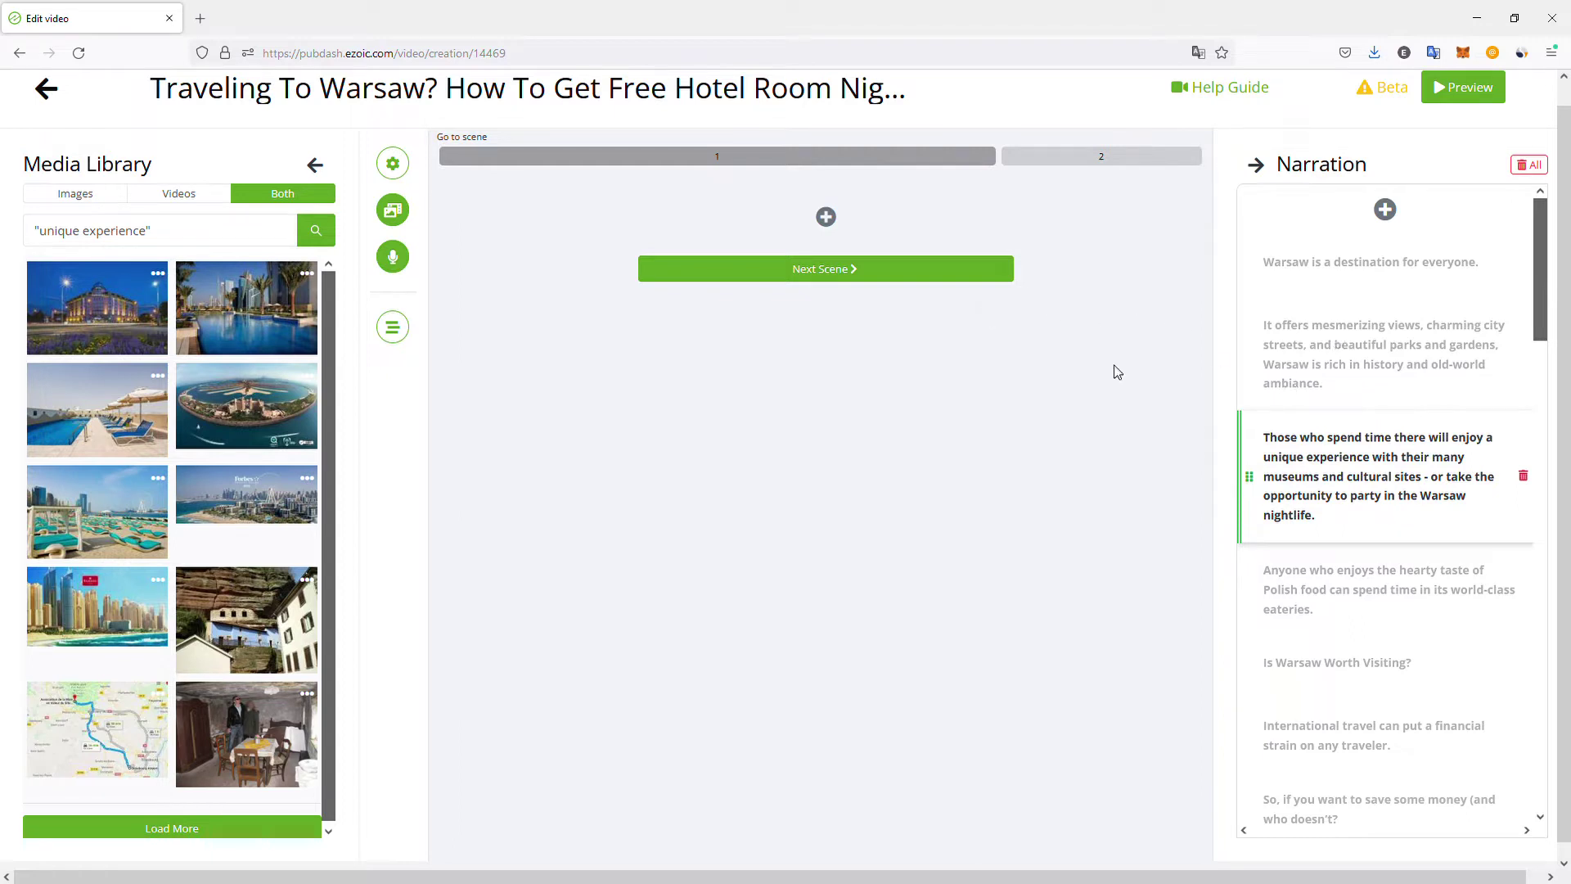
Turn on multi-slide selection and look through the first six slides of scene 1.
click(393, 327)
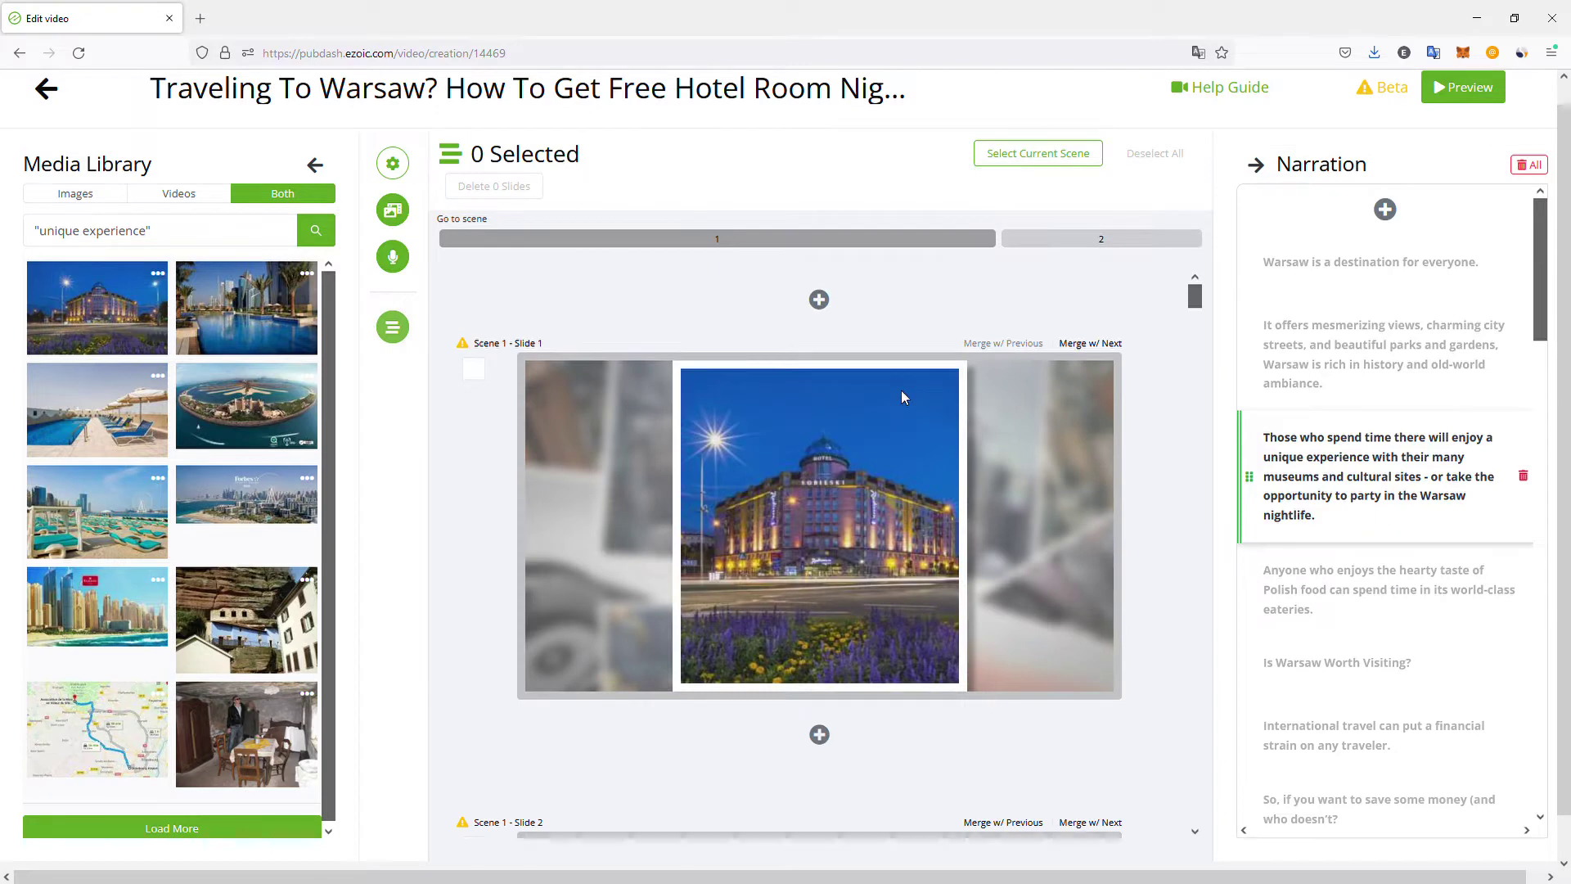
click(940, 504)
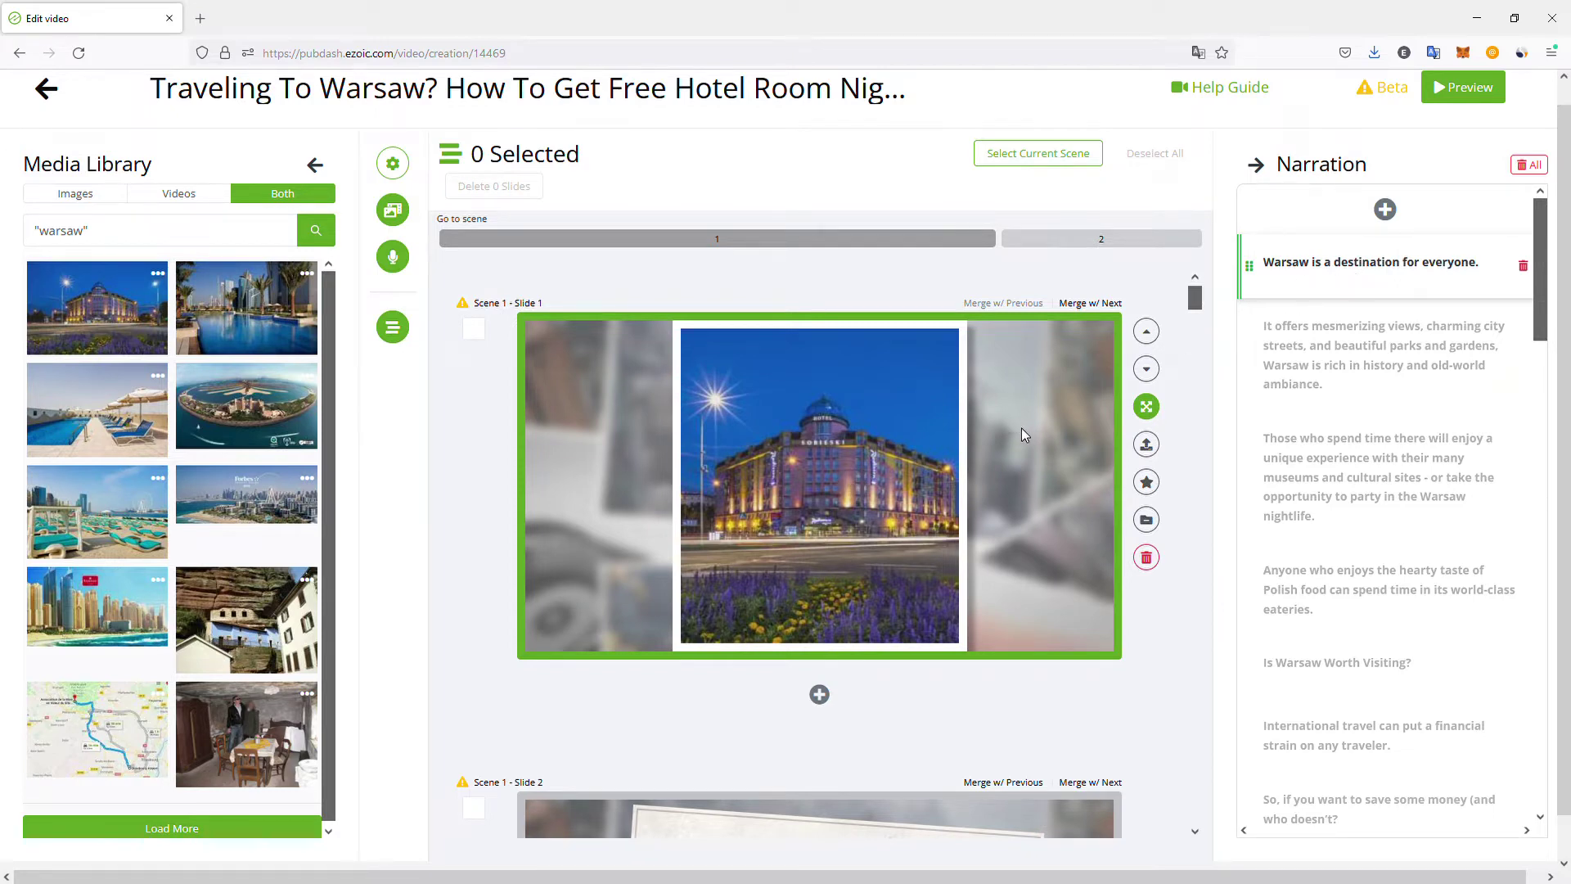
scroll(1013, 435, down, 3)
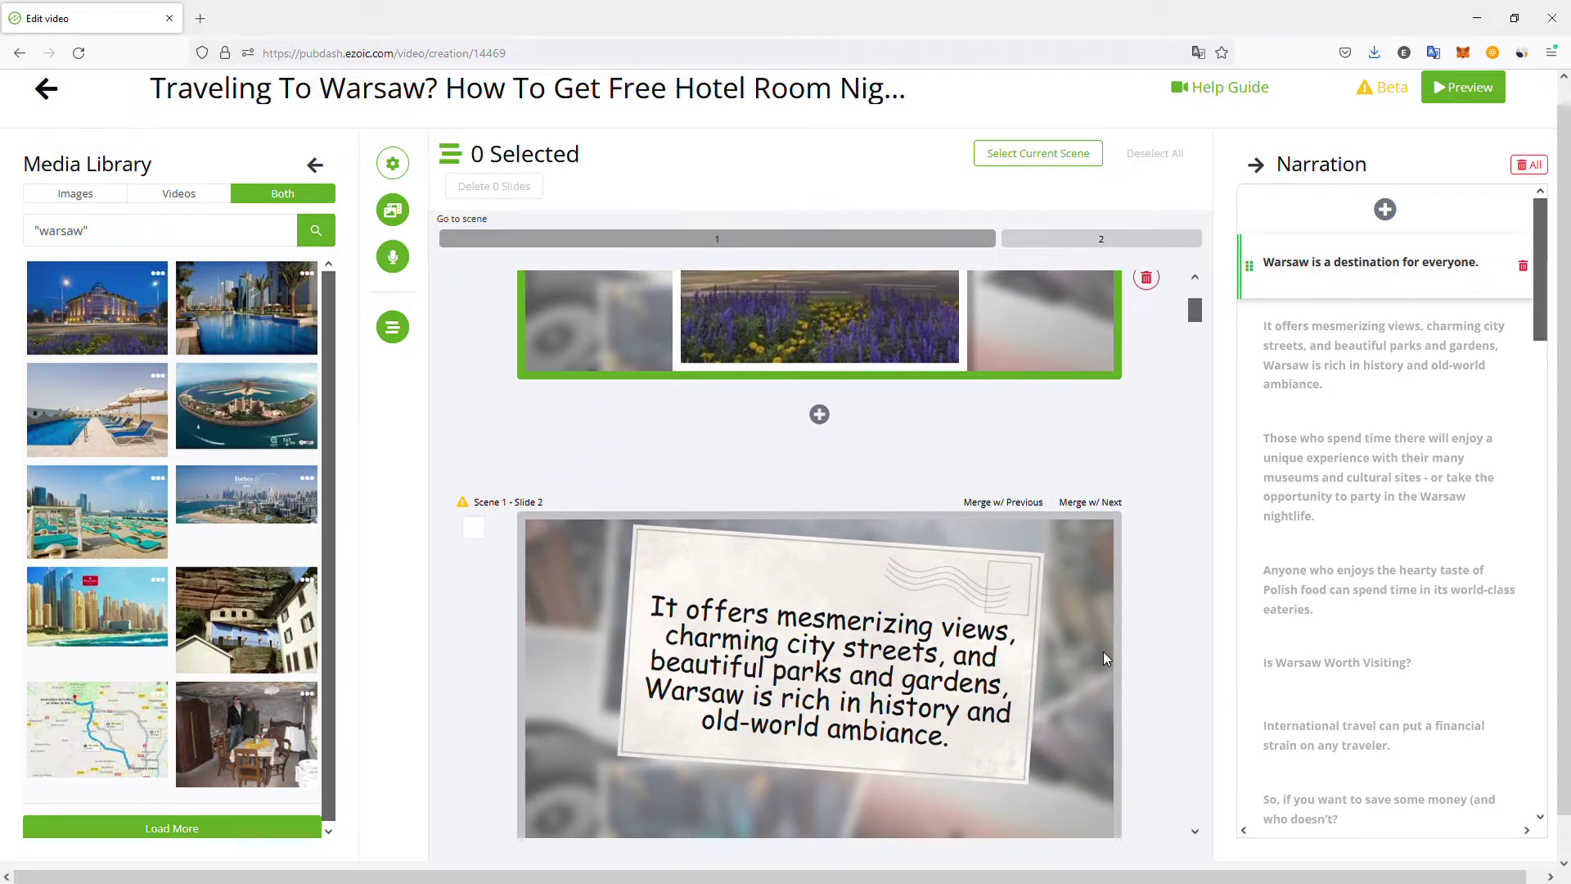
click(1103, 651)
scroll(1078, 602, down, 5)
click(1063, 557)
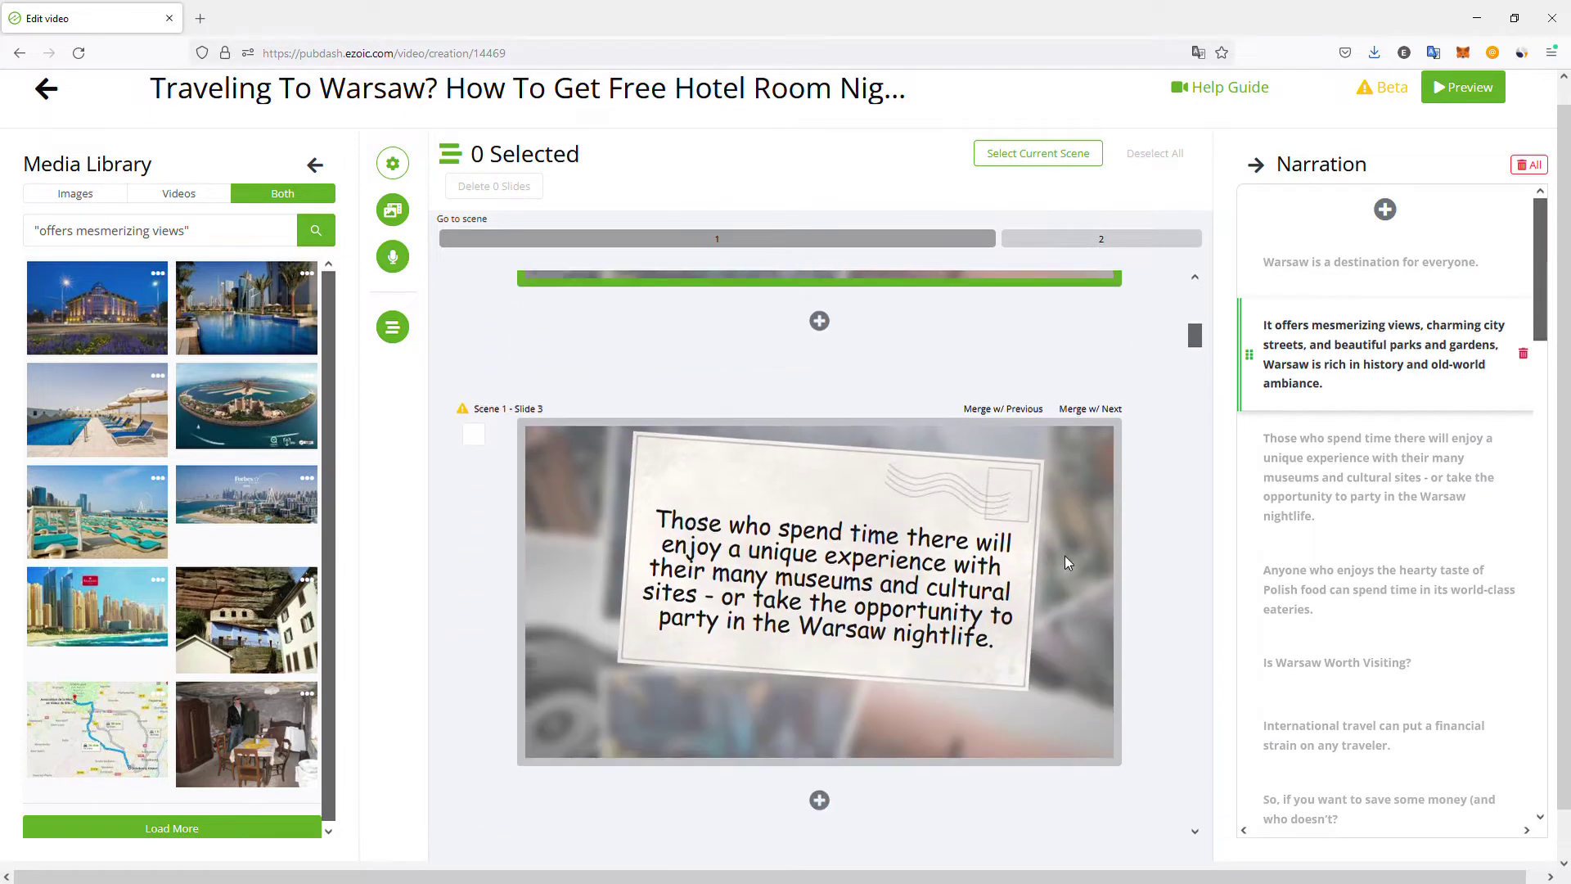
scroll(1063, 556, down, 4)
scroll(1050, 536, down, 8)
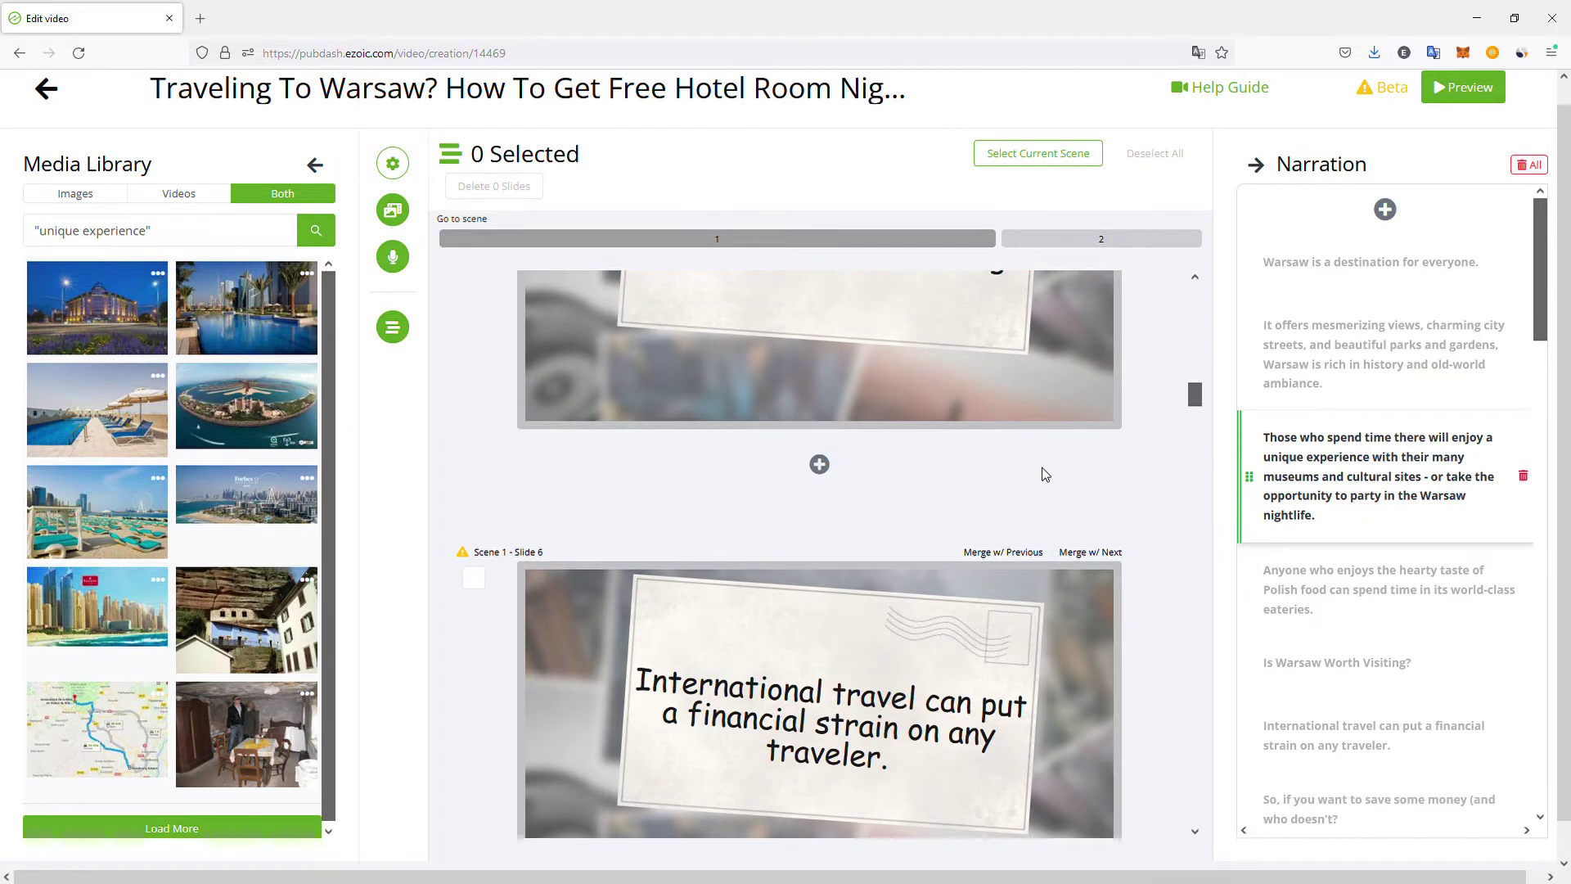
scroll(1040, 494, down, 3)
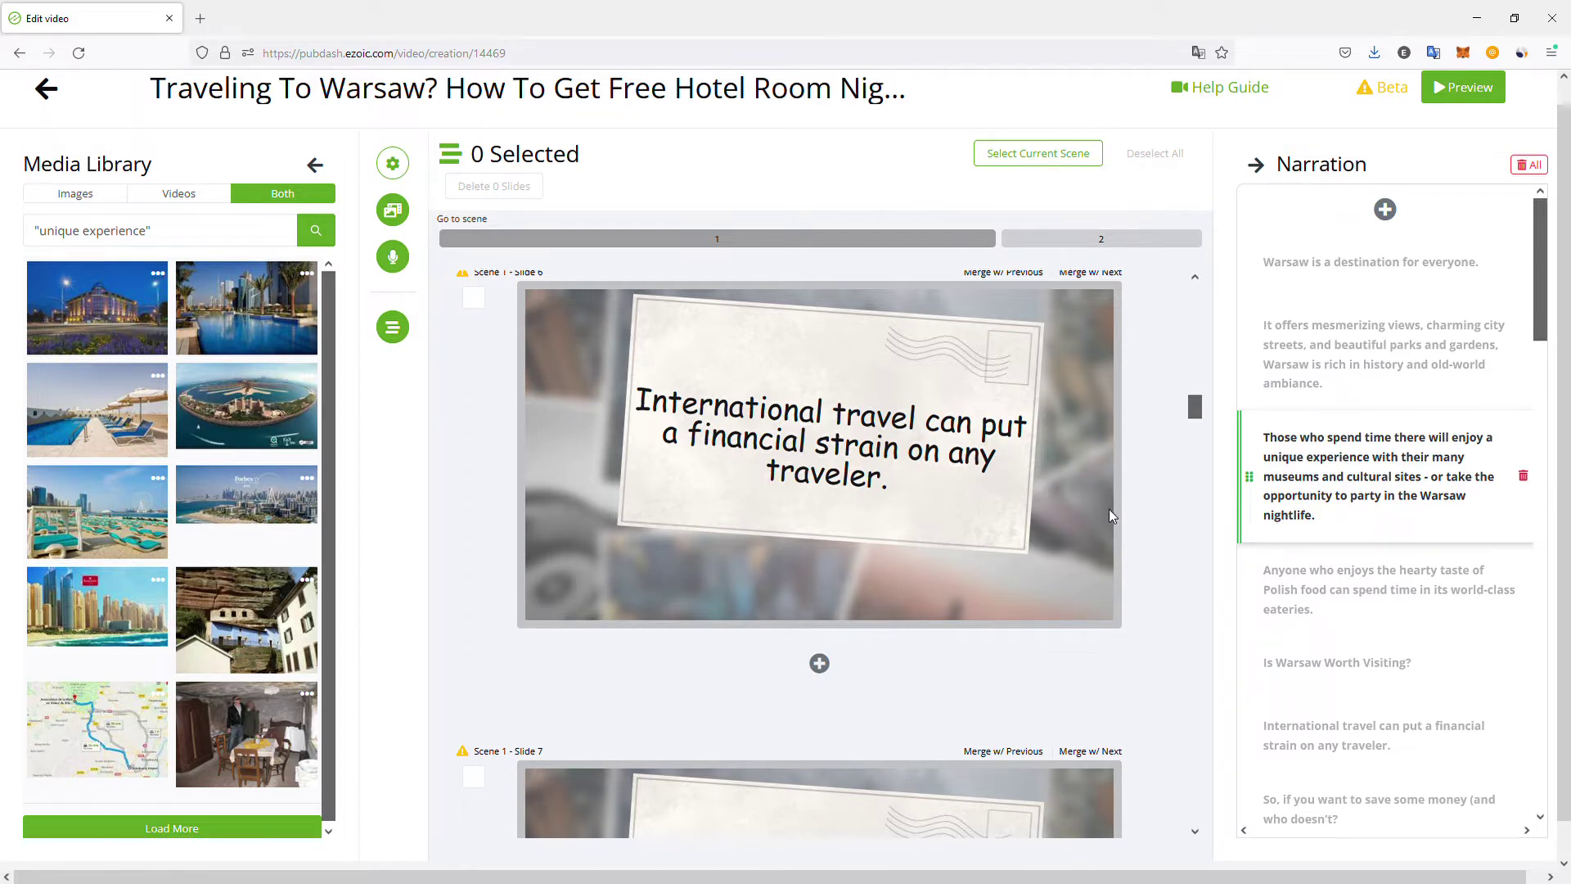
Examine the rest of scene 1, from the "International travel" slide through the last slide.
click(1092, 459)
scroll(1082, 450, down, 6)
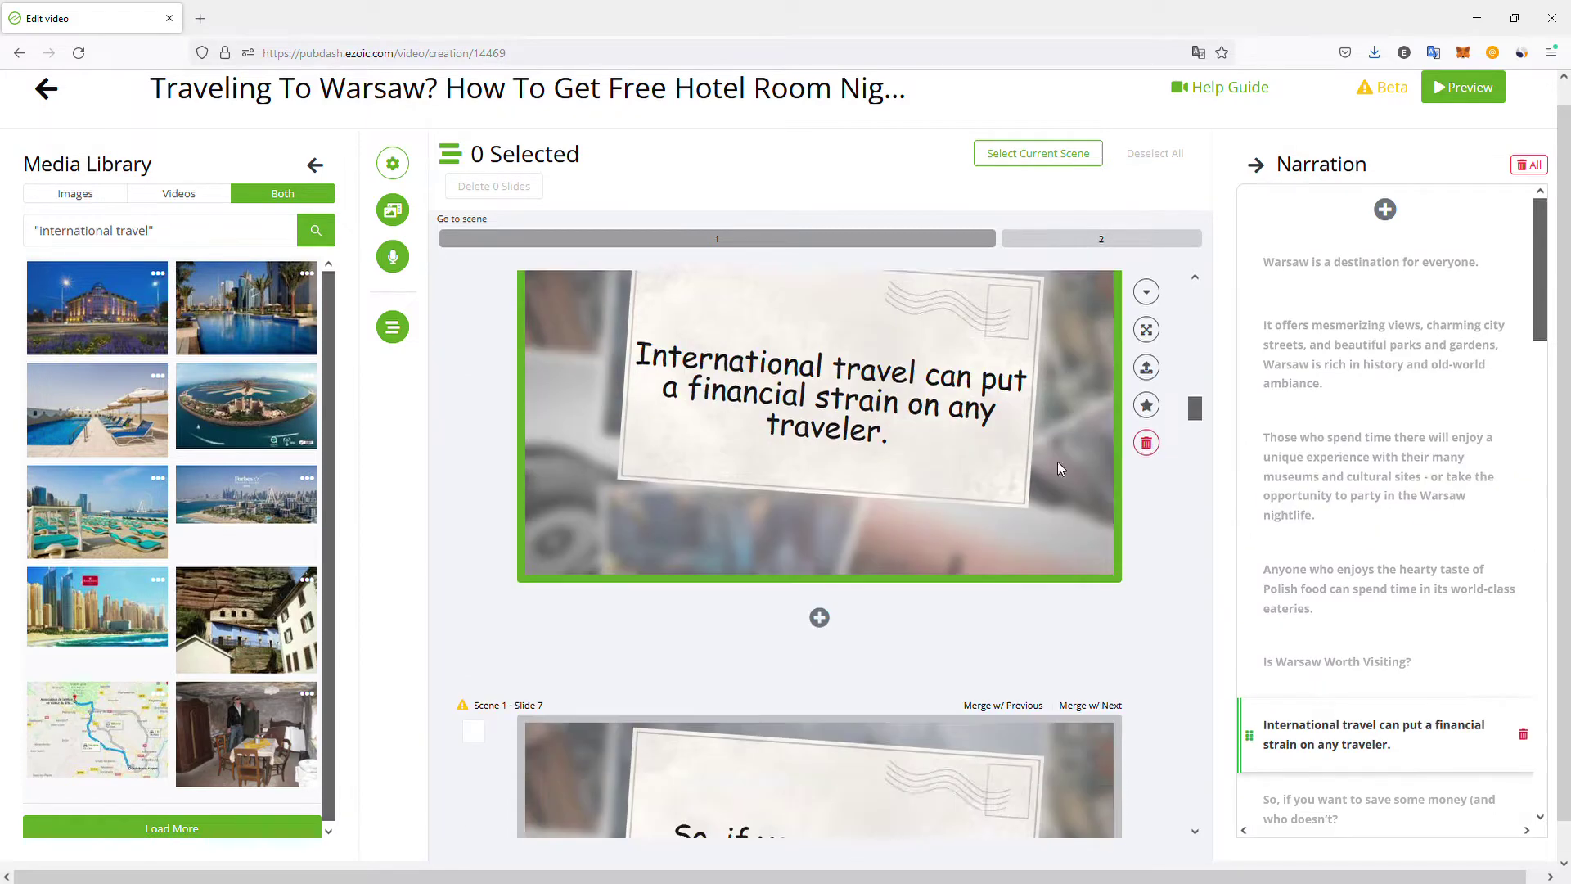
scroll(941, 448, down, 15)
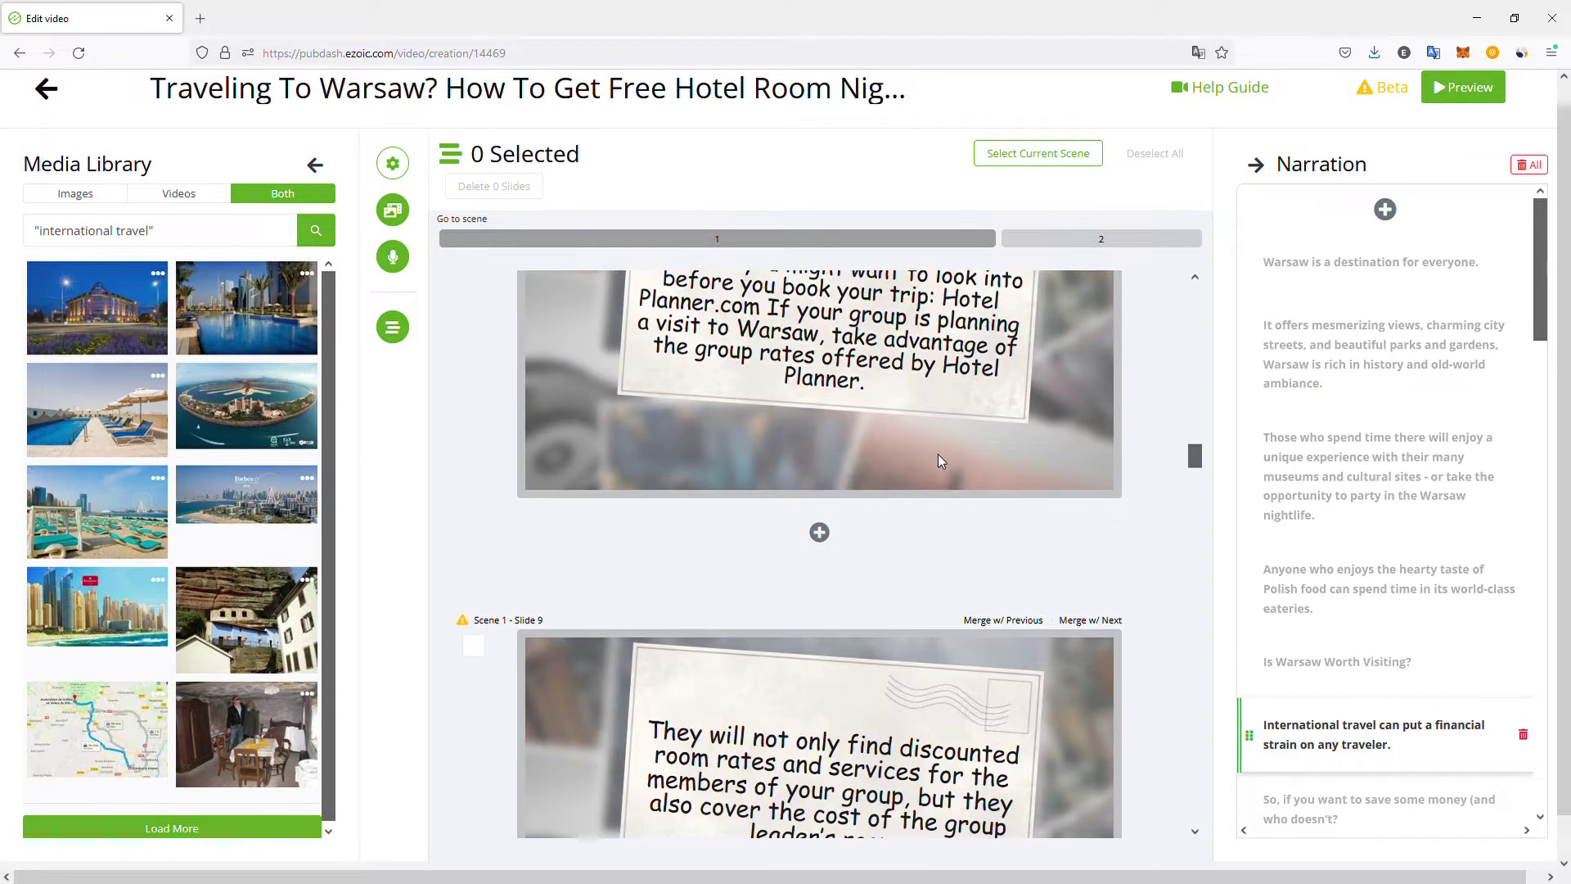
scroll(926, 447, down, 20)
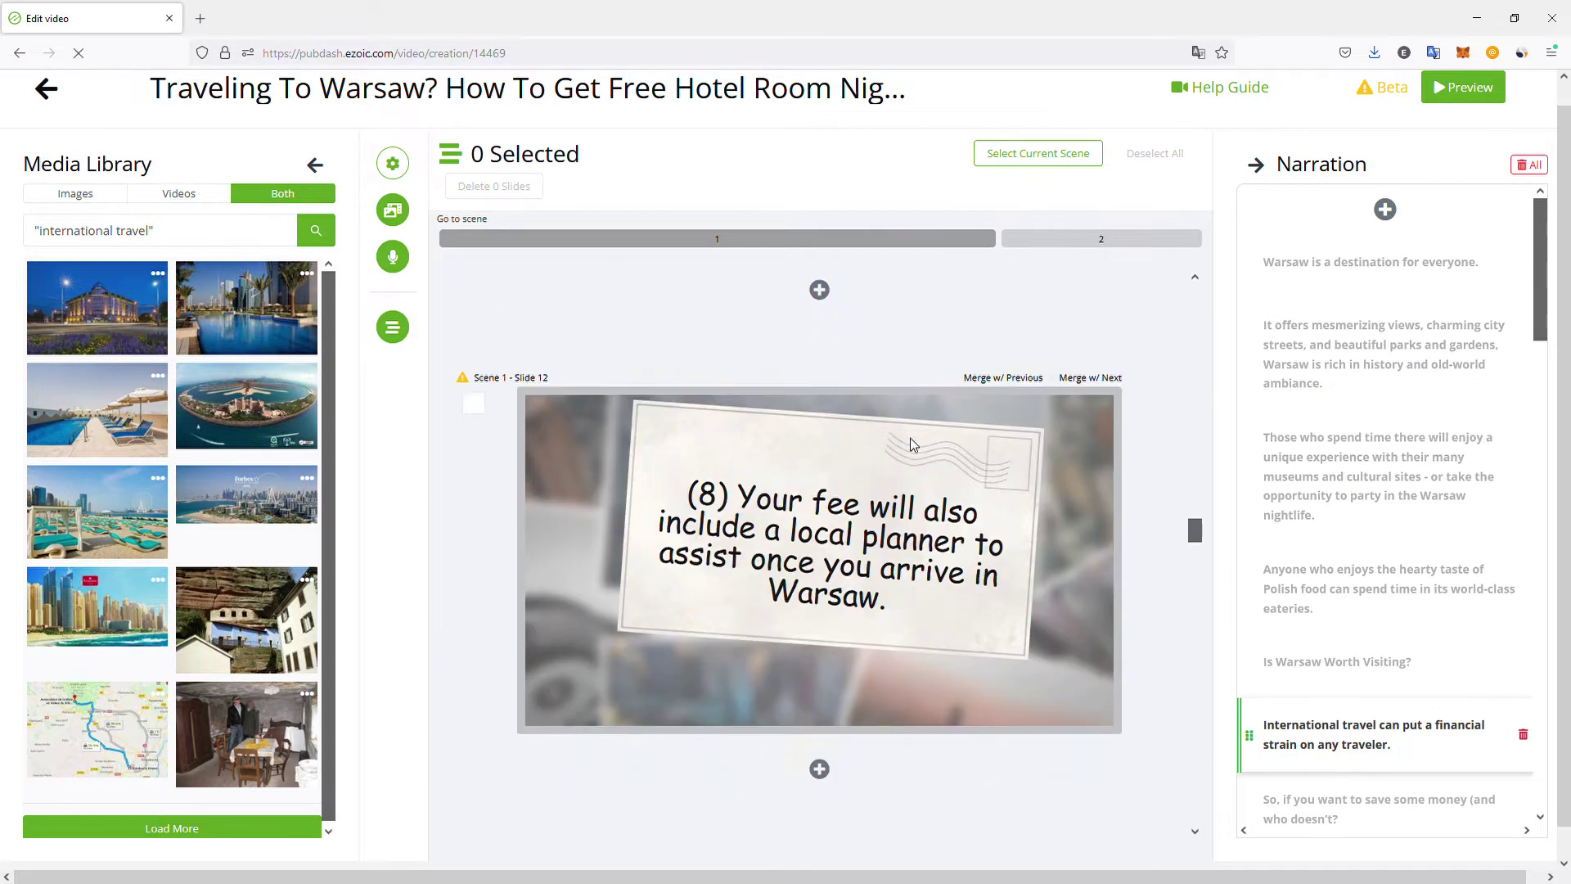
scroll(906, 472, down, 20)
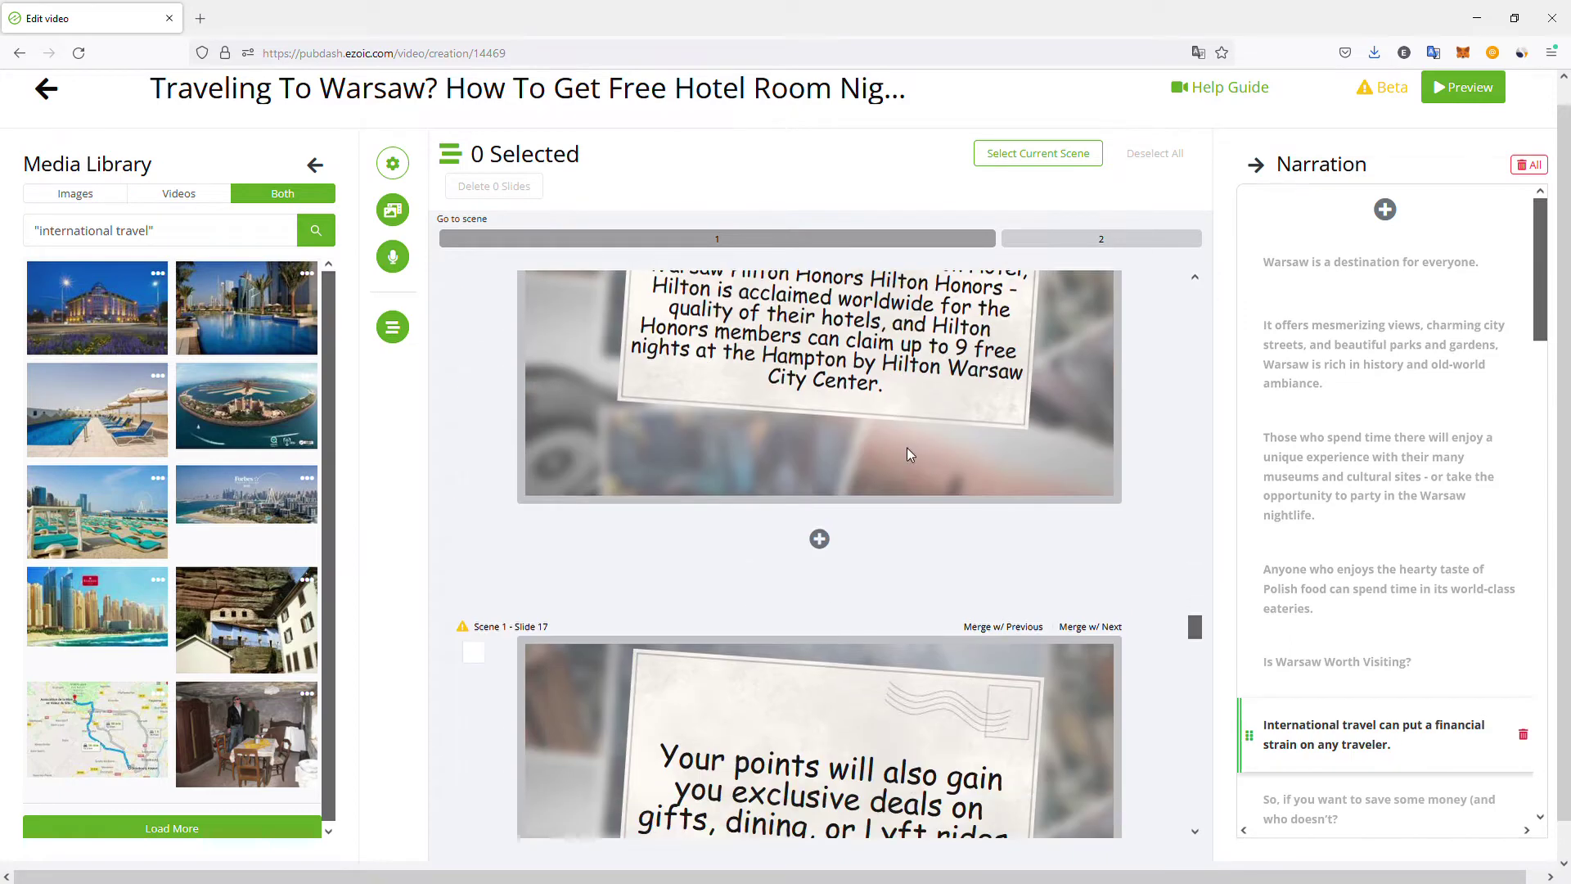
scroll(924, 456, down, 20)
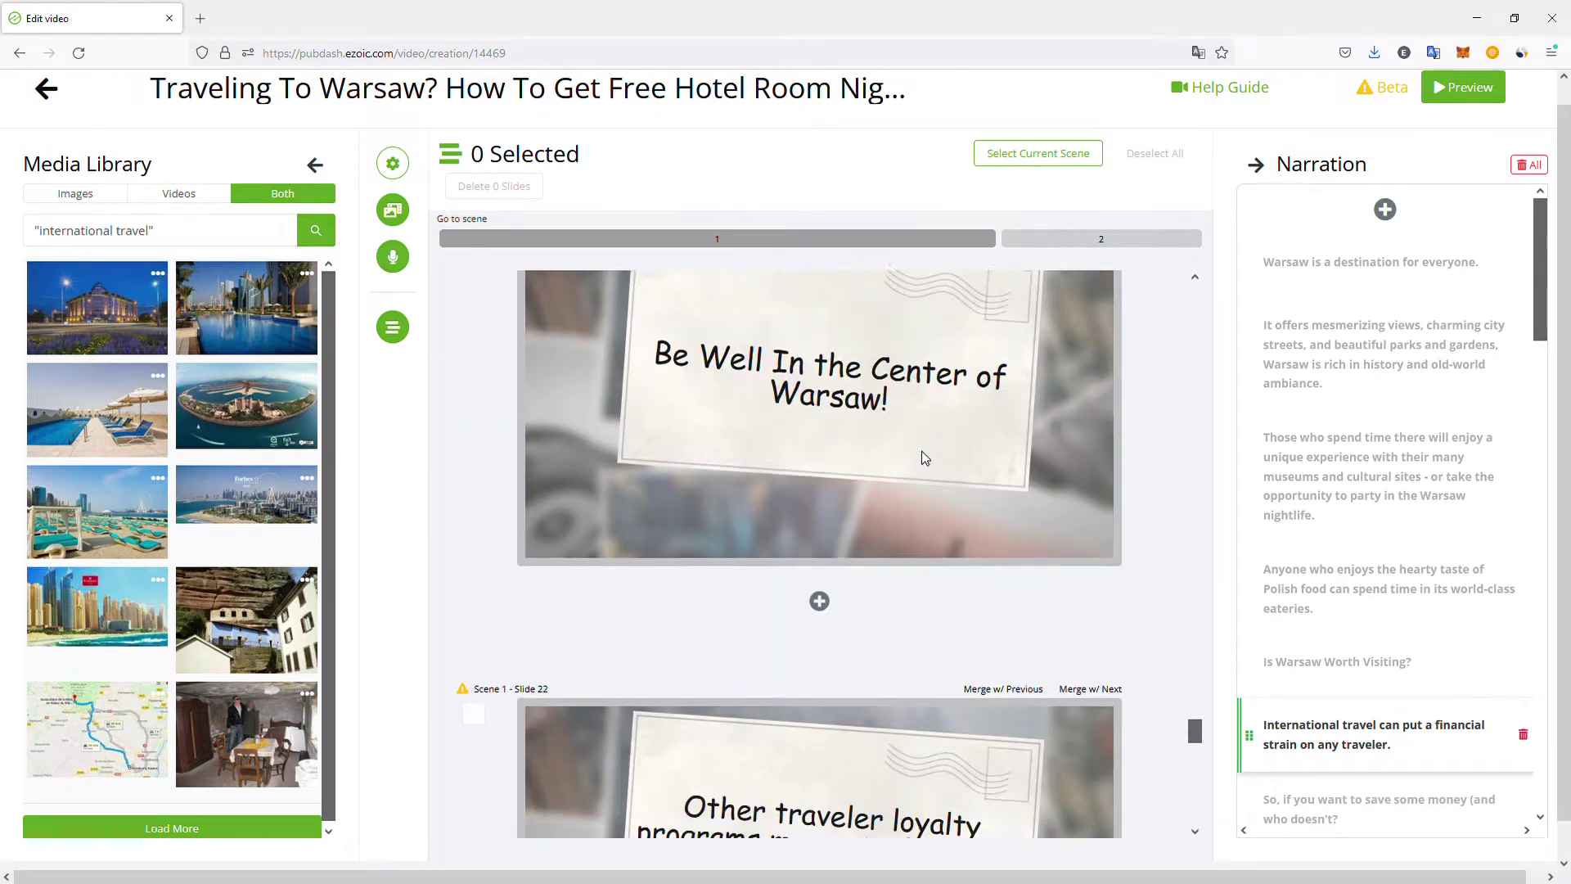
scroll(925, 457, down, 18)
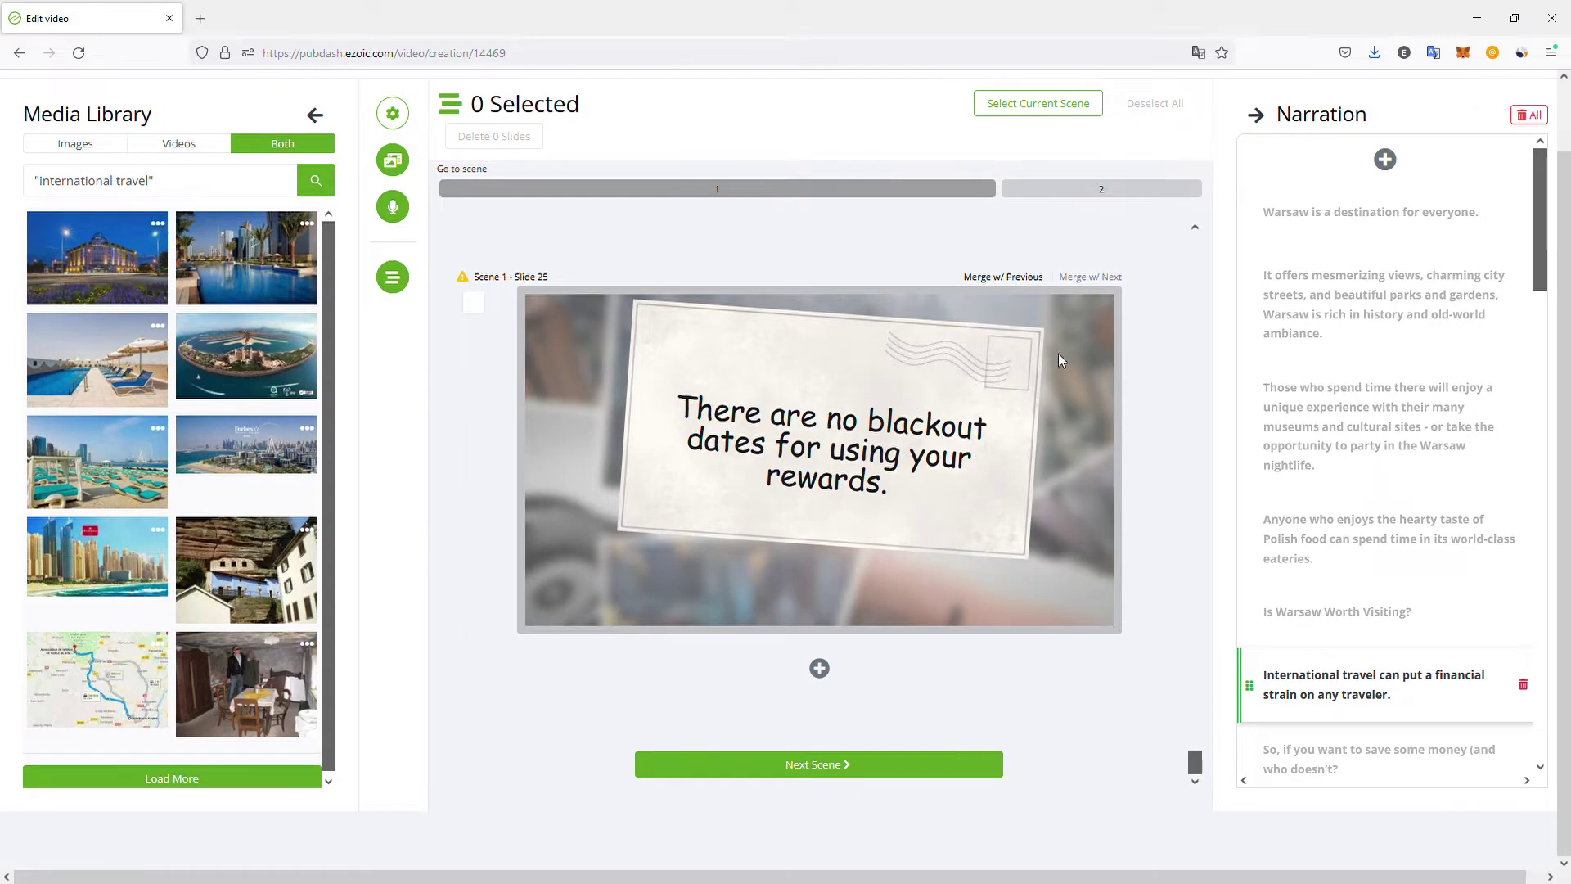
Switch to scene 2 and examine its slides, including the one about loyalty program membership.
click(1119, 201)
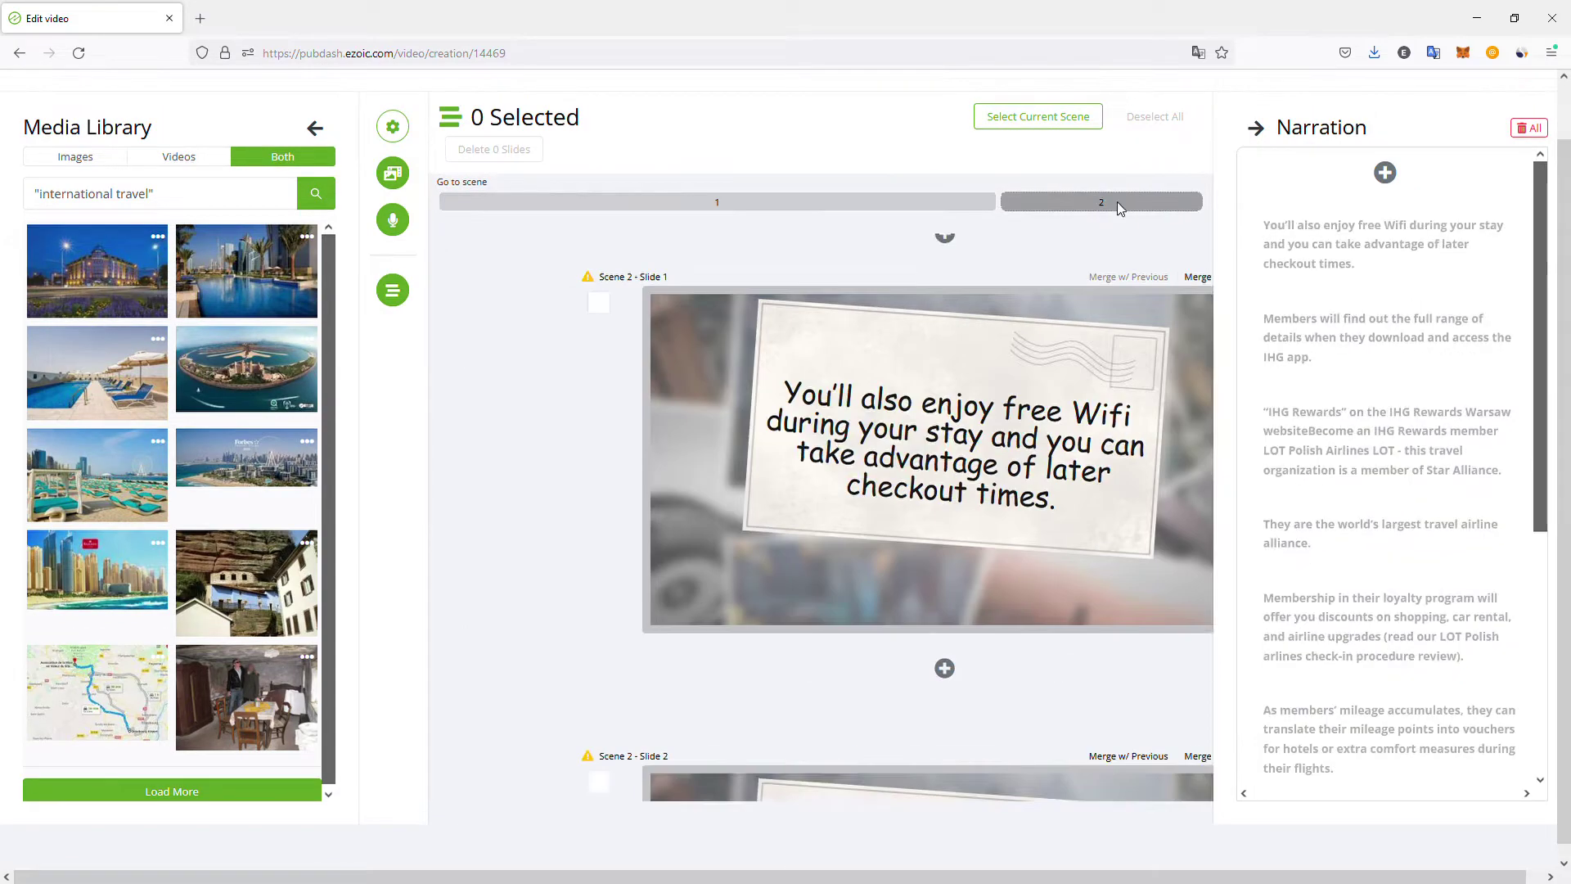
scroll(796, 409, down, 3)
scroll(795, 409, down, 12)
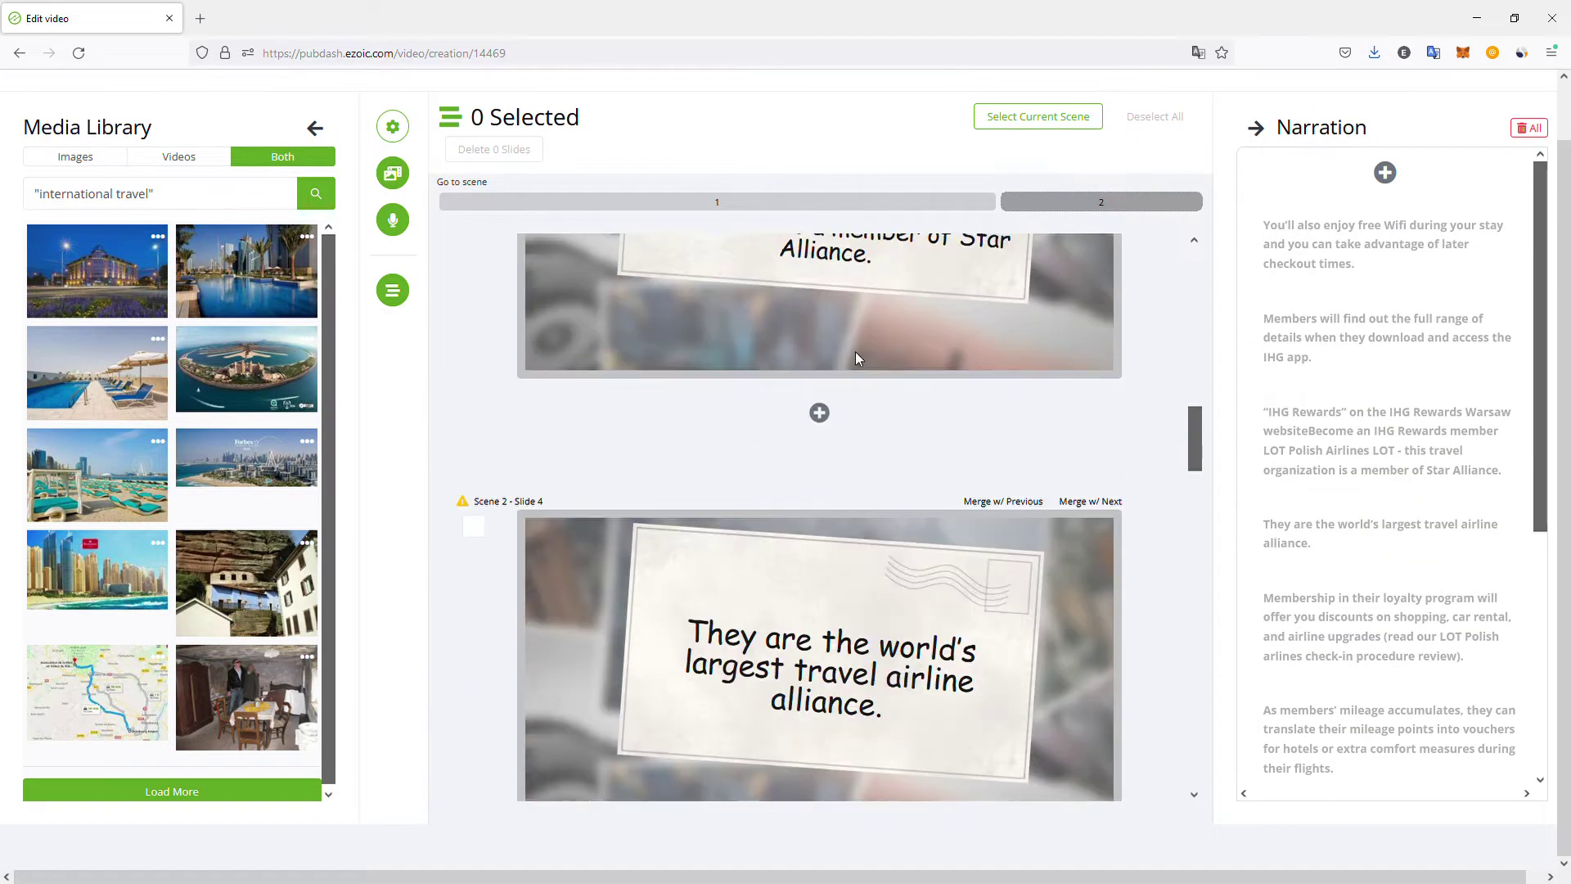
scroll(866, 358, down, 3)
scroll(859, 385, up, 4)
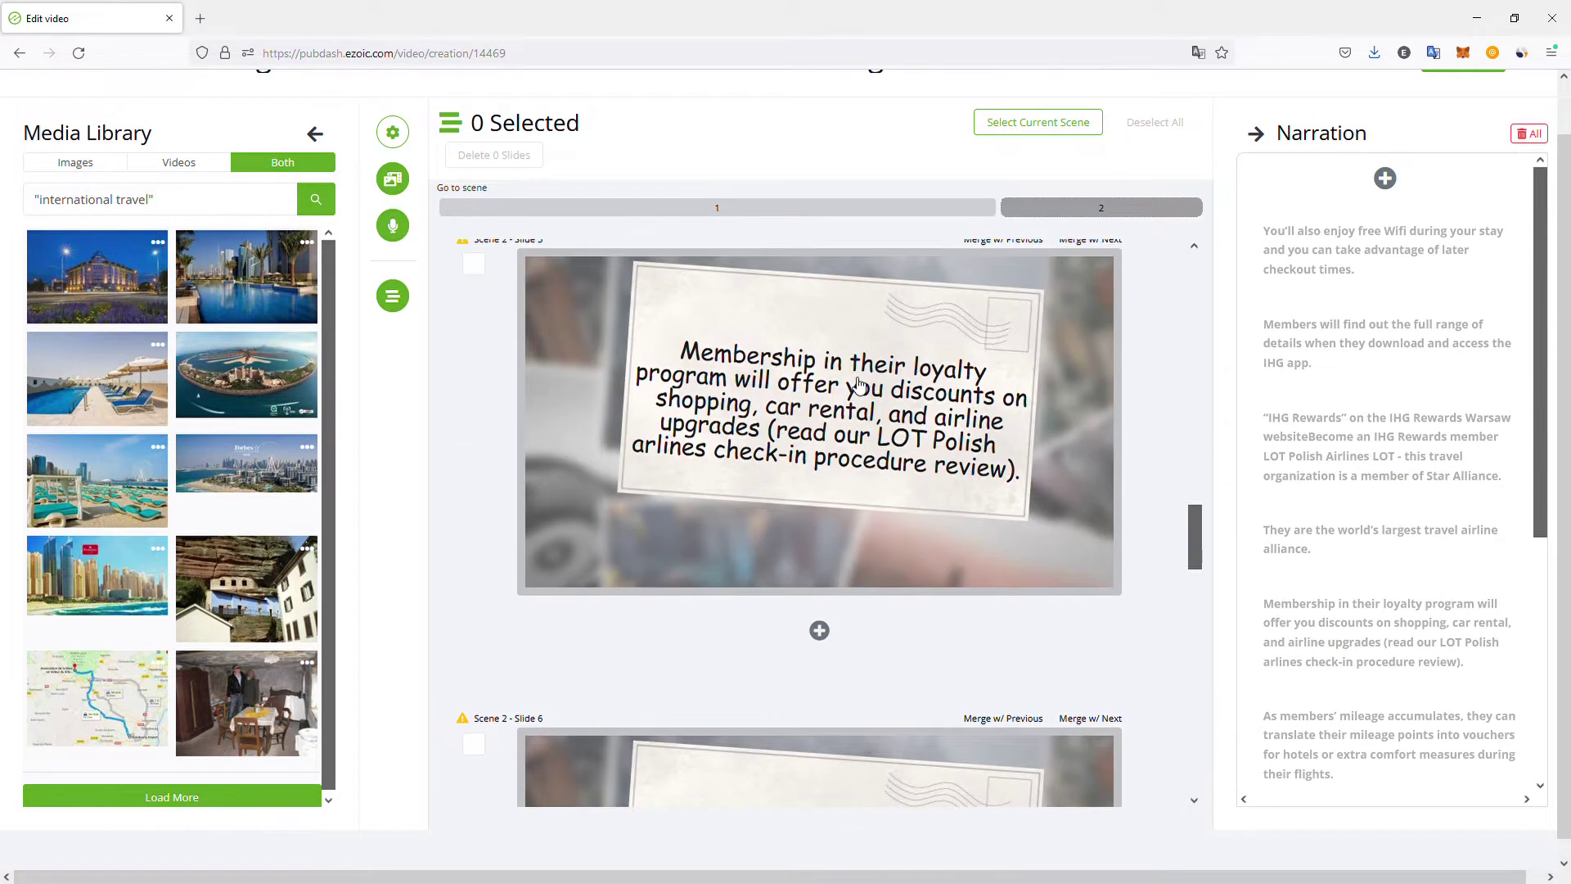
click(1072, 362)
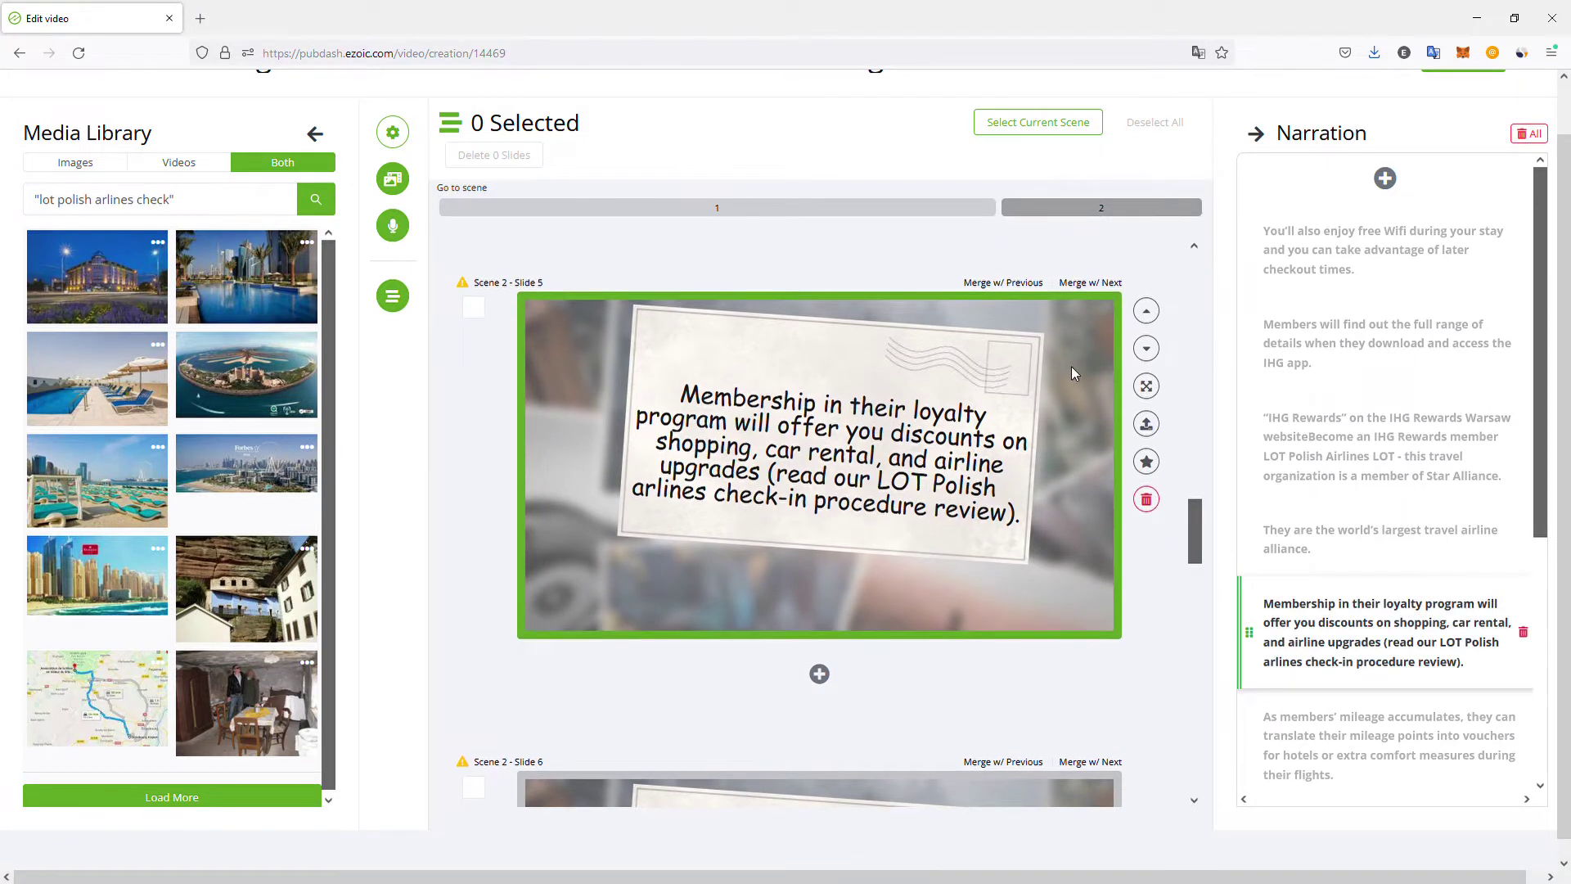
scroll(1081, 352, up, 4)
scroll(1091, 474, down, 4)
Select scene 2's free Wifi slide, limit the media library to images, and search for "warsaw" to browse suitable pictures.
click(1393, 259)
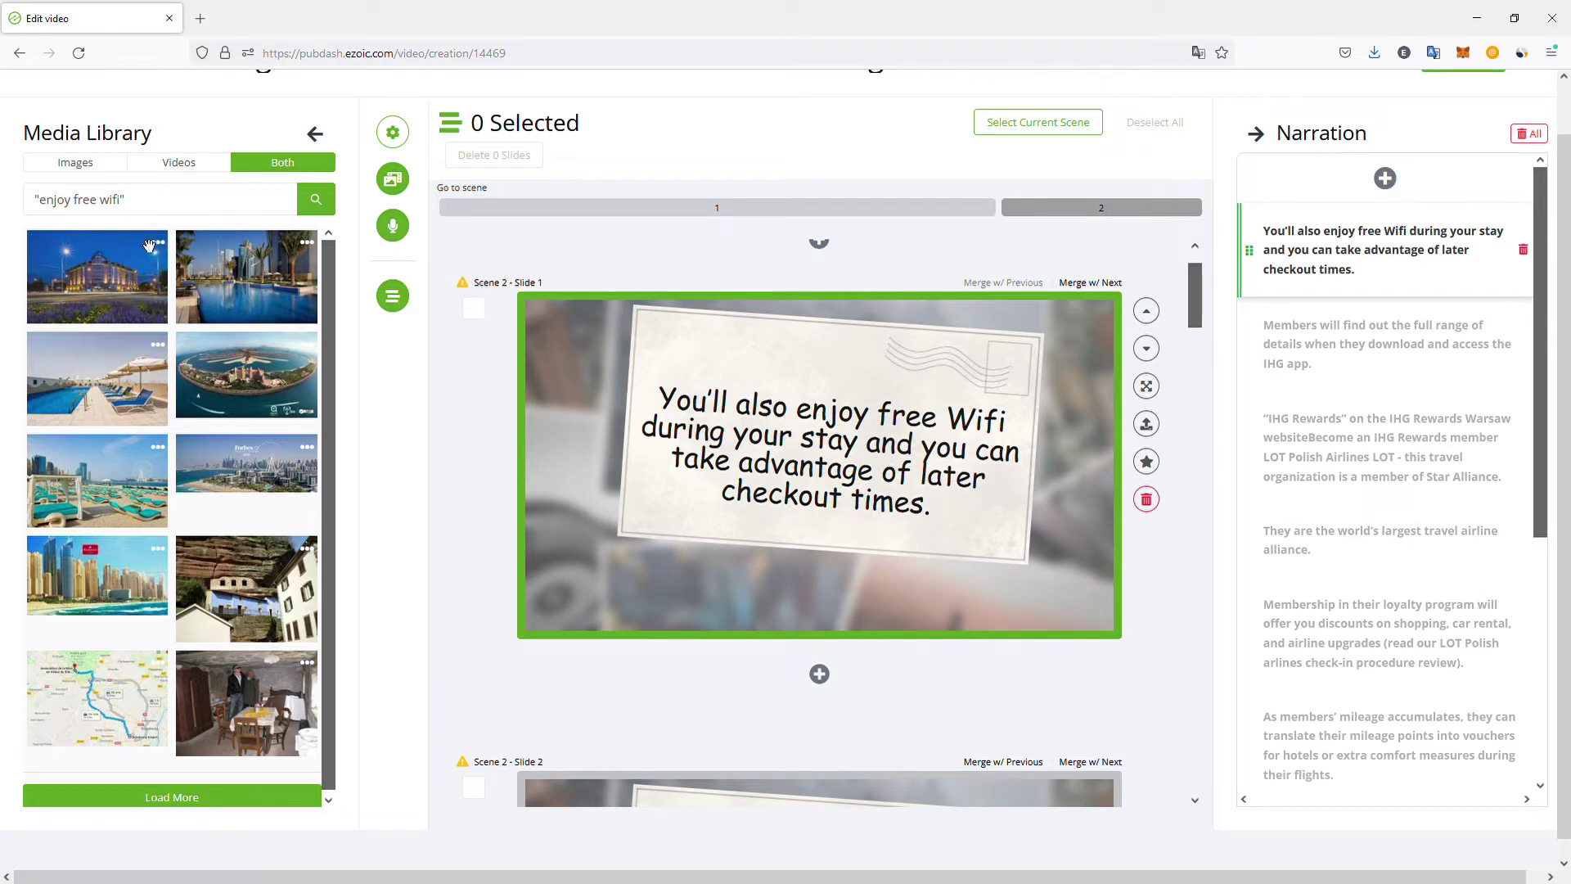
click(105, 165)
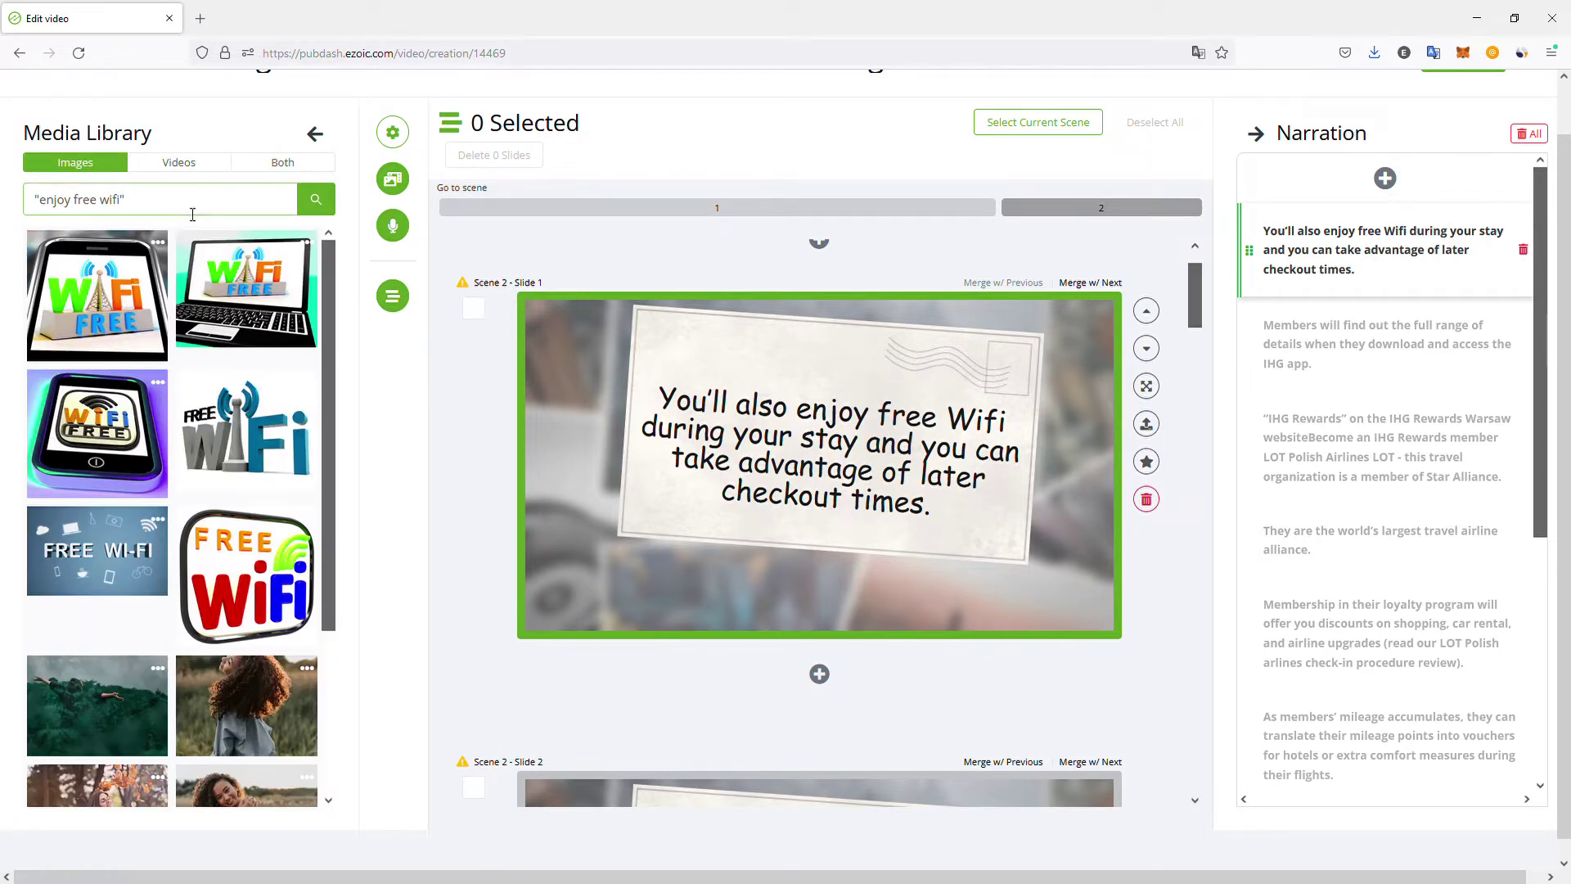
triple_click(249, 200)
key(BackSpace)
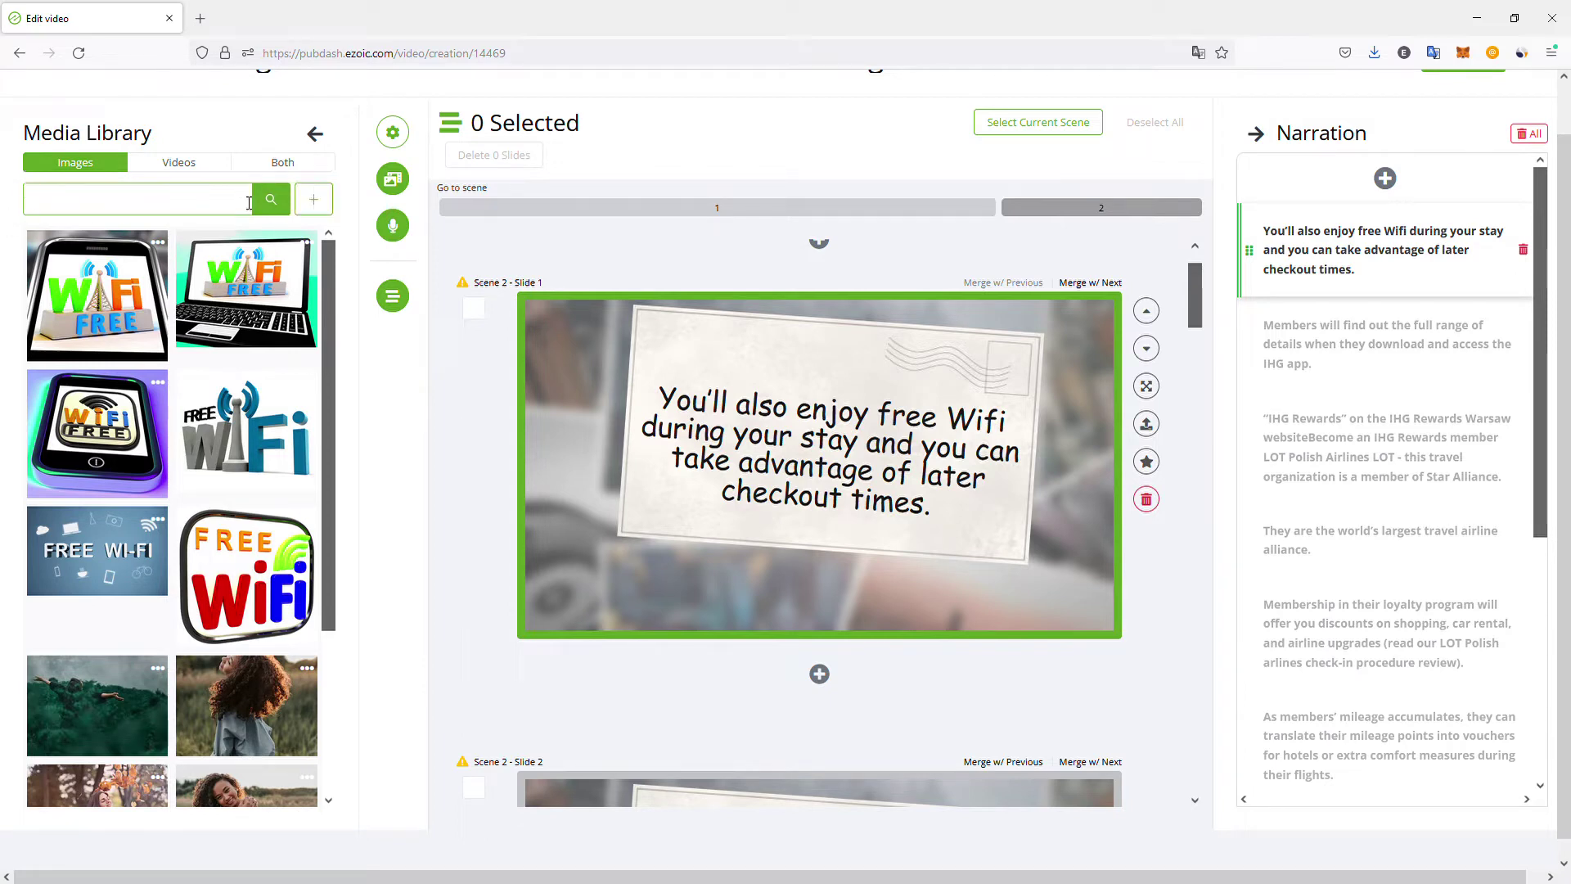
scroll(879, 291, up, 1)
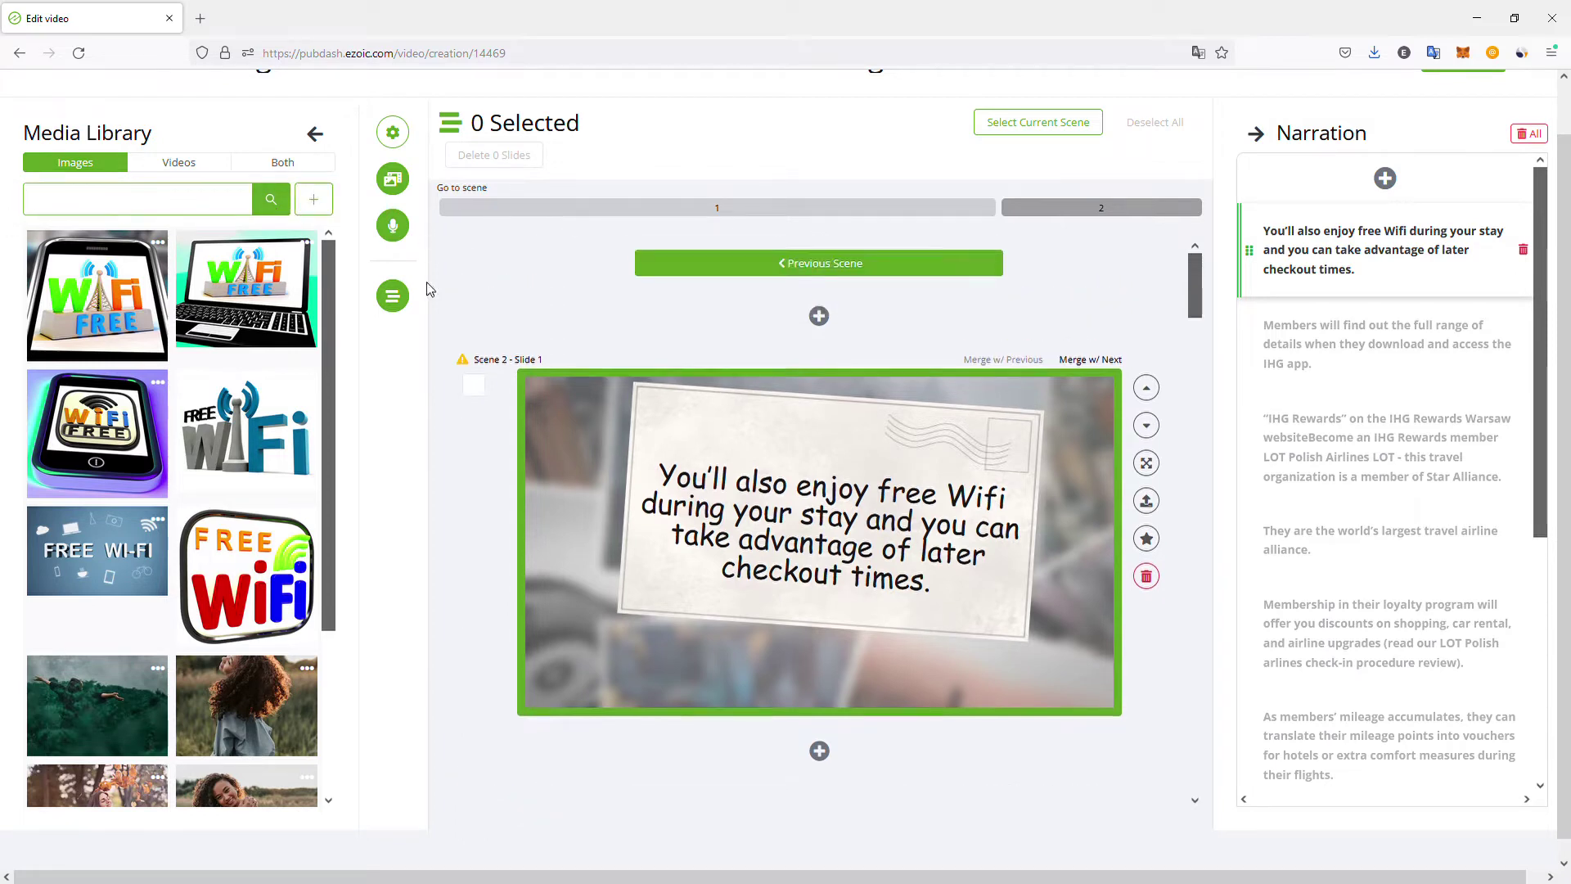
text(war)
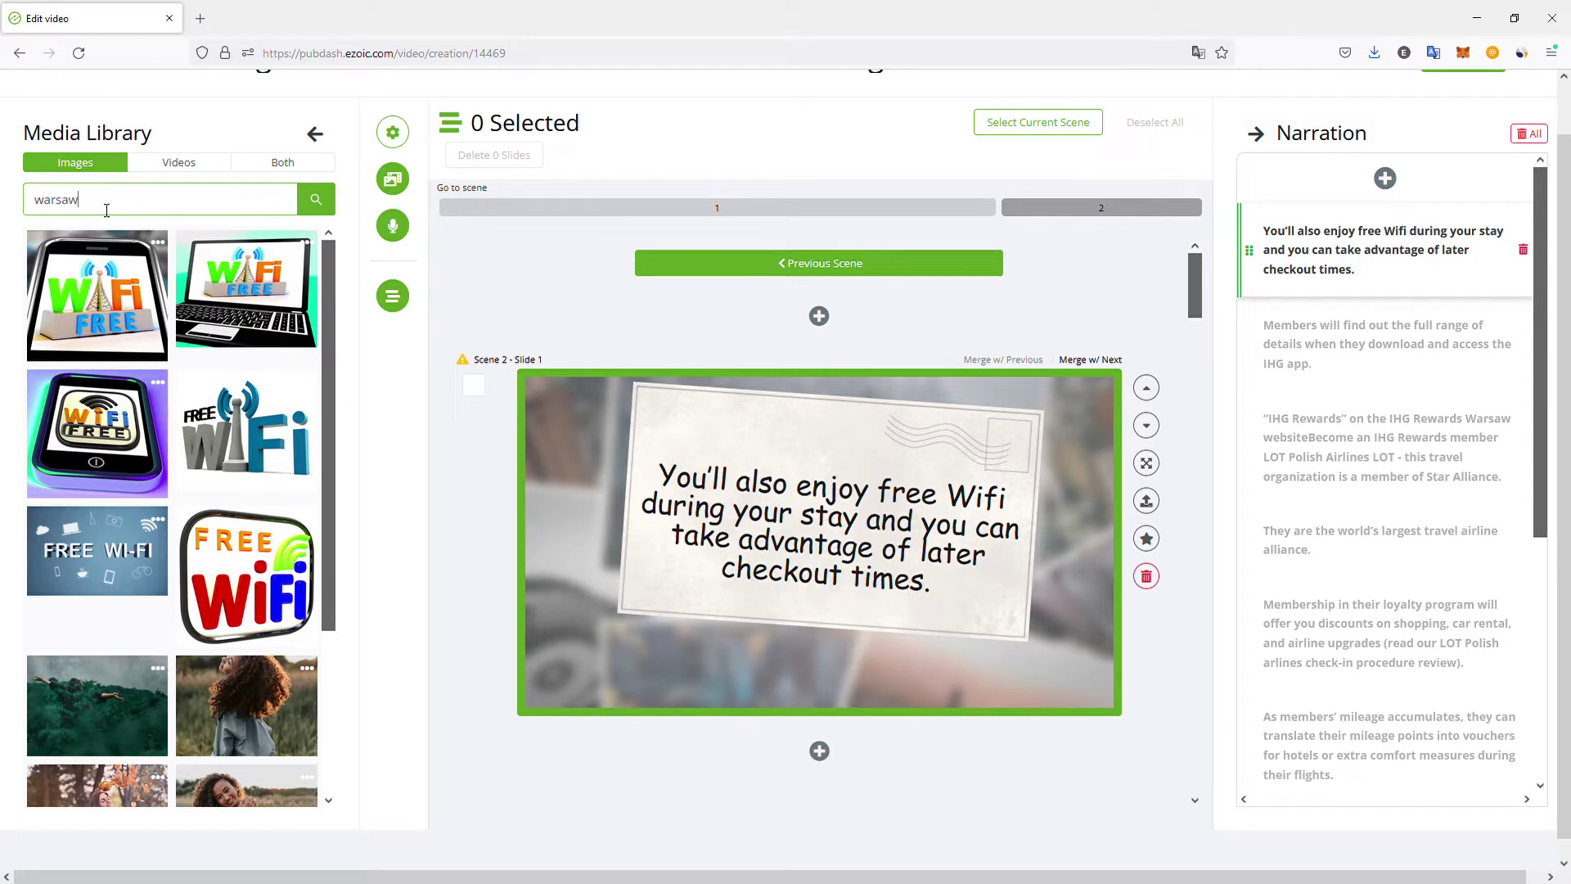
text(saw)
key(Return)
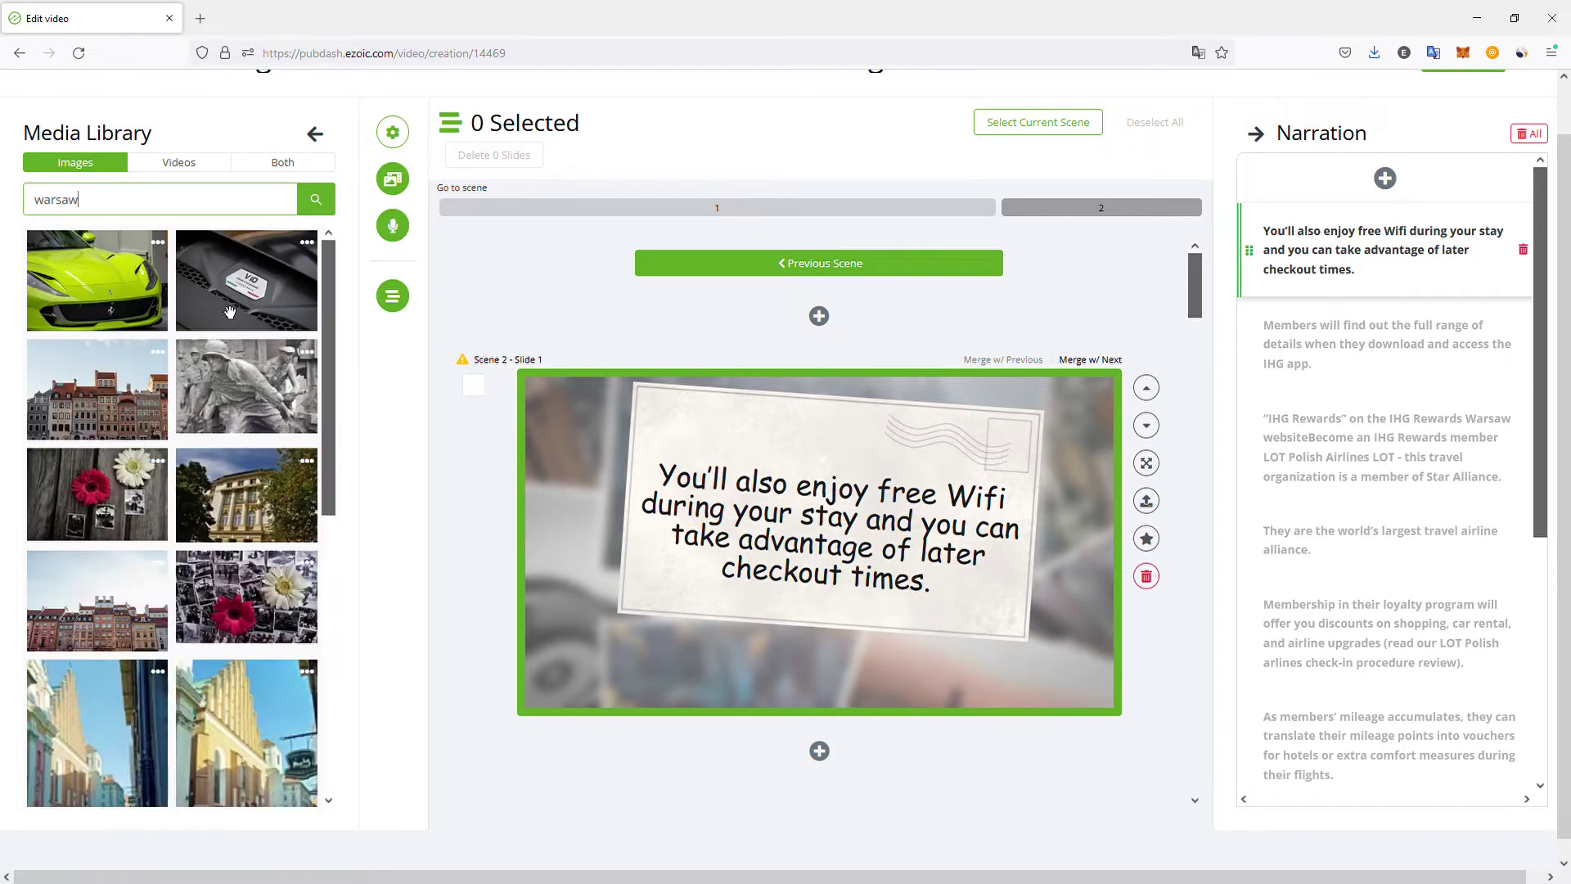
scroll(234, 401, down, 3)
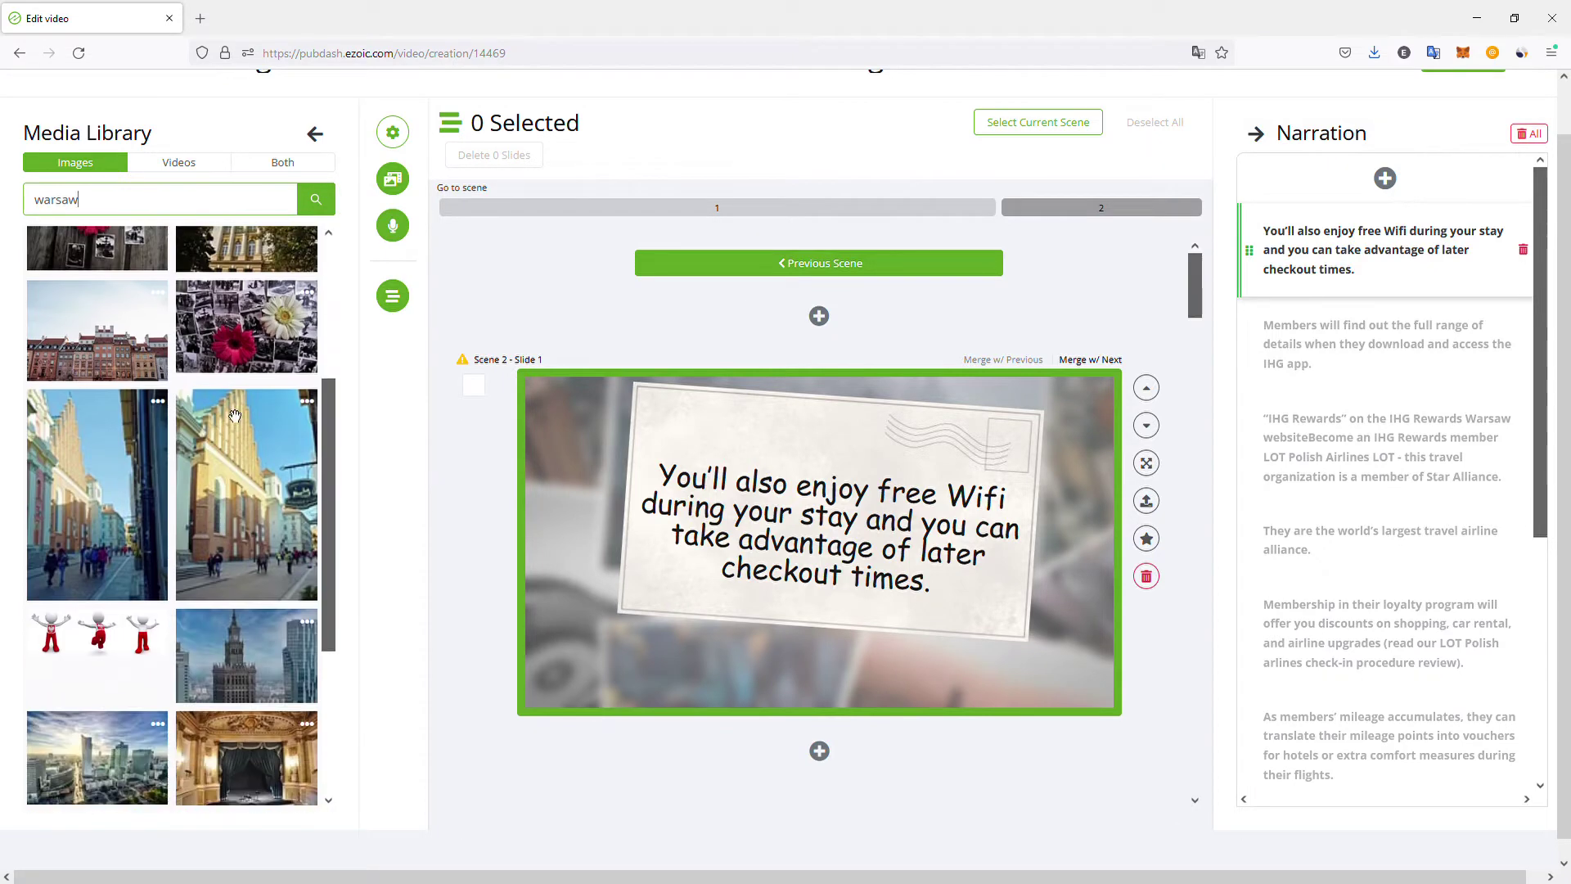
scroll(220, 580, down, 2)
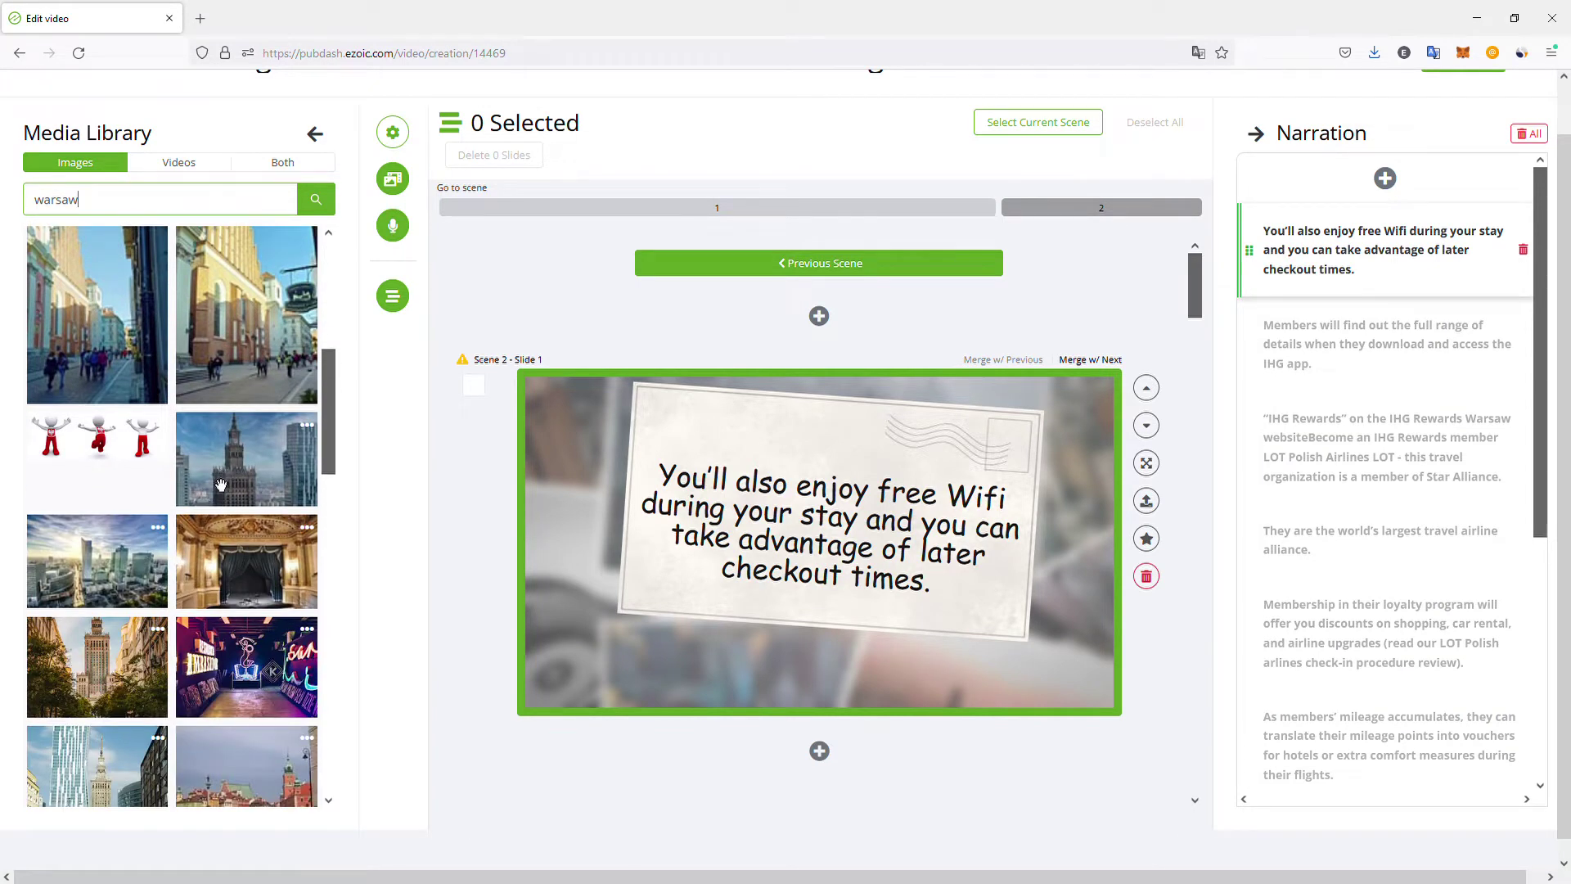
scroll(972, 468, up, 1)
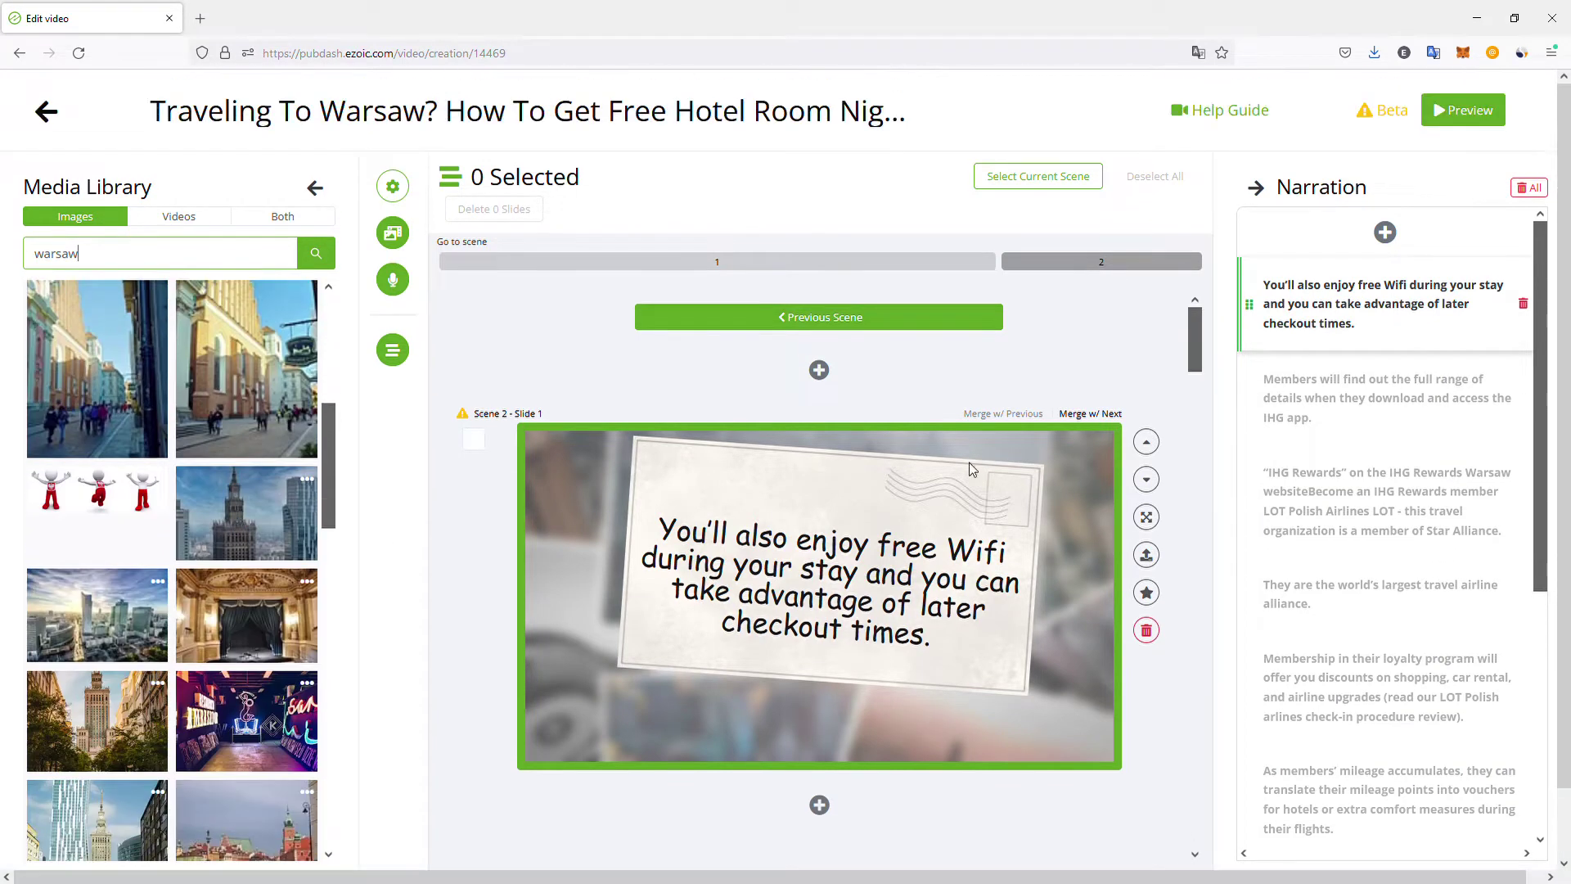
Return to scene 1 and place the picture of Warsaw's clock tower on slide 4, about Polish food and world-class eateries.
click(730, 264)
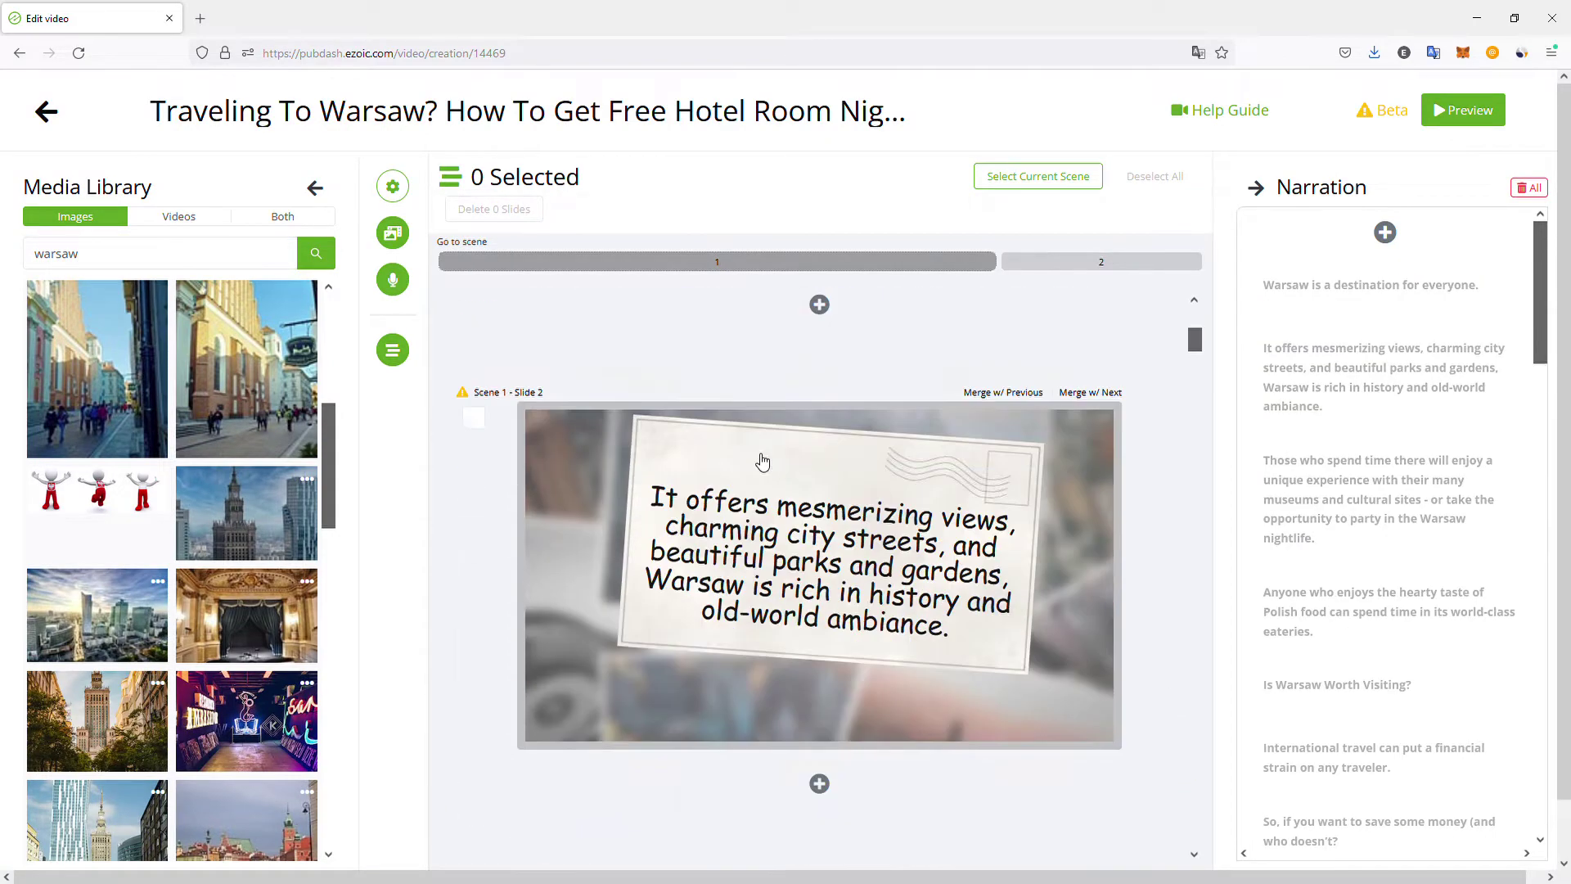
scroll(761, 450, down, 5)
scroll(741, 442, down, 1)
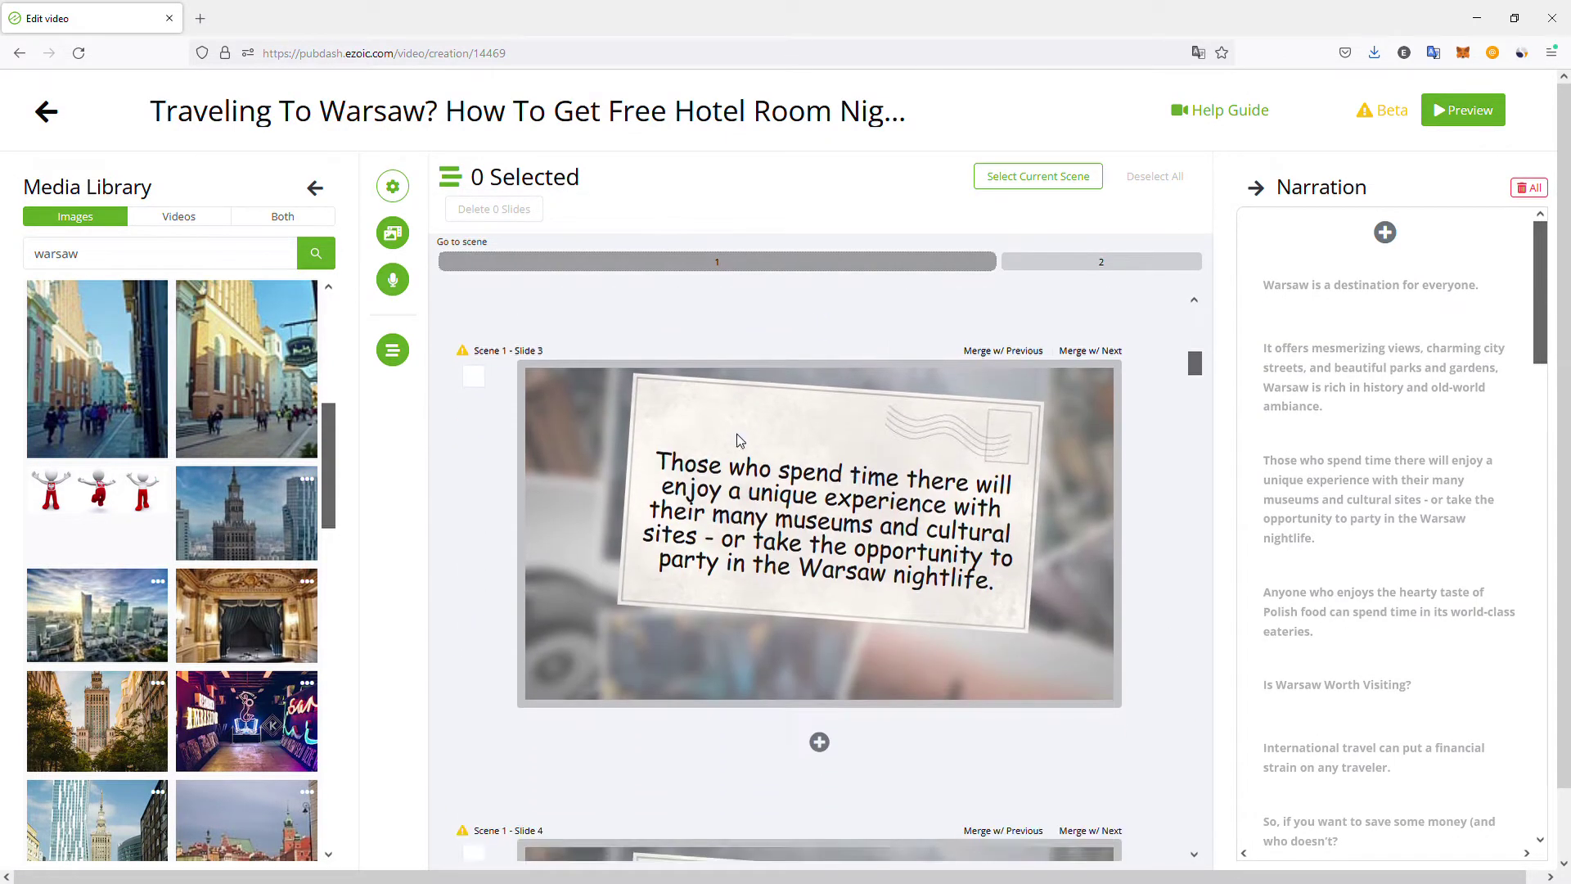
scroll(736, 458, down, 3)
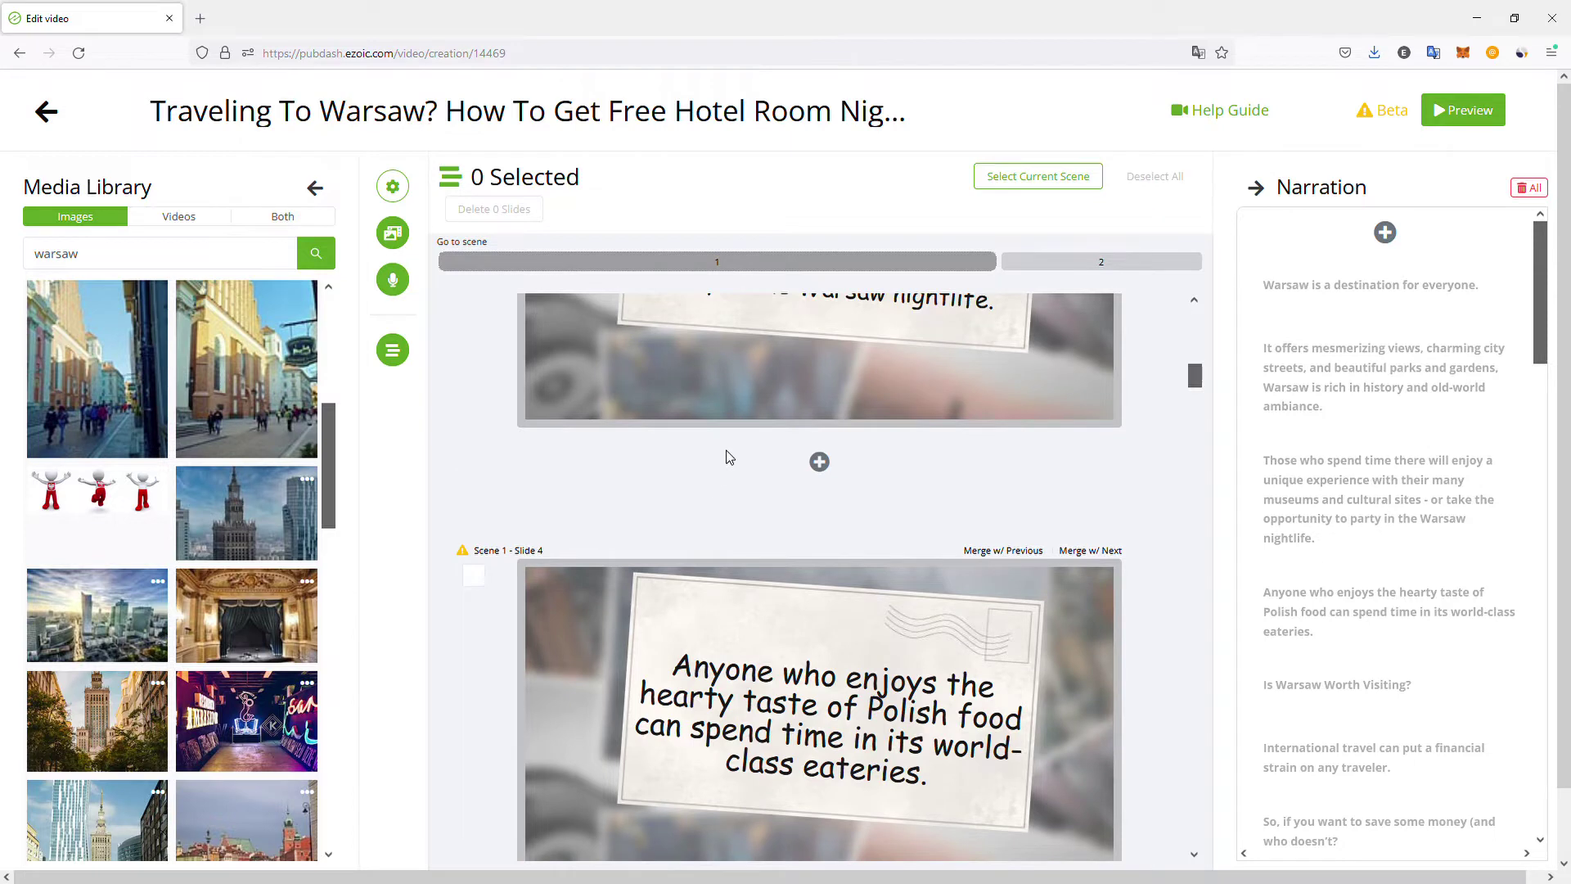
scroll(726, 456, down, 2)
drag(235, 531, 684, 530)
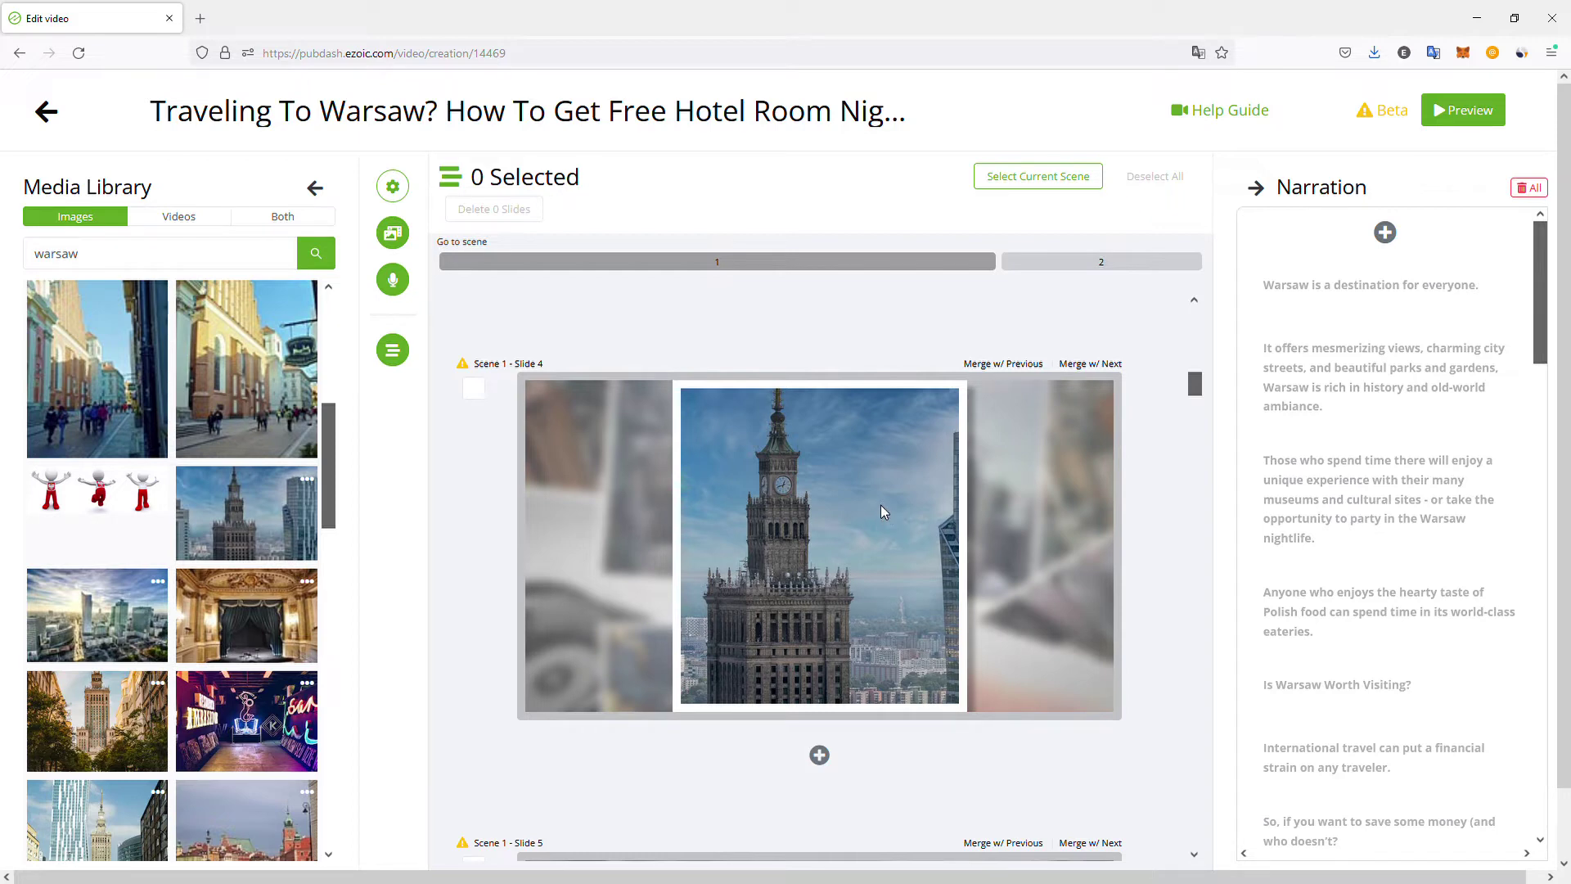
Limit the media library to videos and place the 7-second blue skyscraper clip on scene 1's "Is Warsaw Worth Visiting?" slide.
click(204, 221)
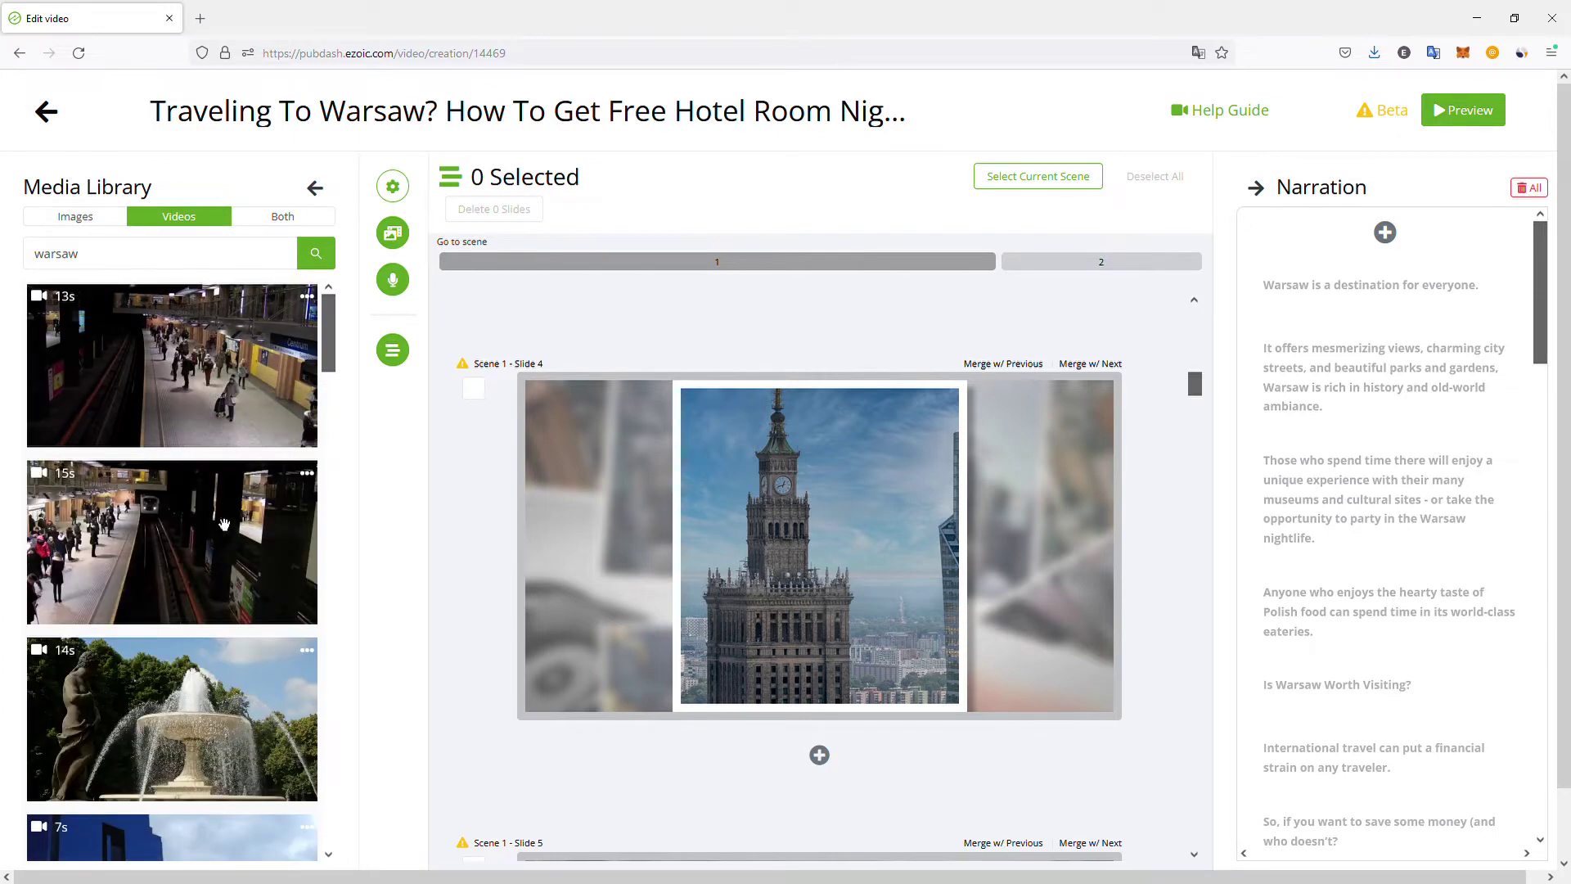
scroll(618, 547, down, 6)
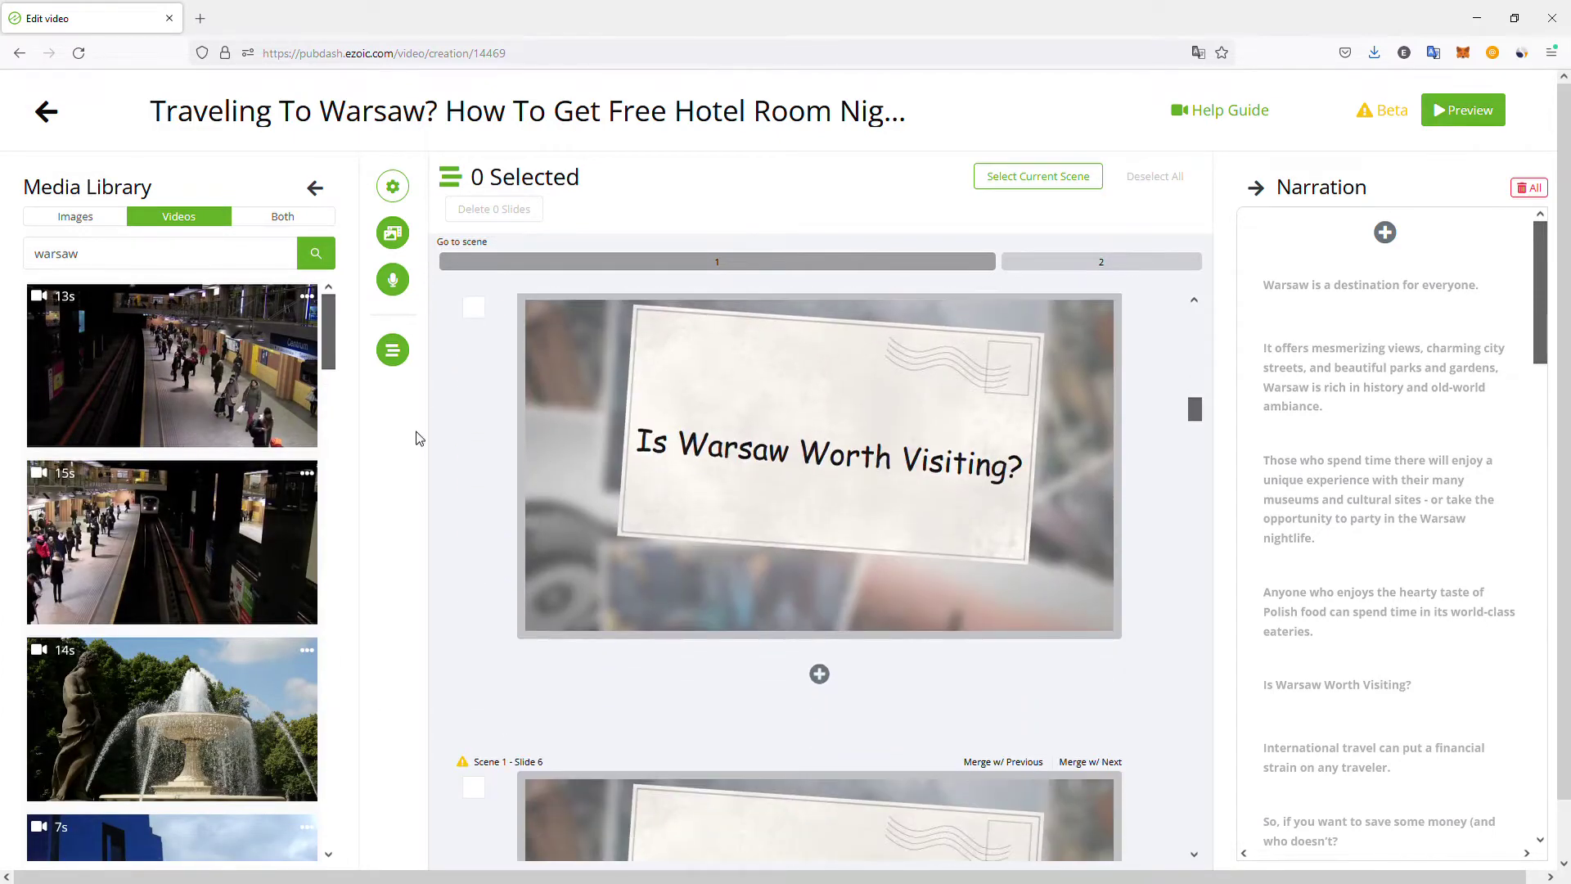
scroll(211, 468, down, 2)
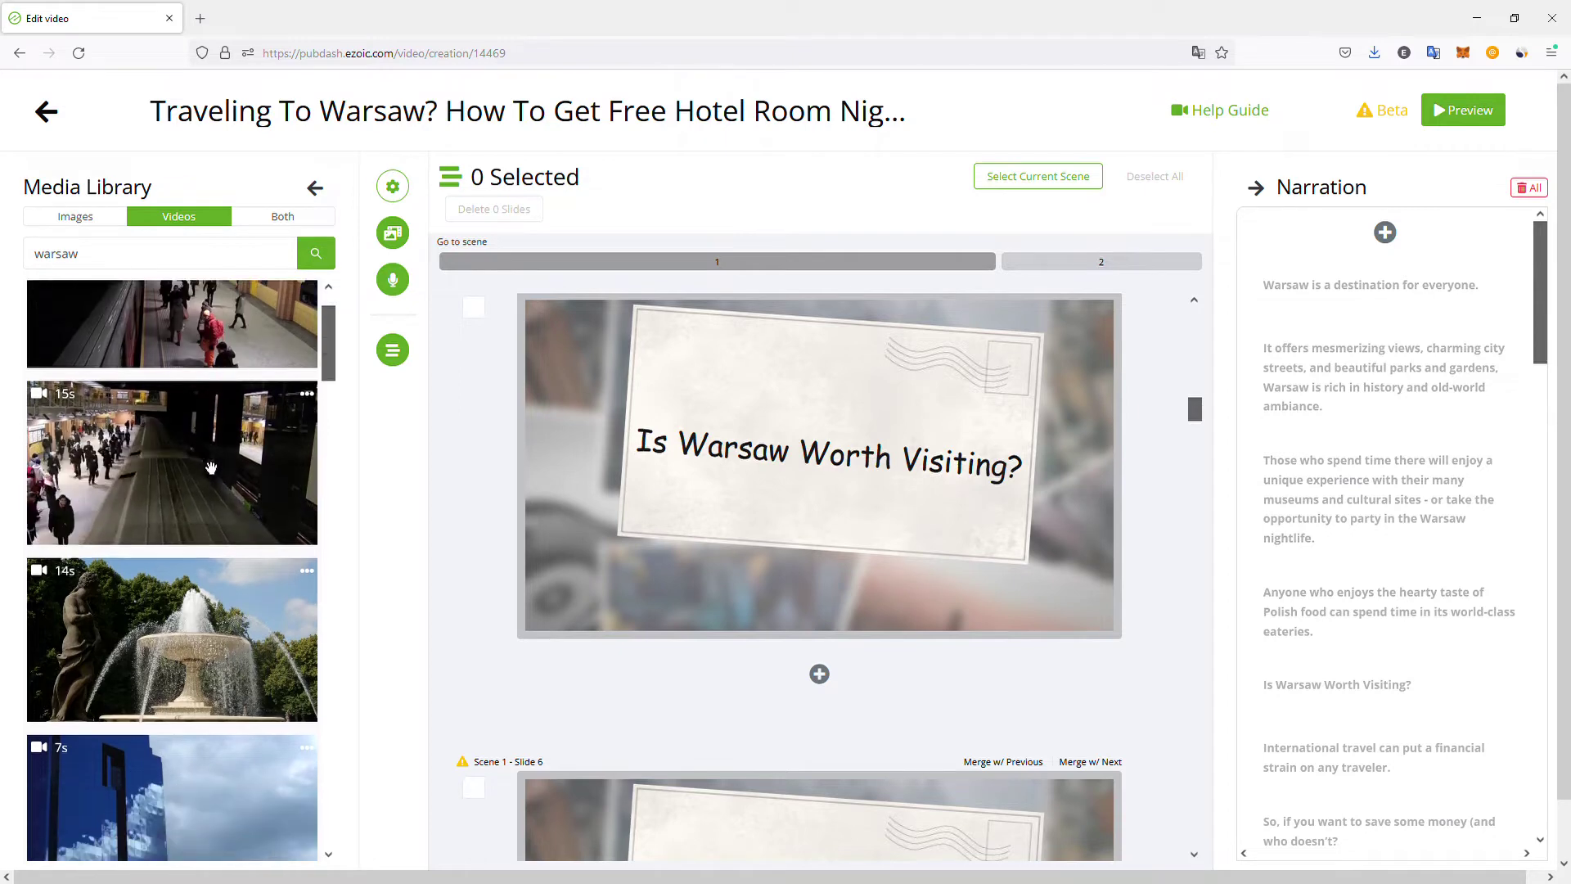
scroll(211, 468, down, 4)
drag(216, 524, 752, 415)
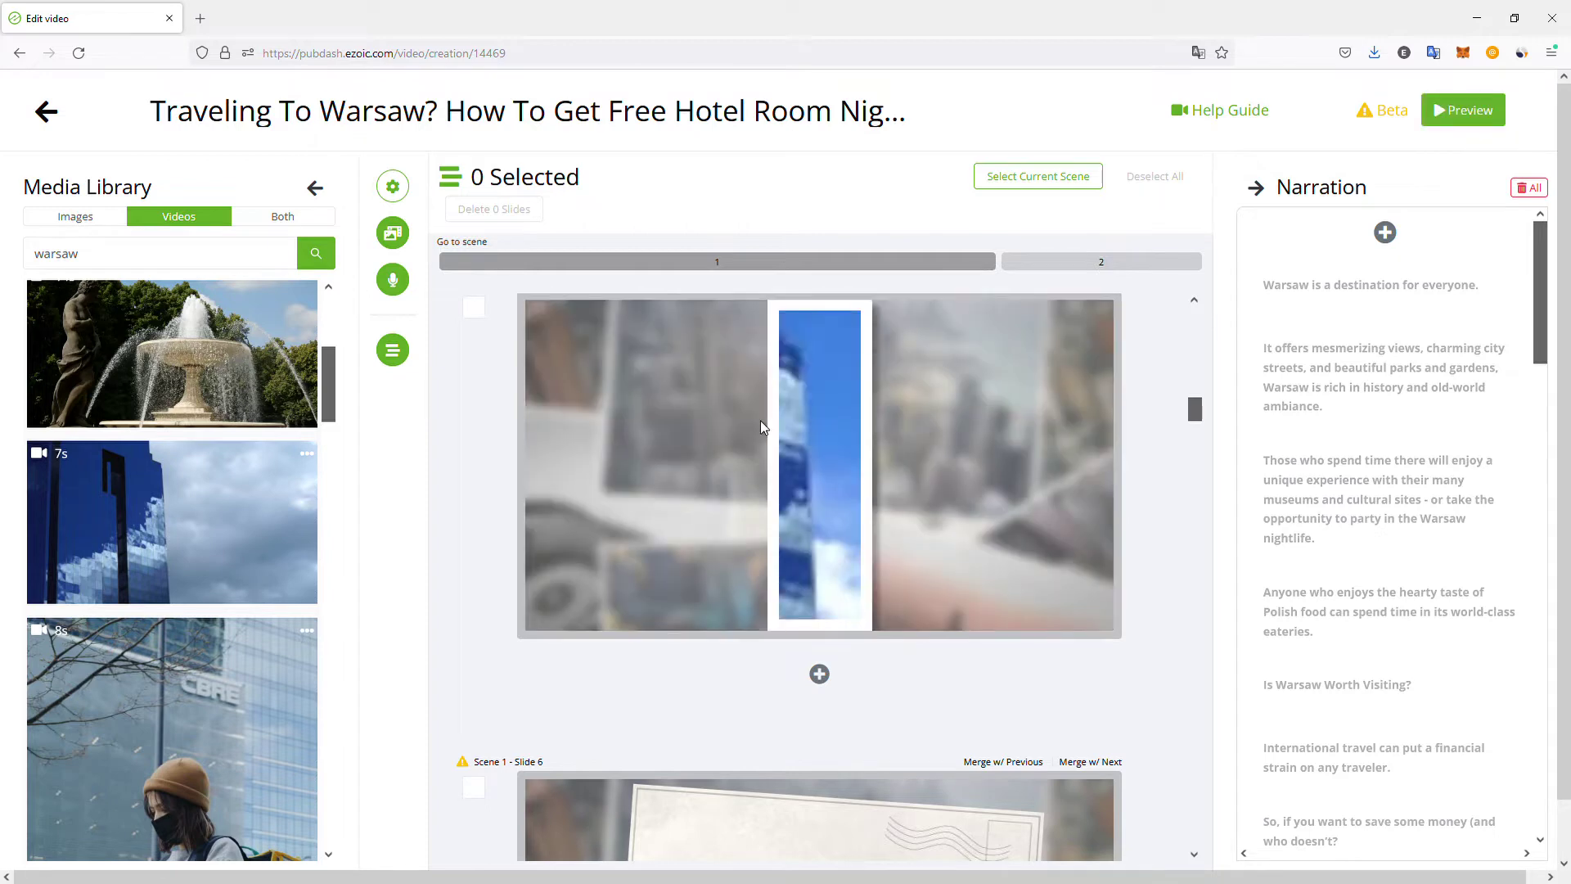
scroll(720, 473, down, 5)
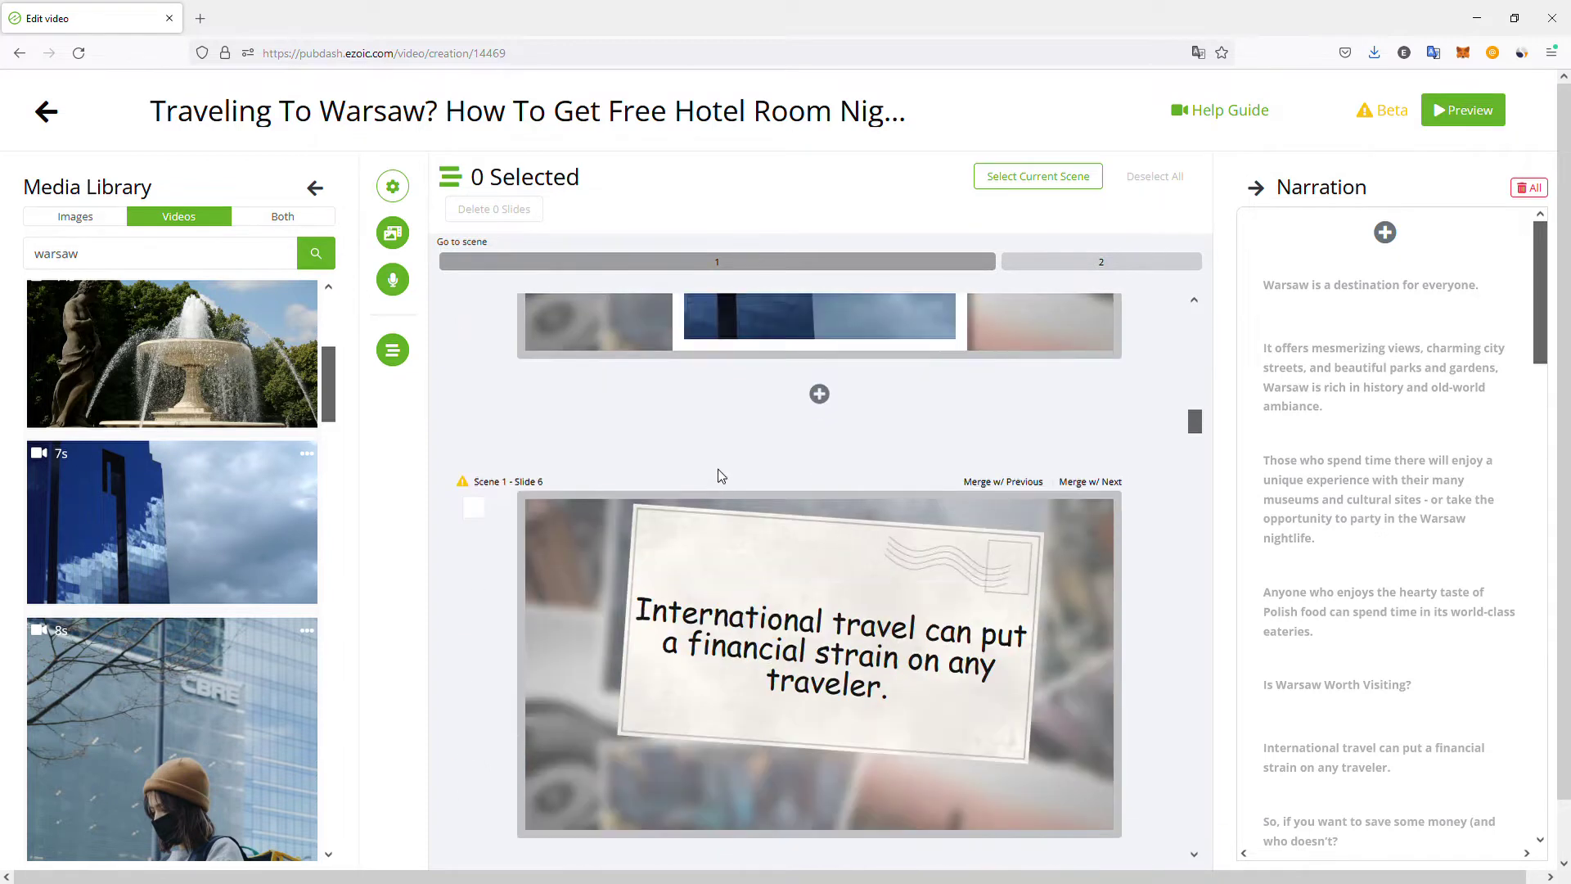
scroll(720, 472, up, 5)
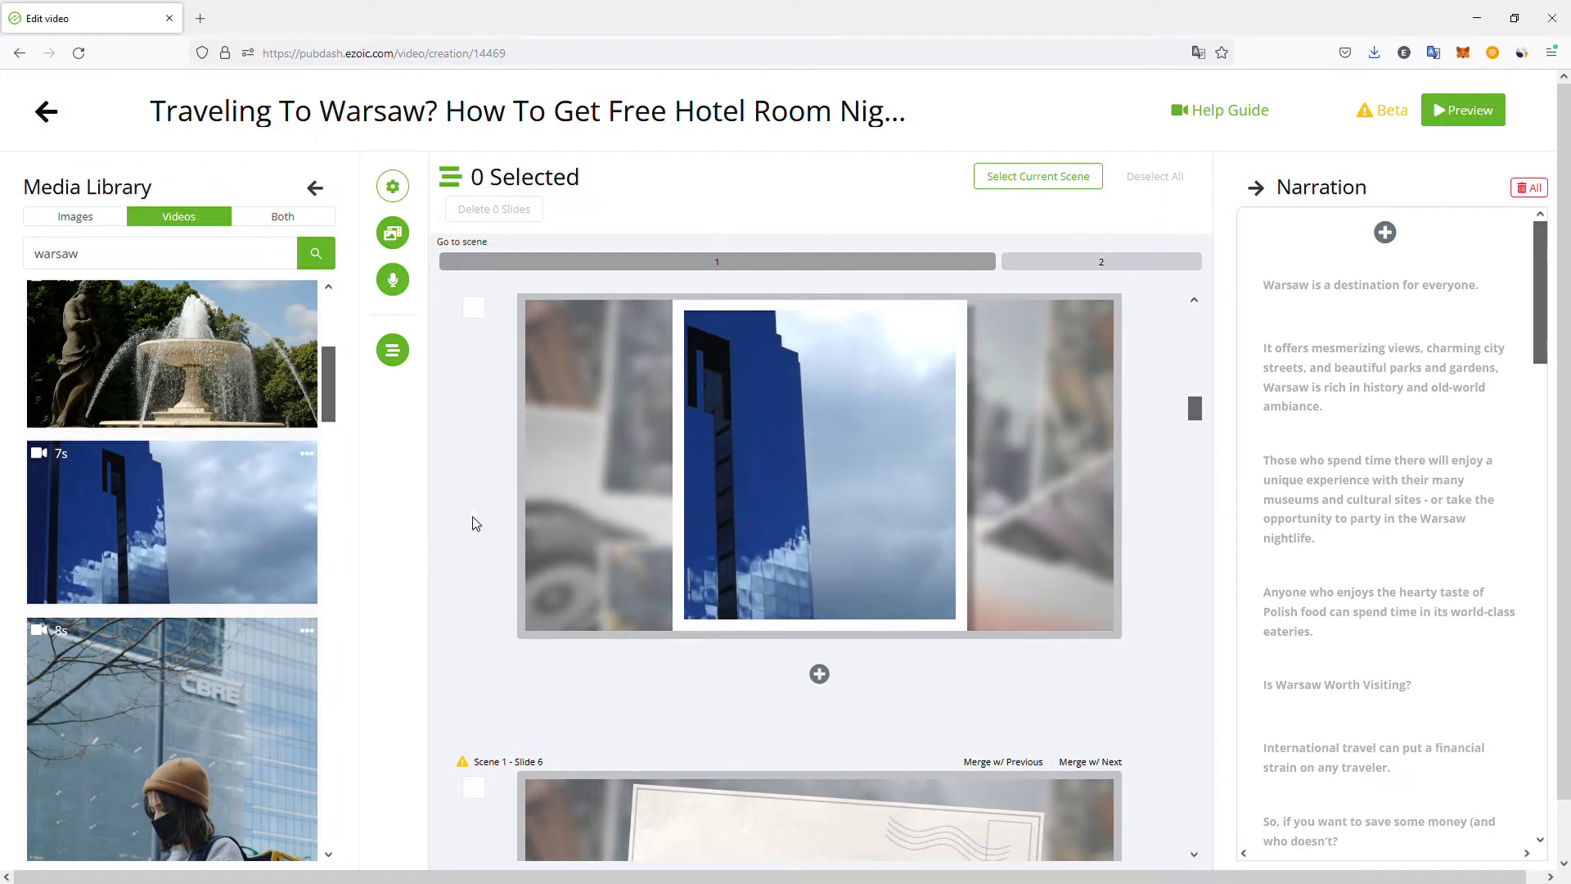
Find the 10-second aerial clip of Warsaw's skyscrapers and place it on scene 1's slide 7, about saving some money.
scroll(718, 523, down, 2)
scroll(719, 524, down, 3)
scroll(249, 524, down, 5)
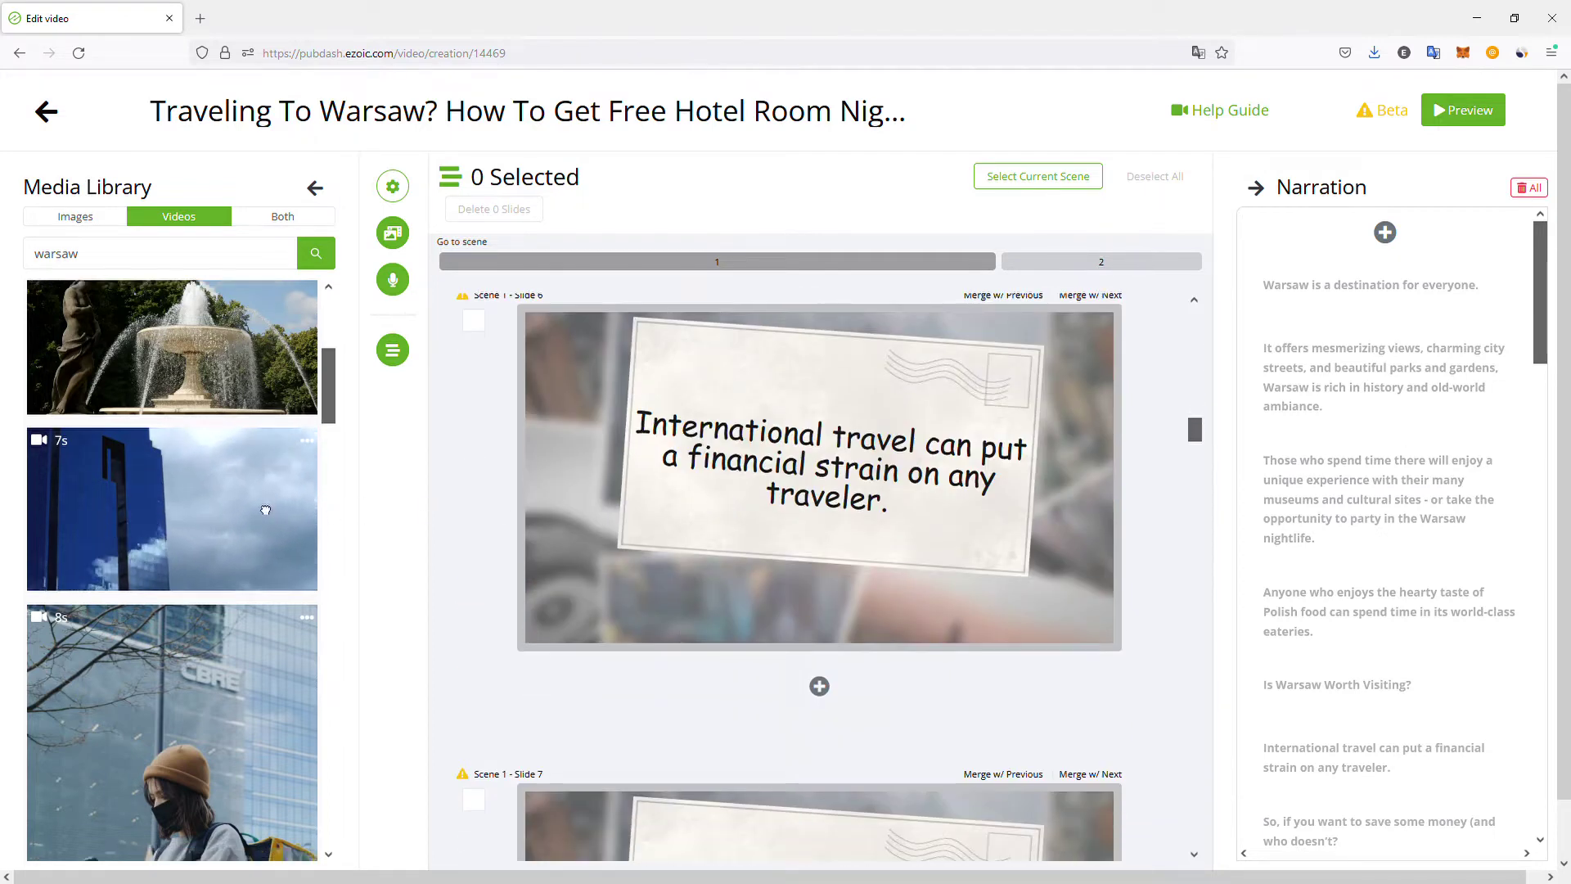
scroll(250, 524, down, 5)
scroll(233, 519, down, 5)
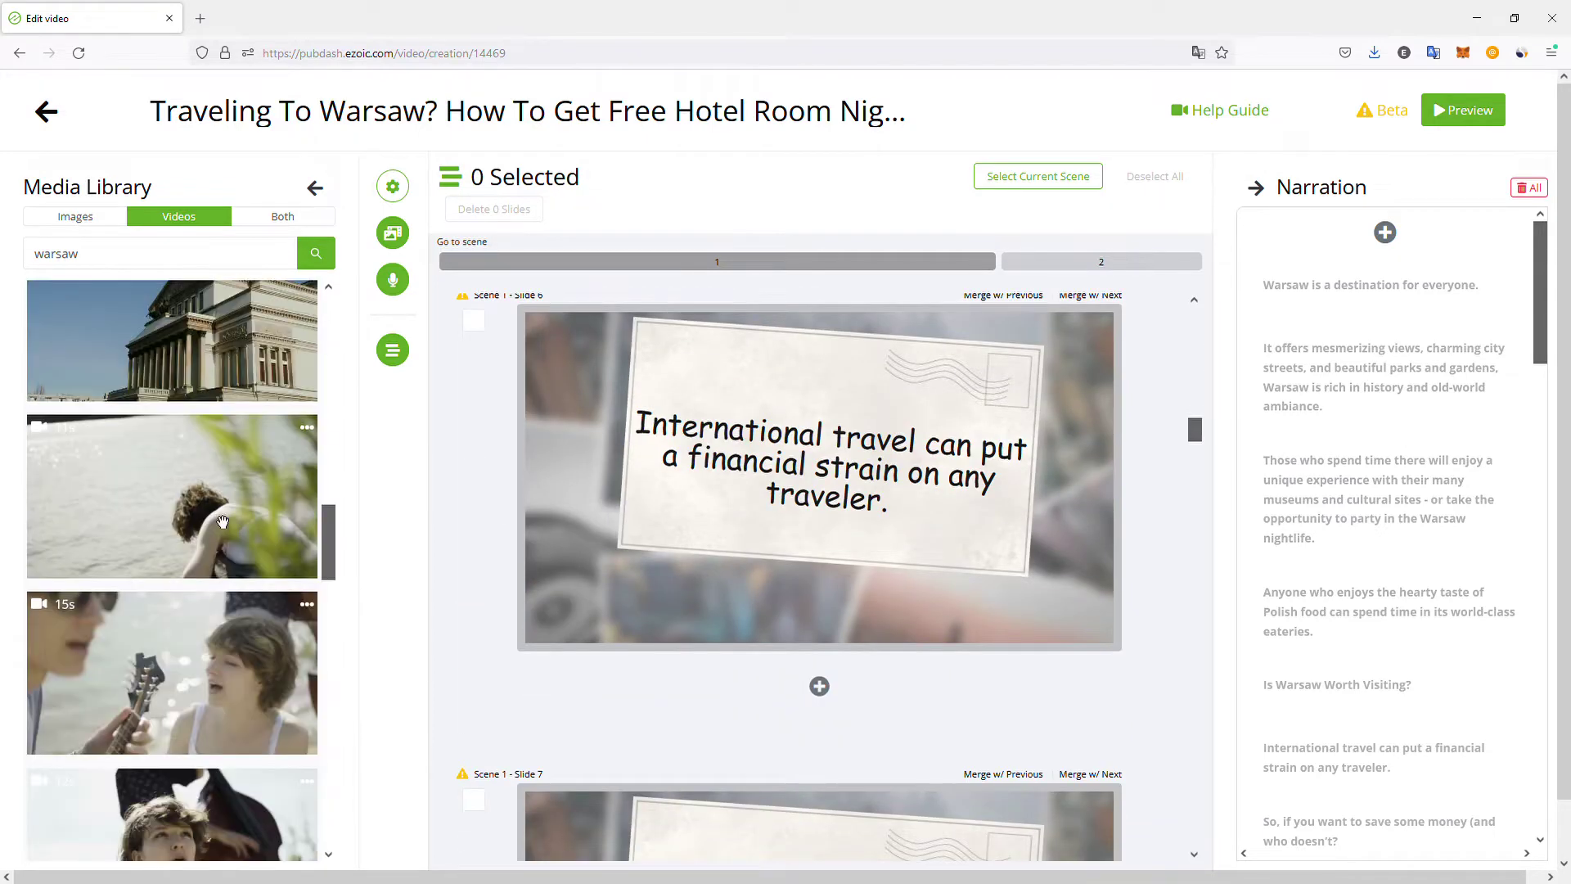
scroll(217, 541, down, 8)
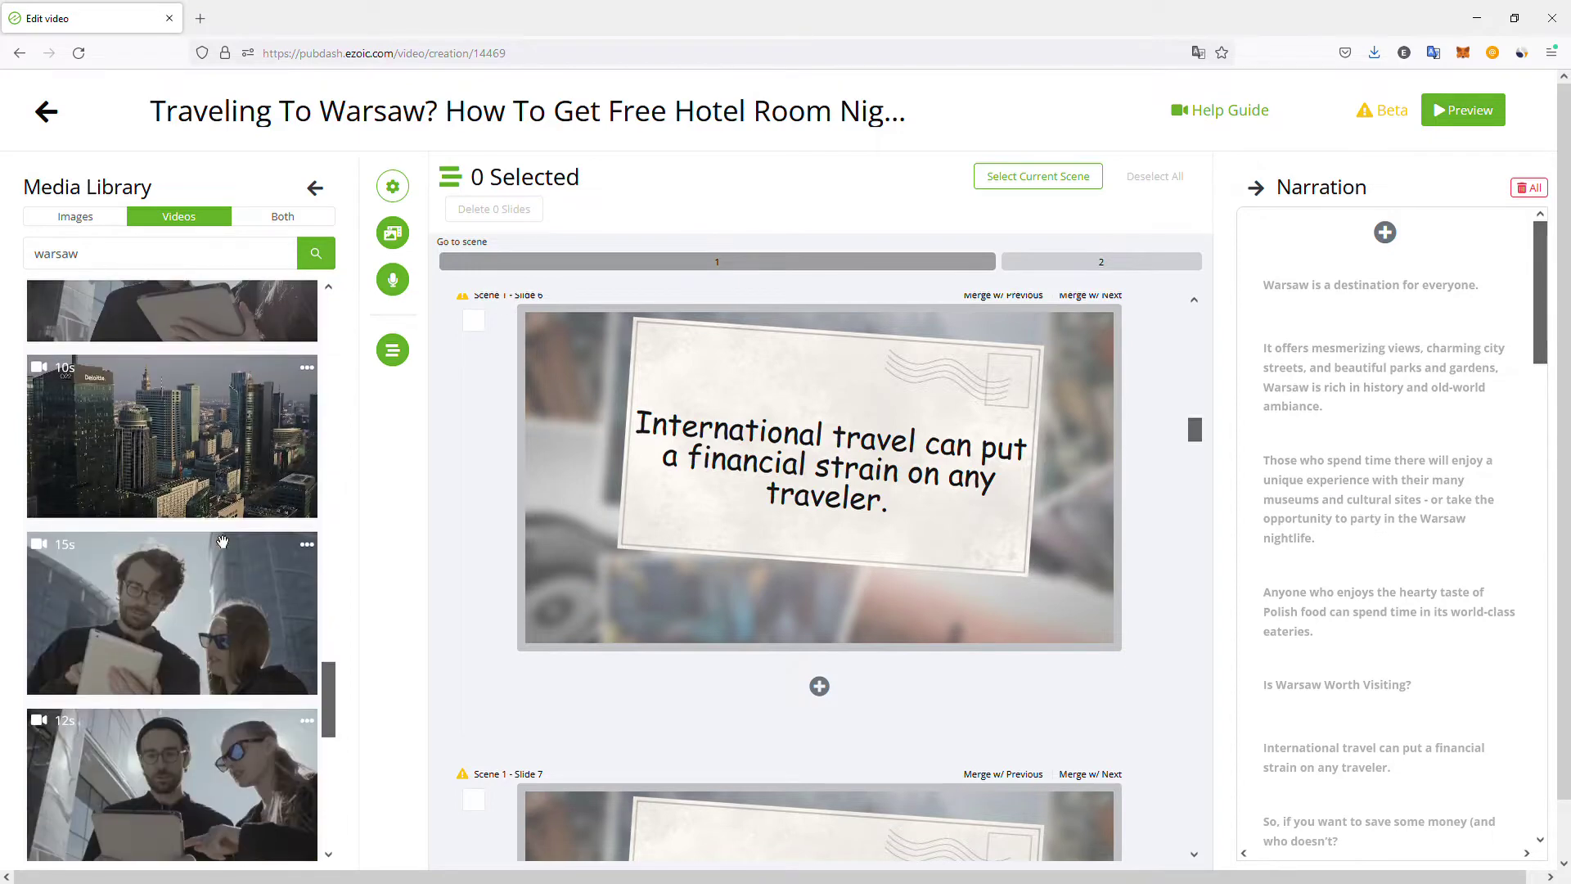
scroll(646, 458, down, 2)
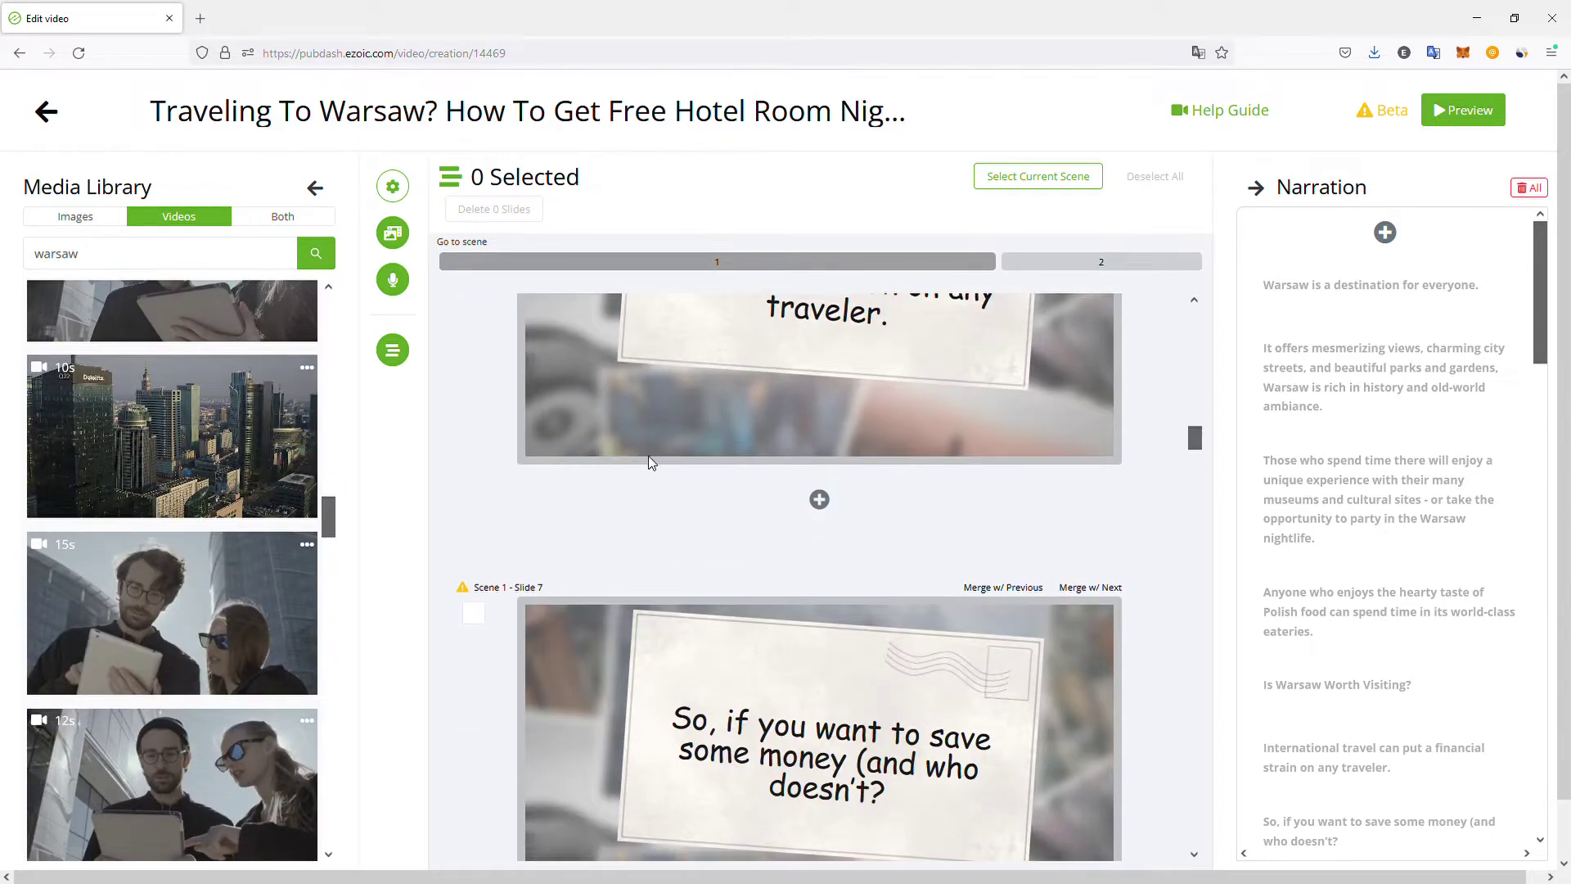
scroll(646, 477, down, 8)
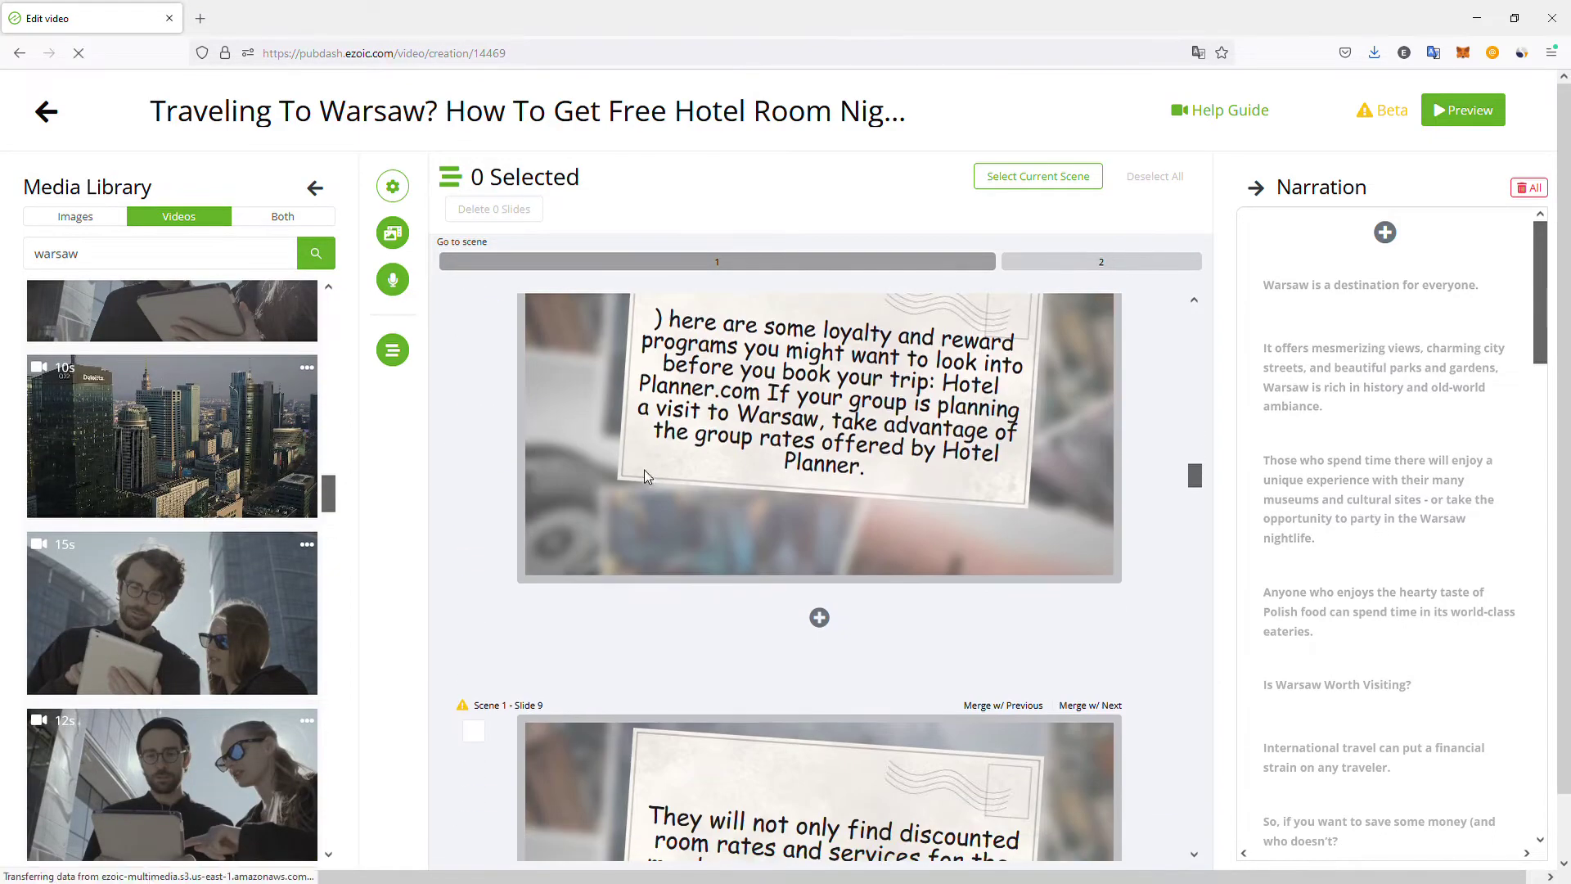
scroll(649, 481, up, 2)
scroll(647, 481, up, 4)
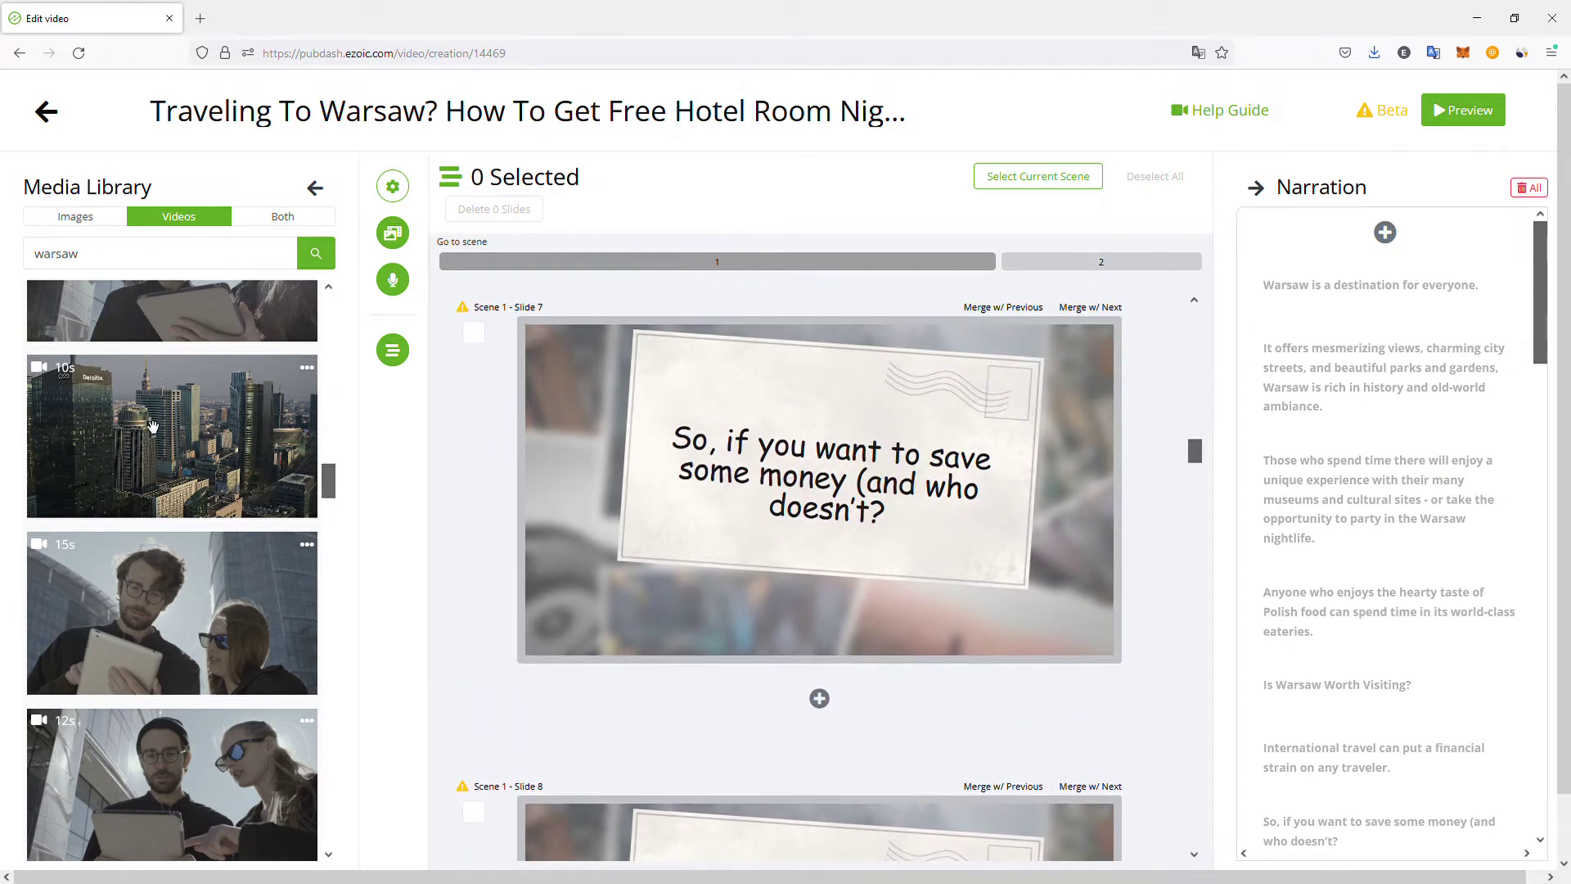
drag(358, 444, 746, 451)
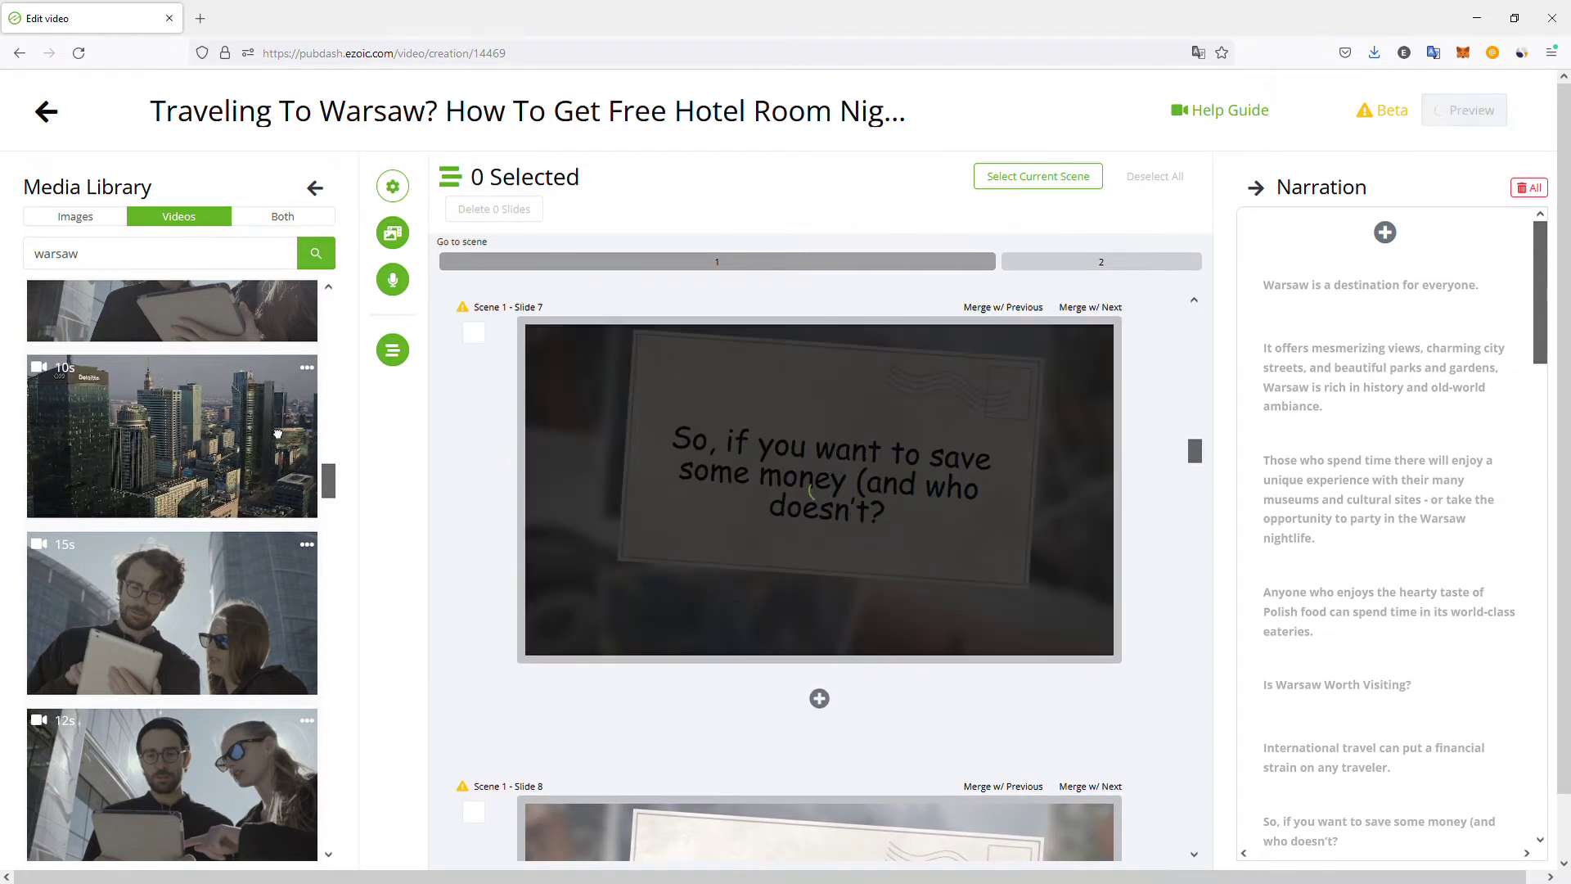
scroll(244, 432, down, 5)
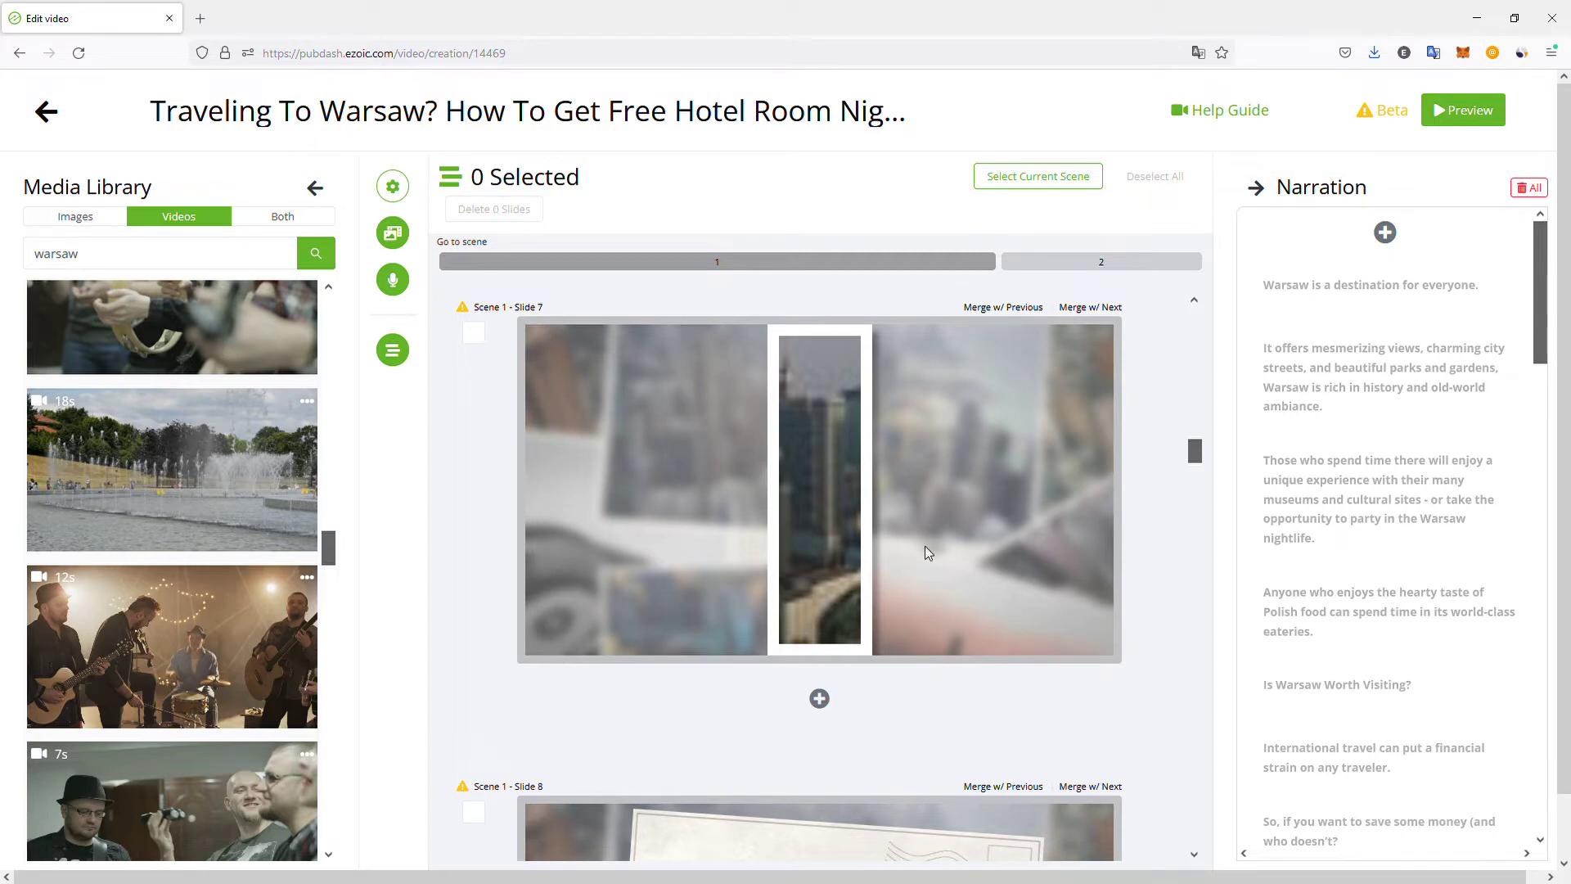
Play the Lupe voice sample, look through the available narrators in the video settings, and set the narrator to Joanna, Female, en-US.
click(394, 187)
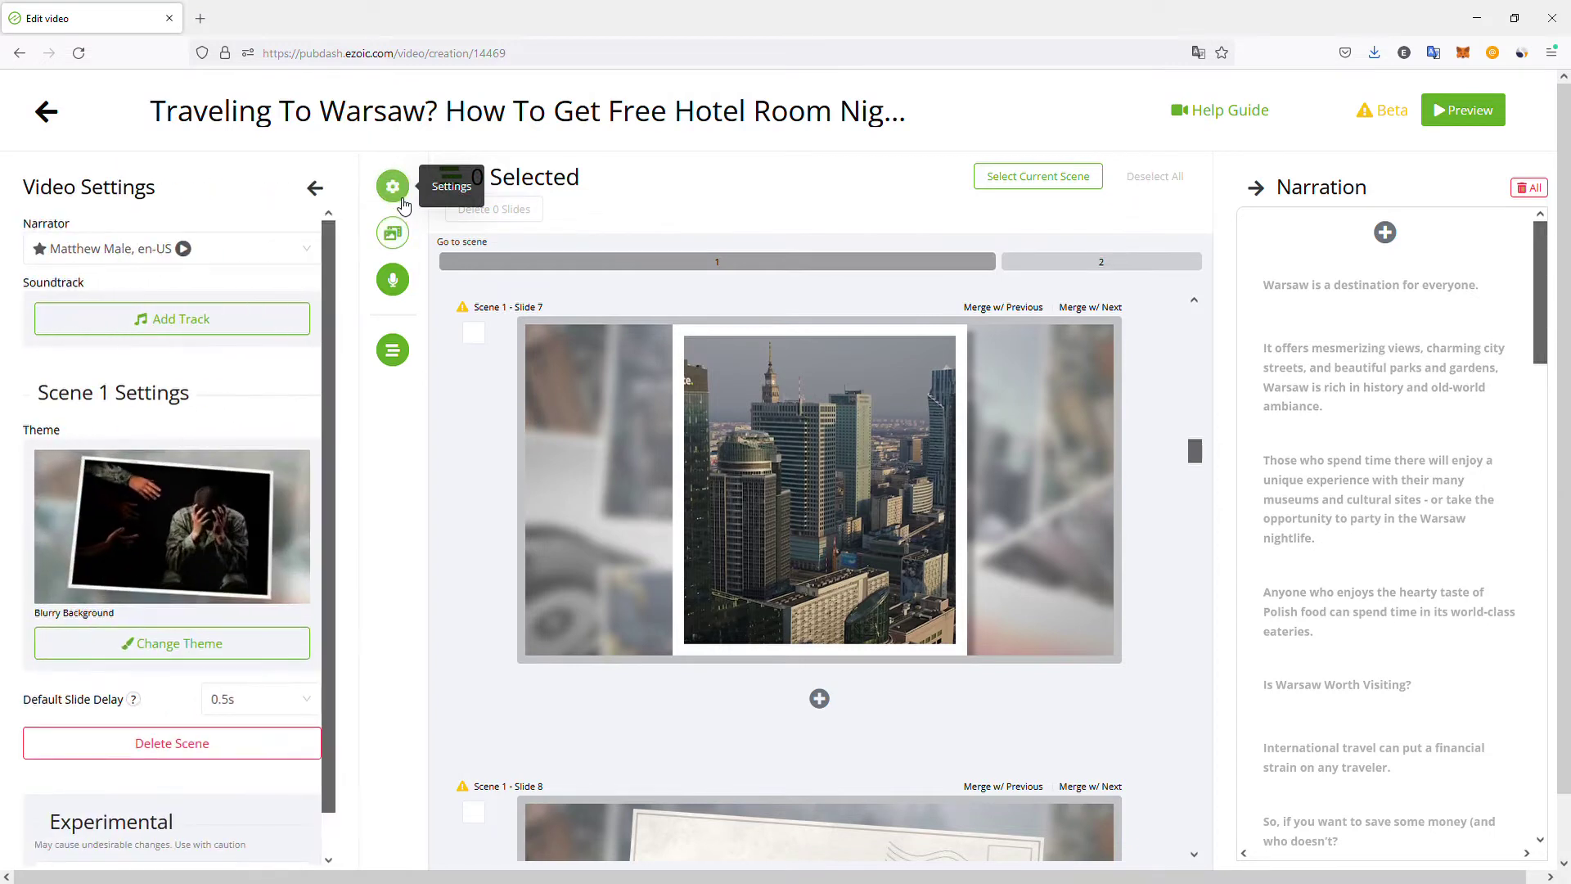
click(320, 254)
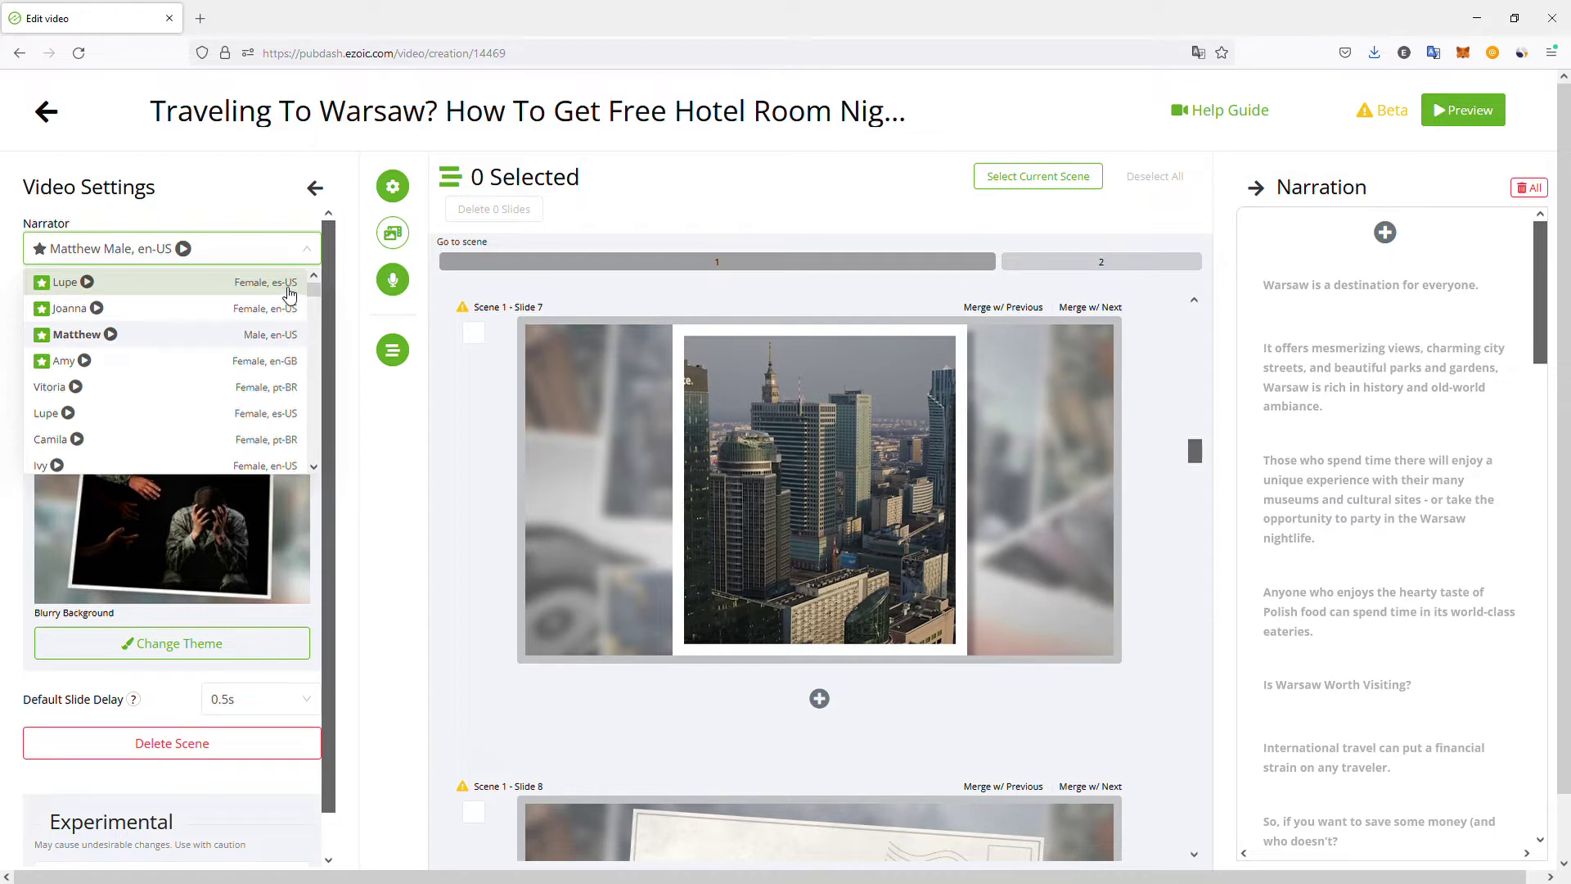
click(87, 282)
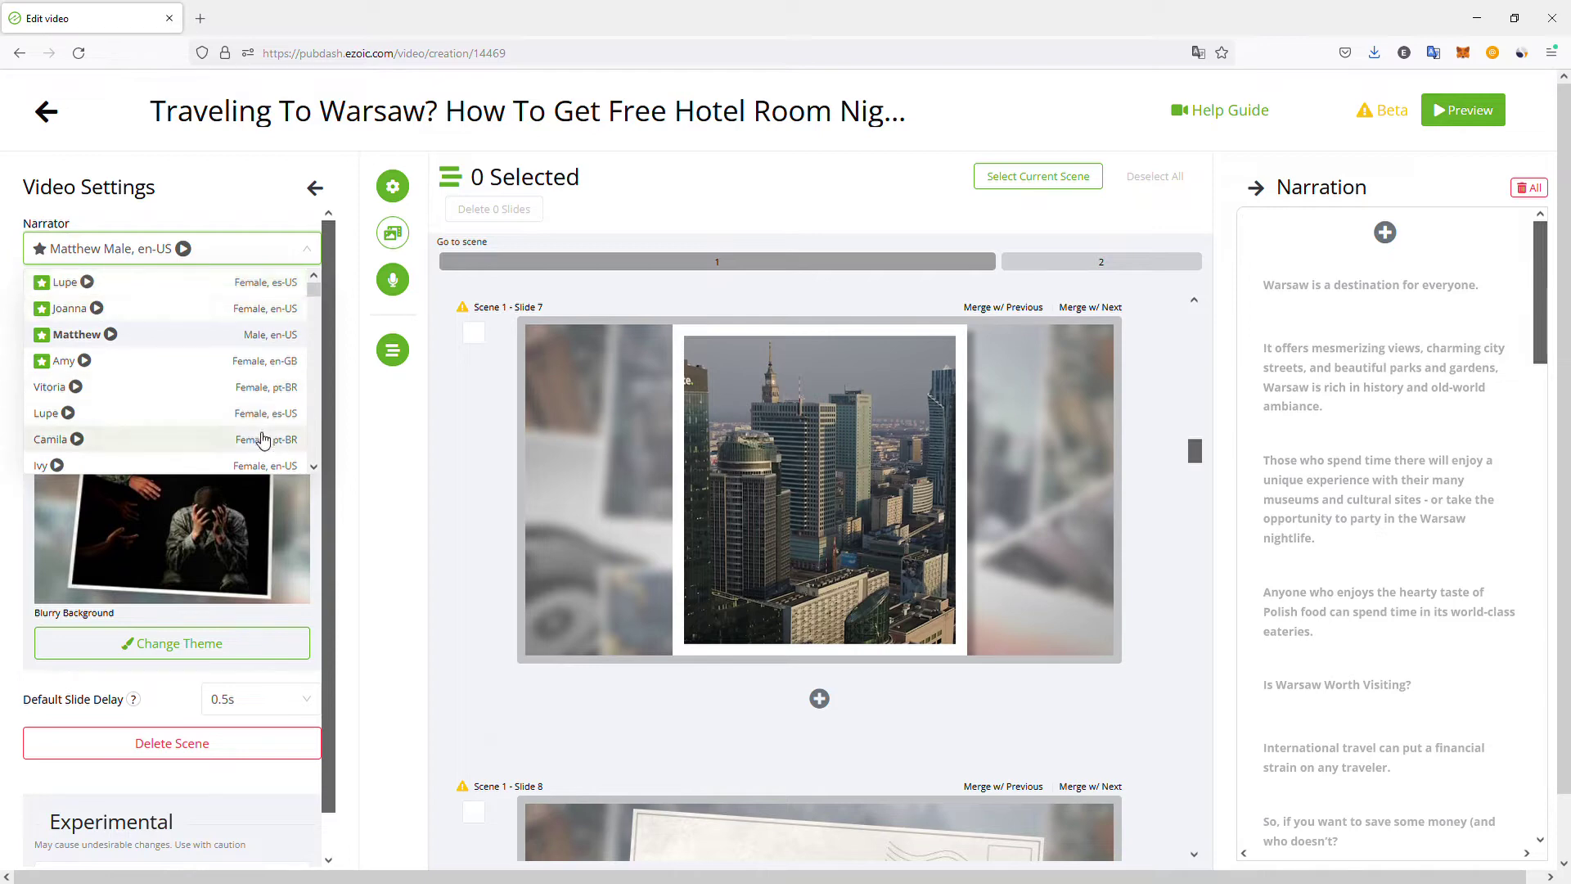
scroll(265, 397, down, 2)
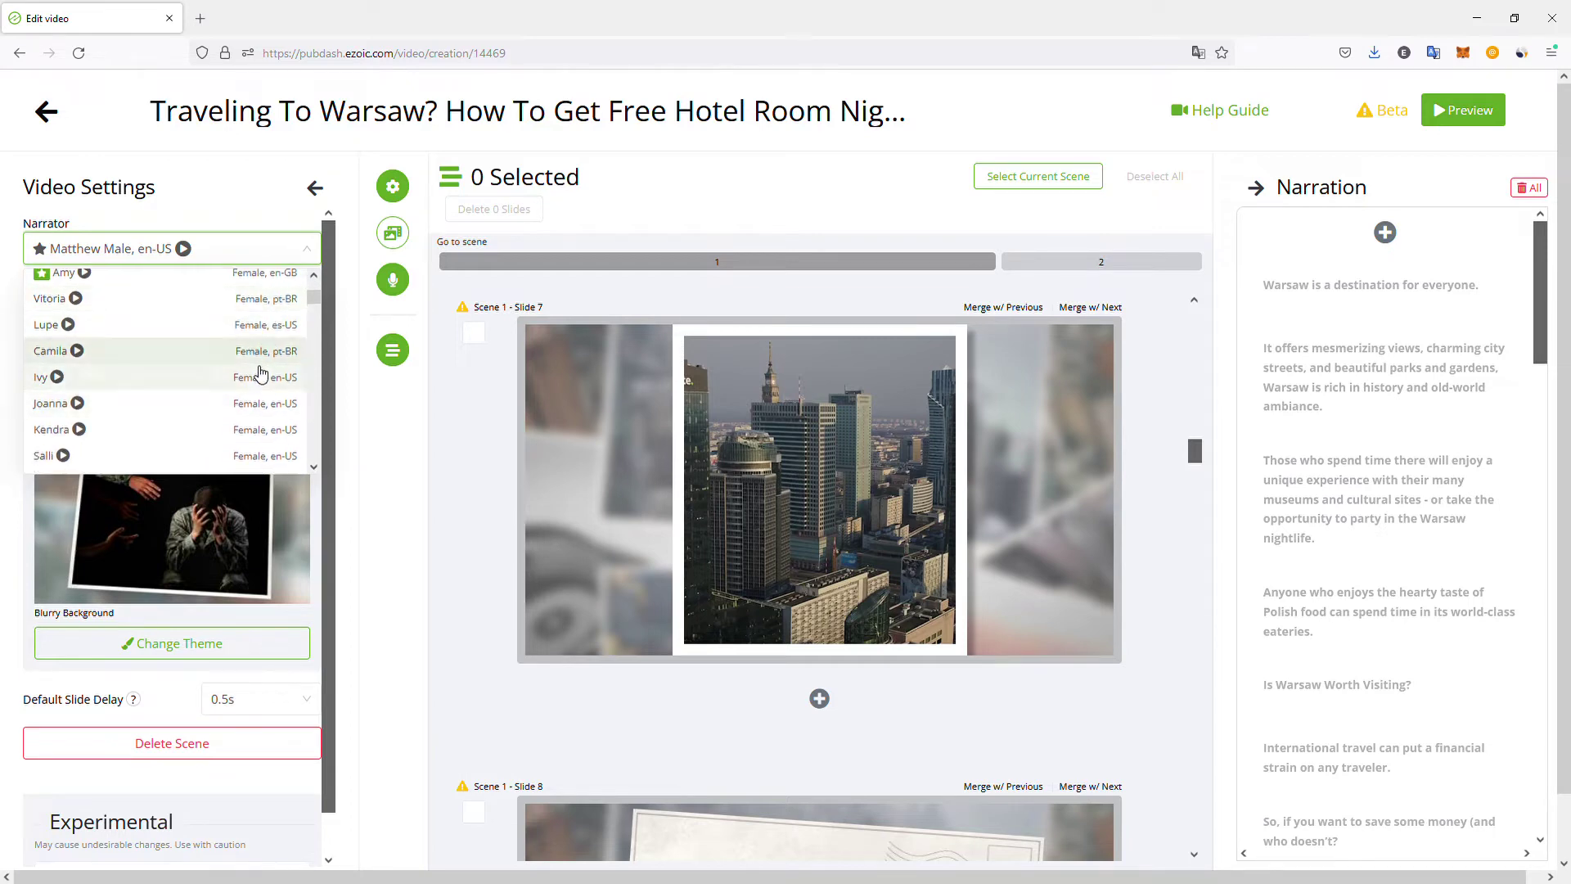
scroll(260, 374, up, 2)
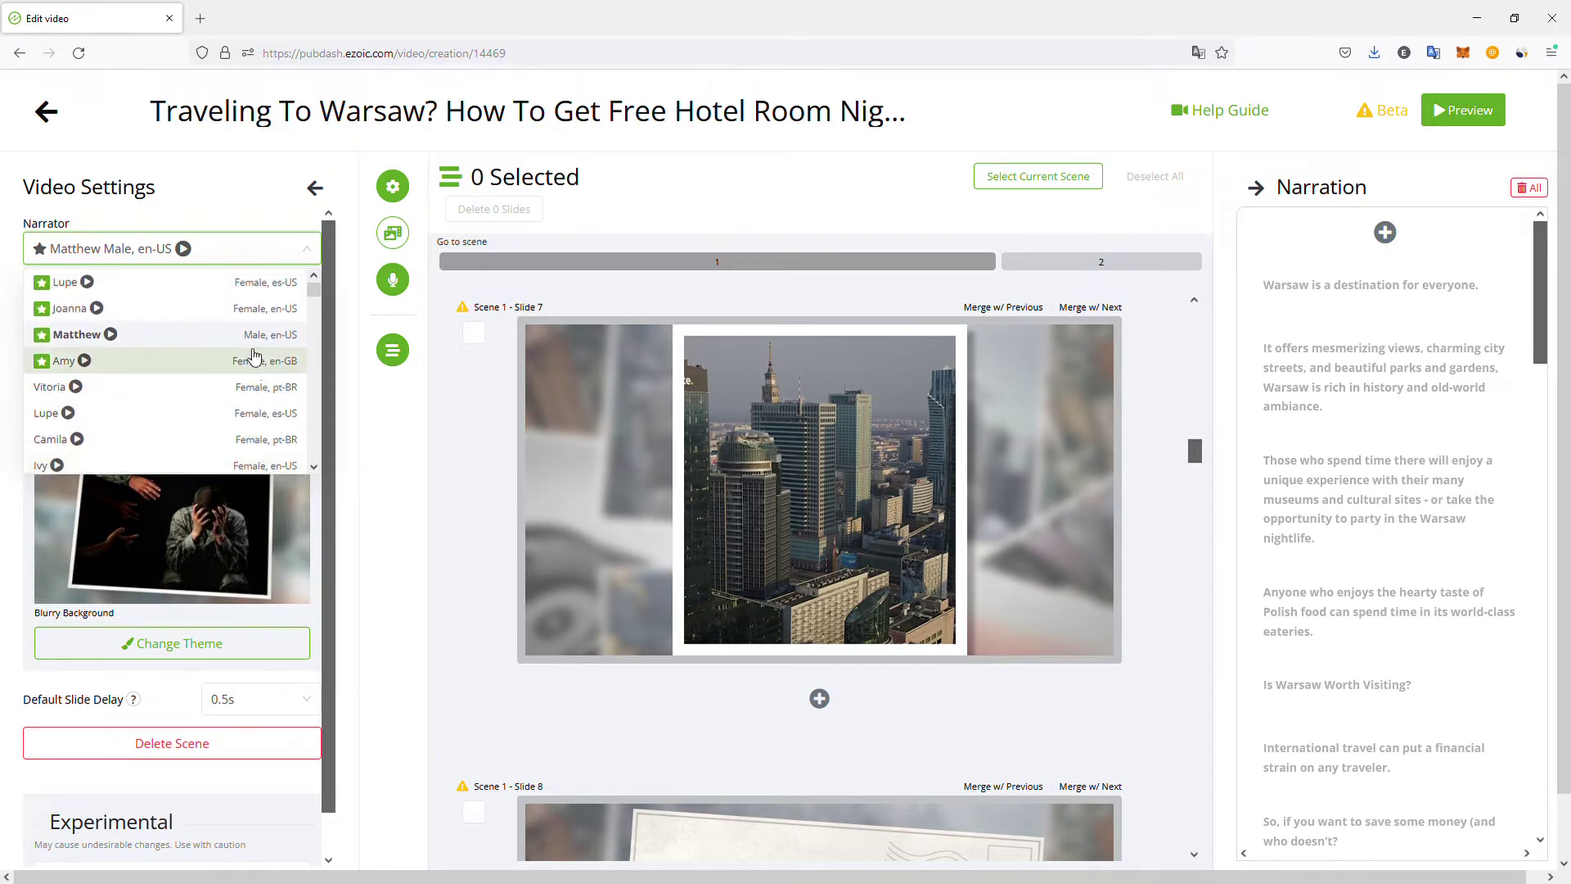
scroll(254, 354, down, 10)
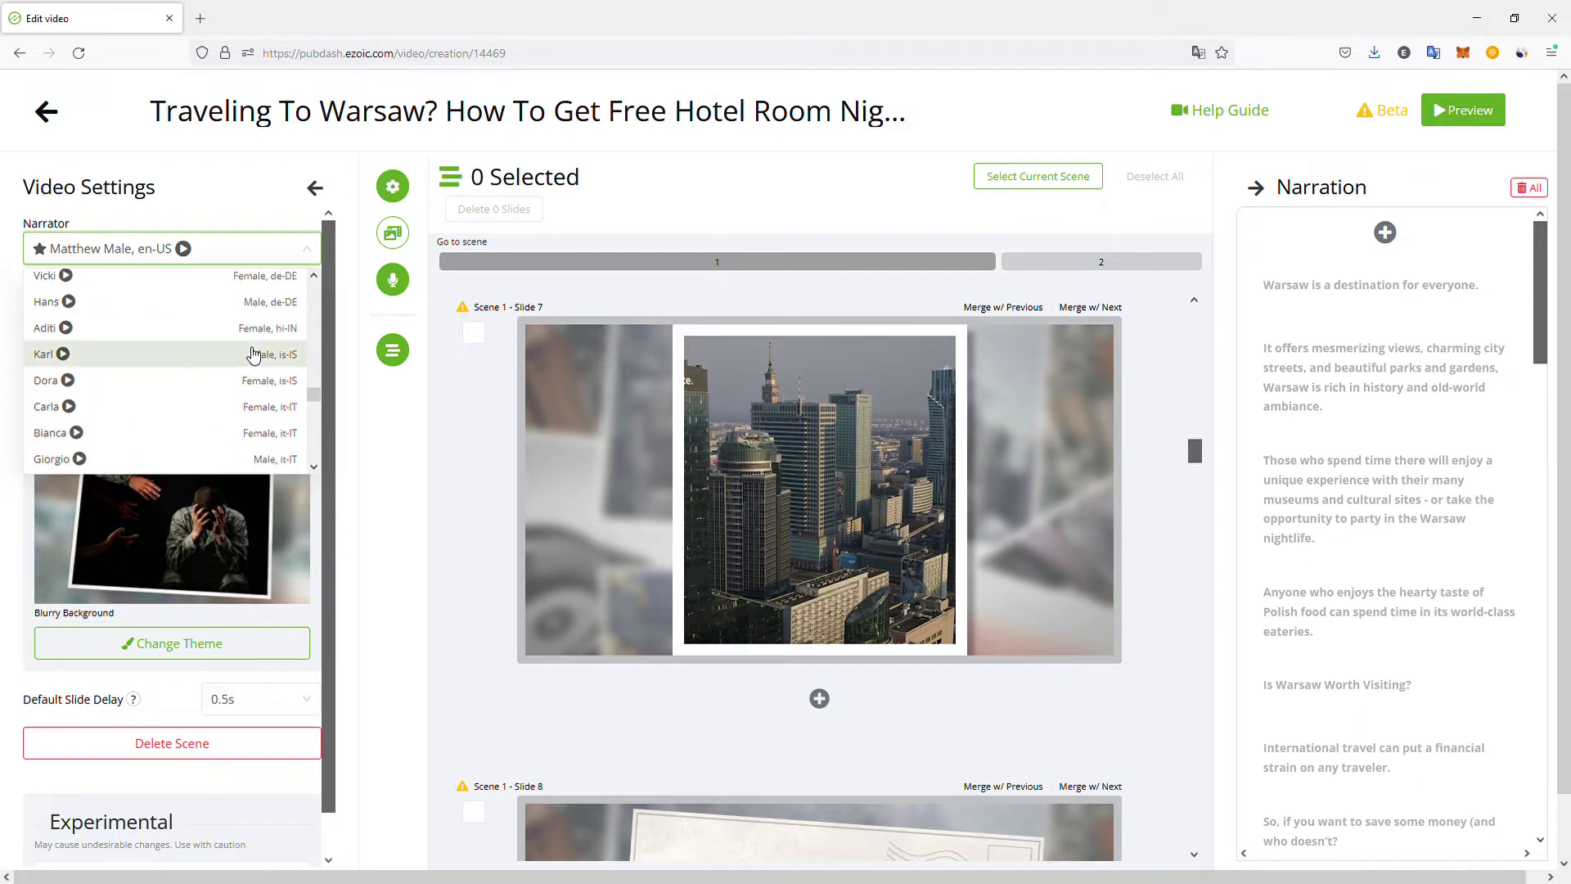
scroll(253, 354, down, 6)
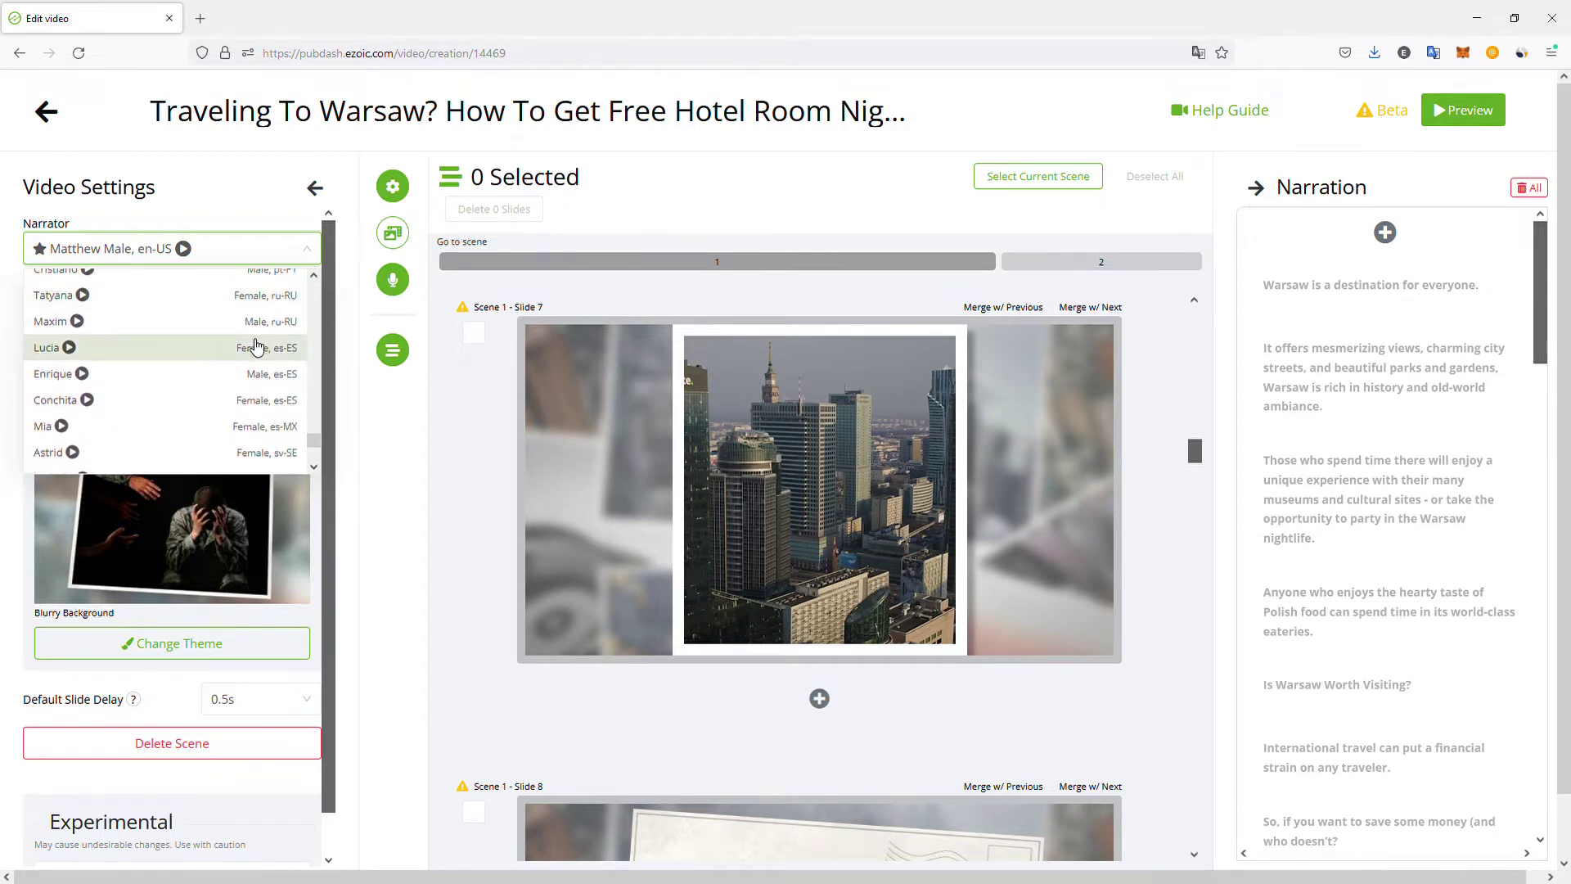
scroll(256, 368, up, 5)
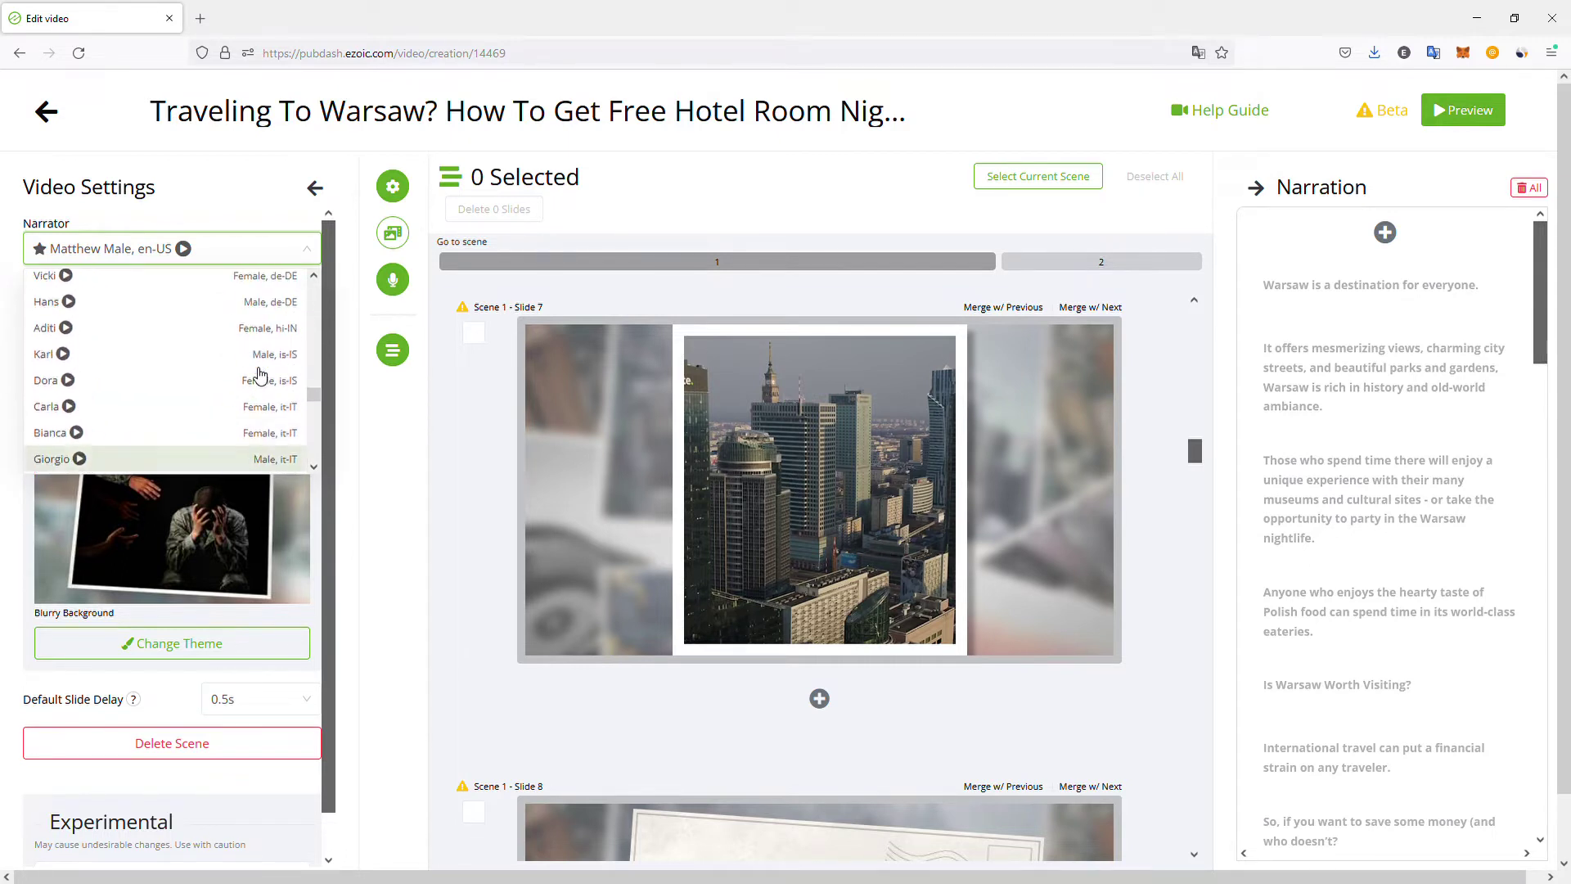
scroll(259, 371, up, 5)
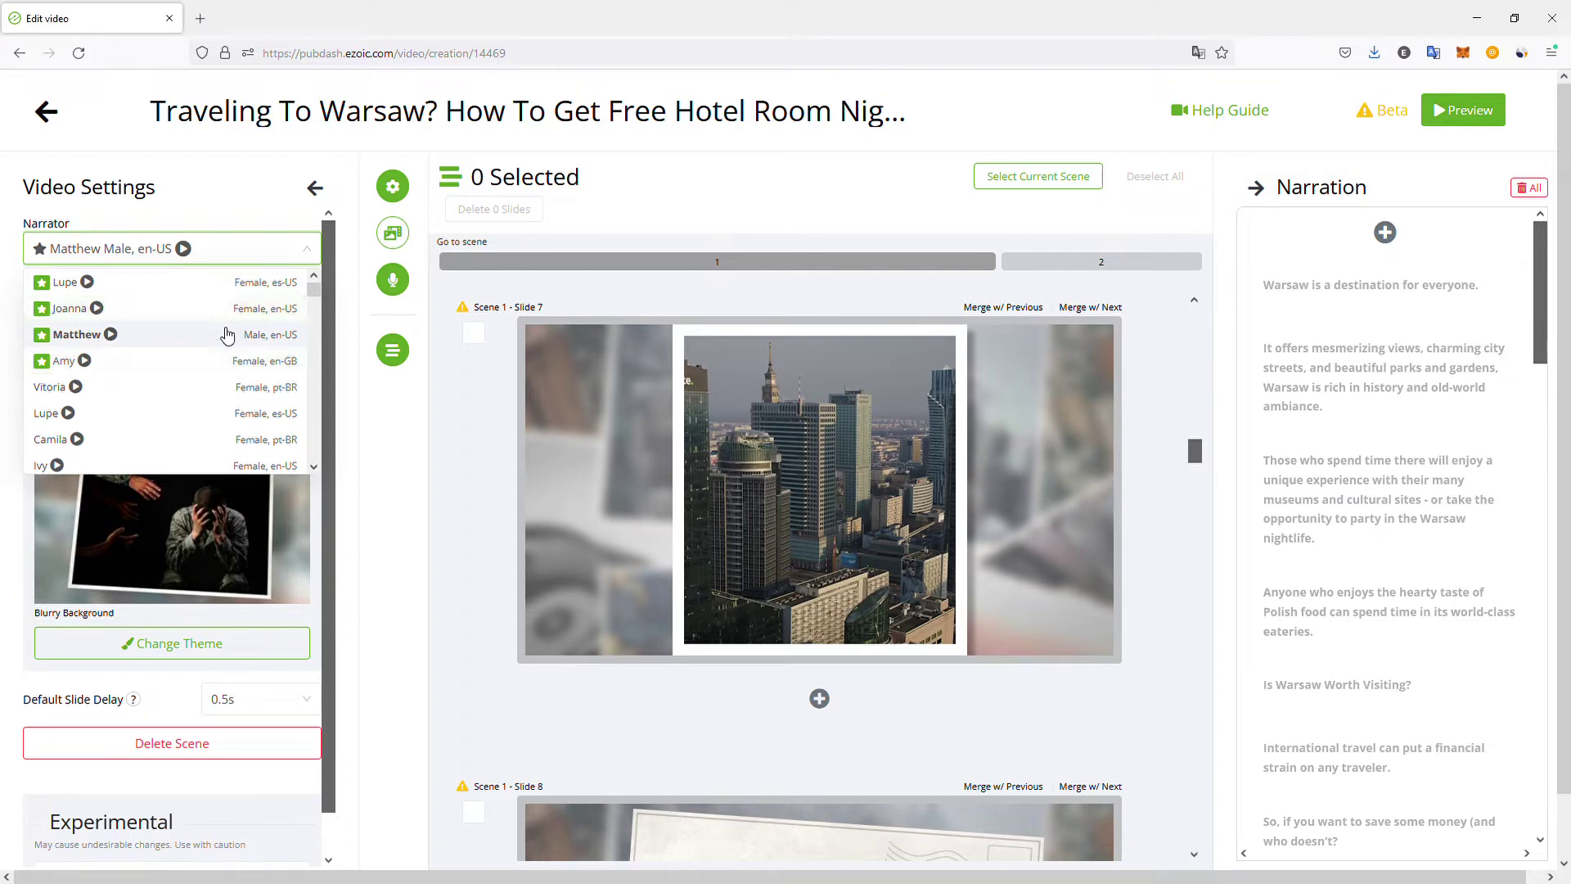
click(166, 311)
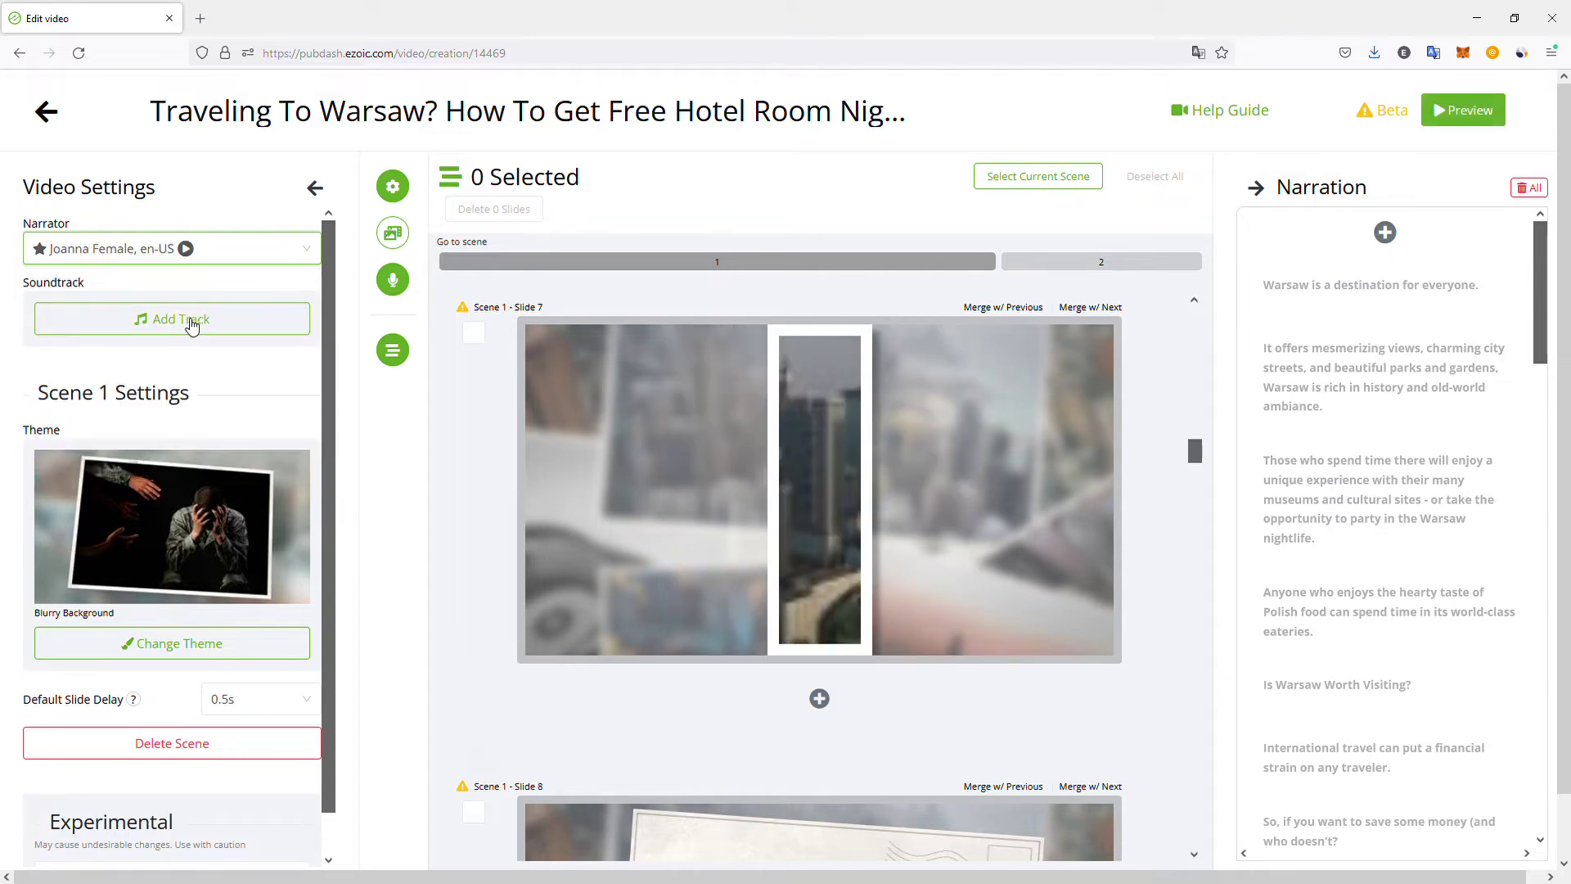
Add the library tracks "Life Is A Dream" and the 1m54s "Inspiring Epic Background M..." to the video's soundtrack.
click(192, 326)
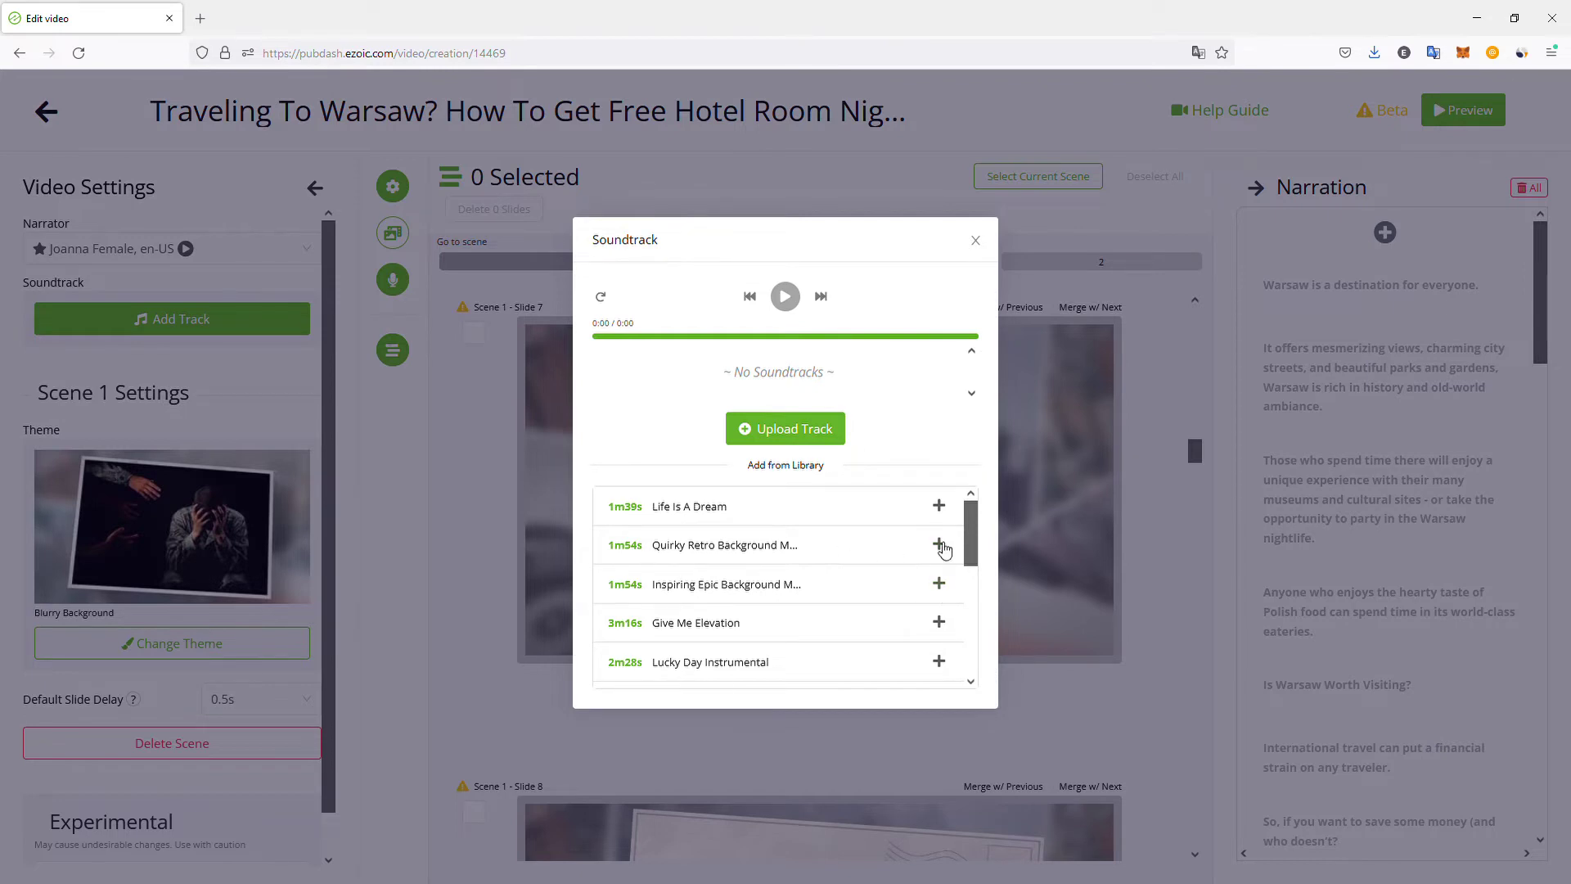
scroll(903, 598, down, 1)
scroll(904, 598, down, 5)
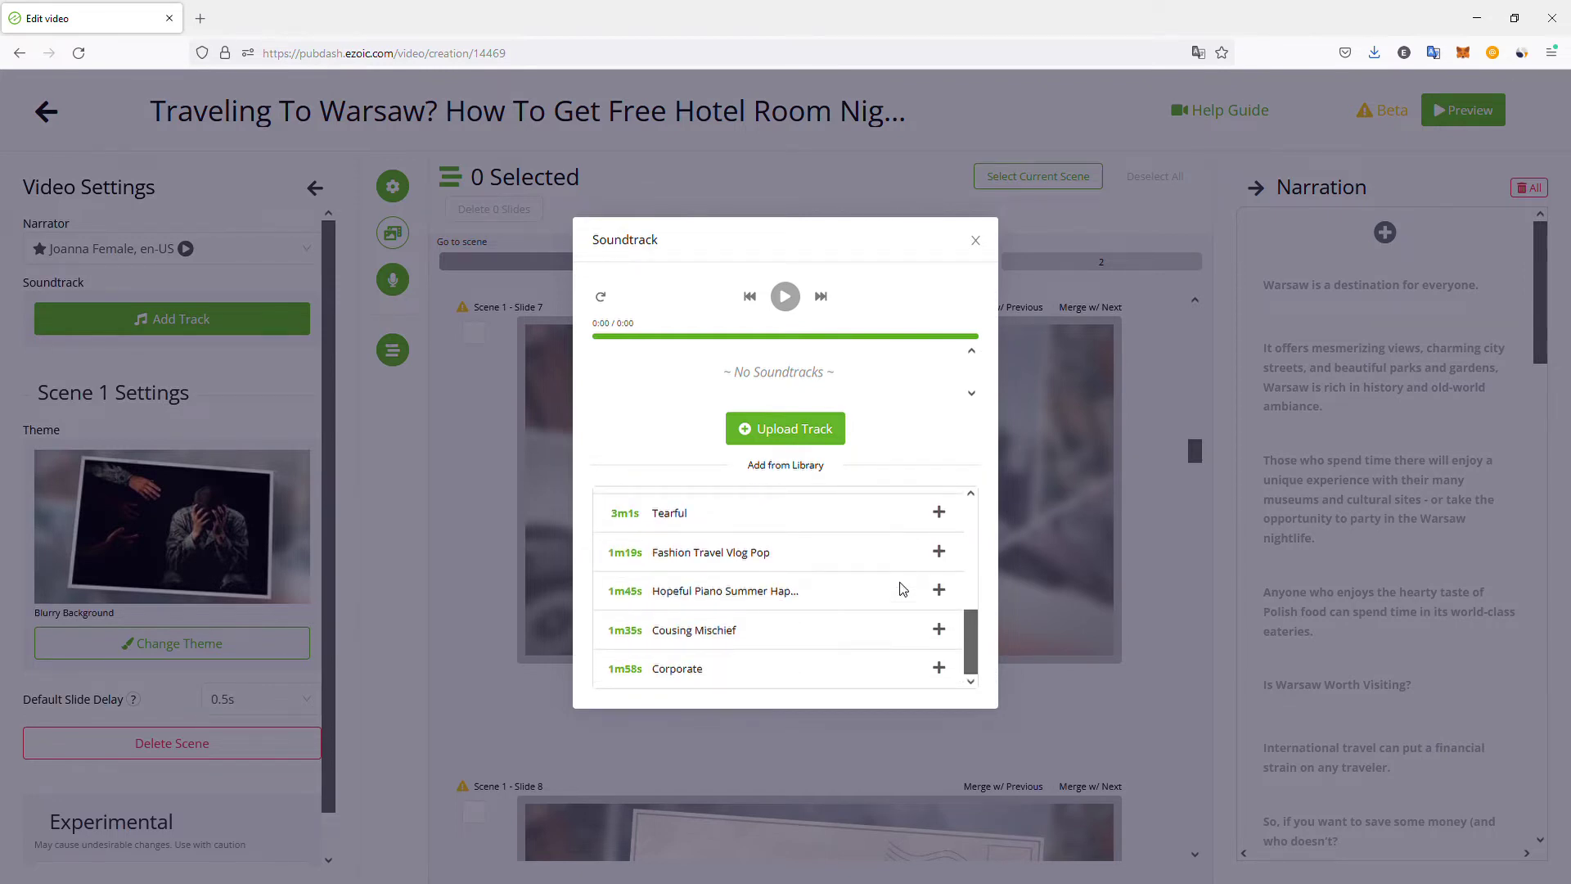
scroll(892, 592, up, 5)
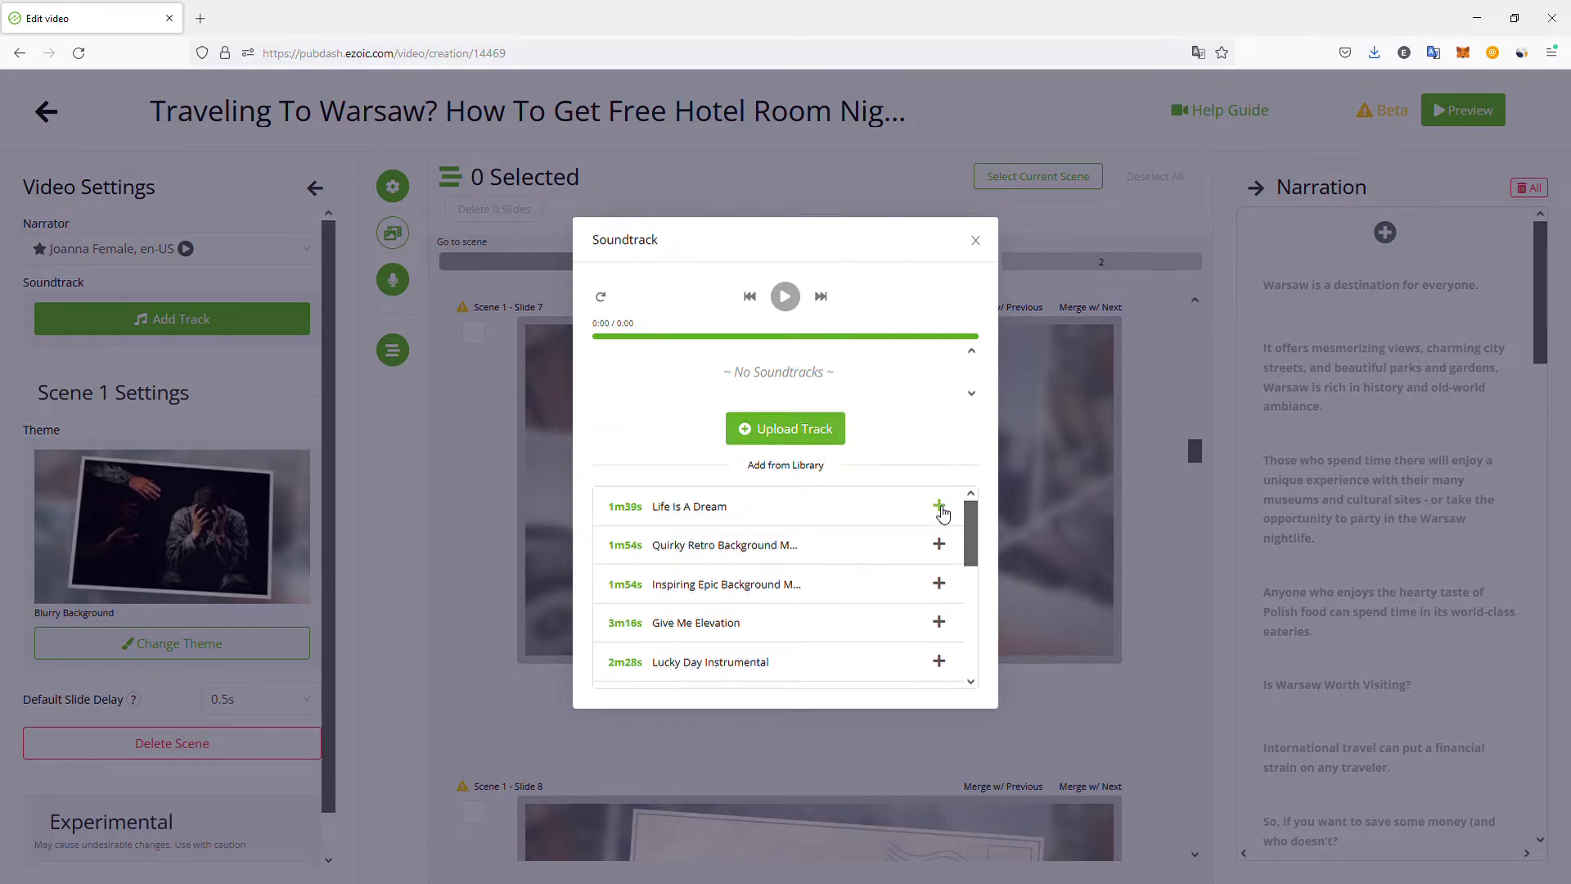
click(940, 507)
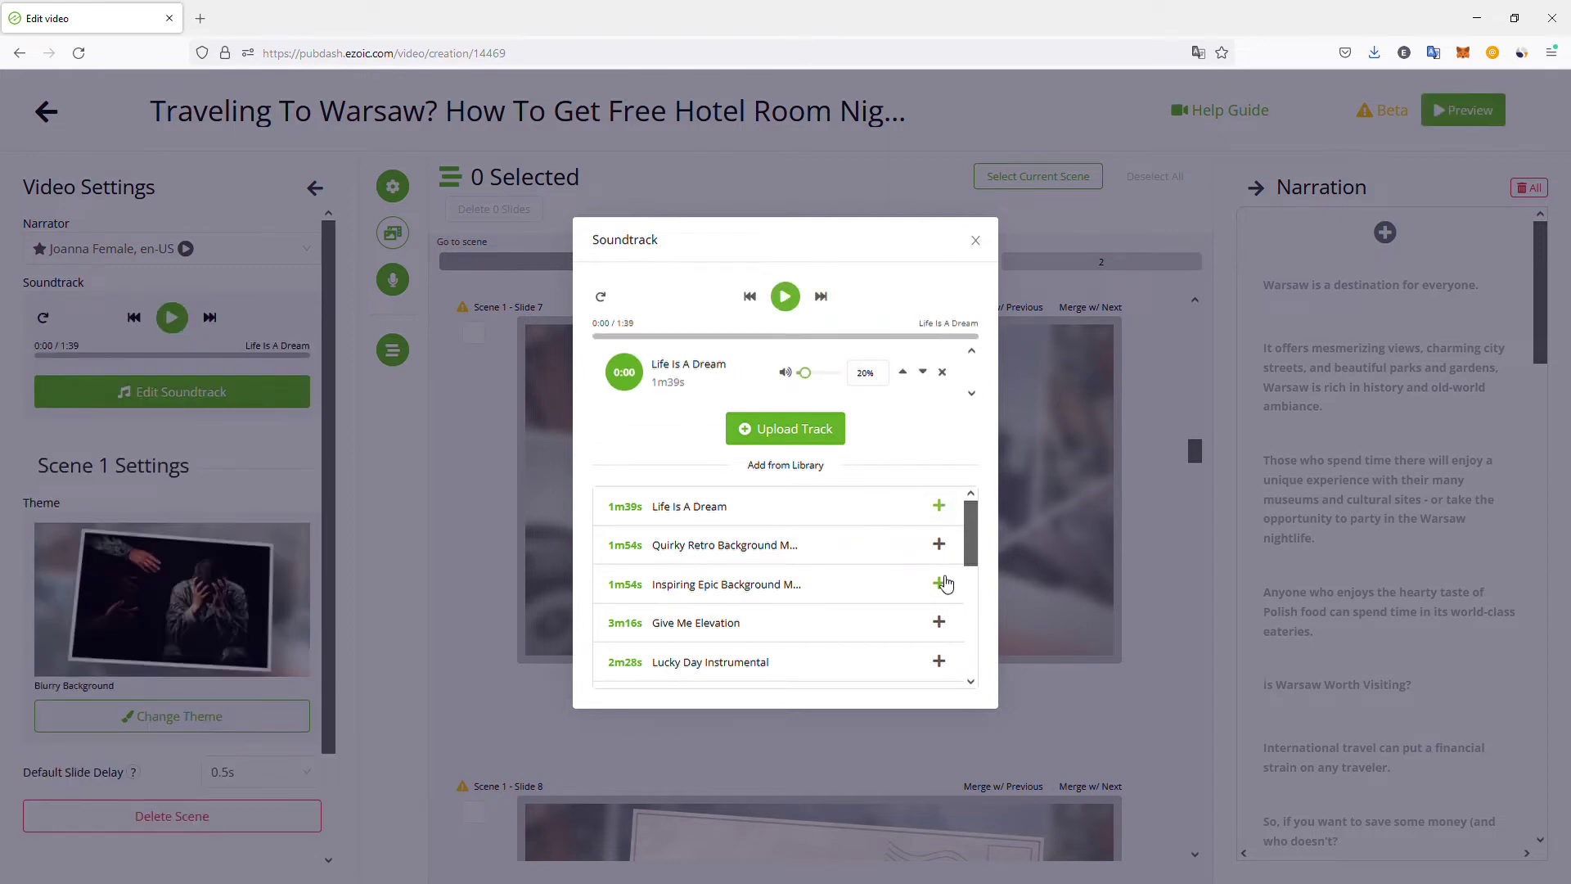
click(940, 583)
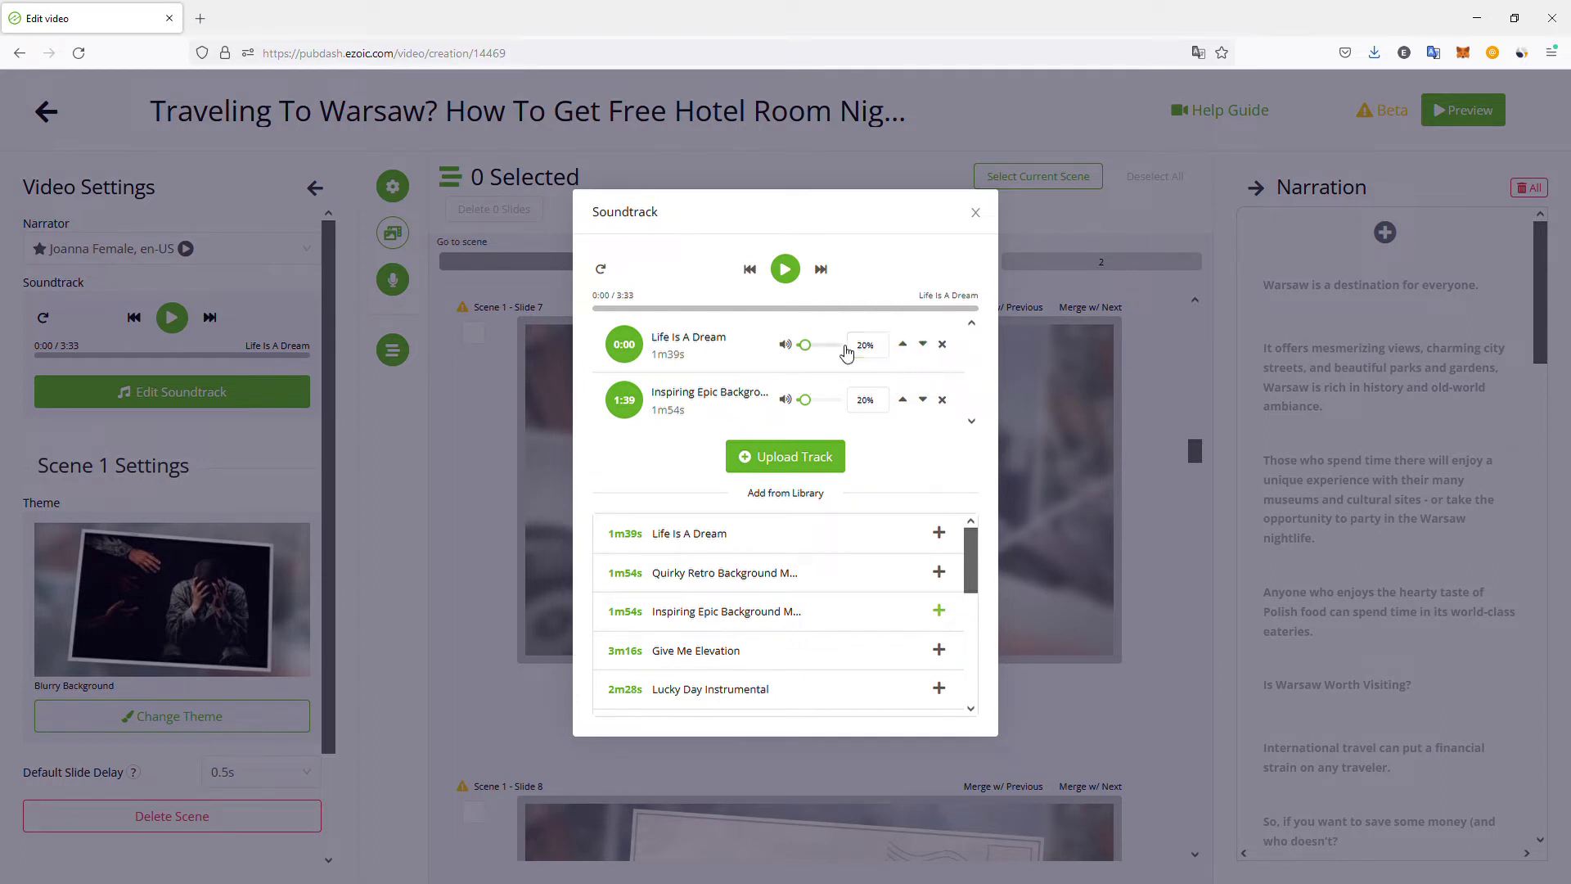
Inspect the volume settings of both soundtrack tracks and close the browser extension's release notes page.
click(869, 353)
click(872, 396)
click(873, 345)
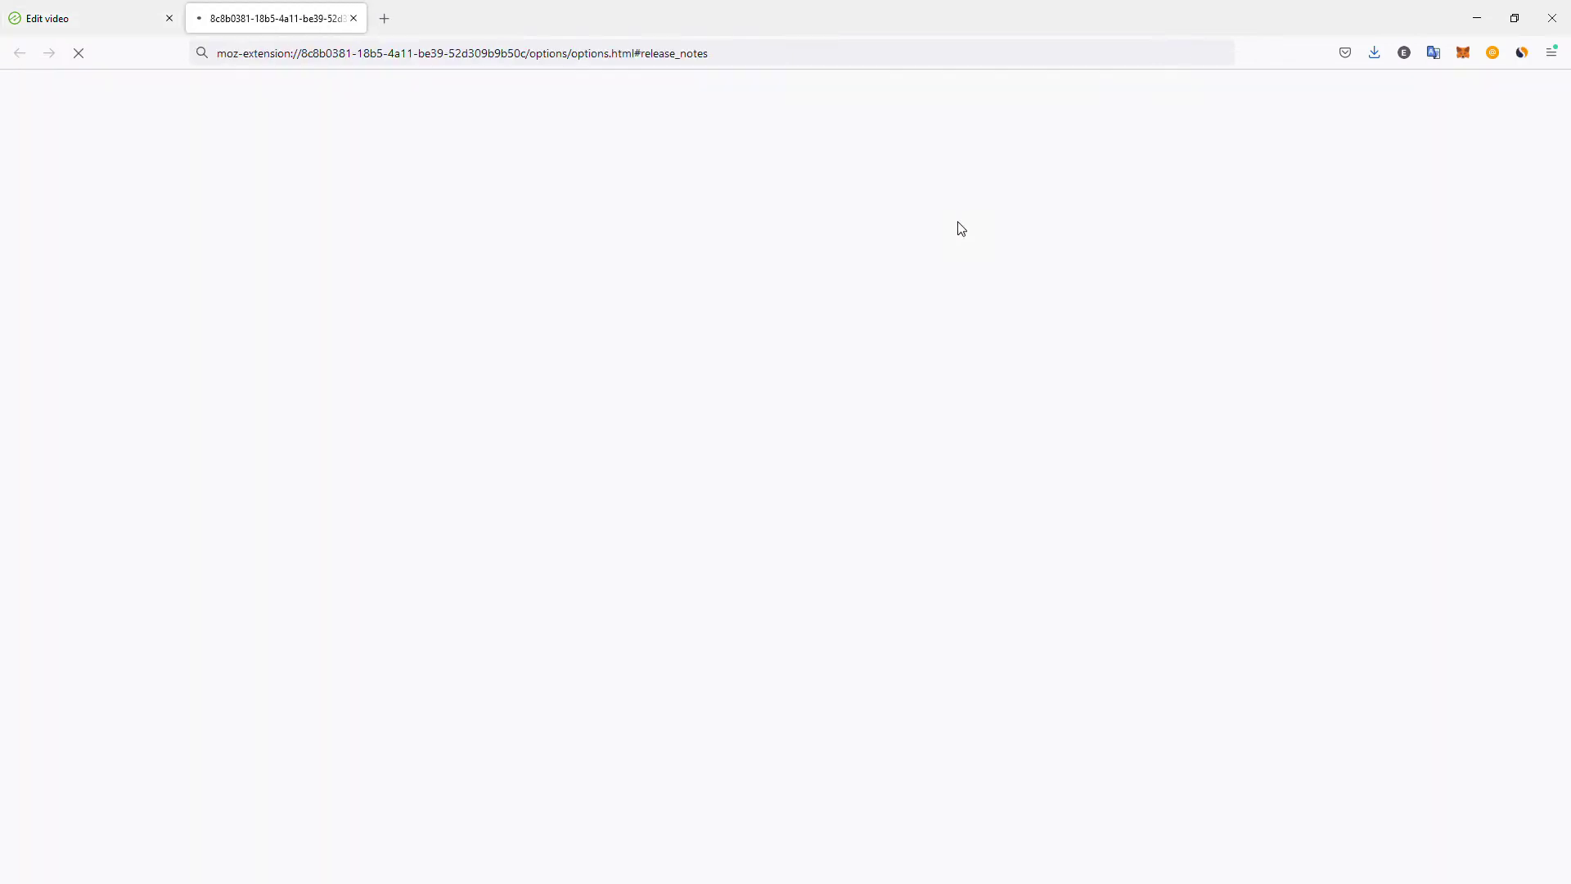
key(ctrl+w)
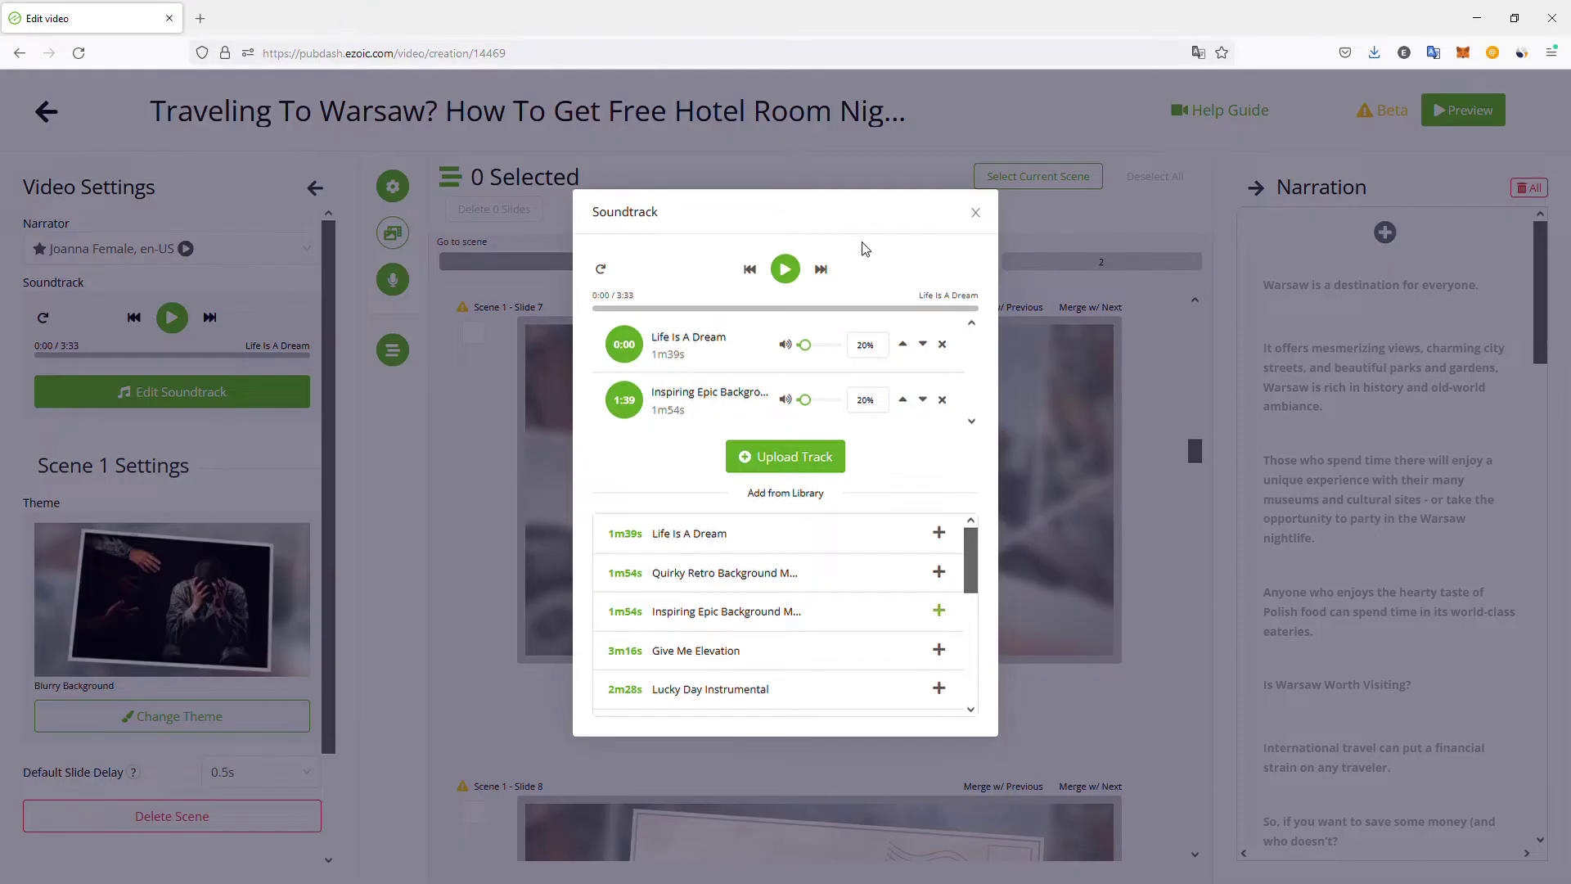
Close the soundtrack settings and look through all three pages of available themes for scene 1, keeping the current theme.
click(974, 214)
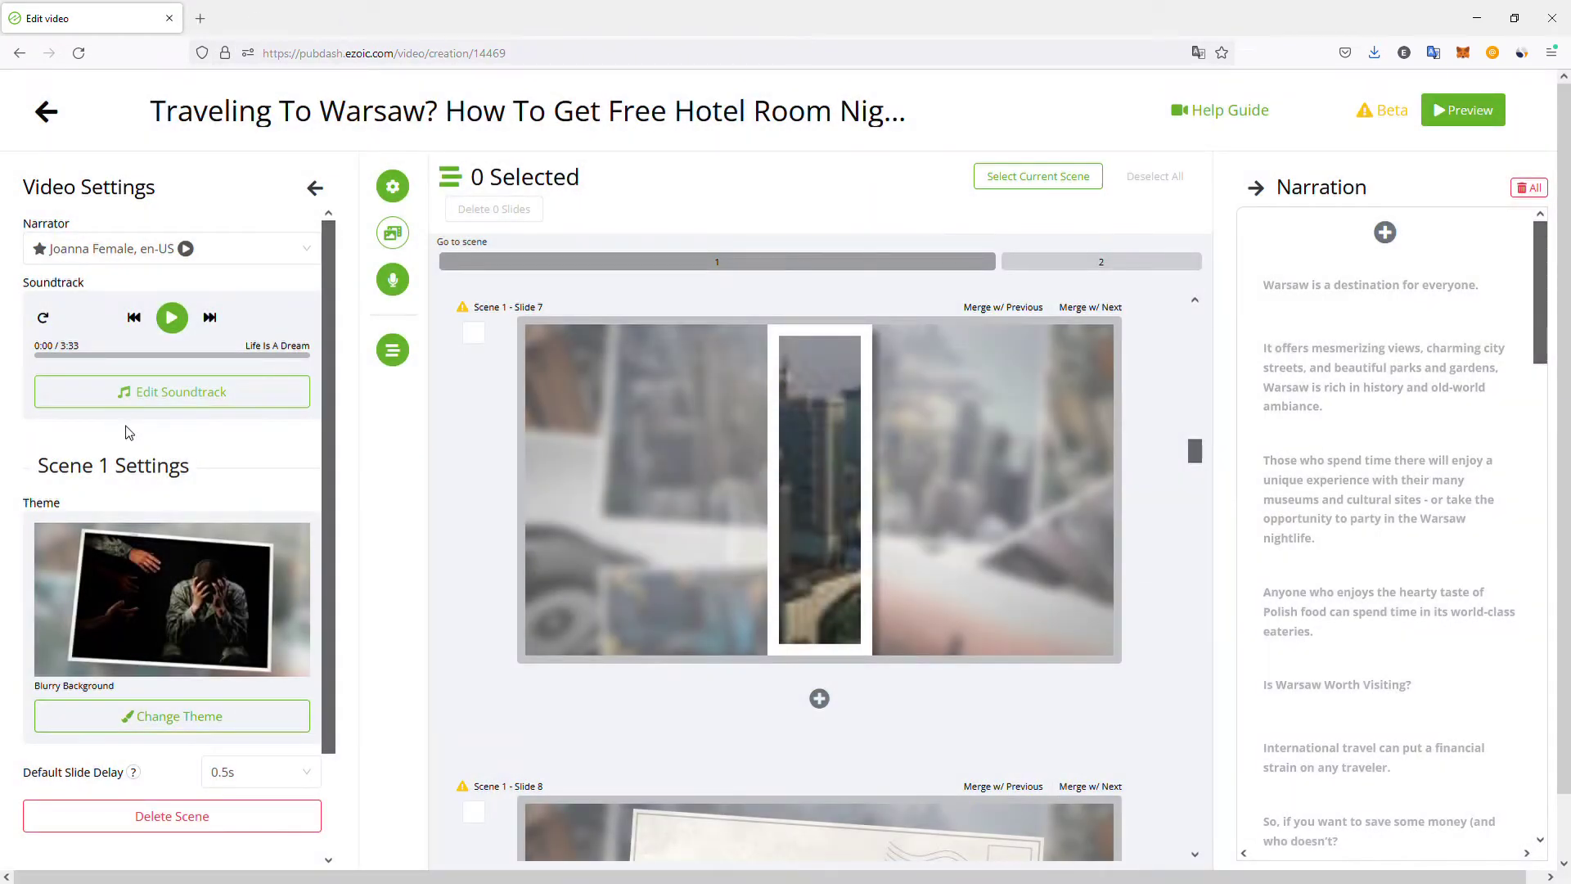
scroll(176, 396, down, 2)
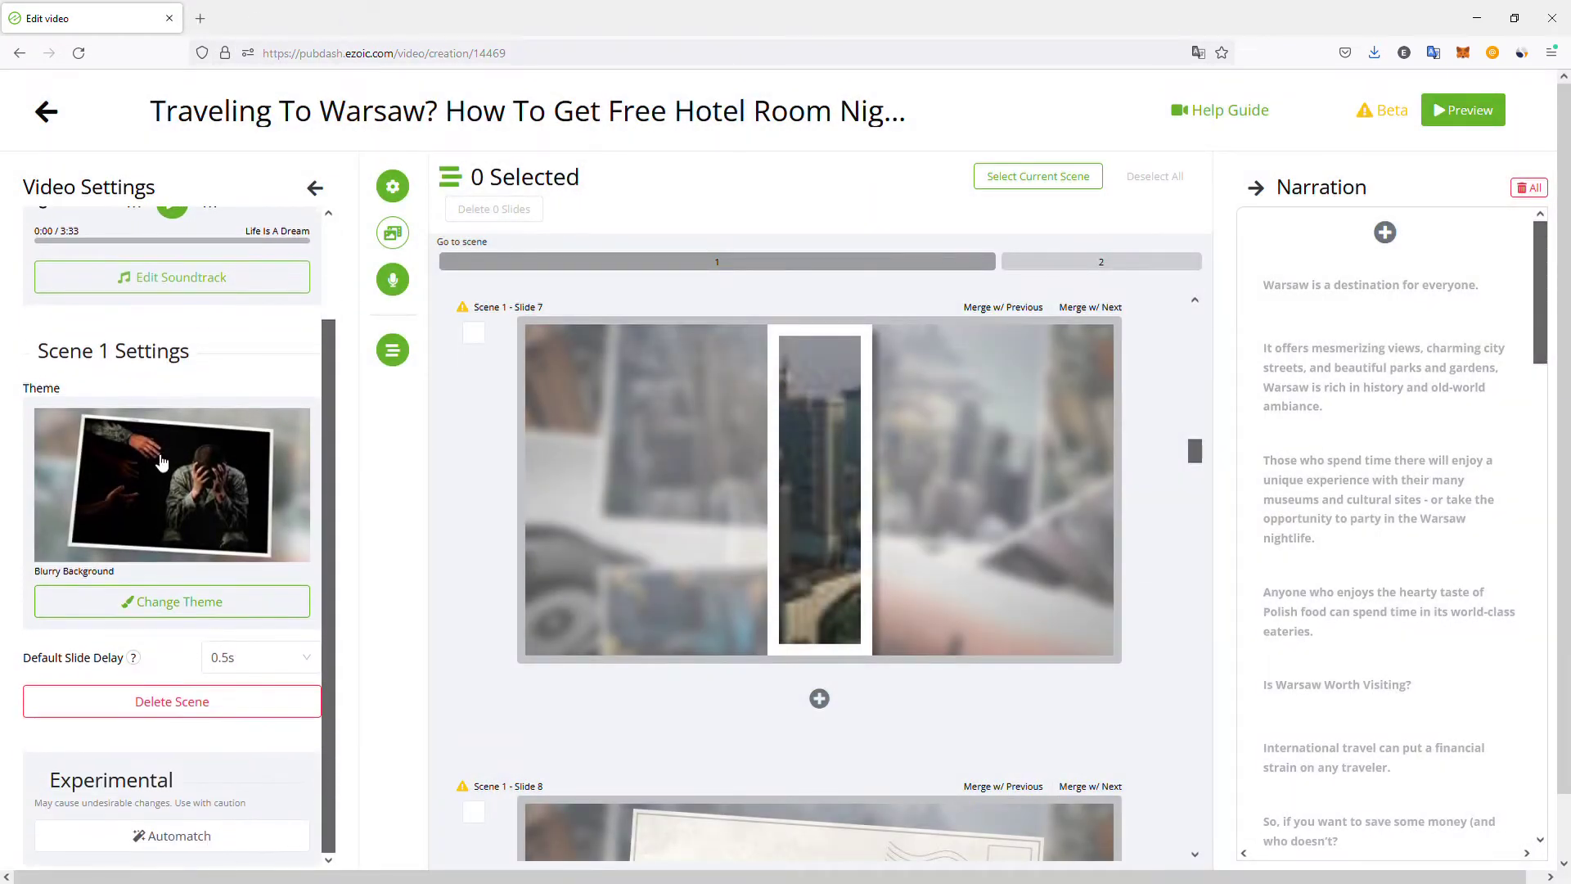
click(176, 613)
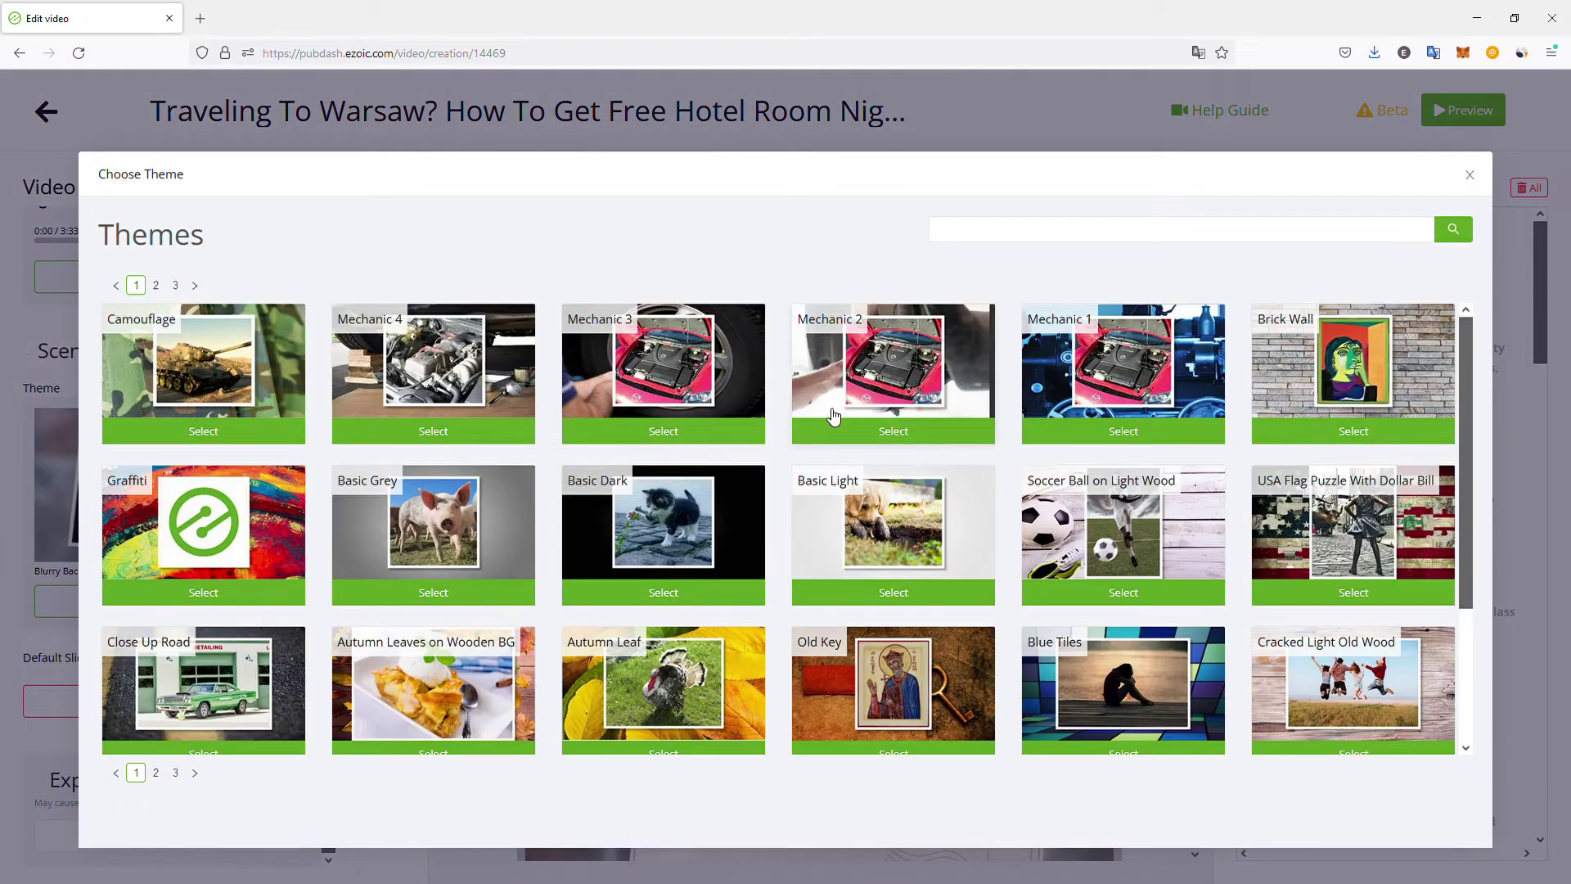
scroll(833, 416, down, 3)
scroll(392, 638, up, 2)
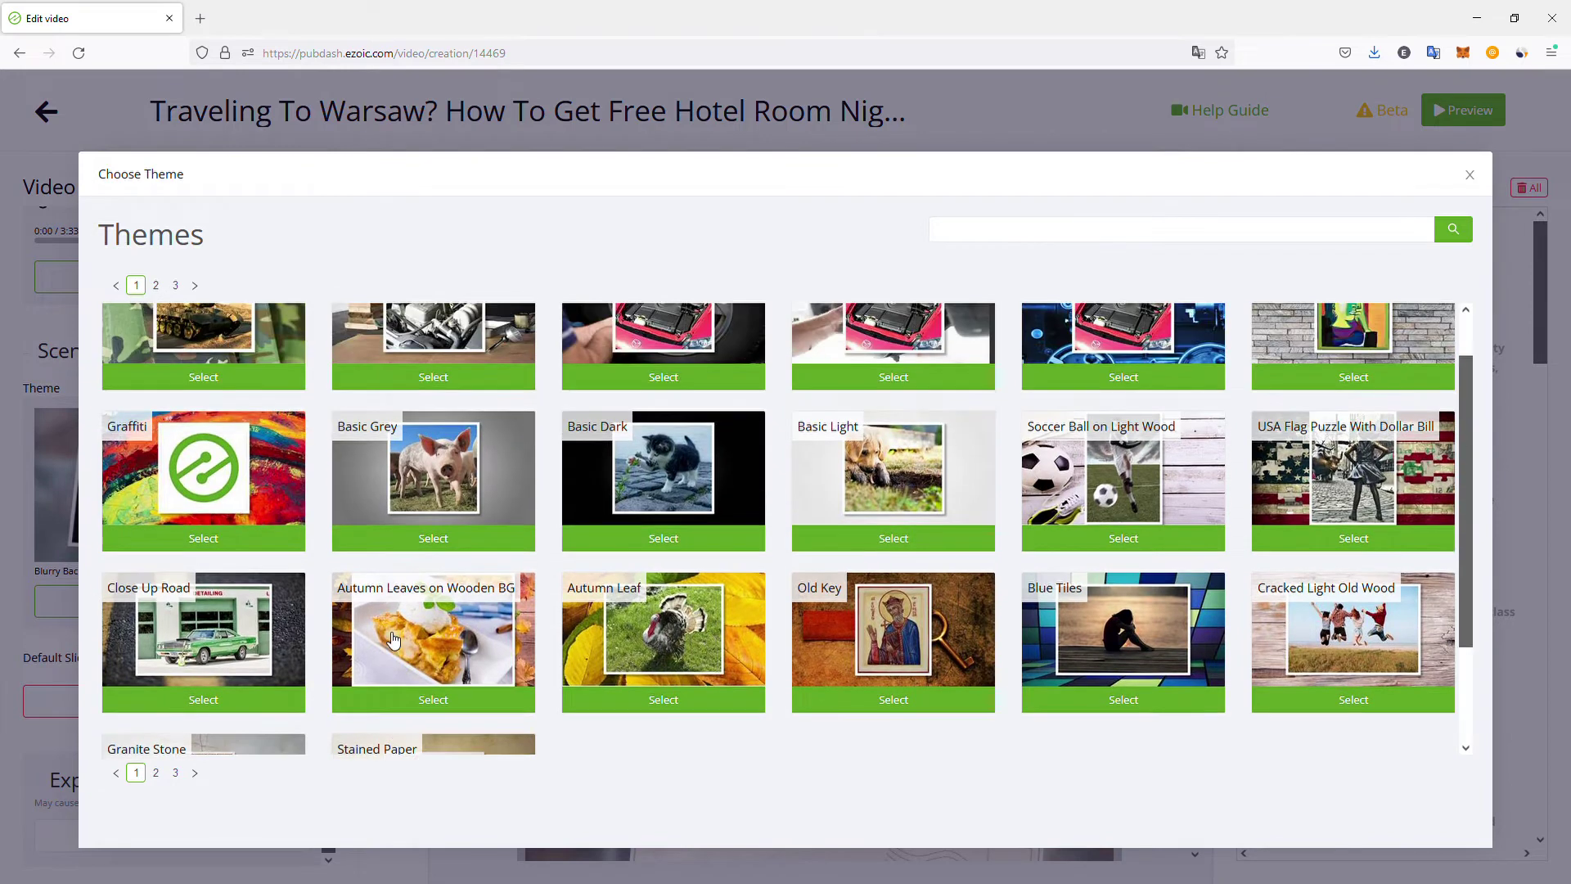
scroll(393, 638, up, 1)
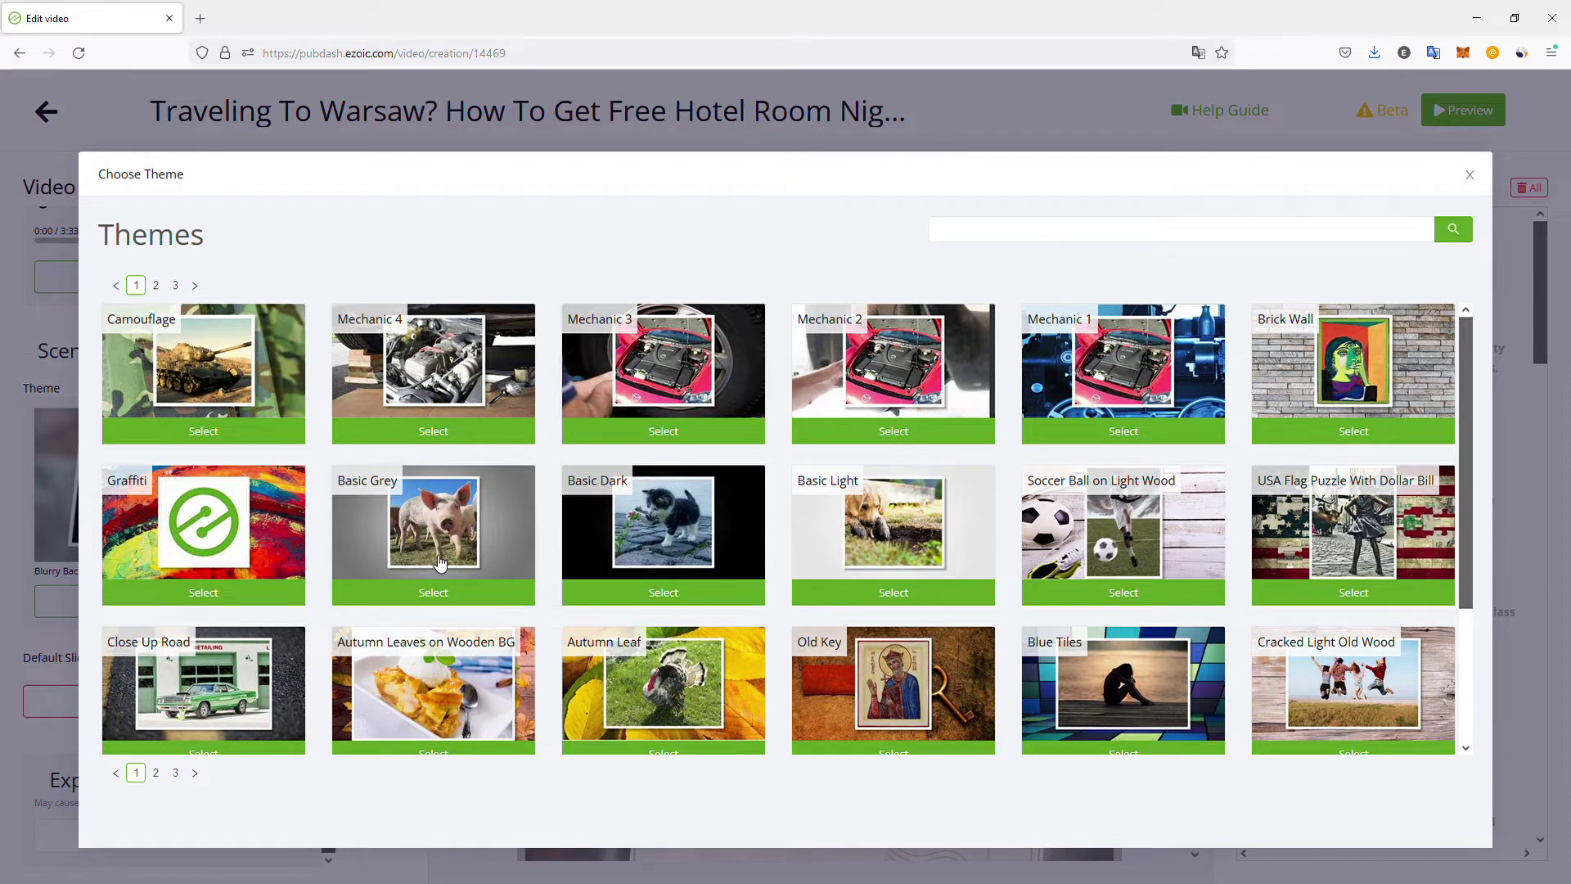
scroll(1006, 524, down, 2)
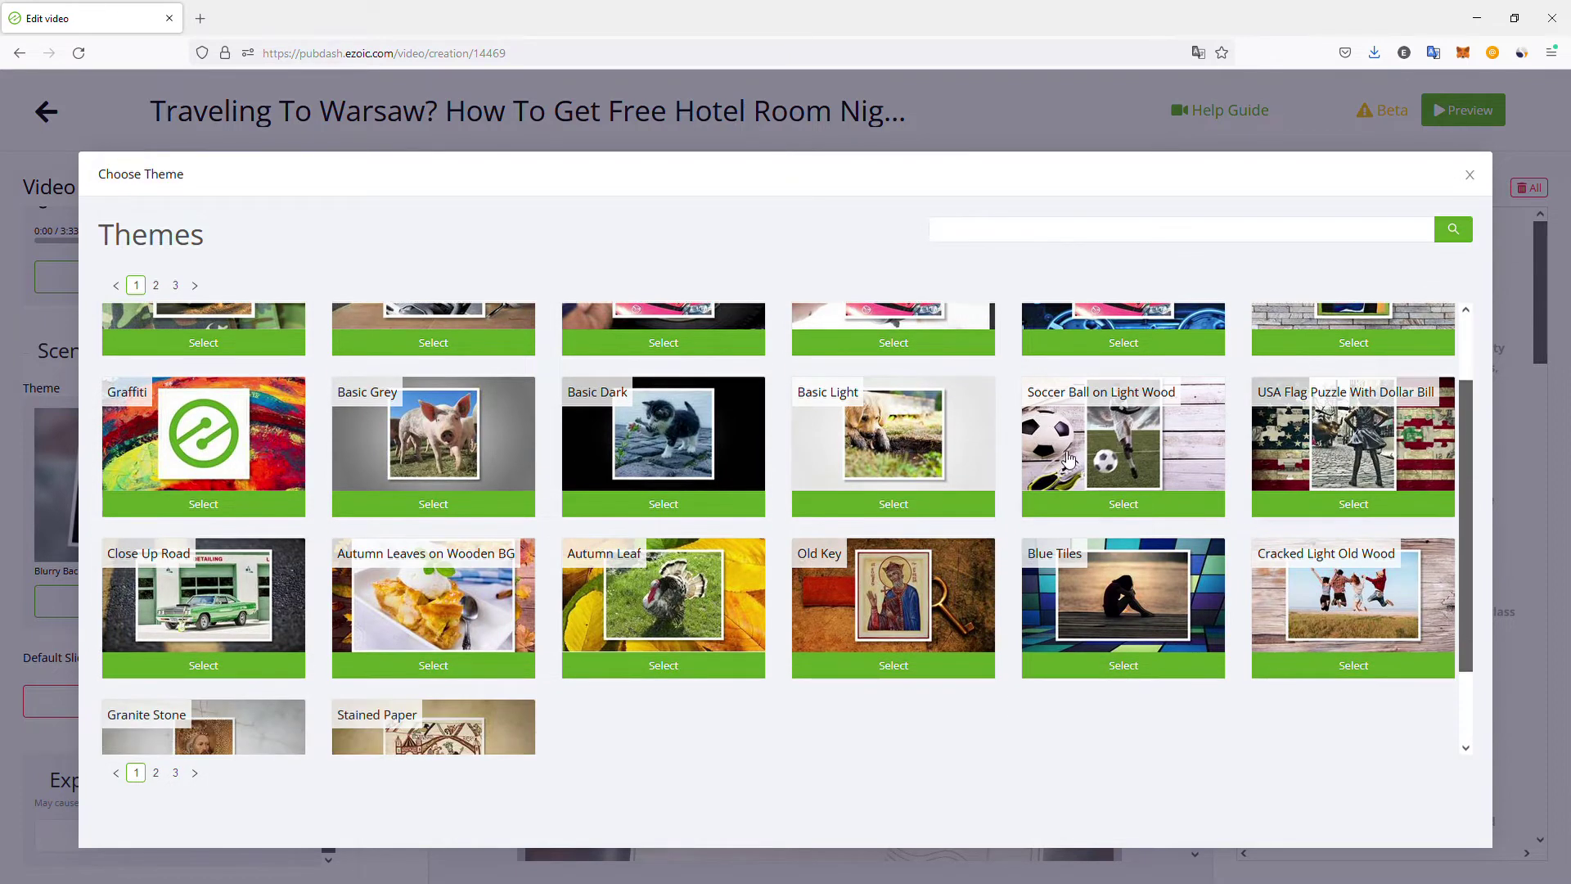
click(155, 772)
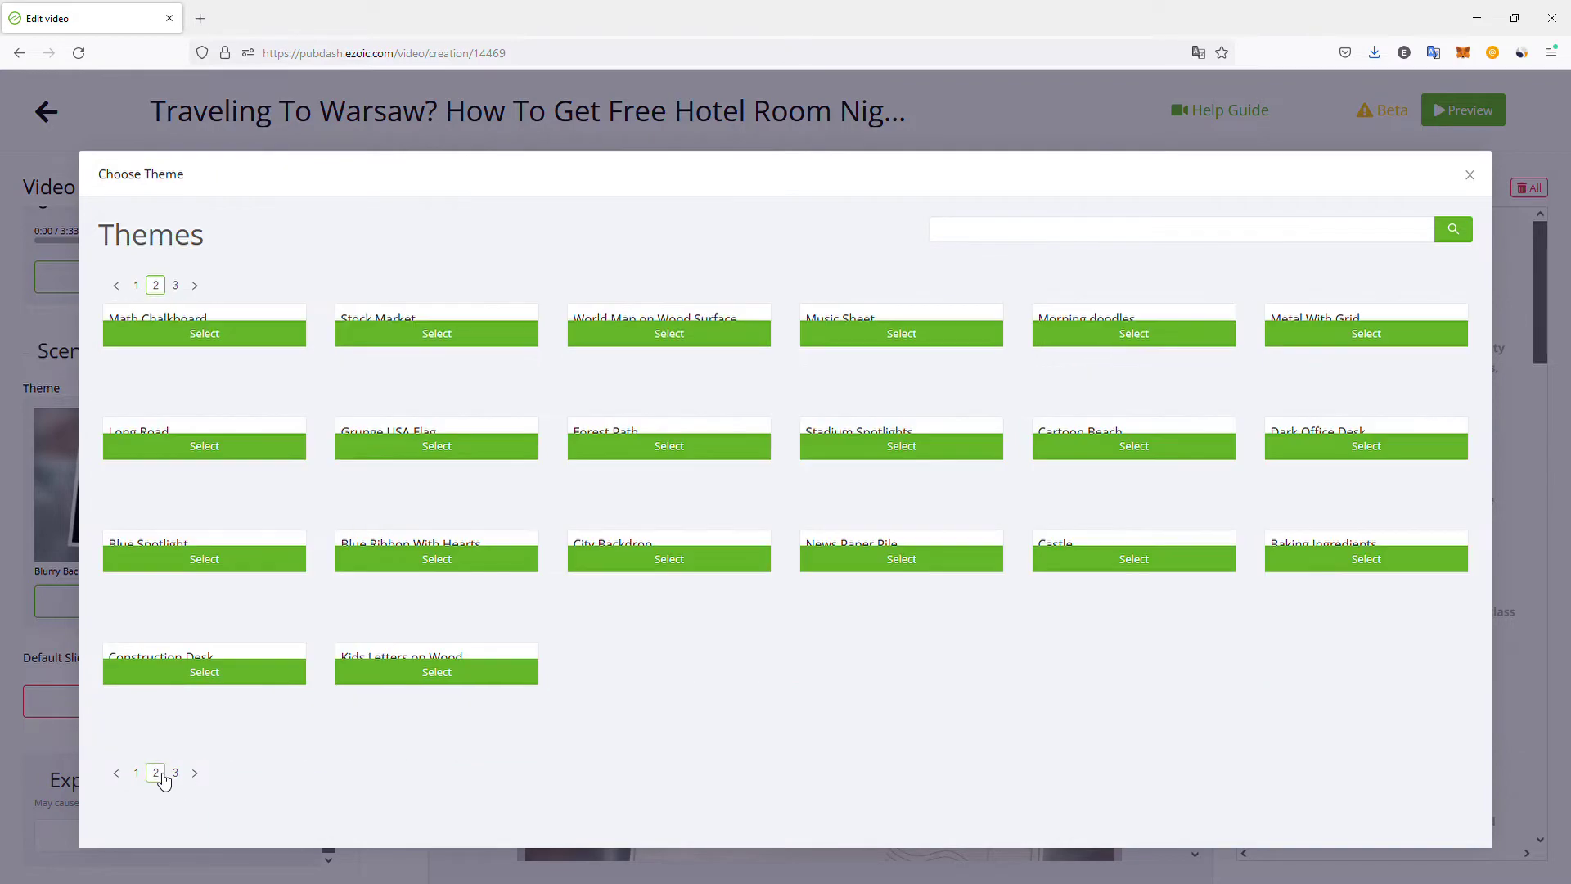
scroll(812, 569, down, 2)
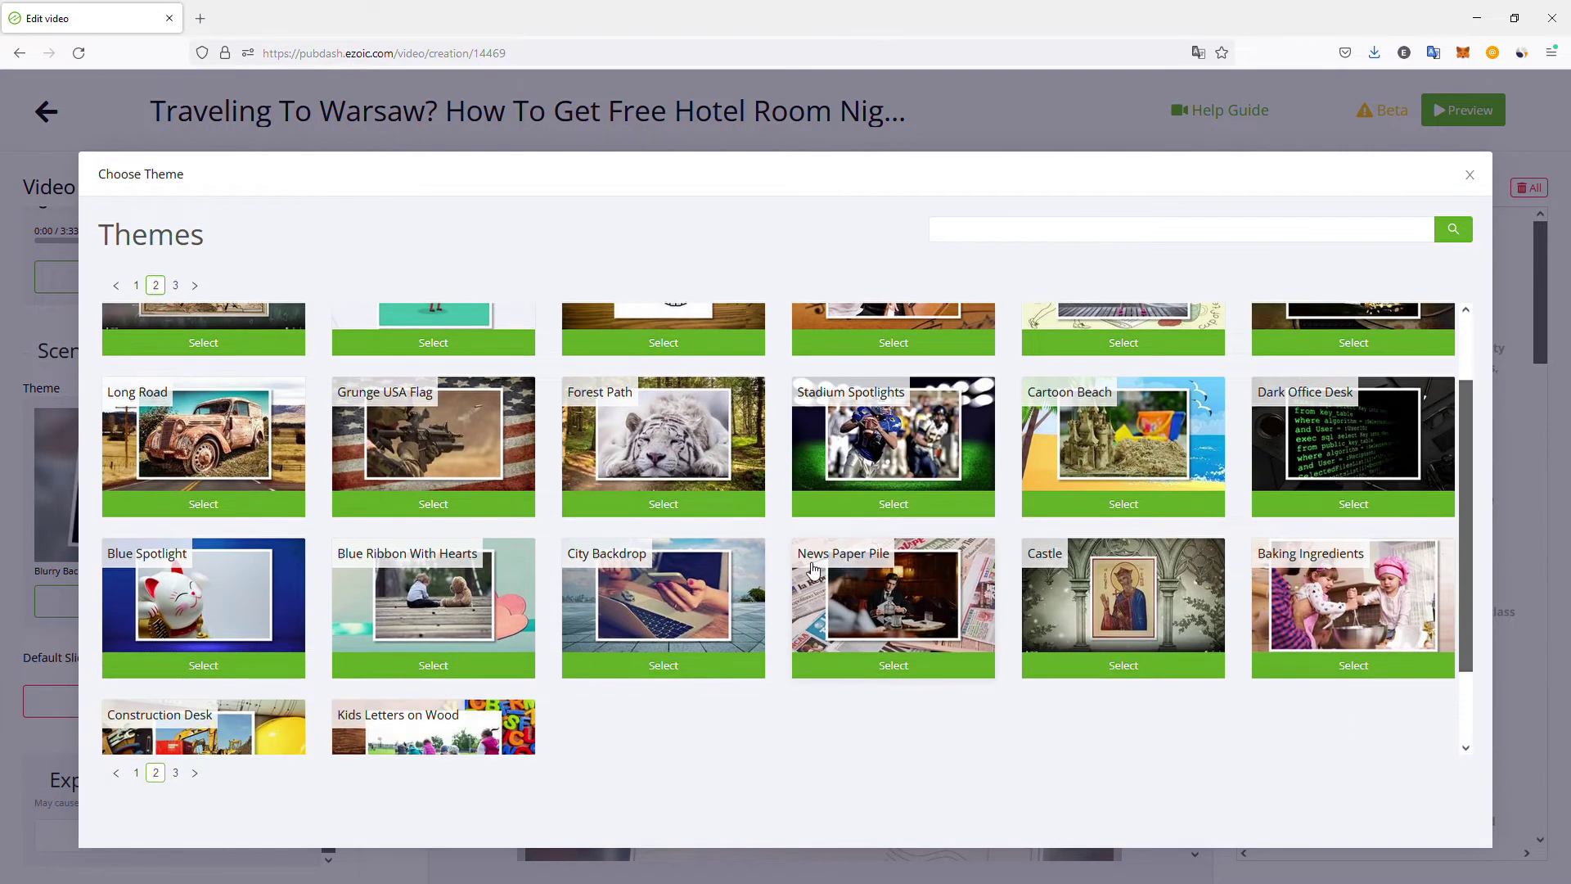
scroll(573, 581, down, 1)
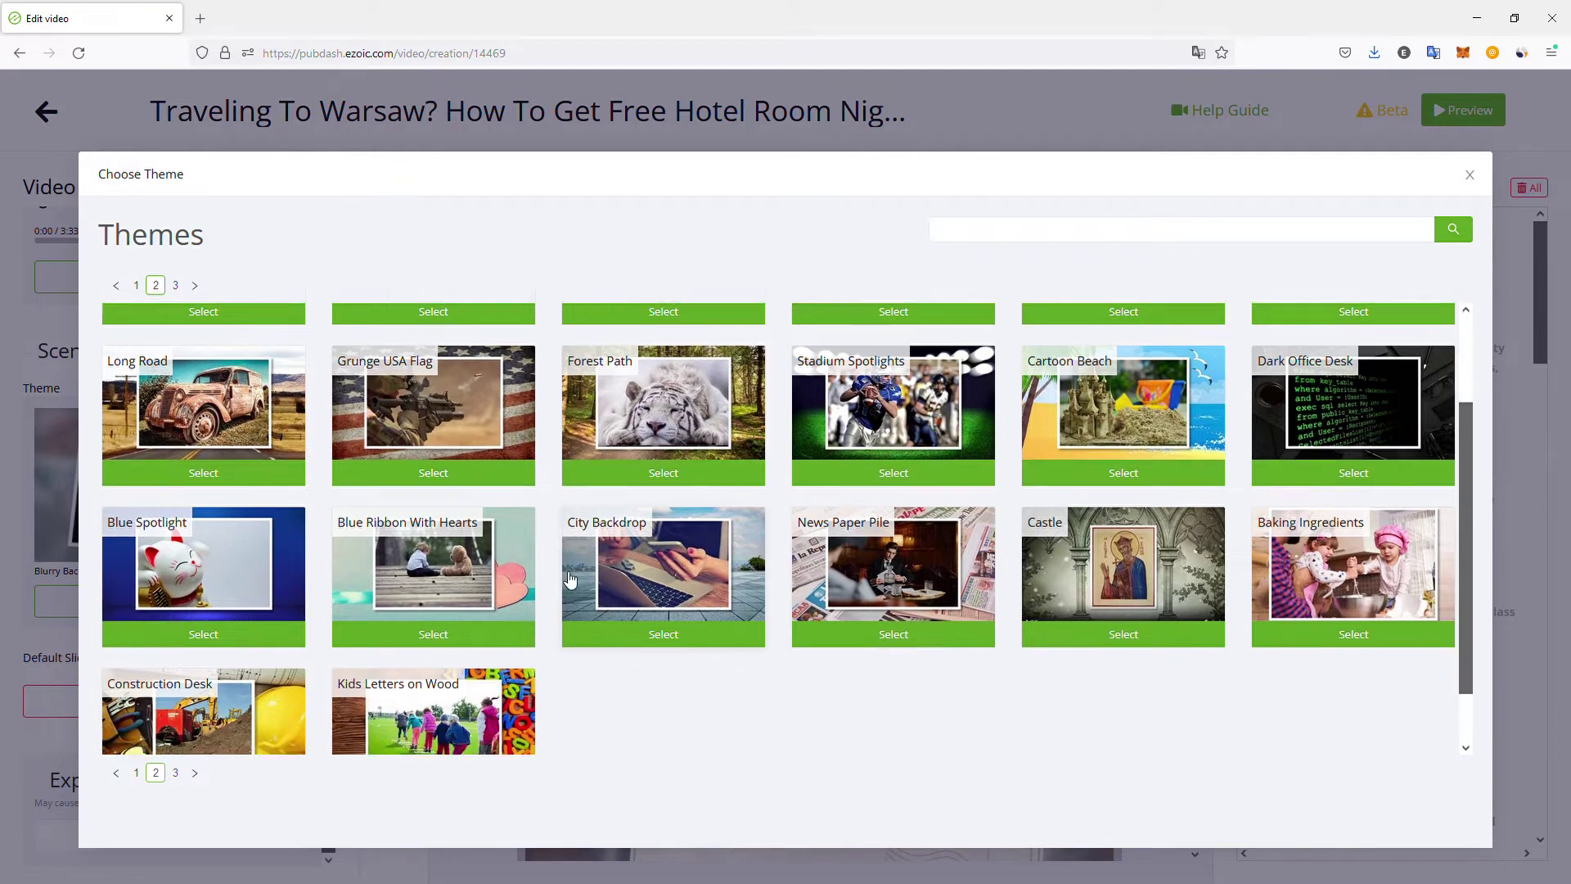
scroll(570, 579, down, 2)
click(175, 773)
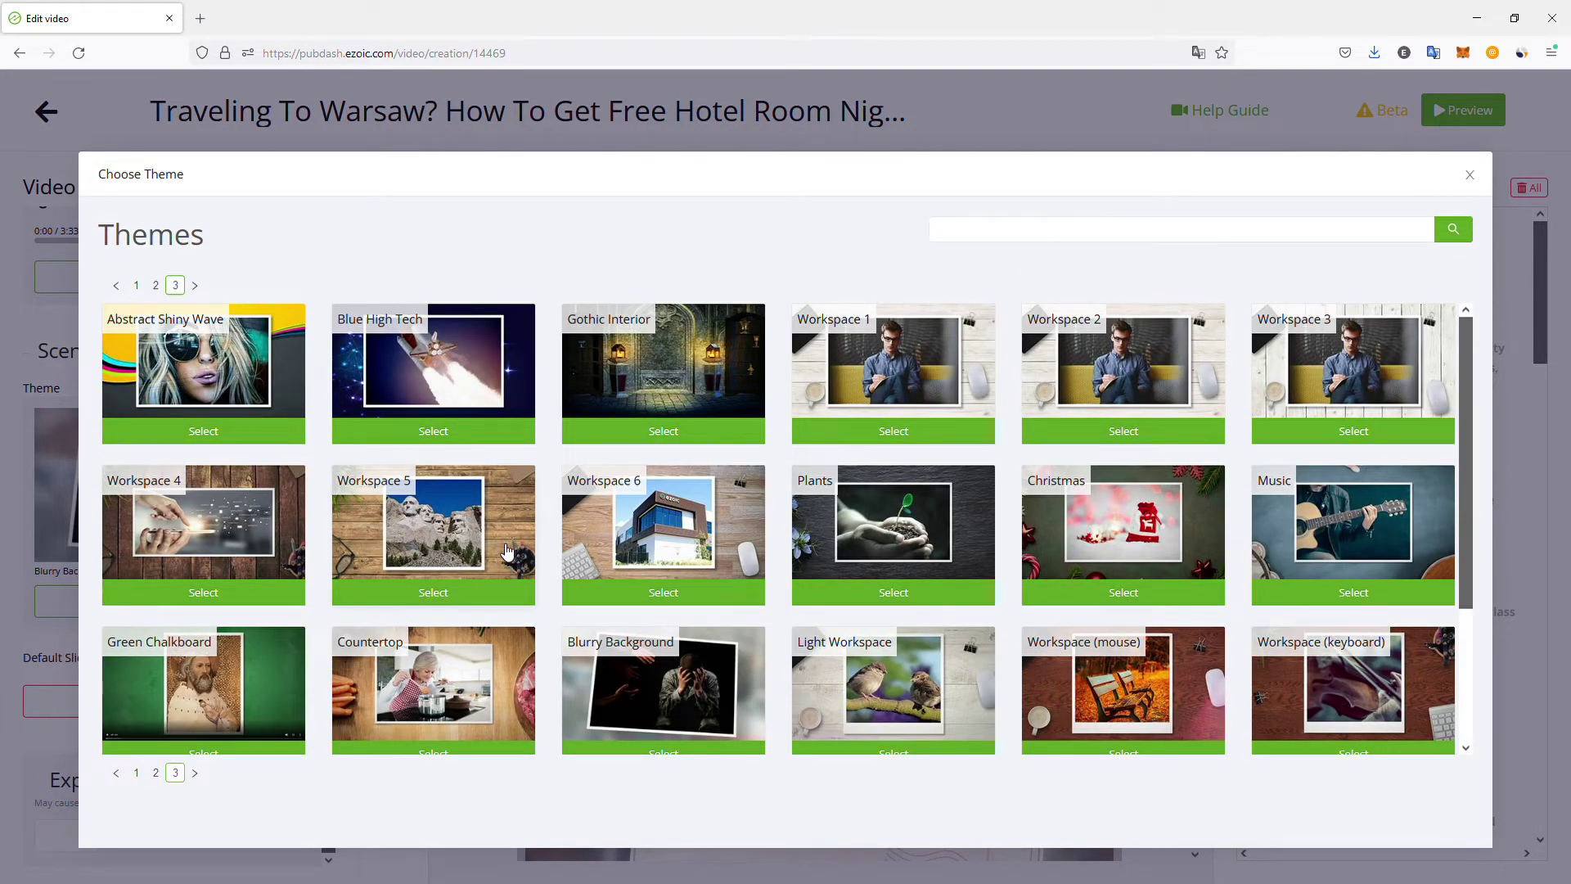
scroll(507, 553, down, 2)
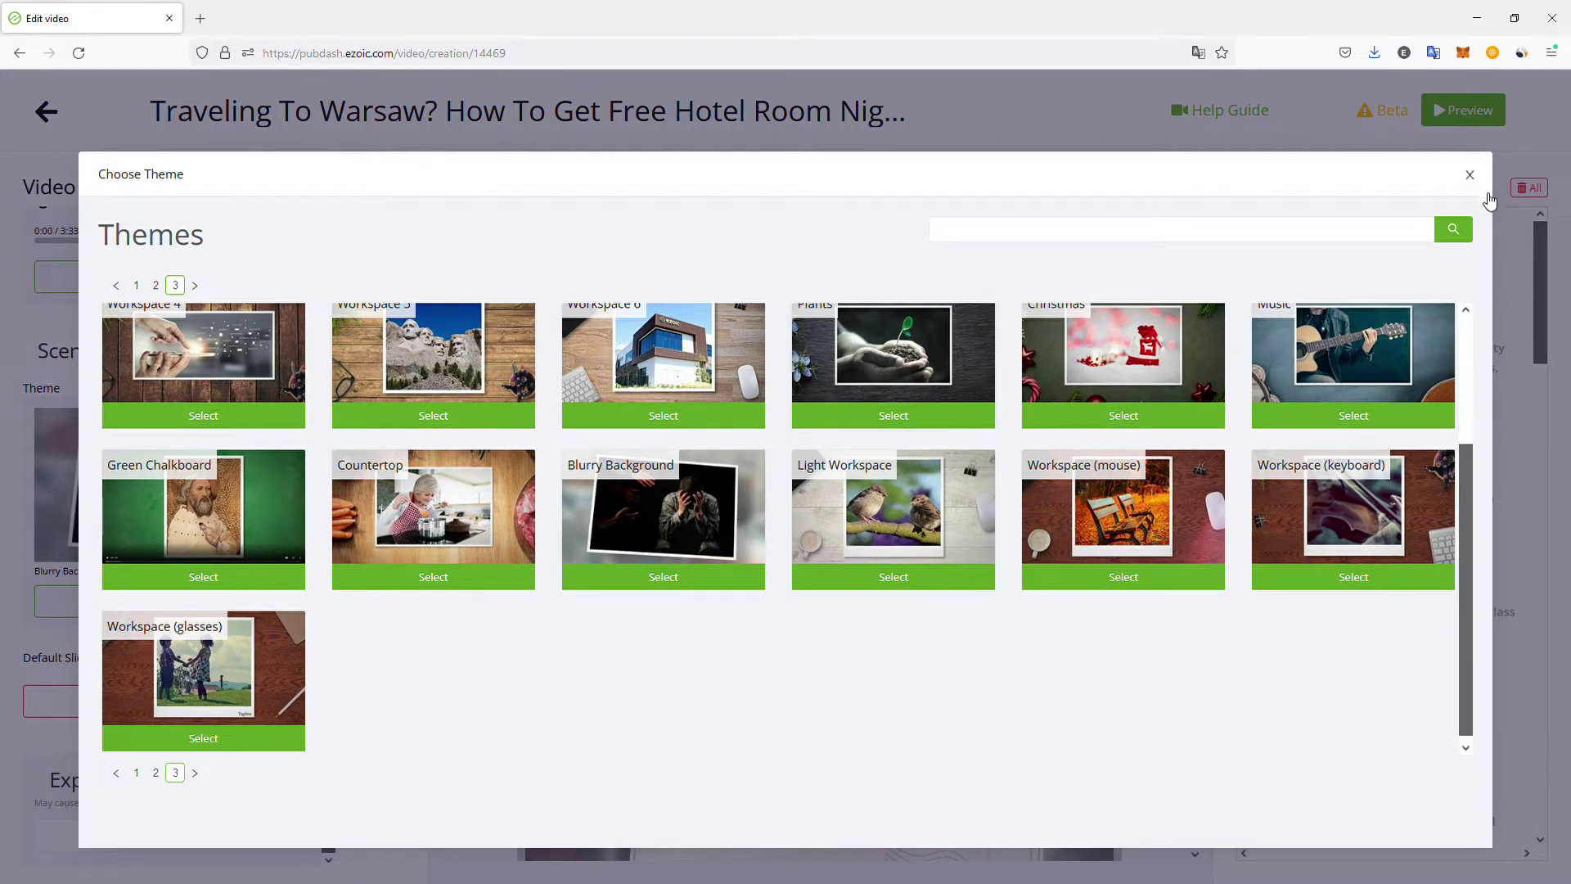
click(1469, 174)
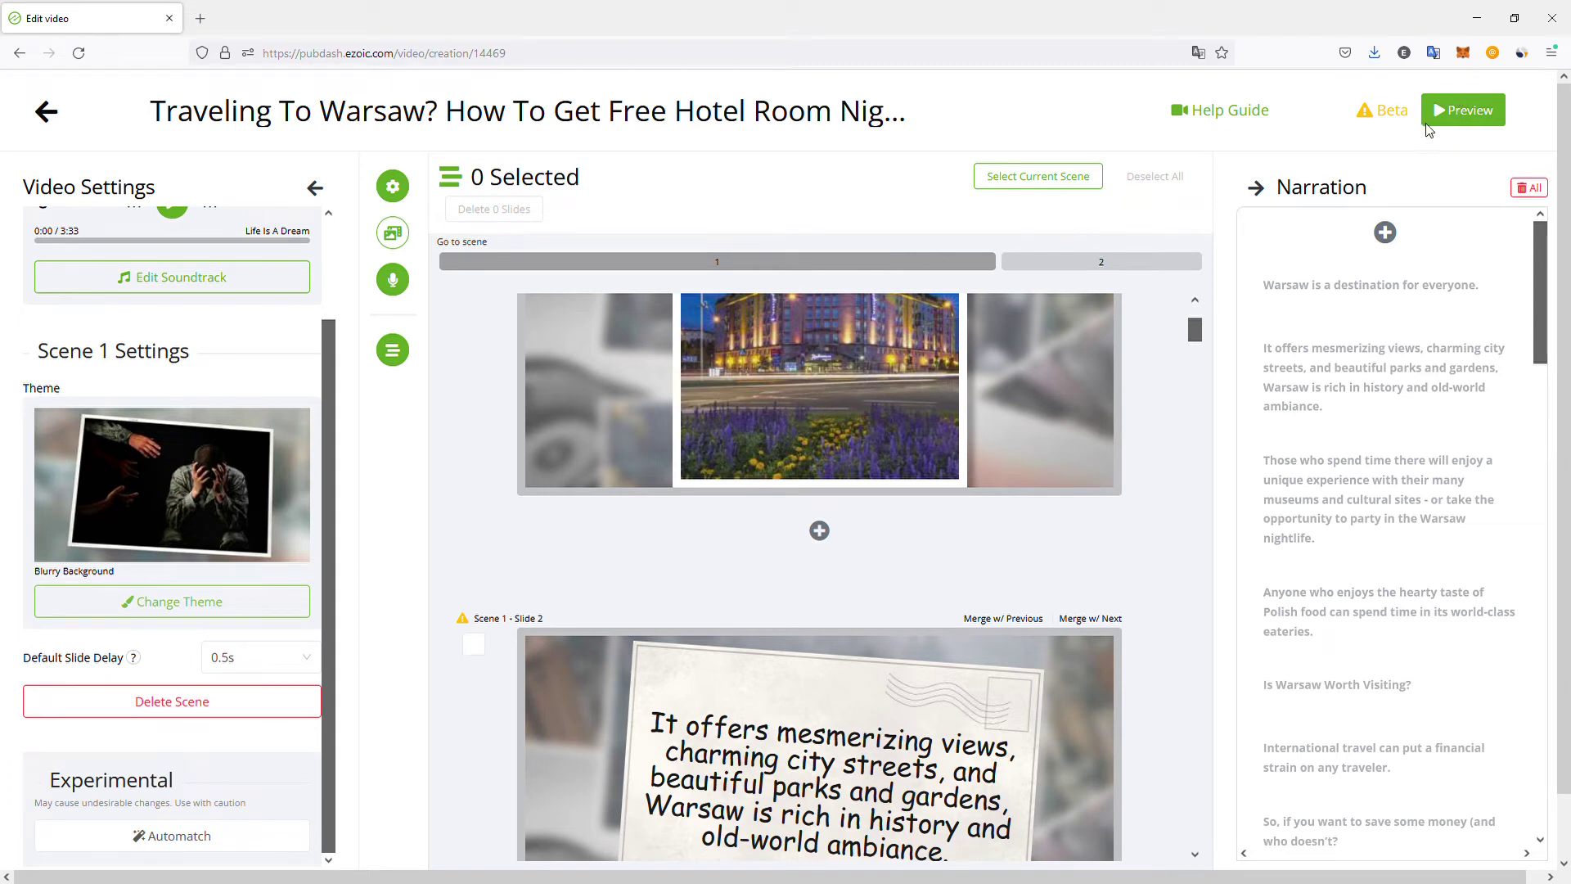
Generate the video preview, show its track list, and play the first few seconds before pausing.
scroll(1440, 185, down, 2)
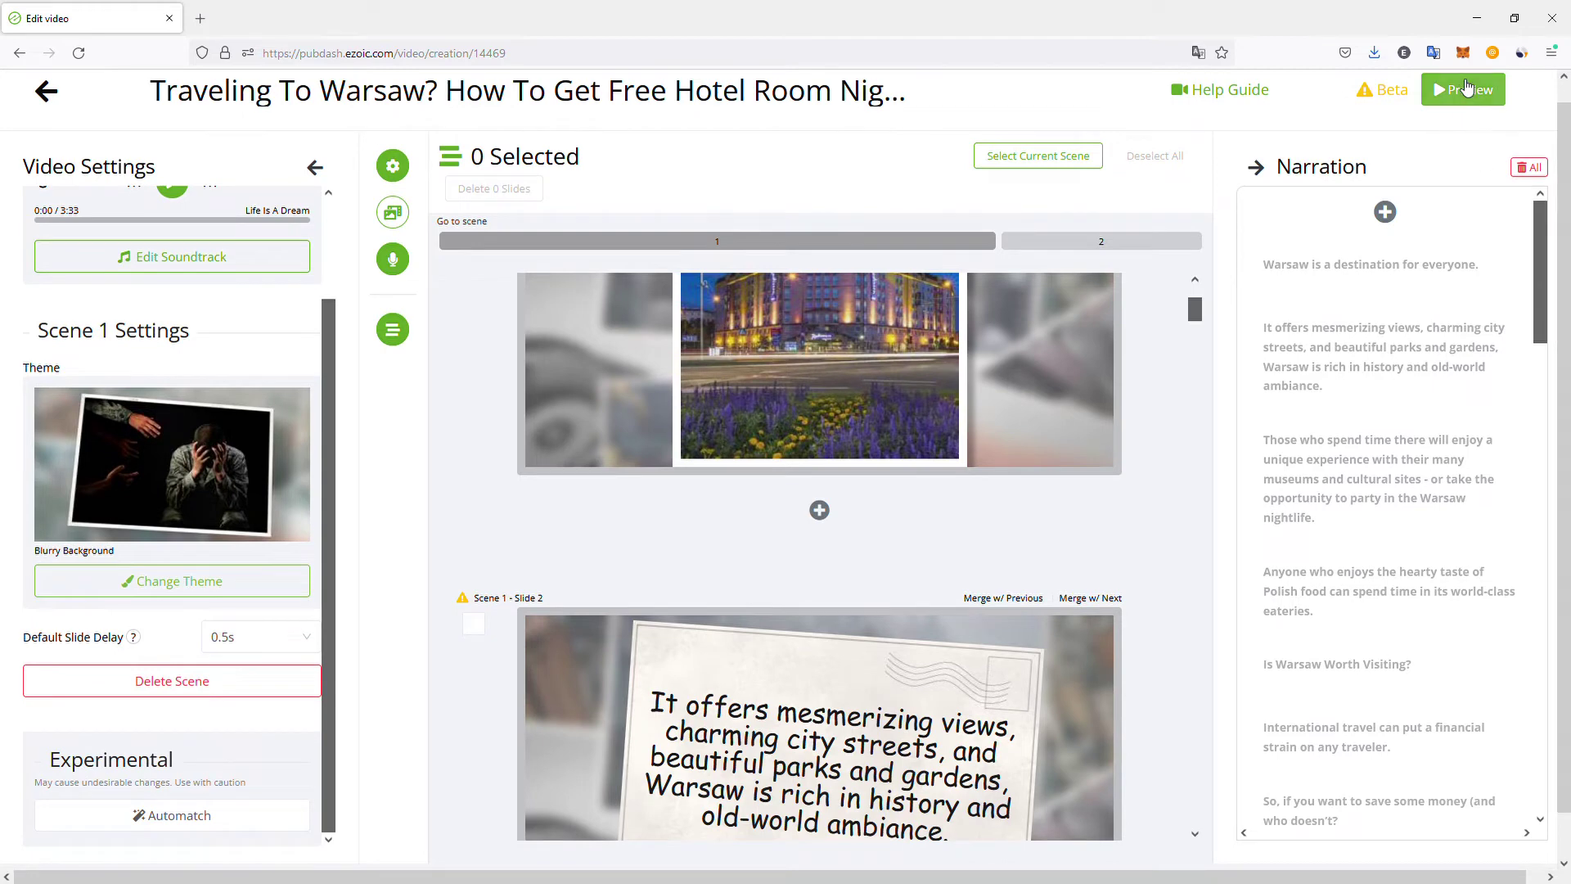
click(1467, 87)
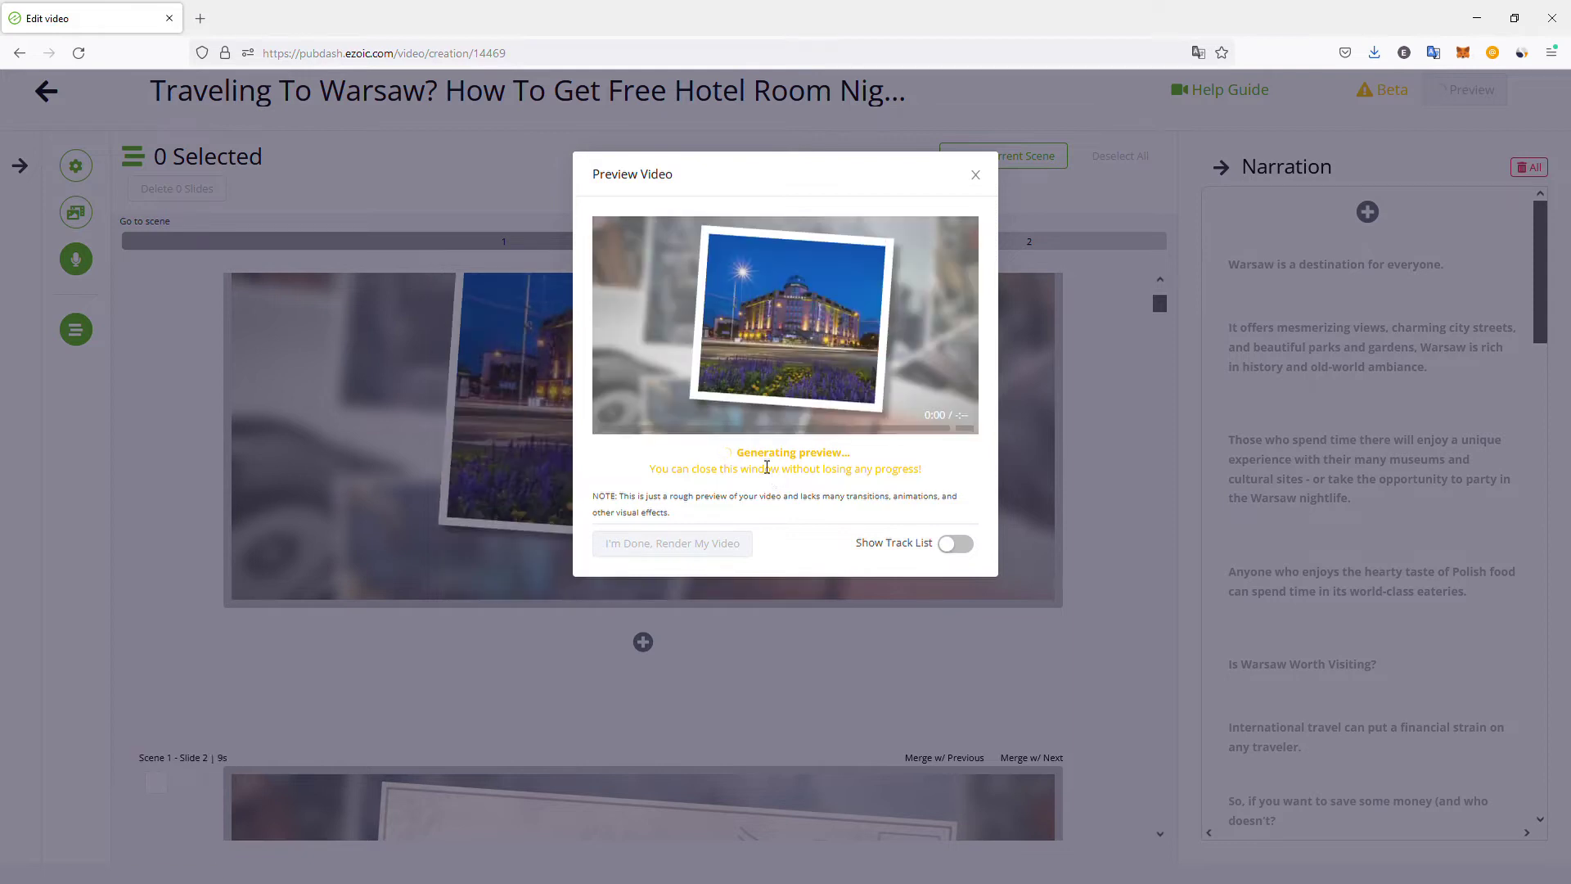
mouse_move(775, 350)
click(785, 310)
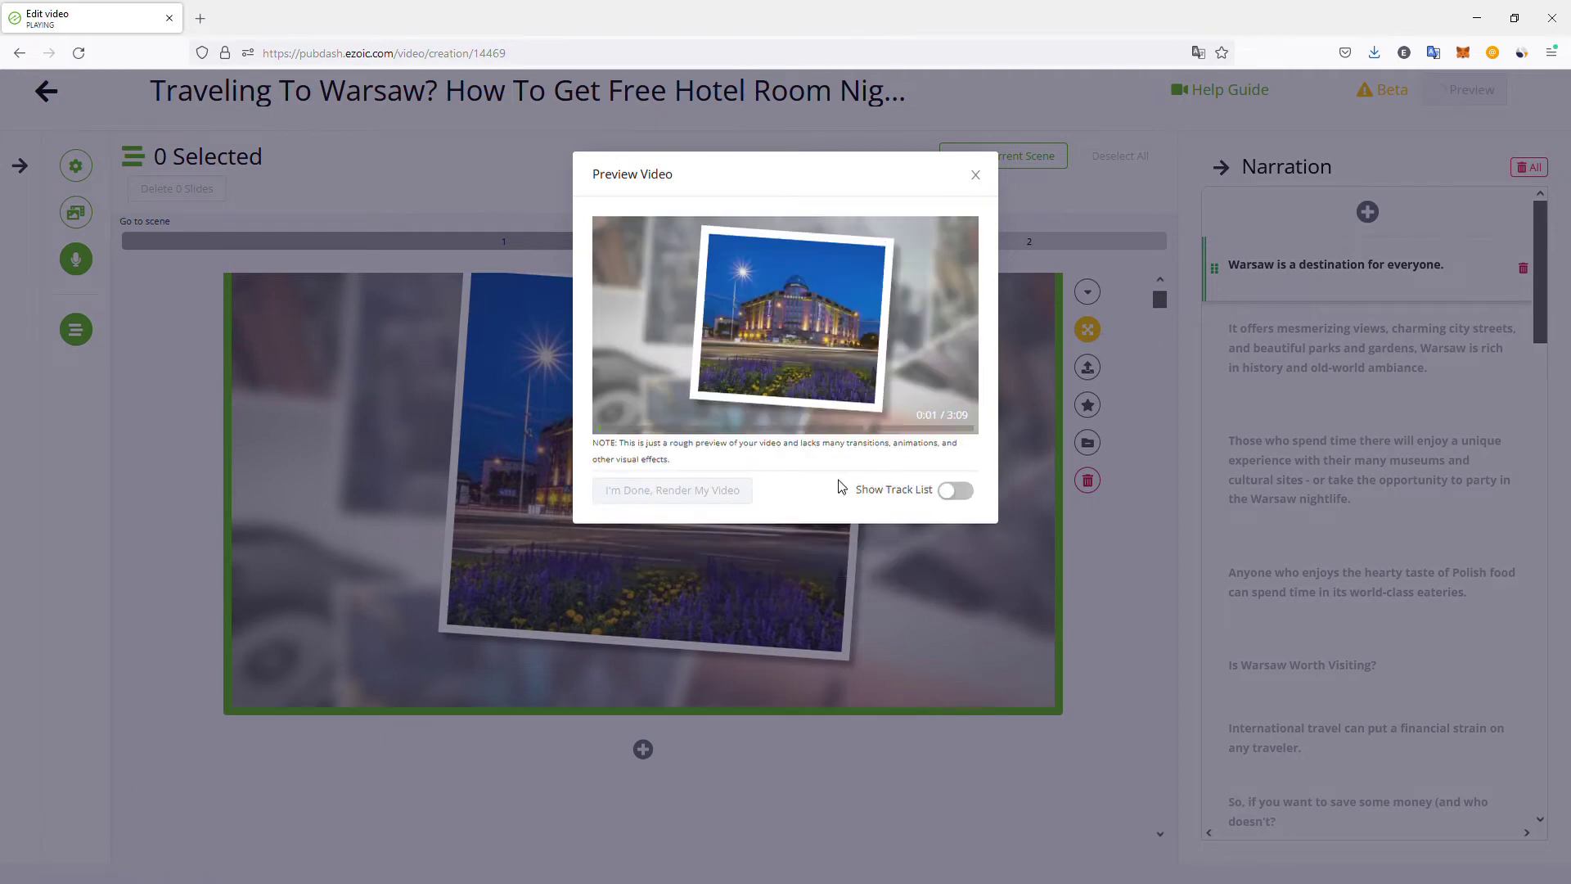
click(975, 490)
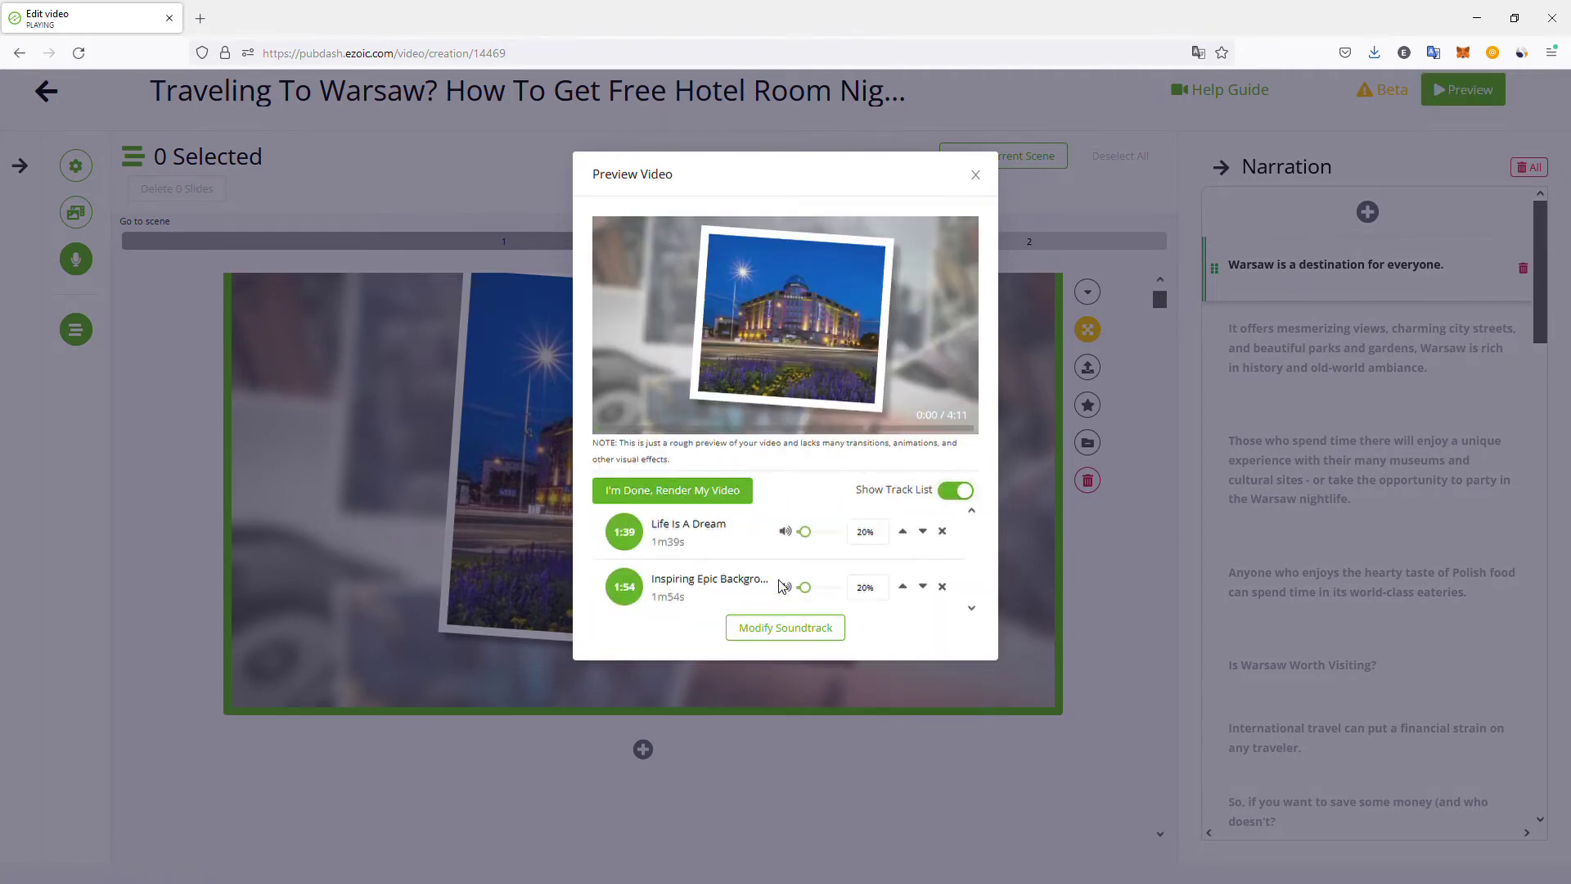
mouse_move(811, 351)
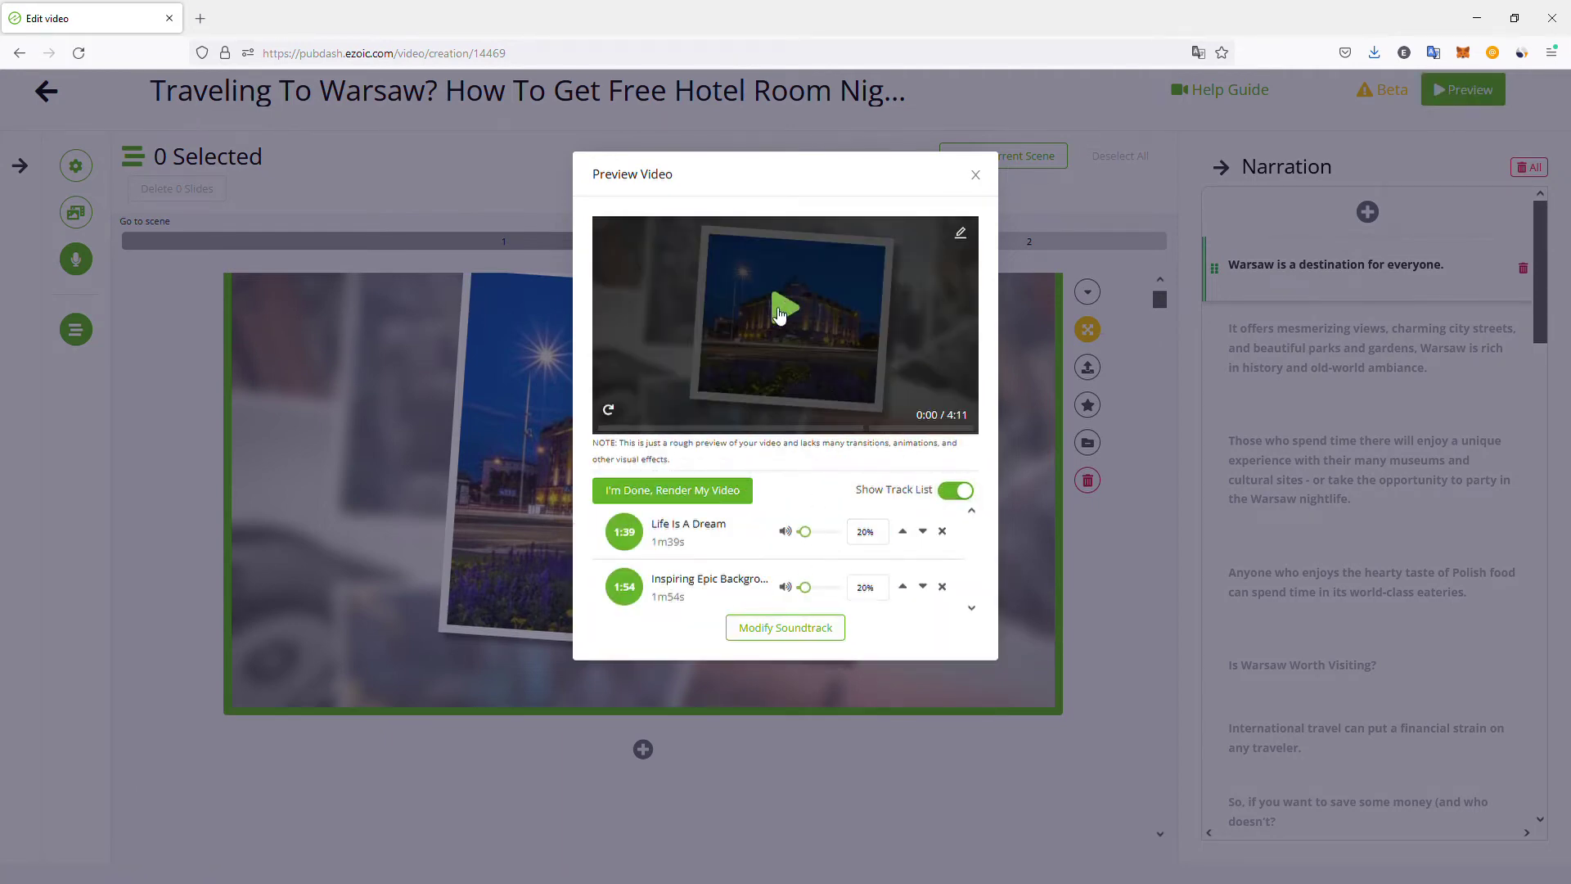
click(790, 315)
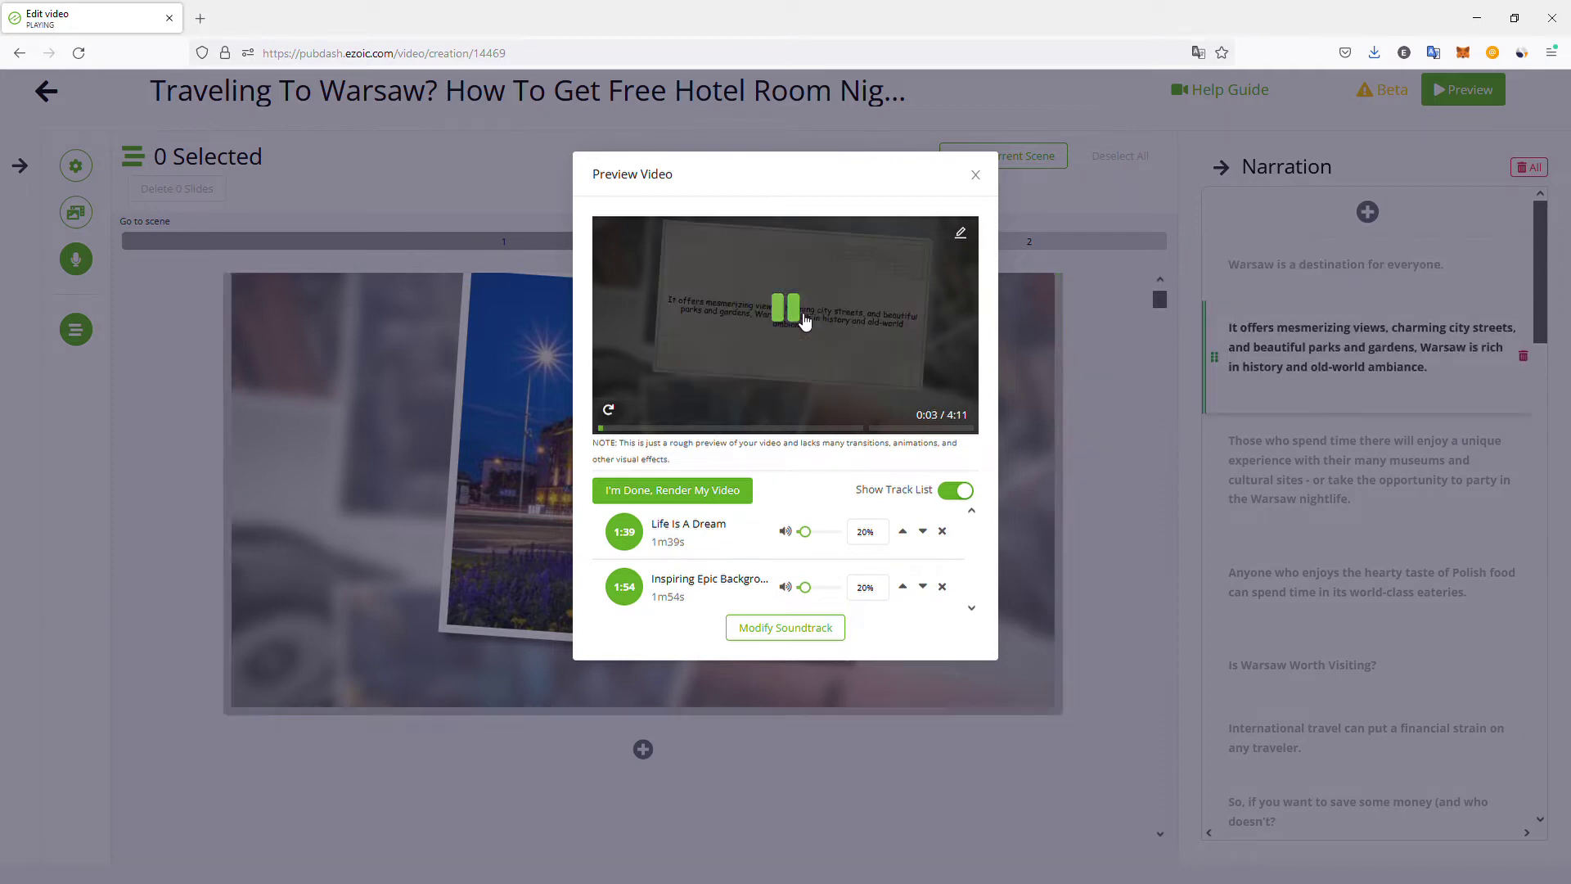
click(802, 327)
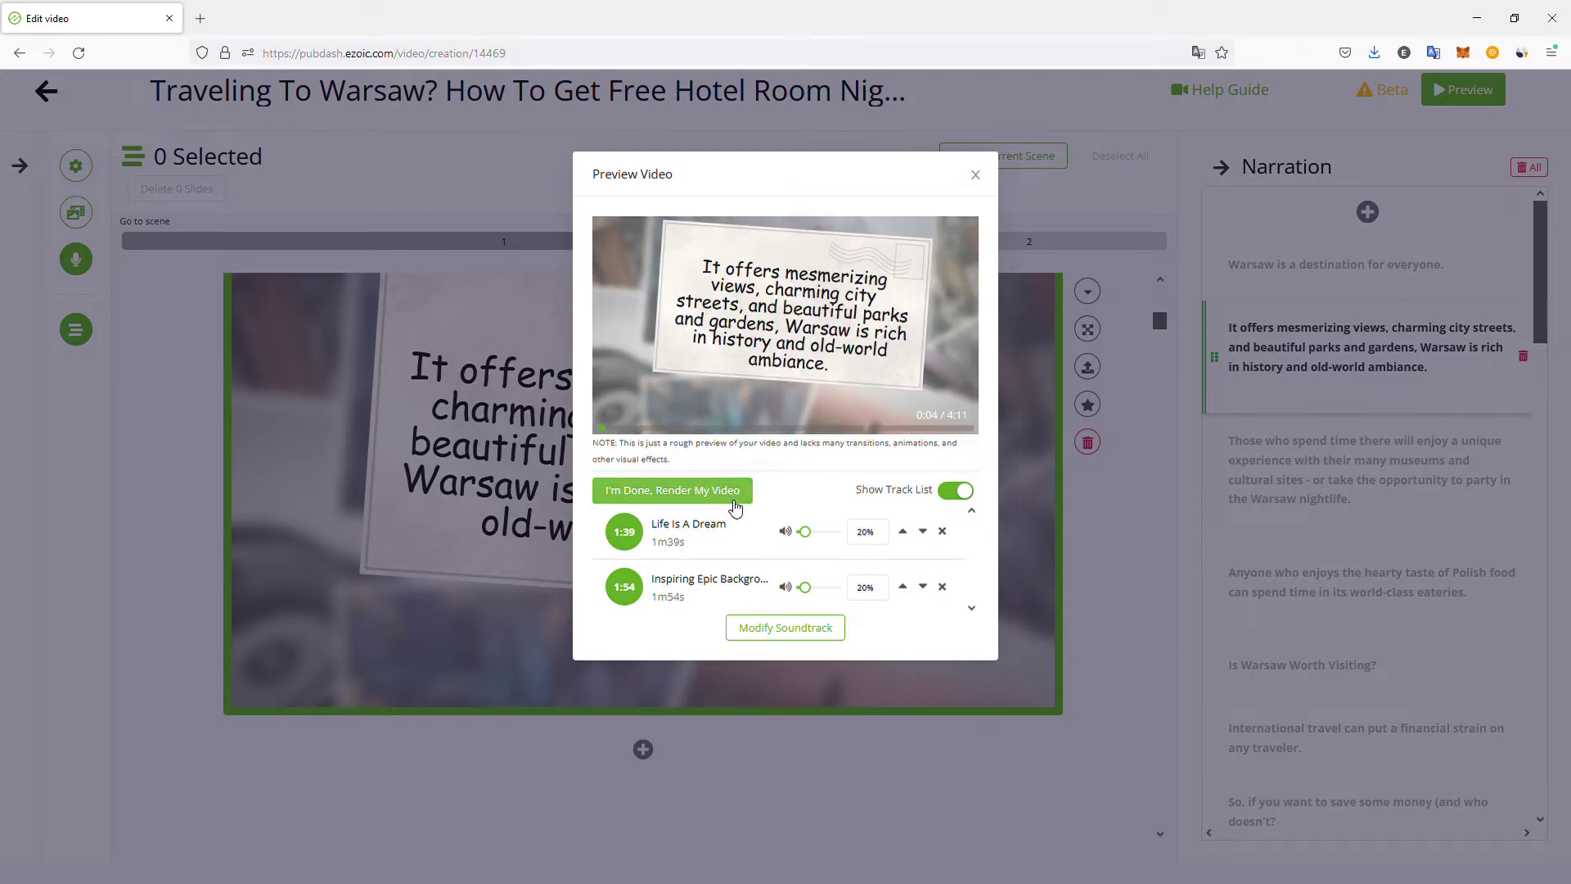
Render the video with email notification and publishing on completion enabled, and return to the list of videos.
click(734, 506)
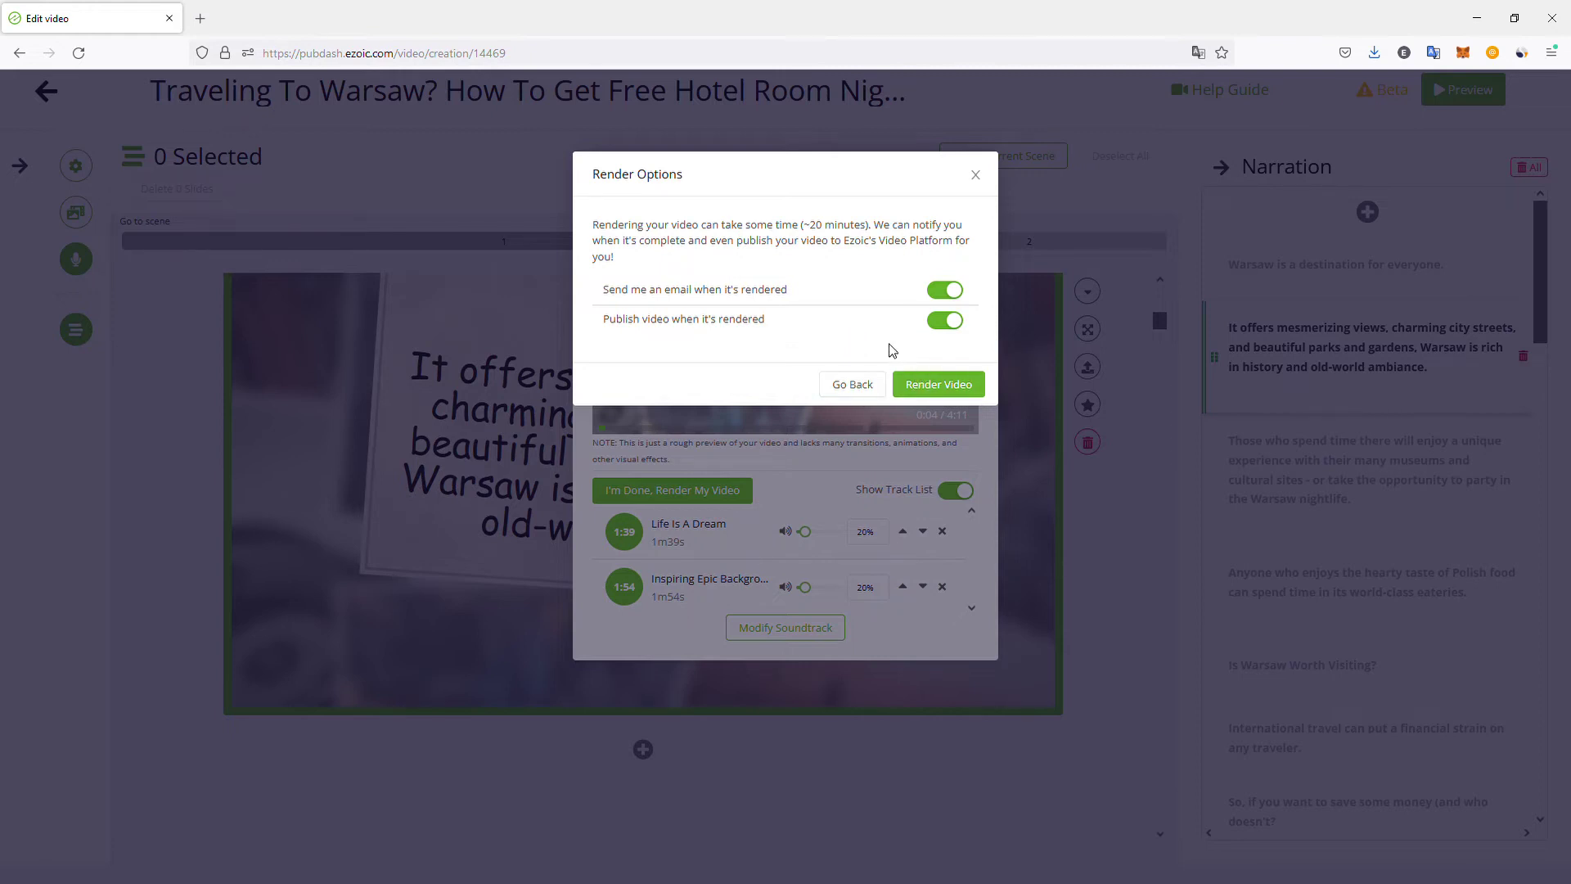
click(952, 386)
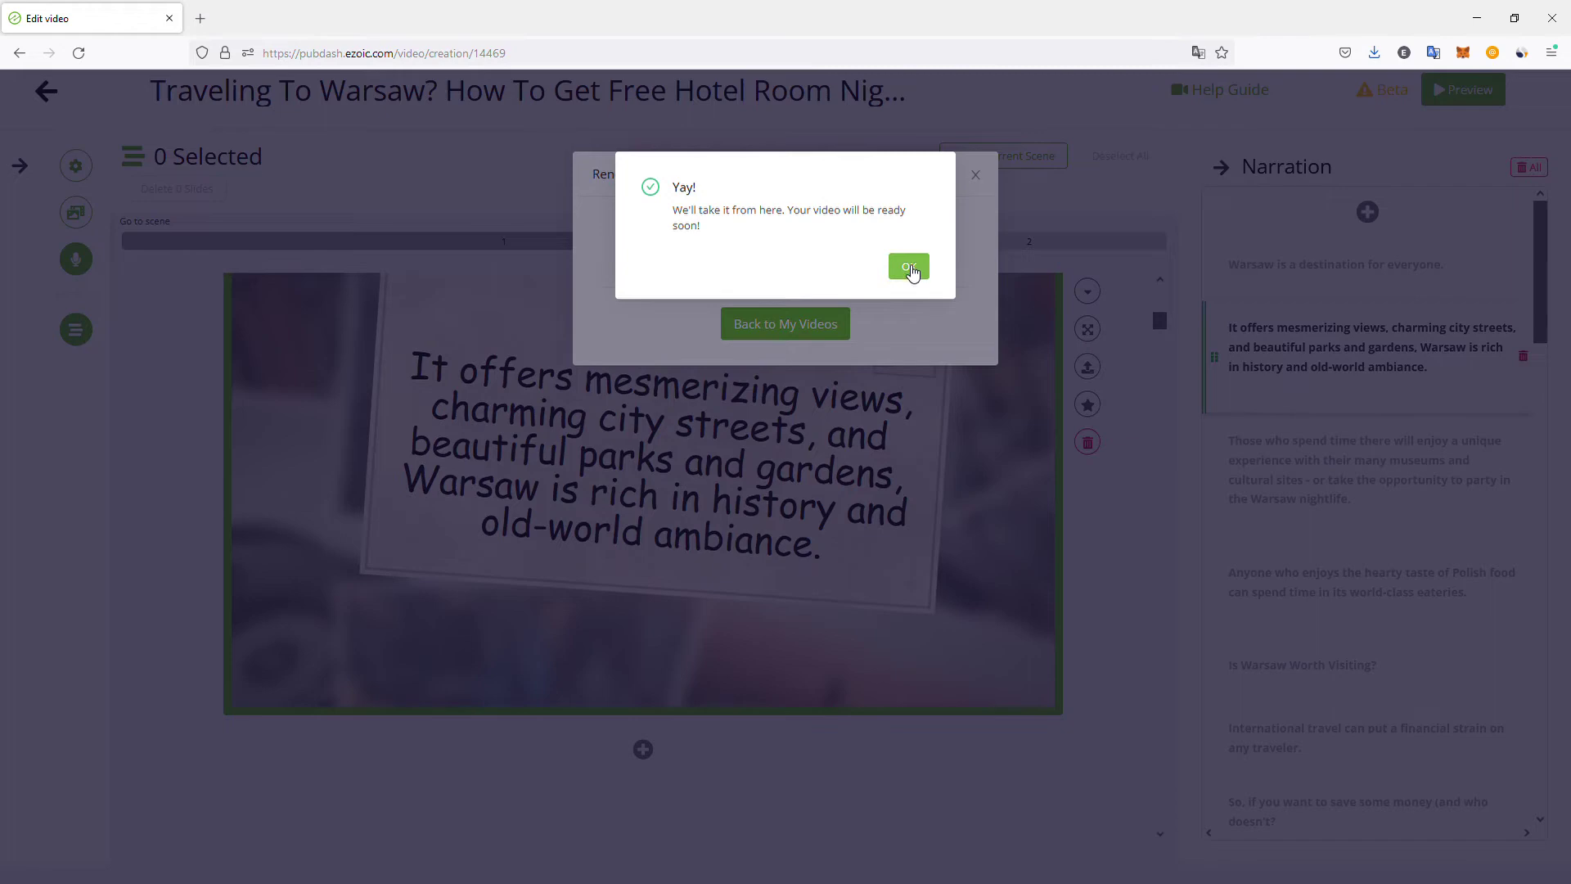
click(910, 268)
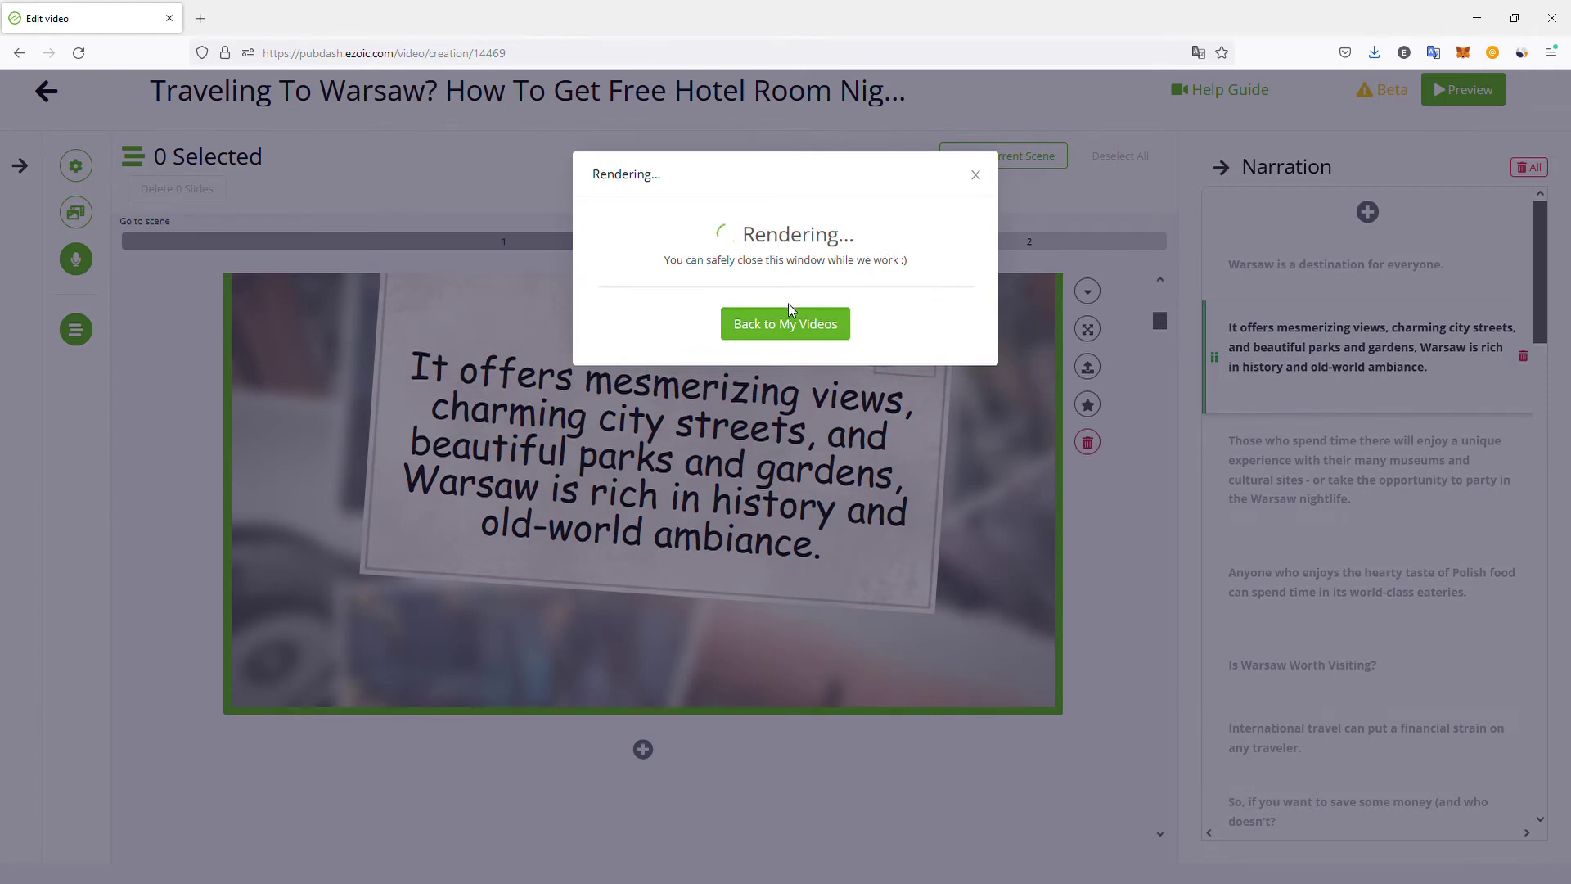
click(806, 340)
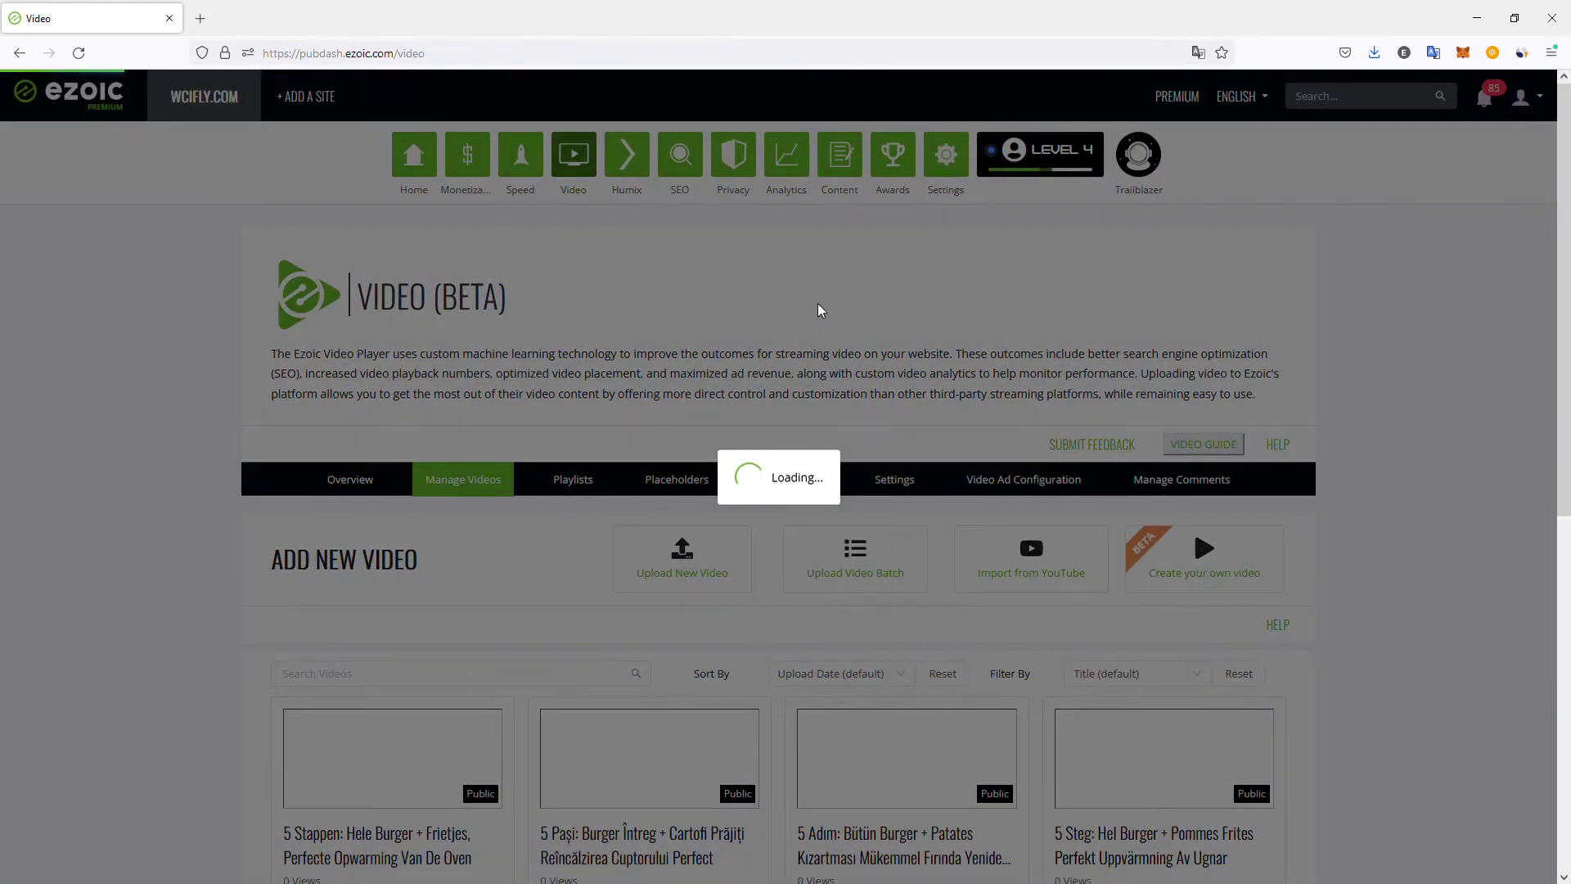
Check the Warsaw video's rendering status in the Article to Video Creator section.
scroll(610, 302, down, 1)
scroll(598, 325, down, 4)
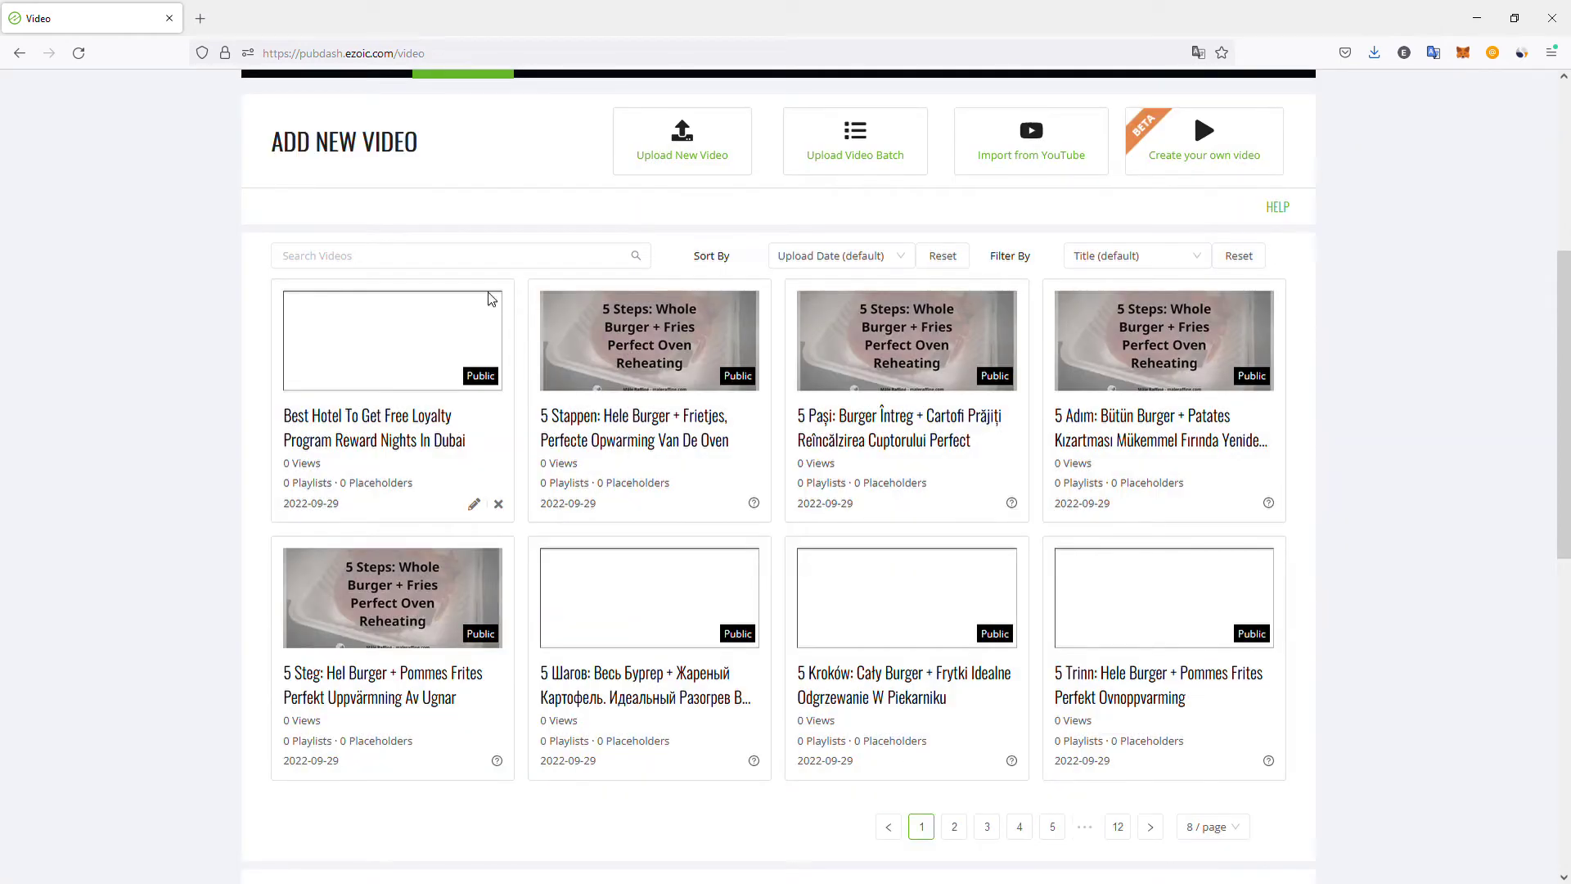
drag(1568, 446, 1548, 751)
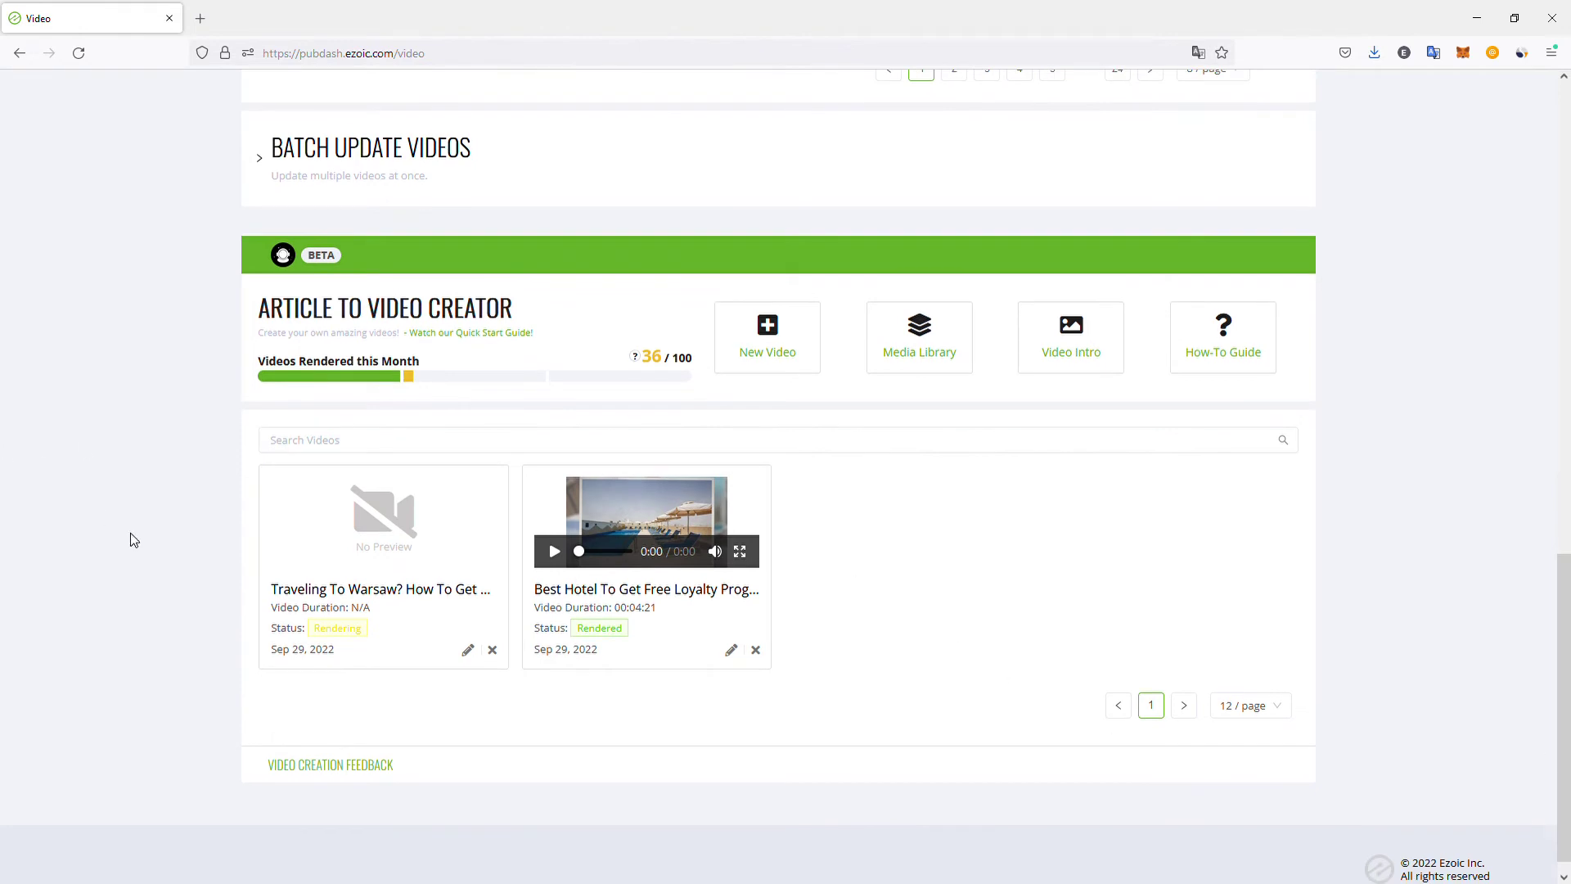
scroll(378, 511, down, 1)
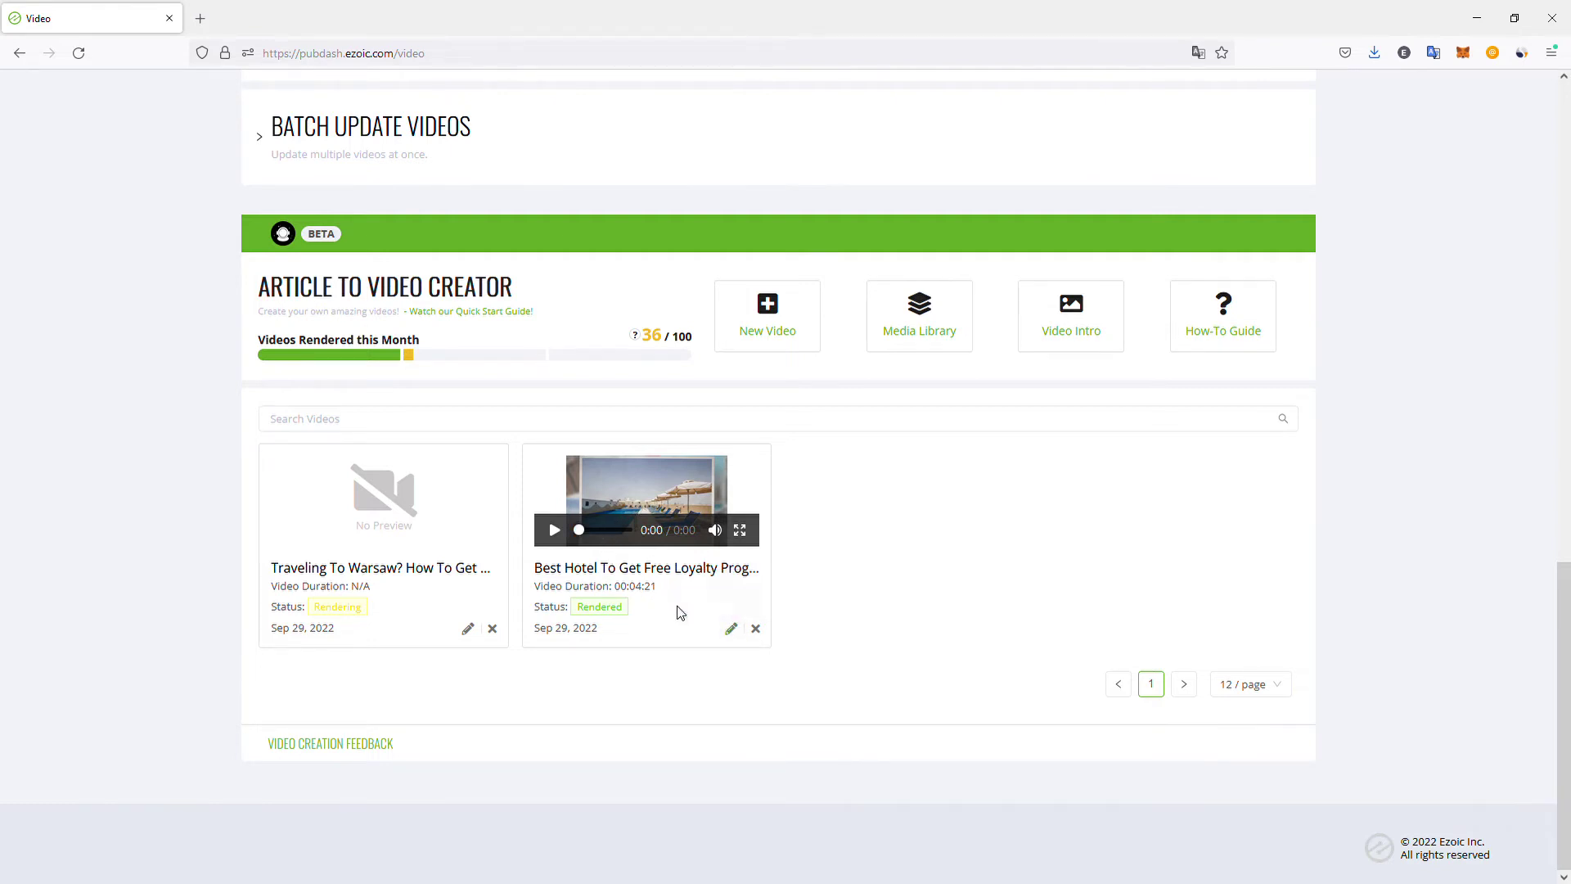
Open the rendered Dubai hotel video for editing, and return to the Article to Video Creator list.
click(732, 630)
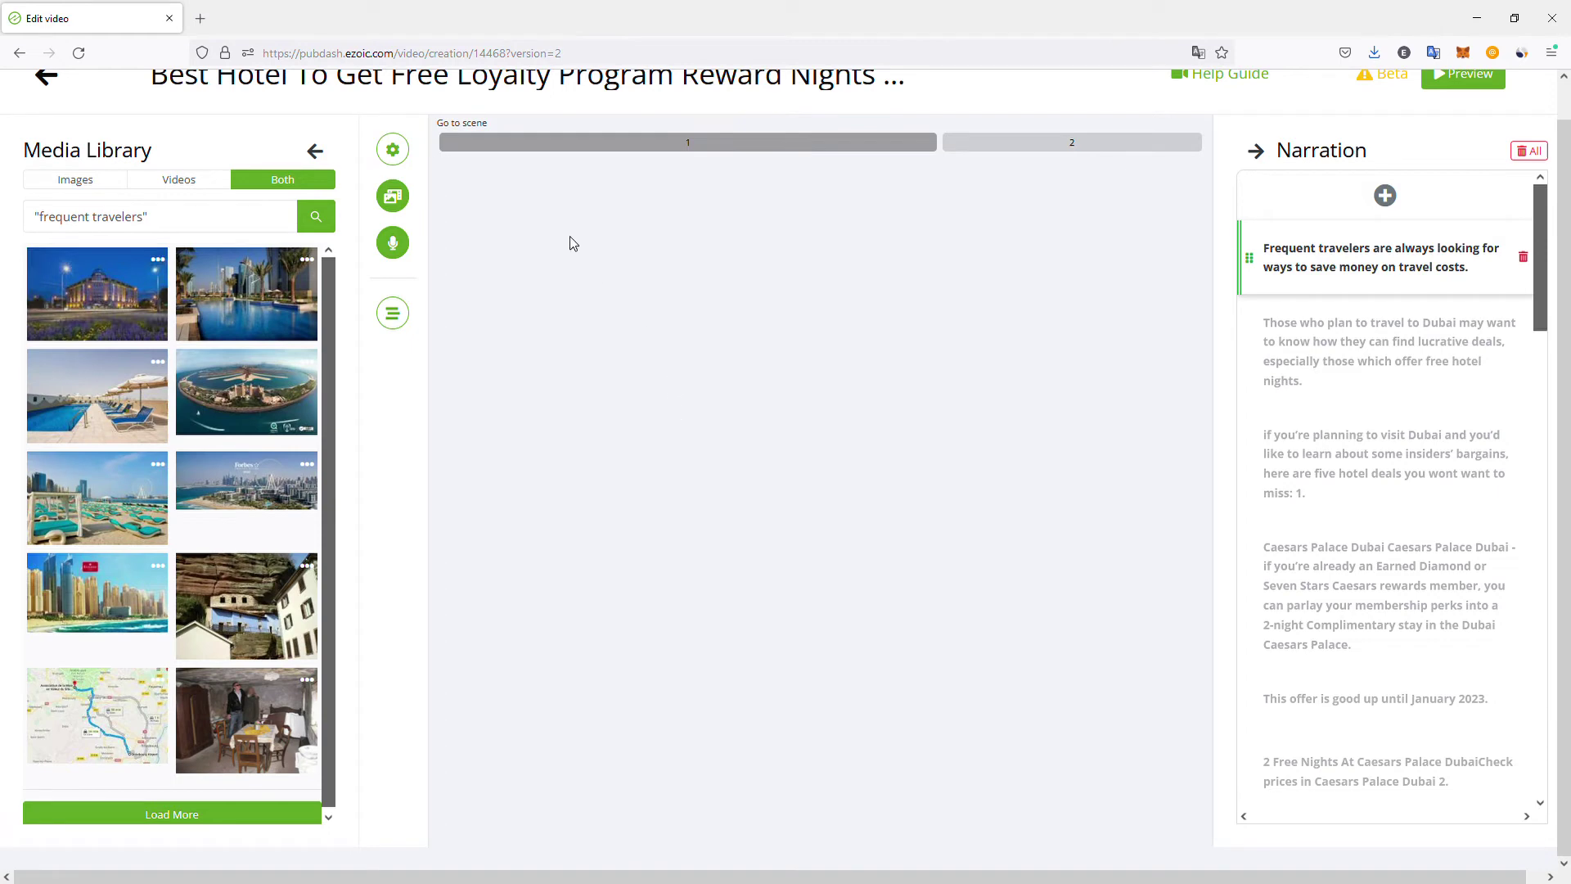
scroll(50, 112, up, 1)
click(44, 108)
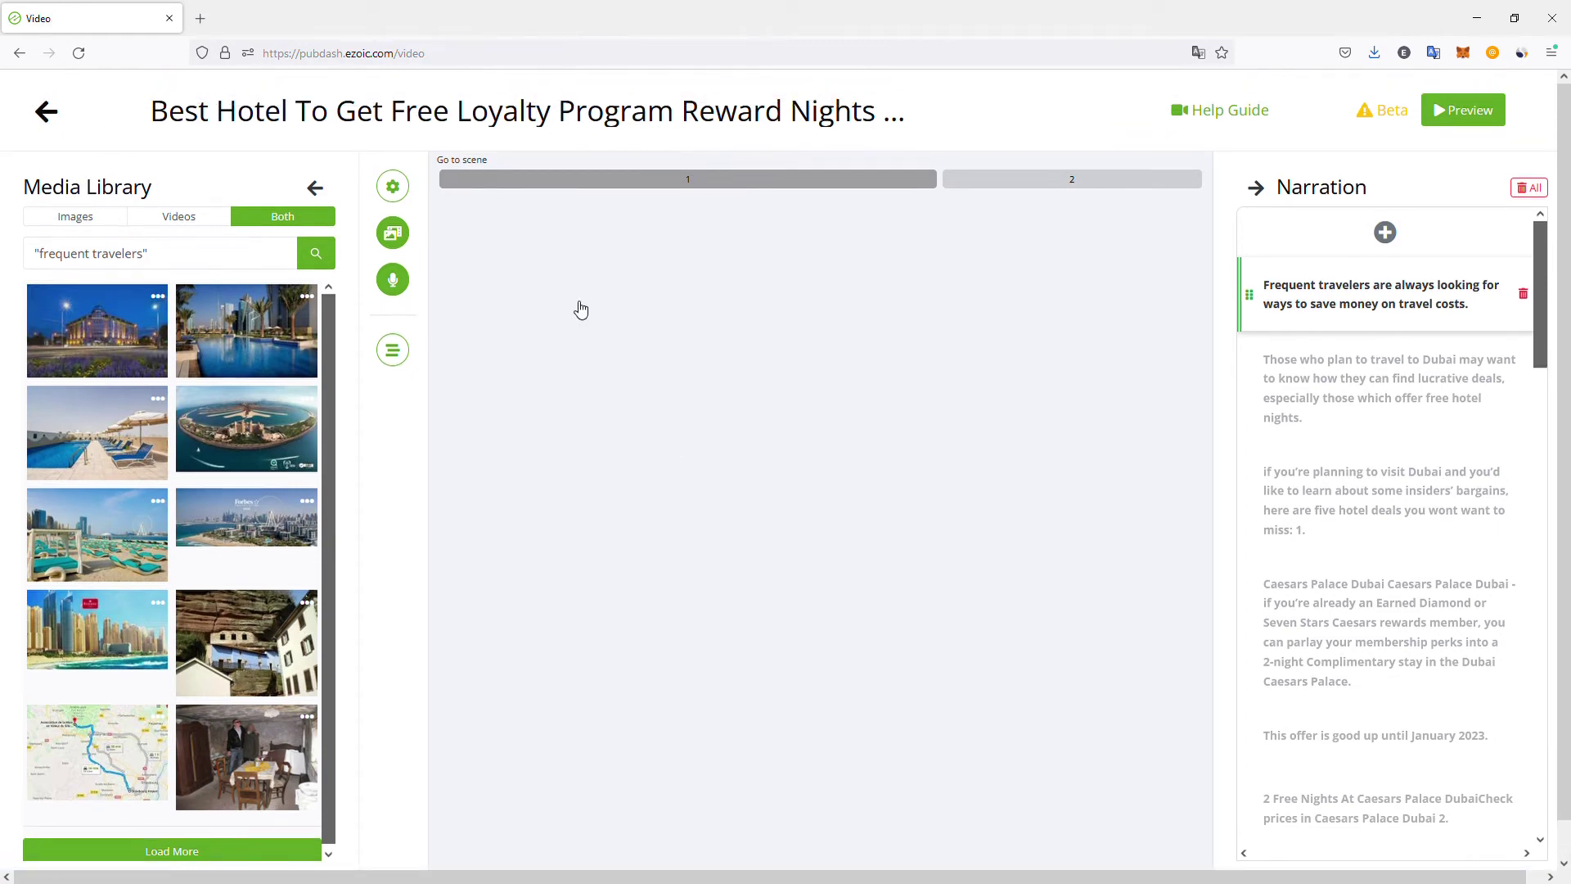
scroll(415, 380, down, 6)
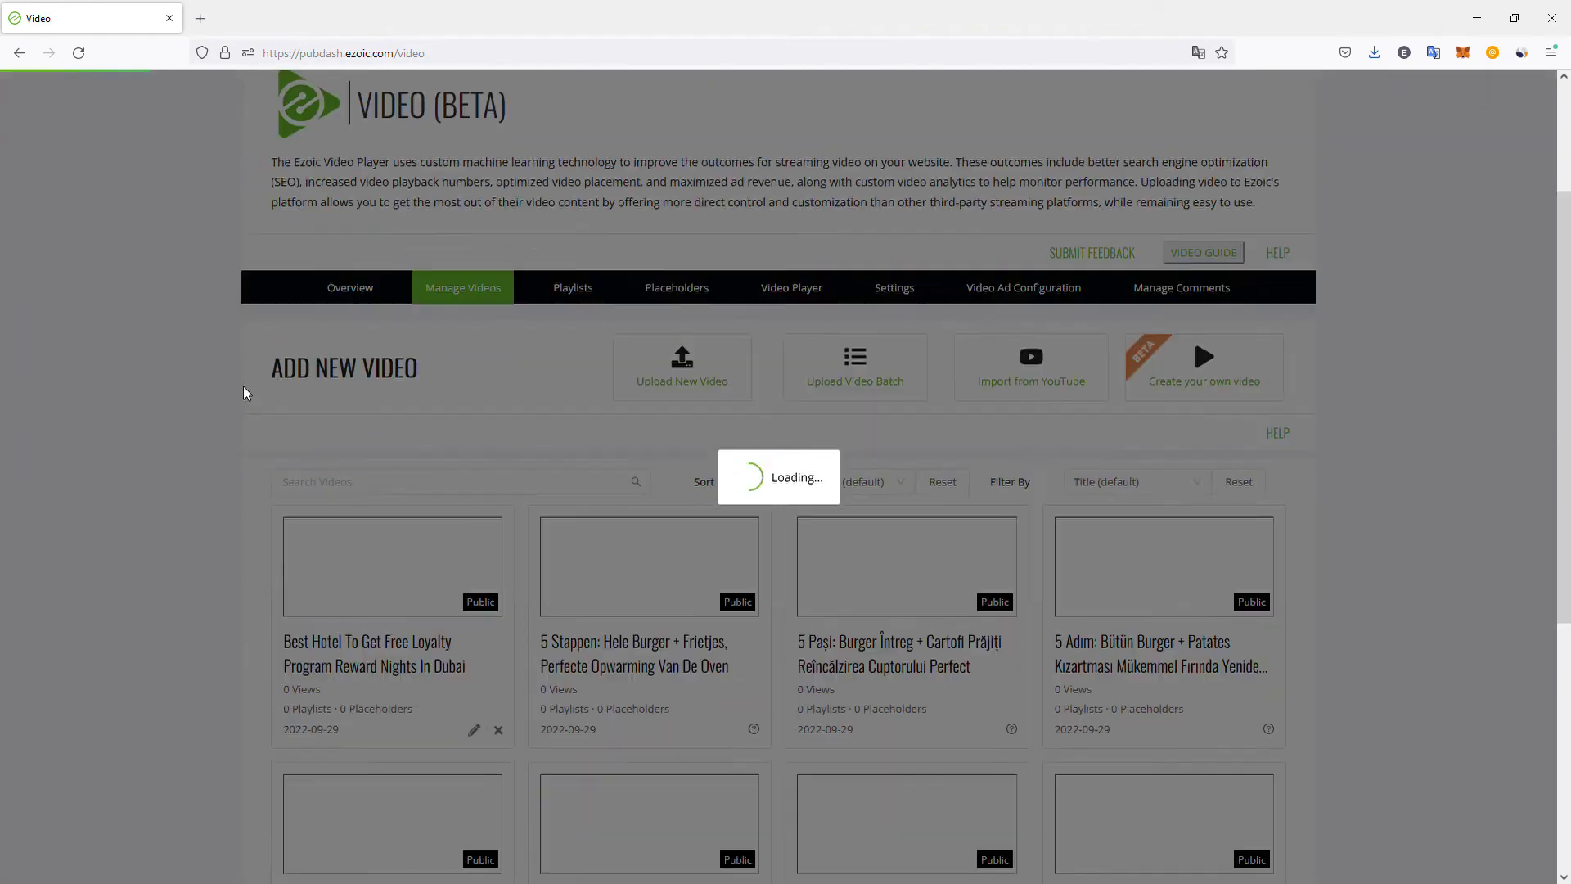
scroll(470, 553, down, 7)
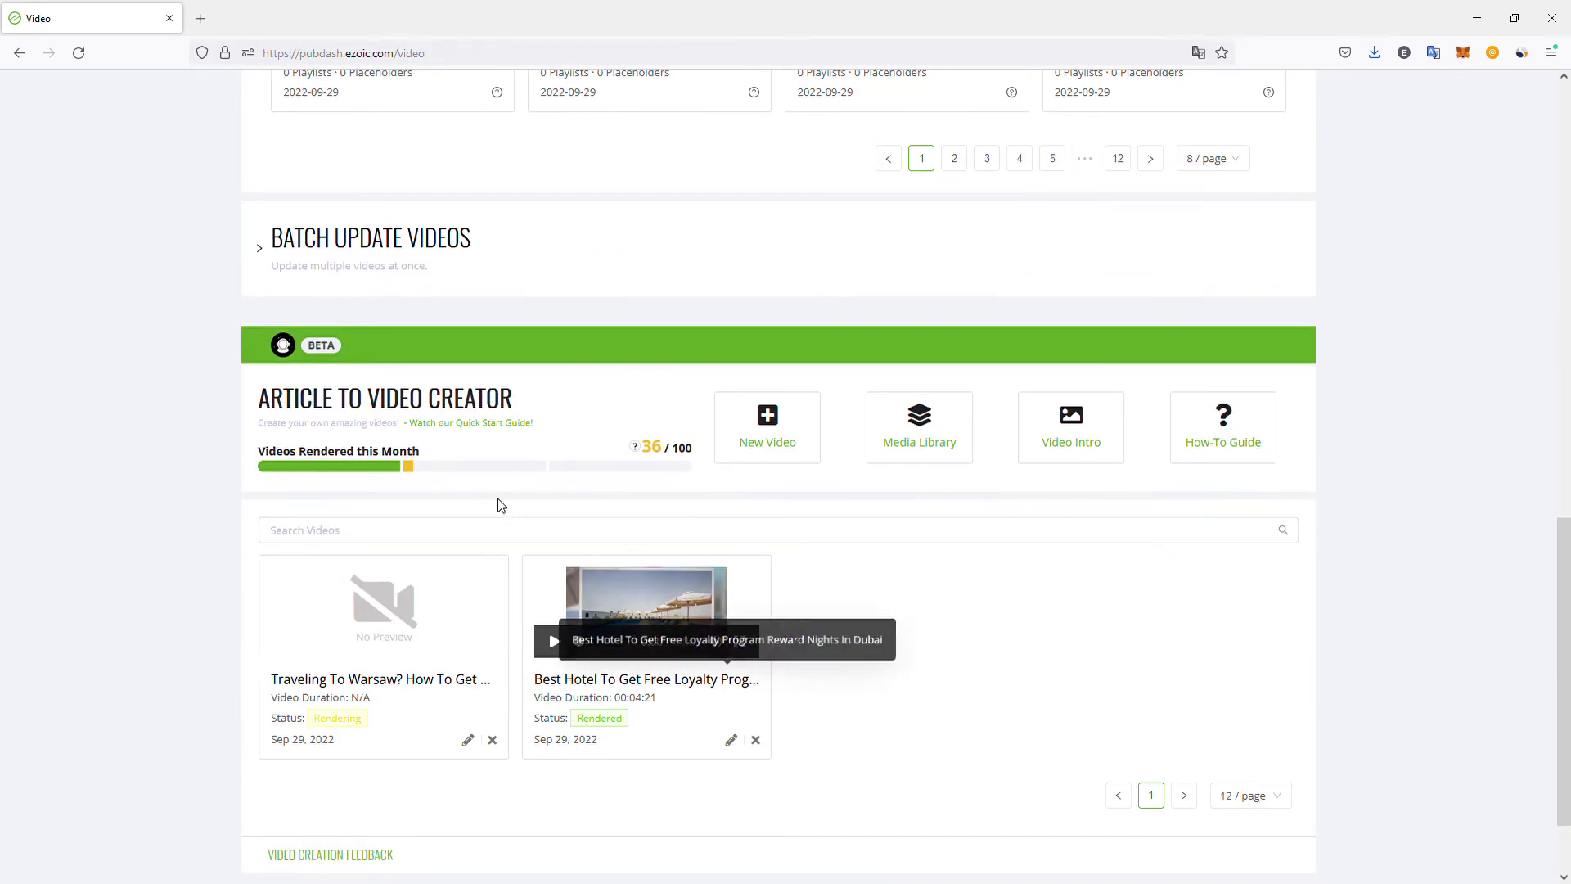
Reload the video page and reopen the managed videos list to examine the published Dubai hotel video's entry.
scroll(465, 455, up, 7)
scroll(381, 306, up, 4)
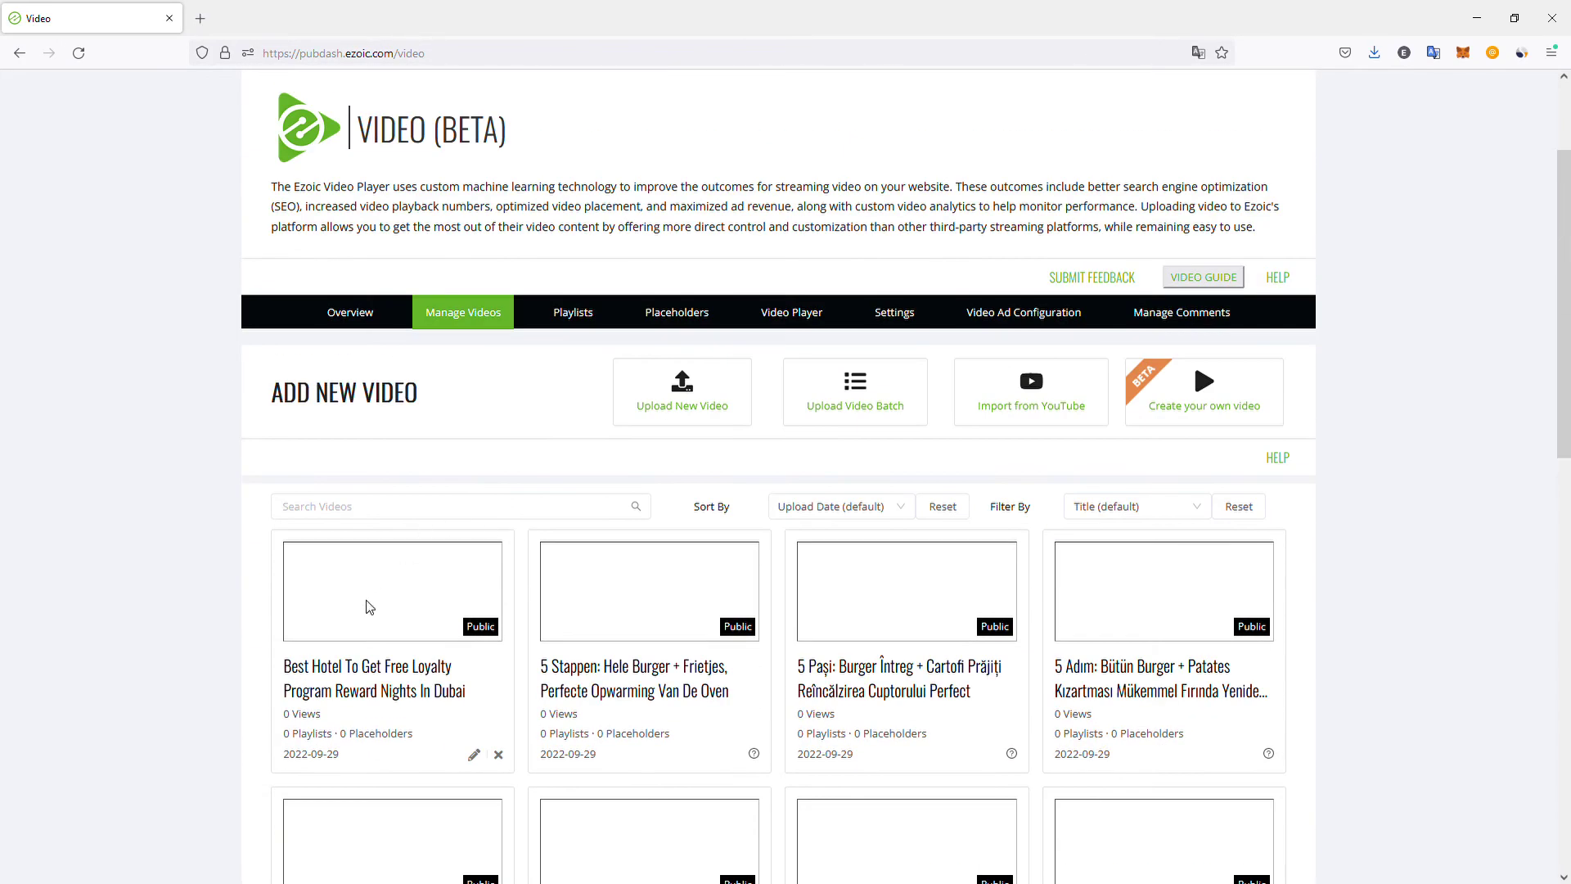
scroll(501, 526, down, 1)
scroll(282, 509, down, 2)
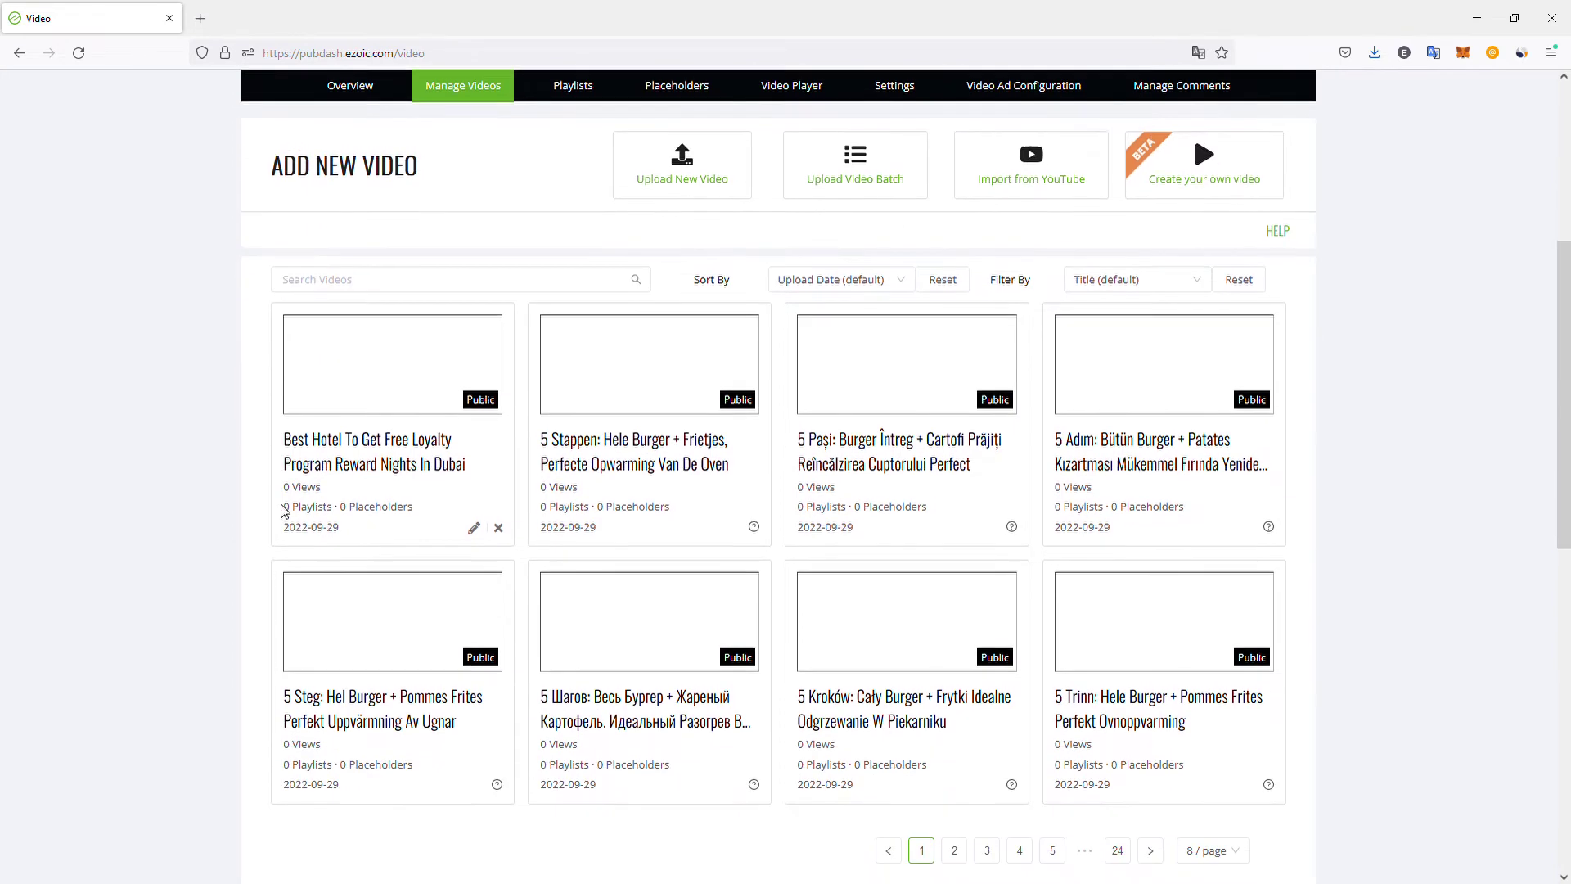
key(F5)
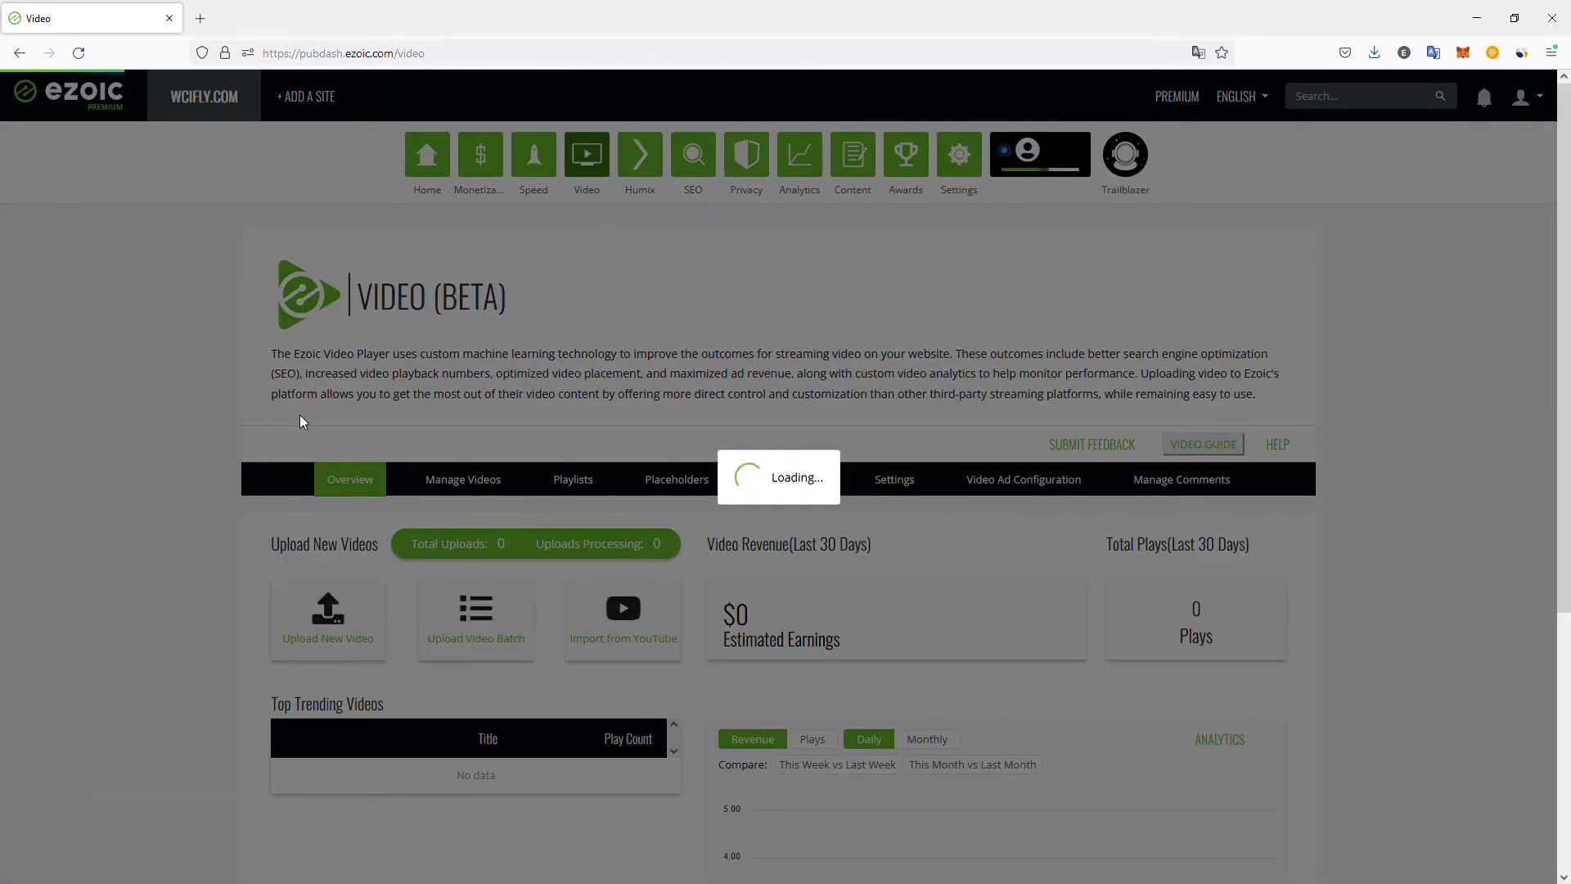
scroll(278, 401, down, 5)
scroll(283, 374, up, 4)
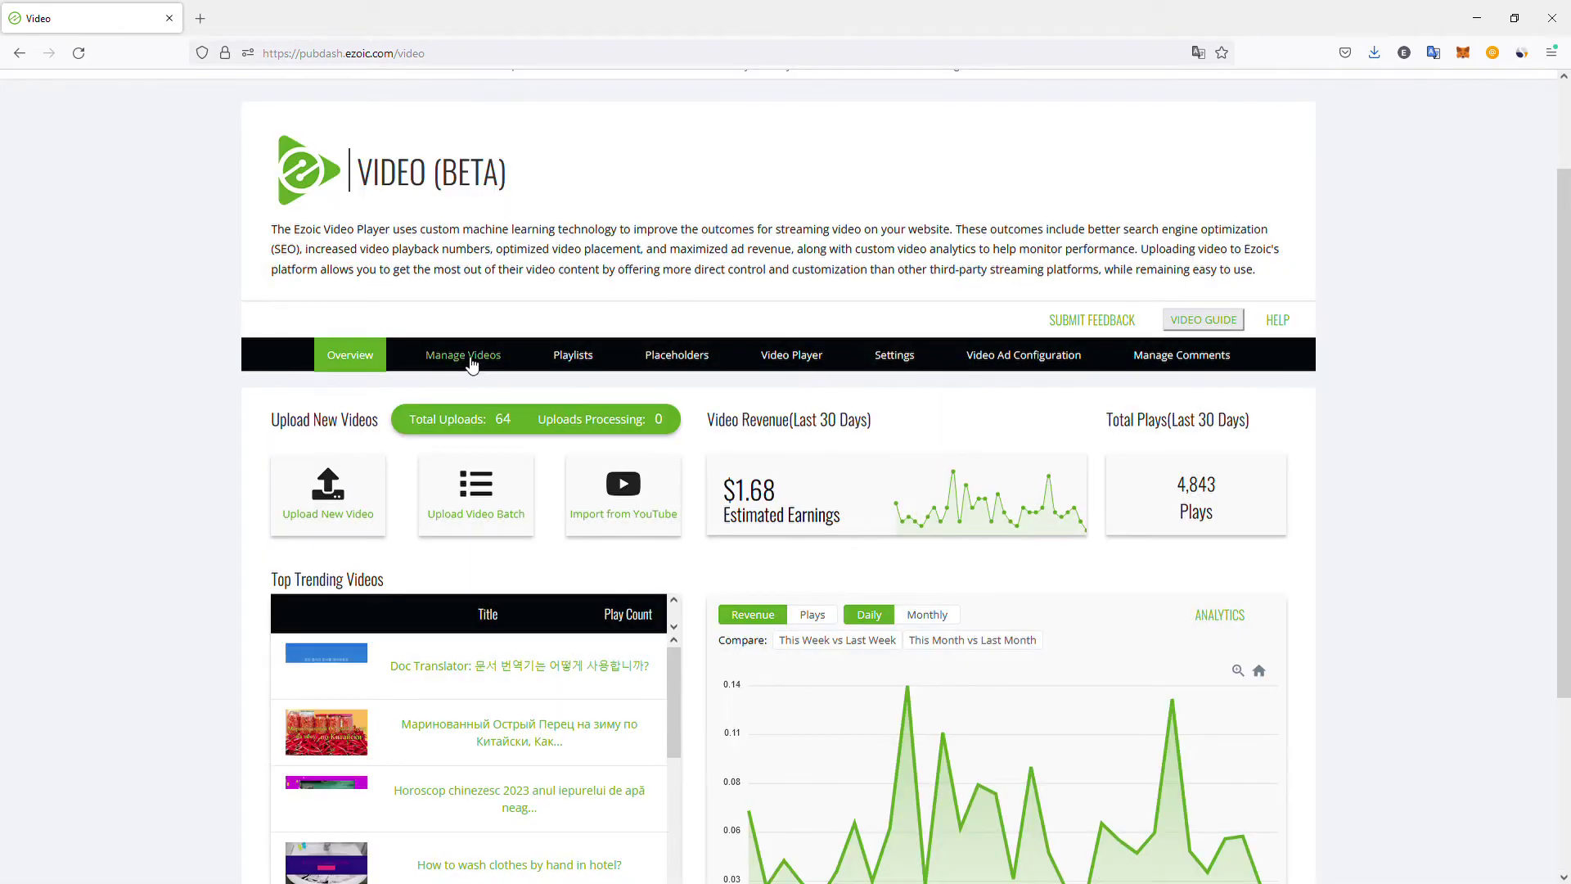
click(469, 360)
scroll(296, 412, down, 2)
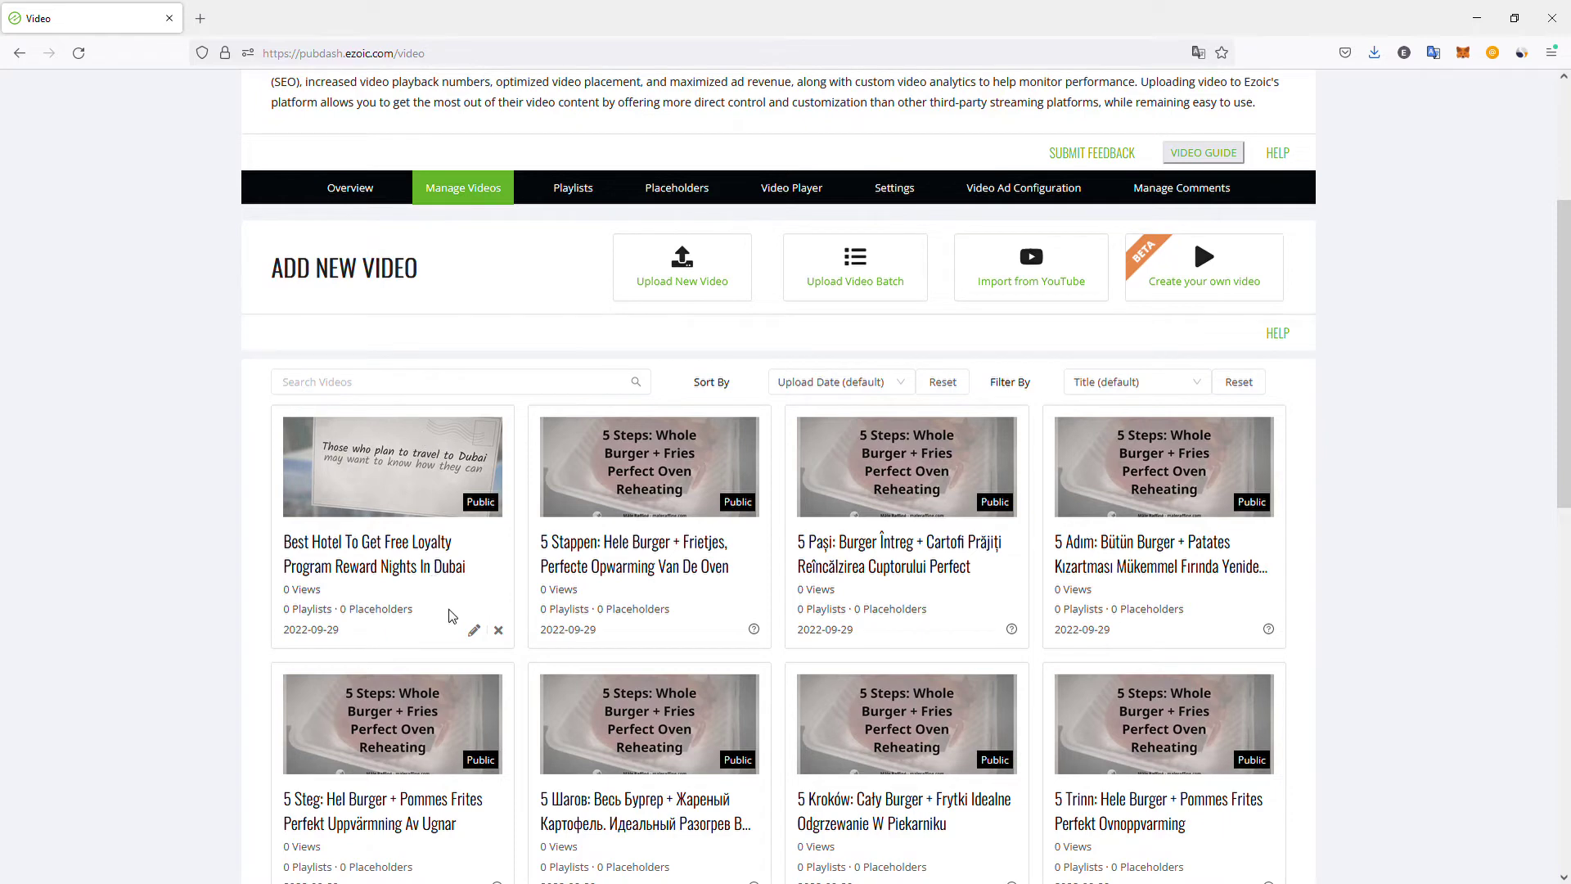
Open the published Dubai hotel video for editing and examine its title and description.
click(475, 631)
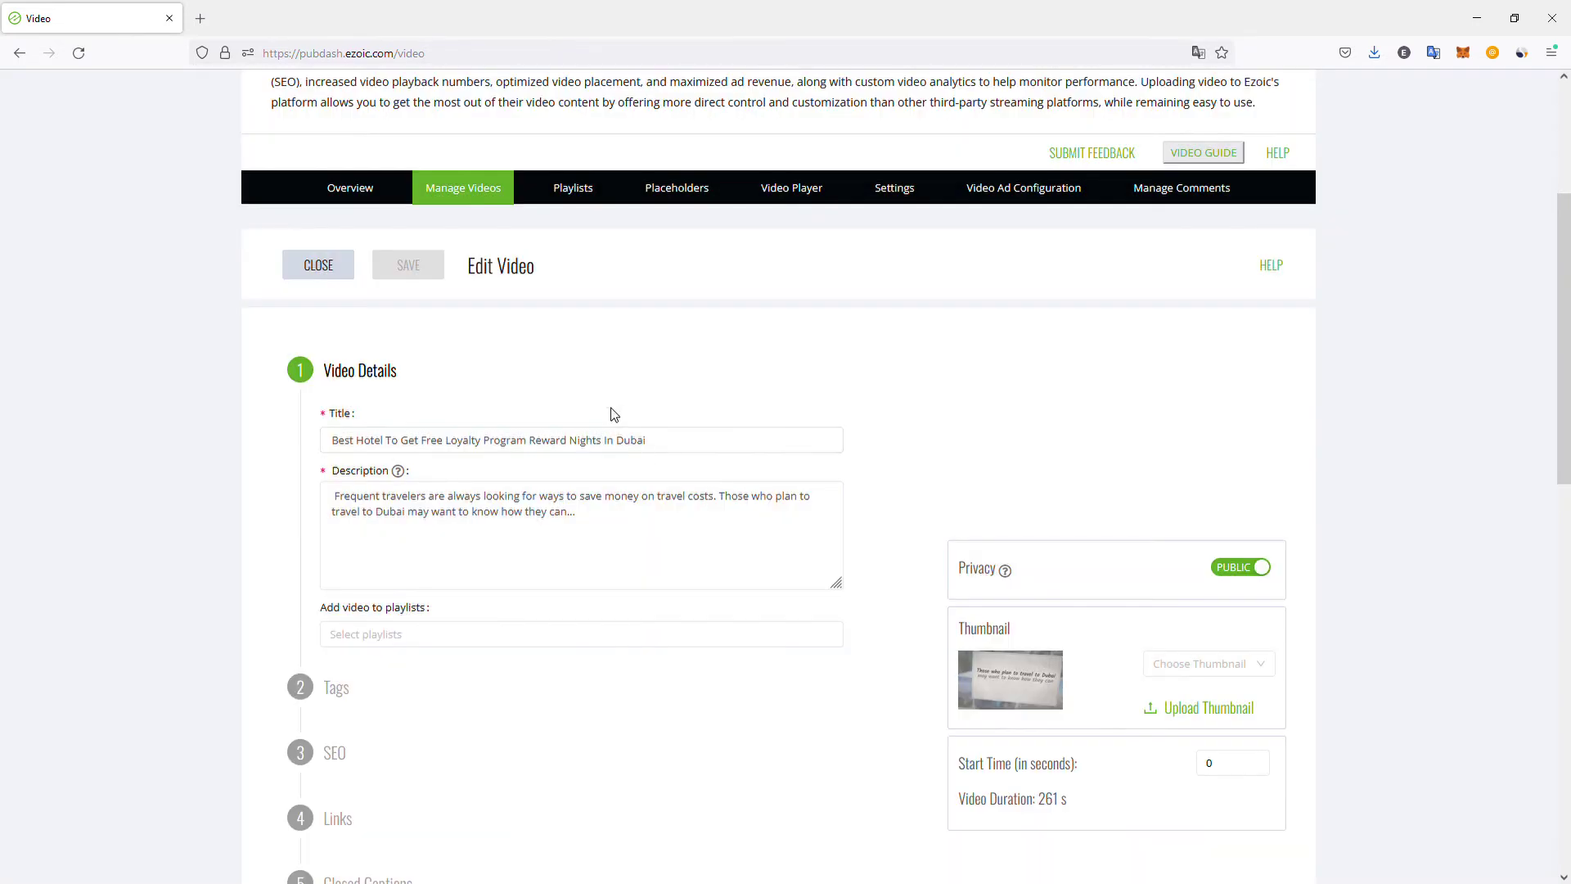
click(589, 446)
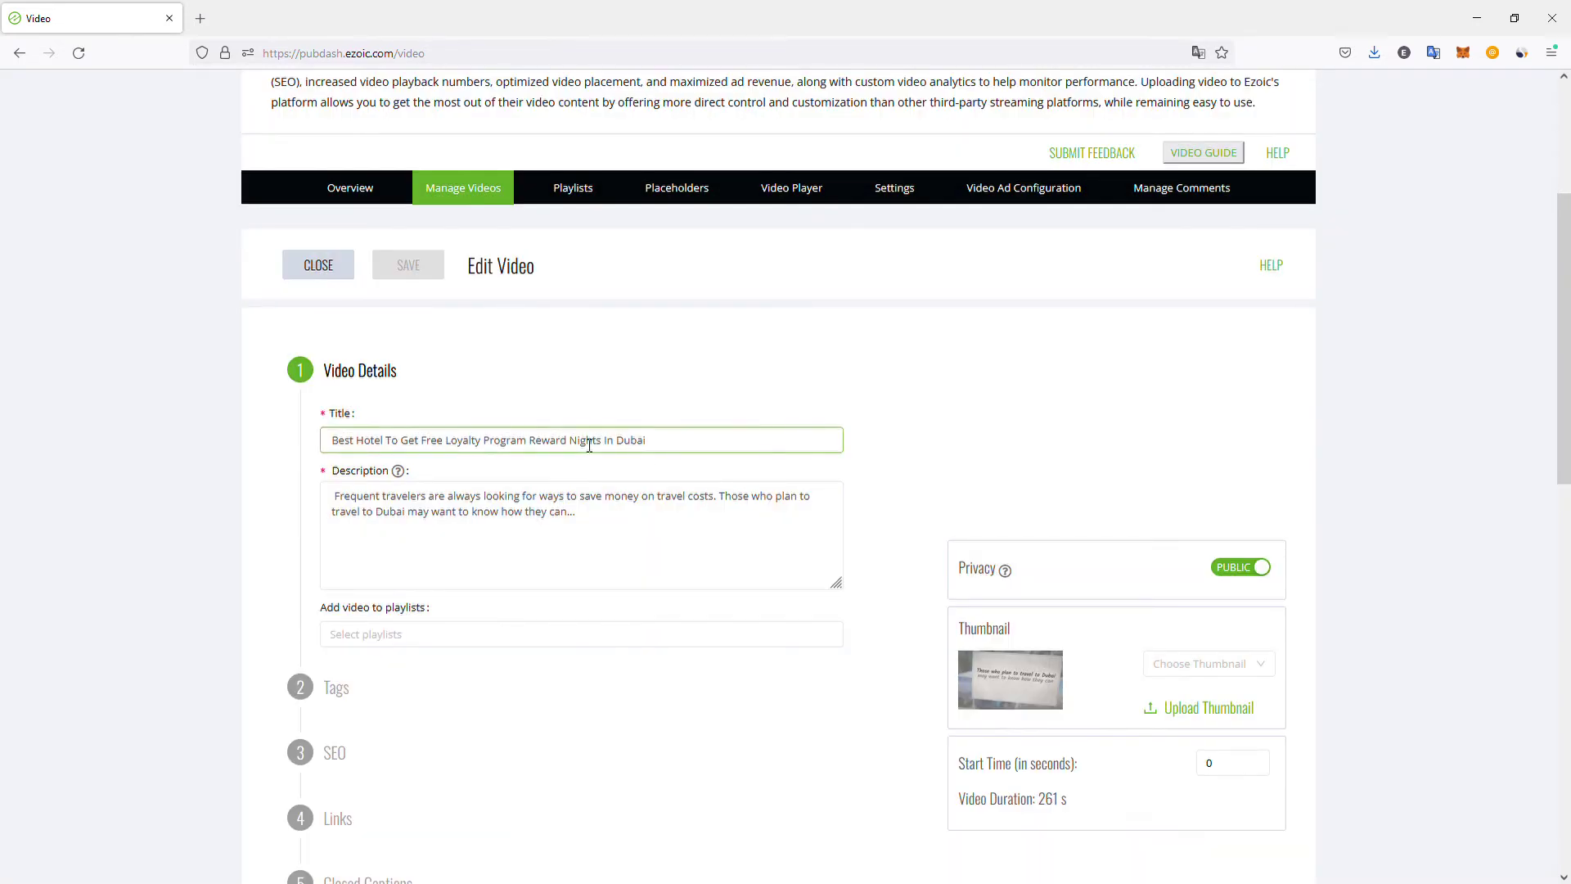
drag(688, 441, 299, 427)
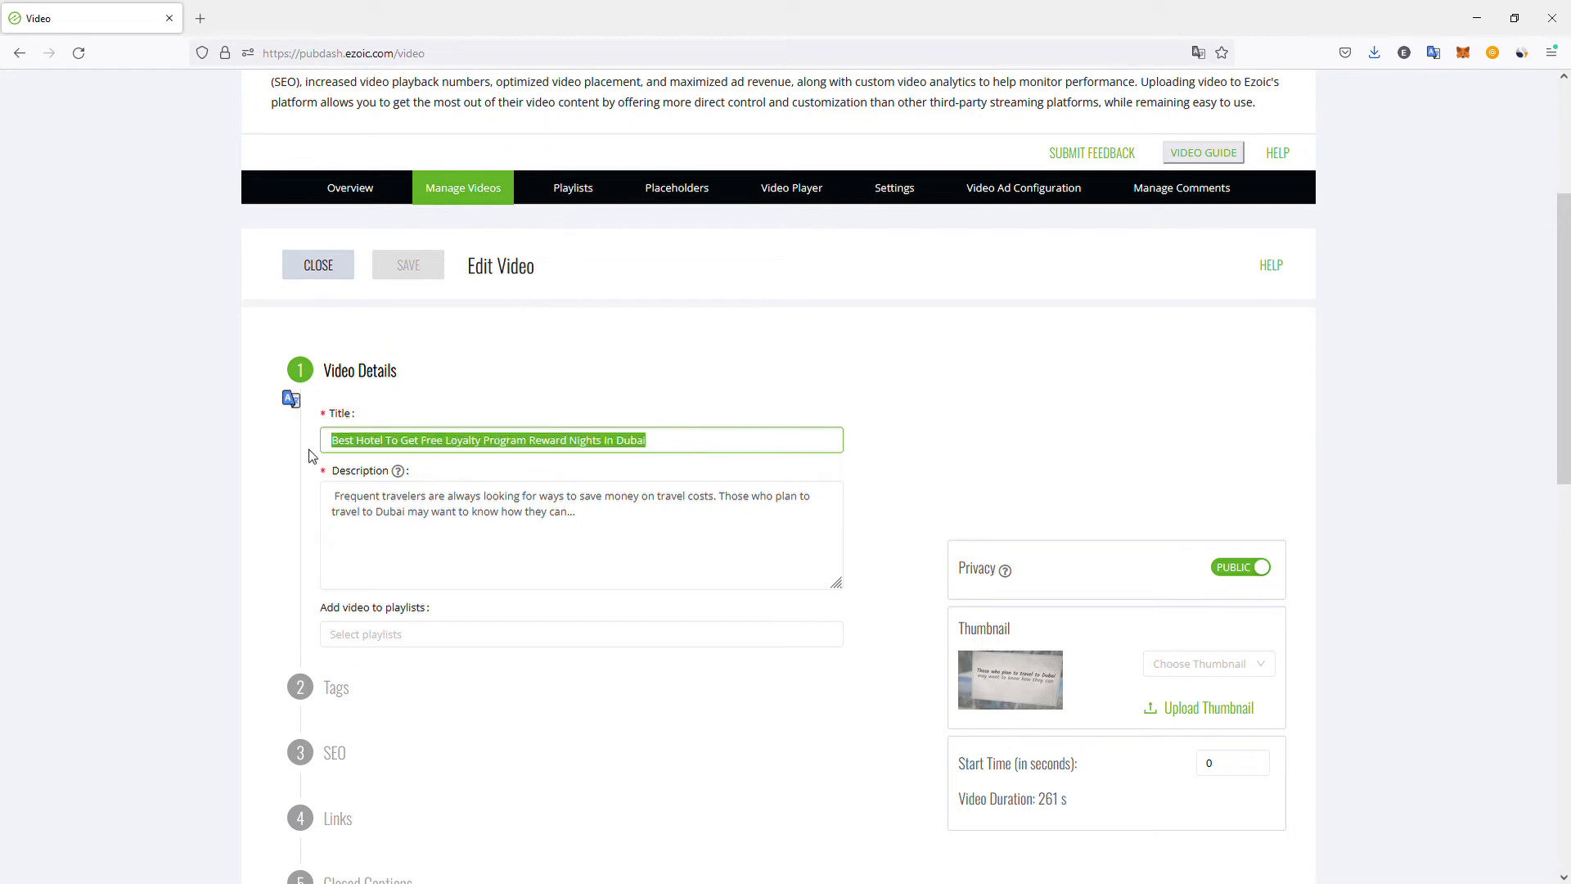
drag(623, 544, 217, 504)
click(90, 544)
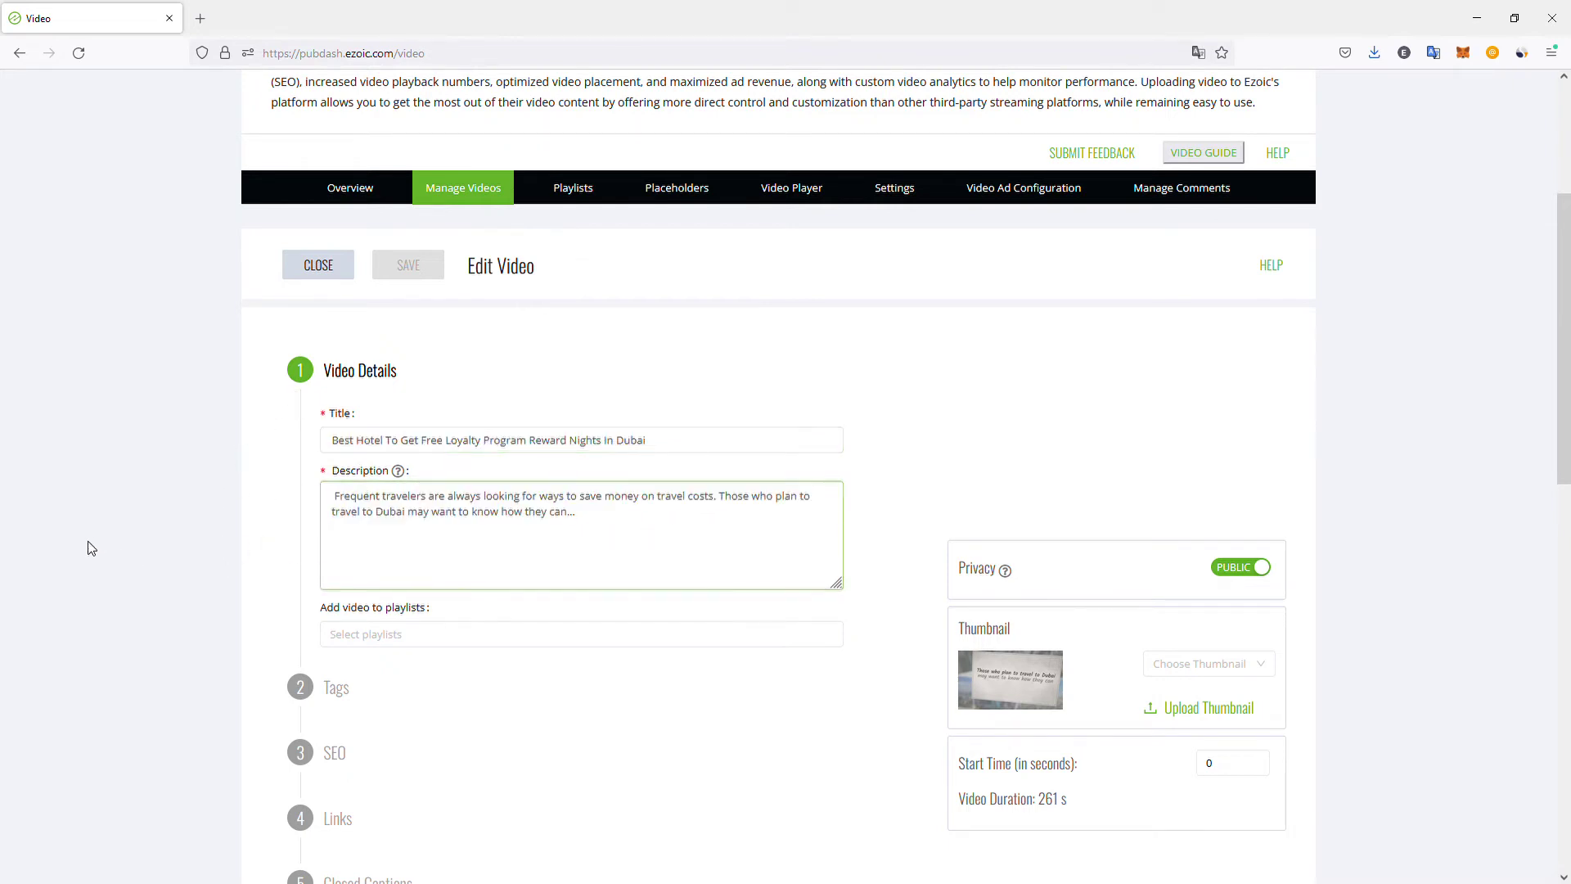
Check the playlists available for the Dubai hotel video, leaving the playlist selection empty, and look over the remaining editing sections.
scroll(221, 503, down, 2)
click(445, 480)
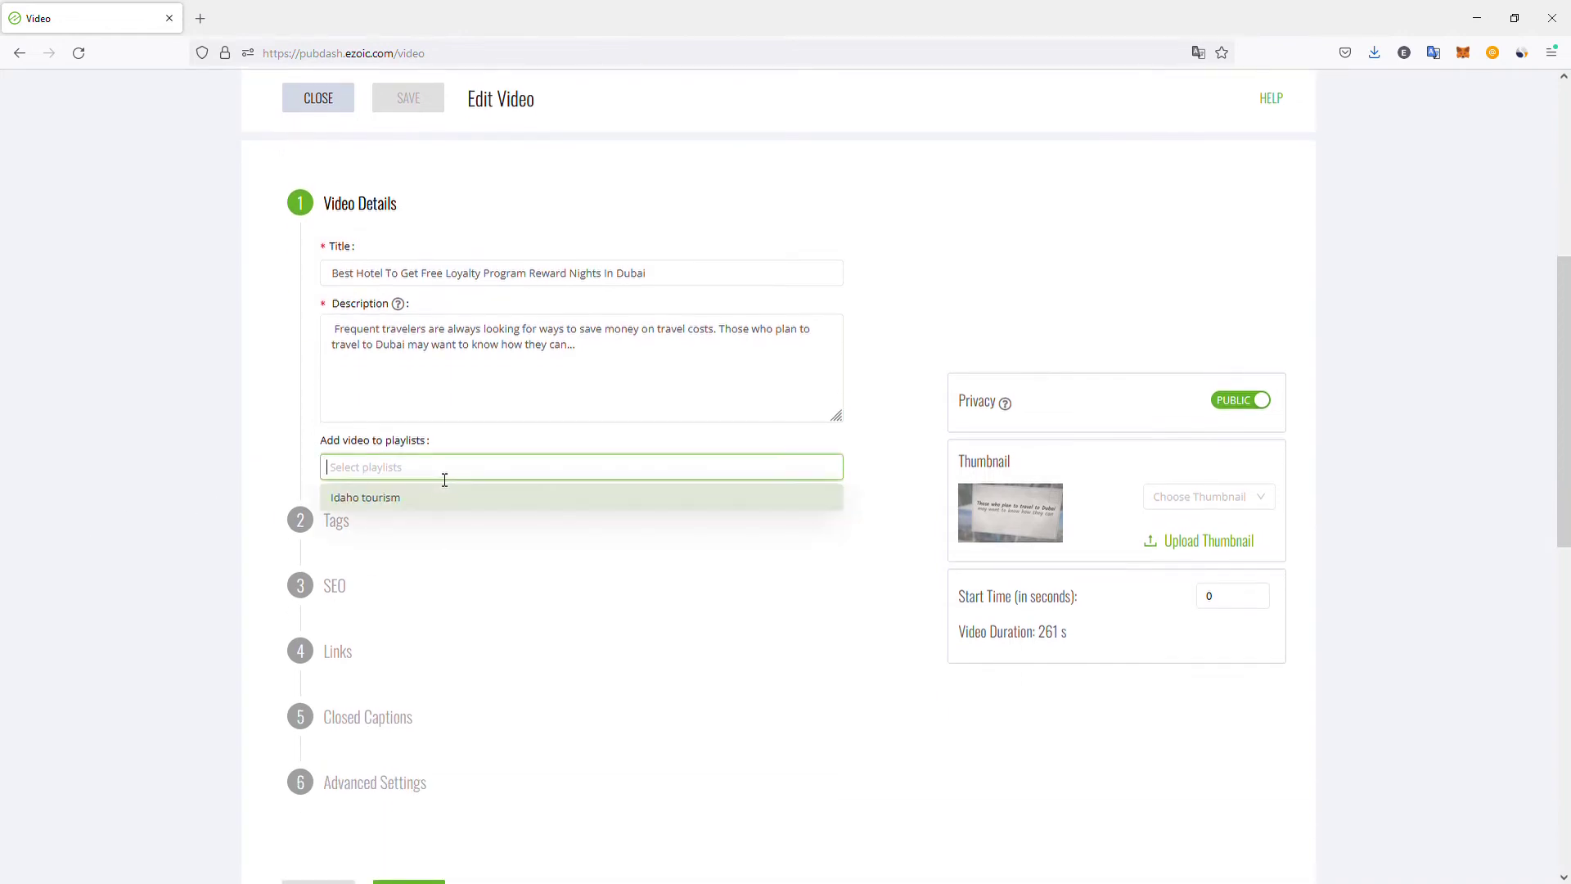
click(285, 460)
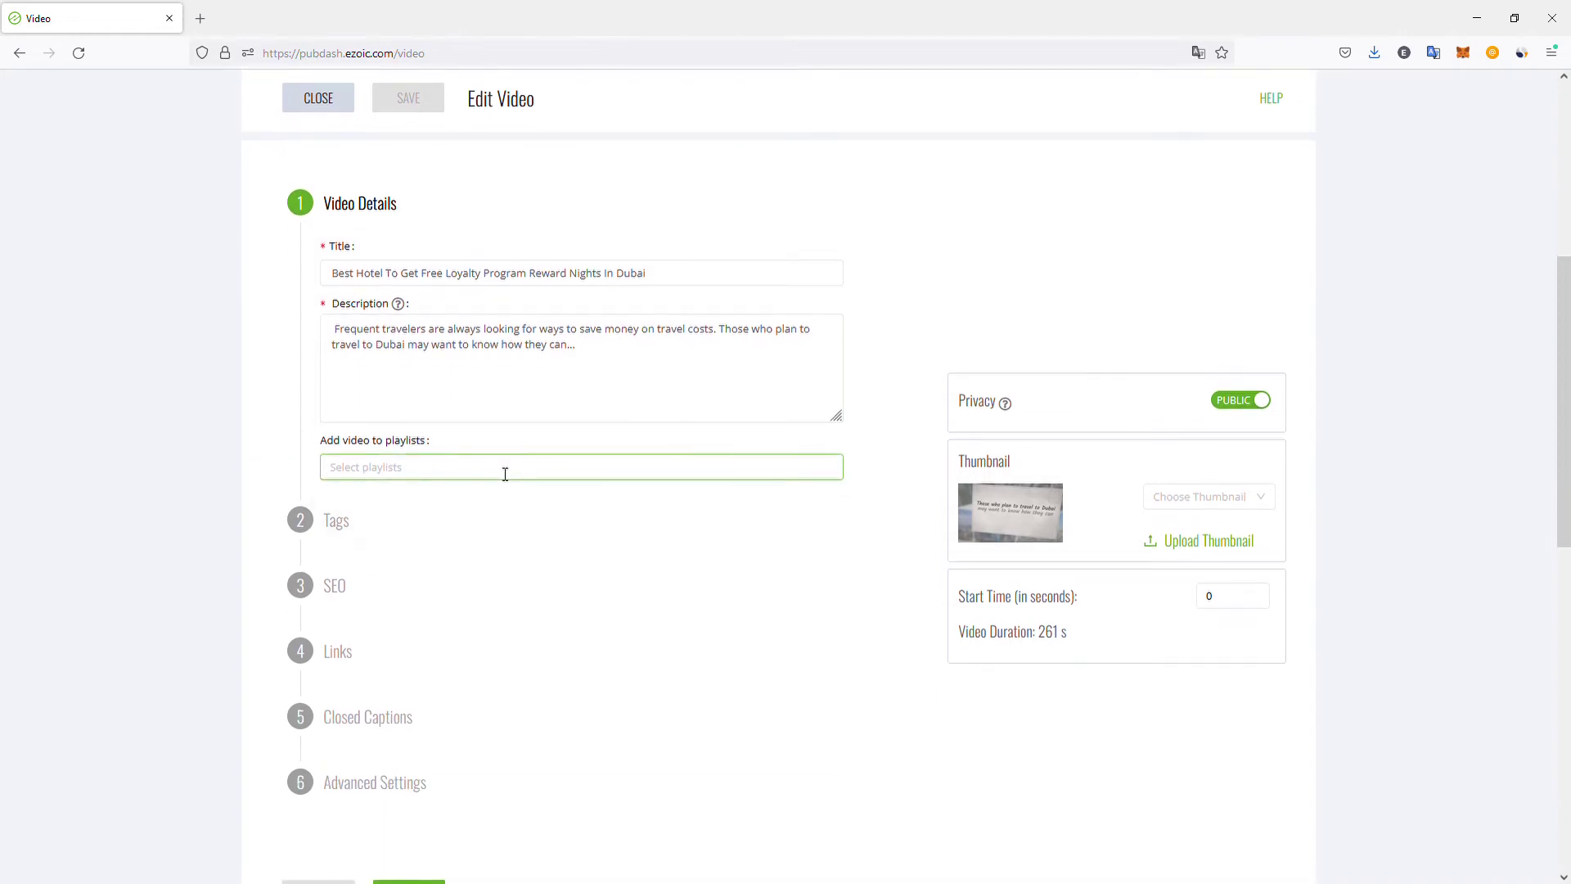
scroll(491, 450, up, 3)
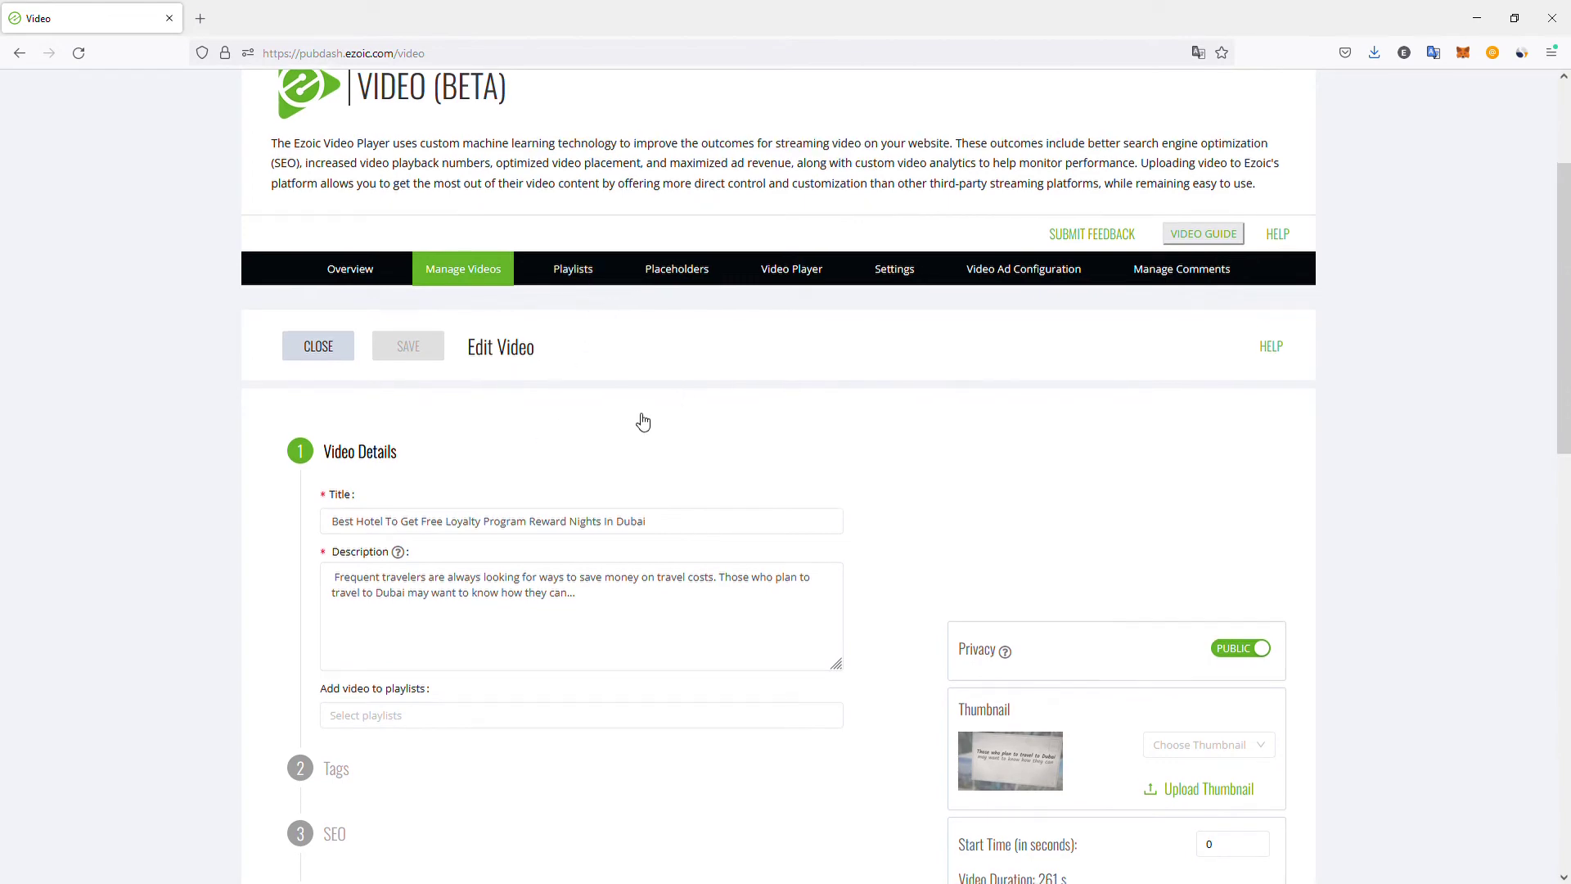
scroll(404, 488, down, 5)
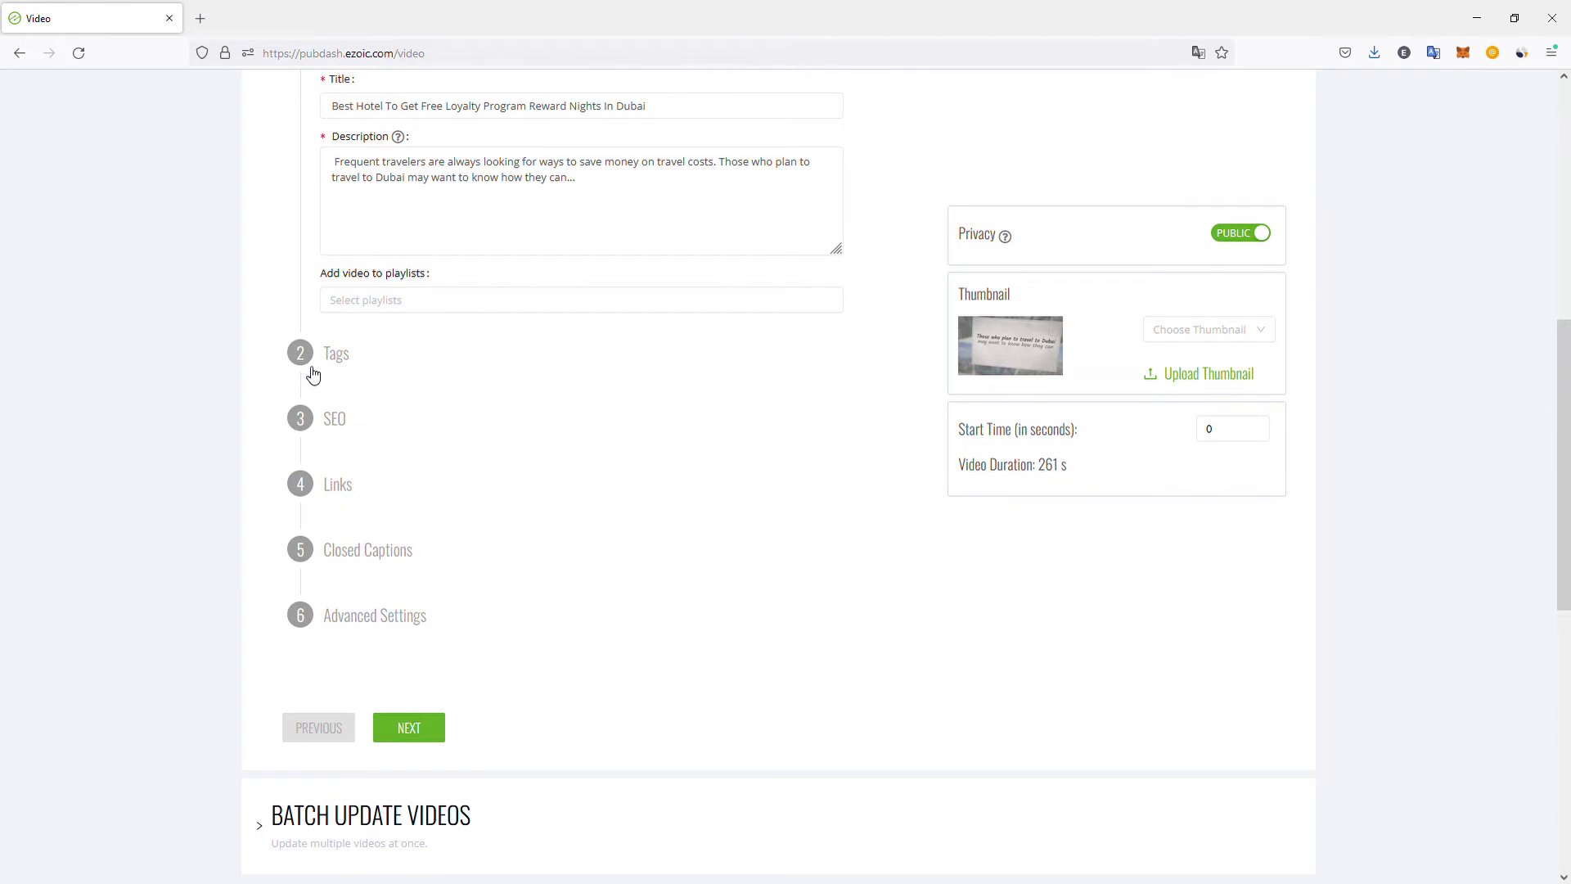
In the video's SEO section, review the keywords, search the IAB categories for "travel" and assign Travel Locations.
click(344, 419)
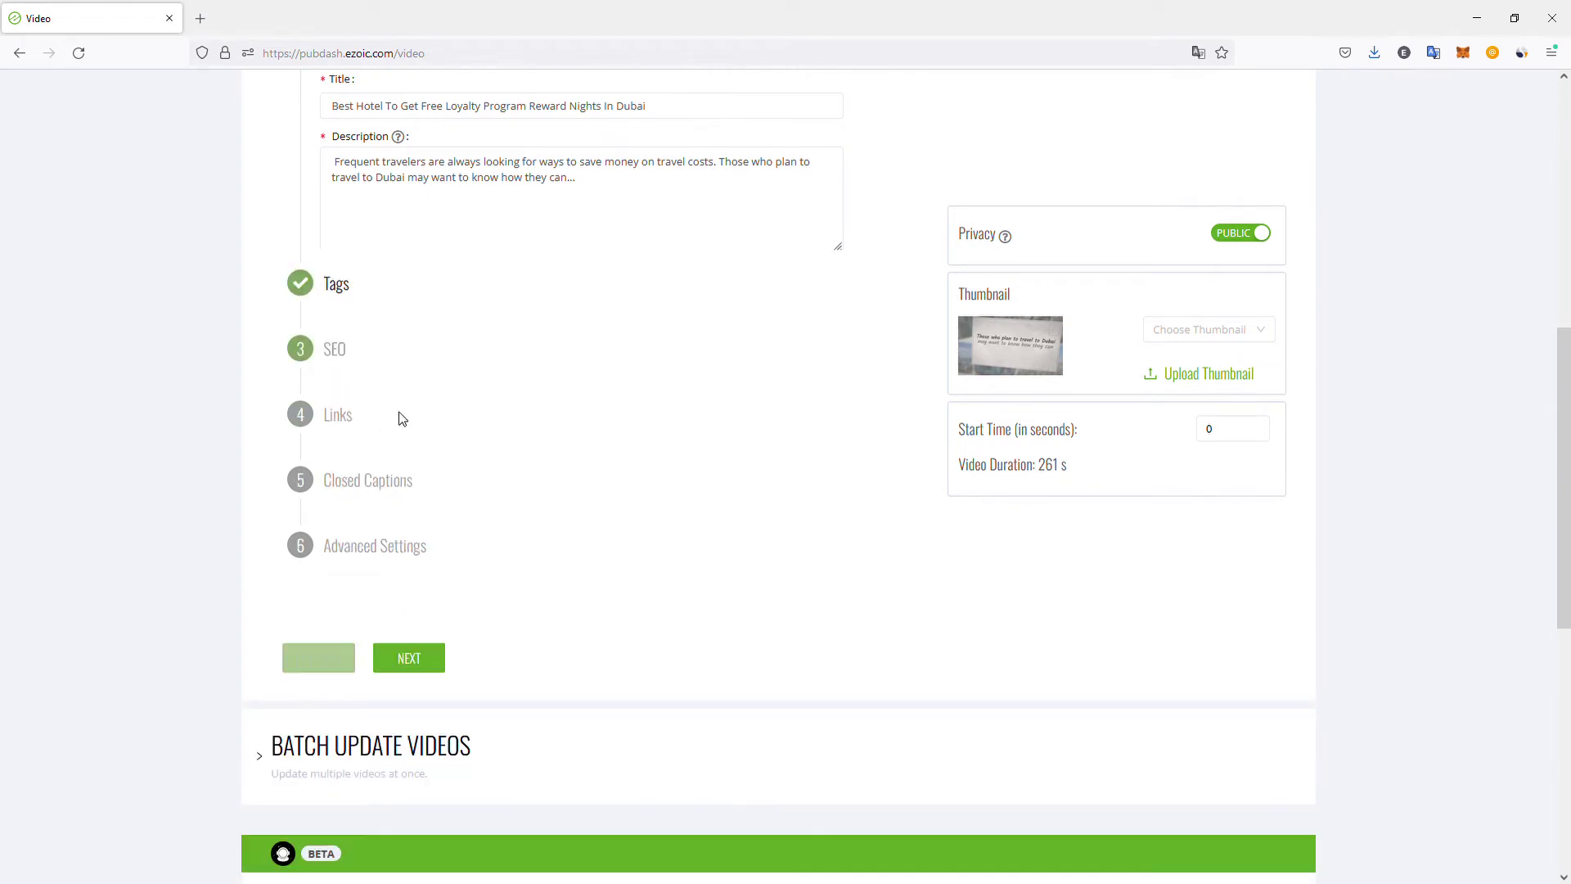
click(423, 266)
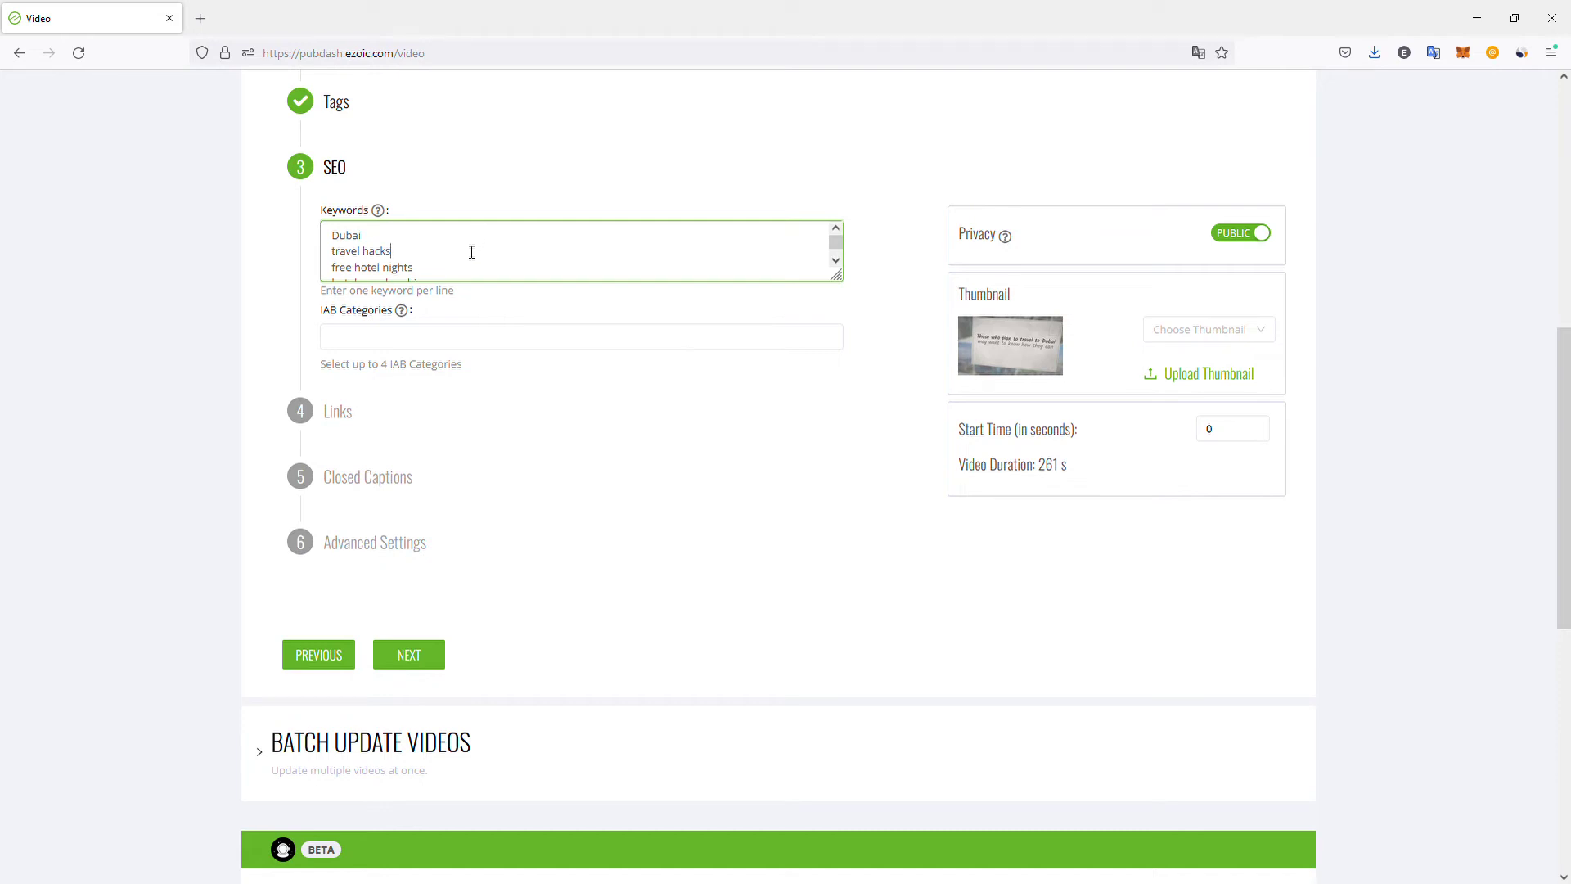
click(450, 344)
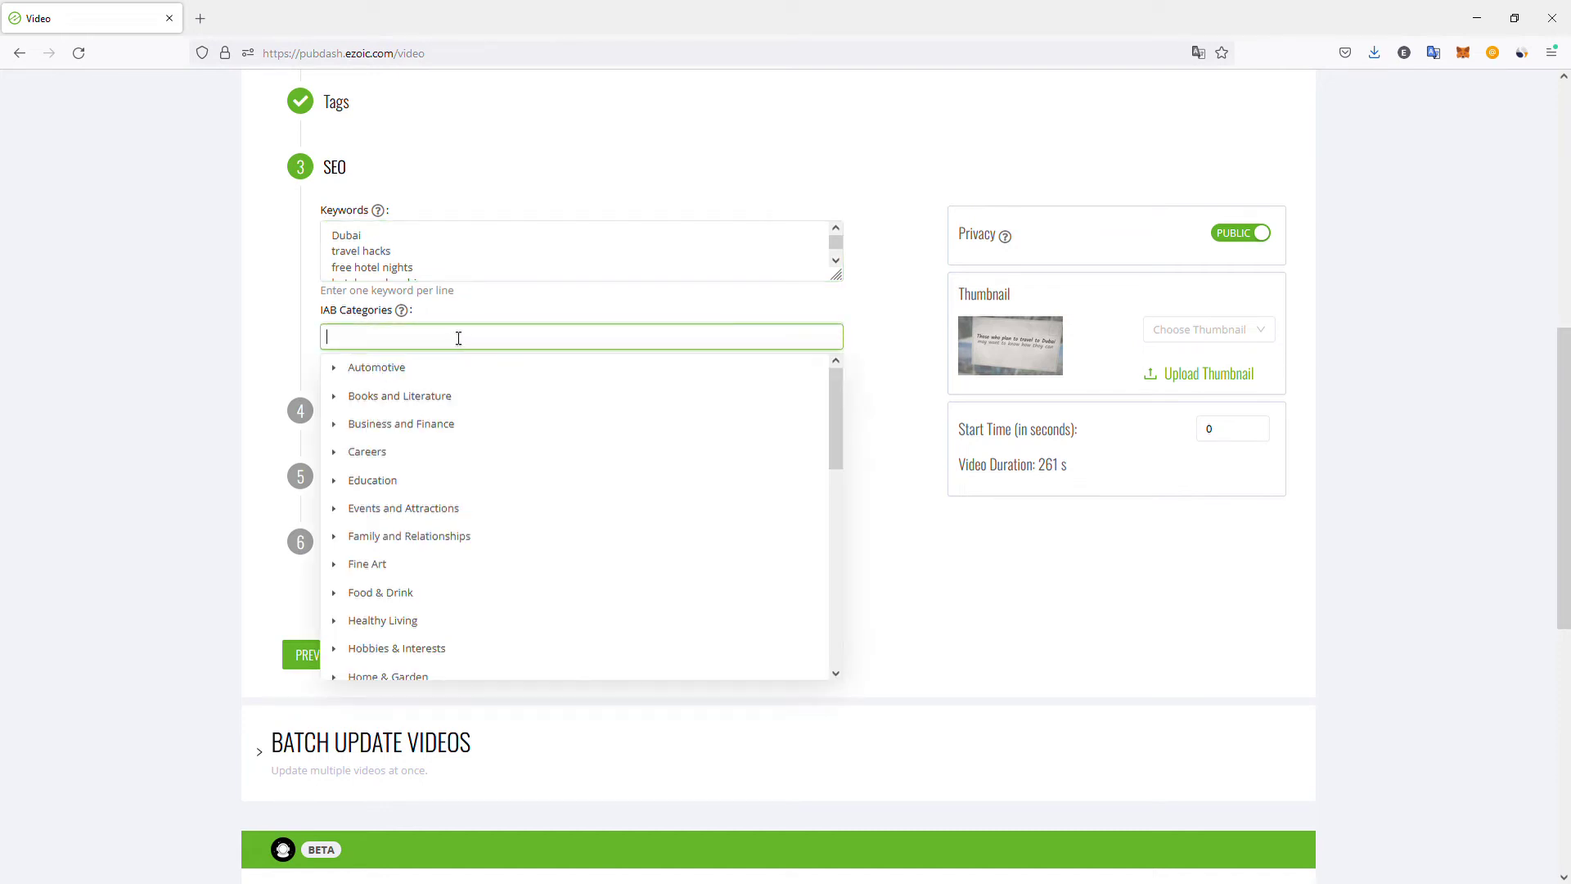
text(travel)
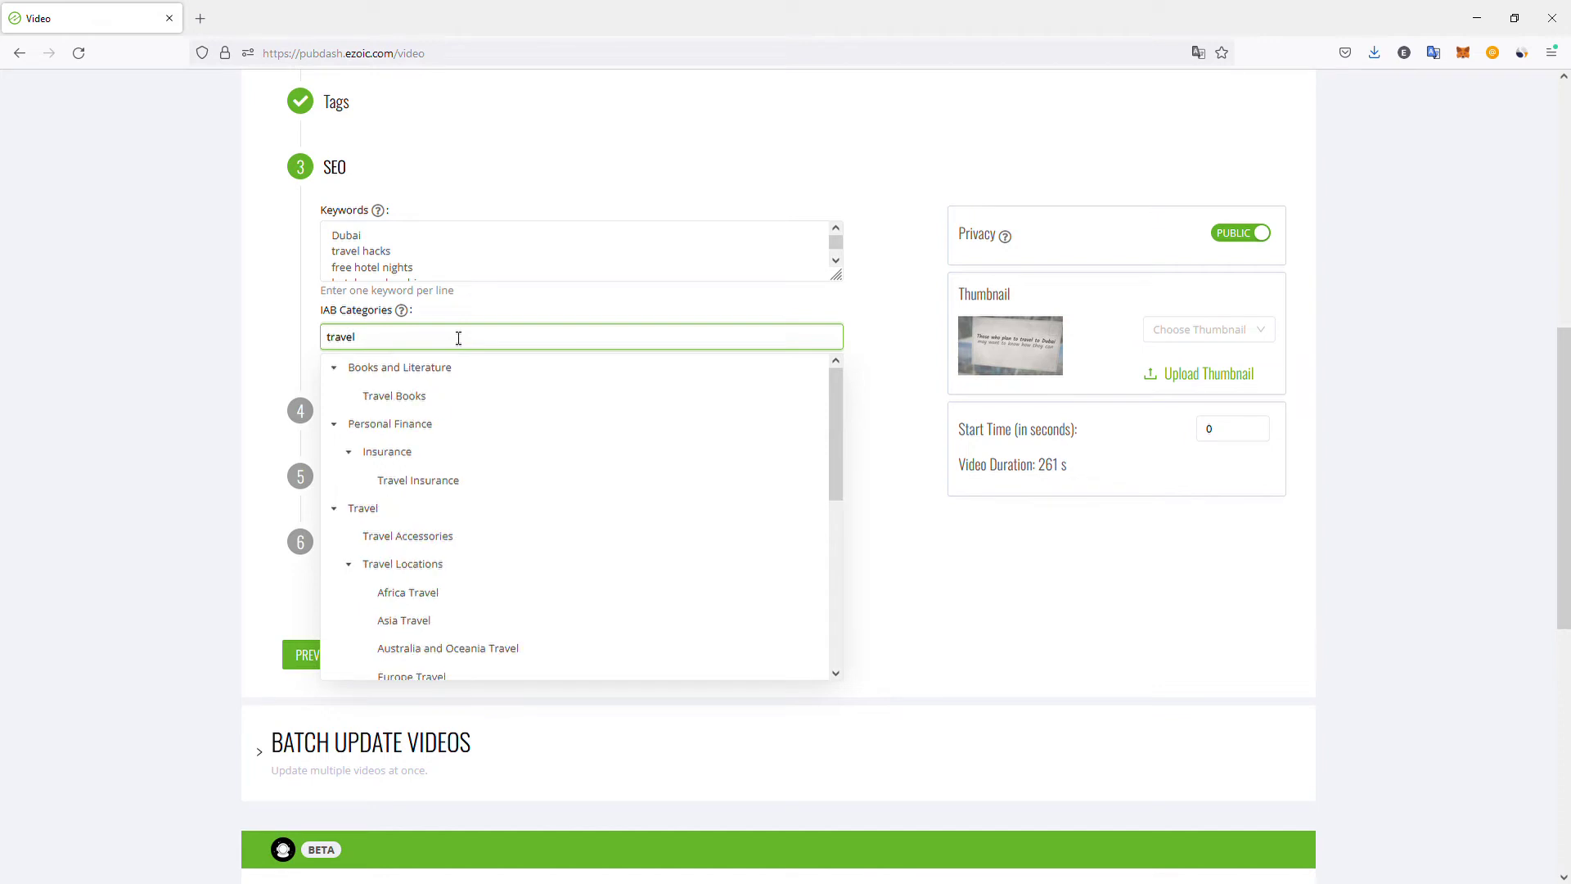
scroll(492, 463, down, 2)
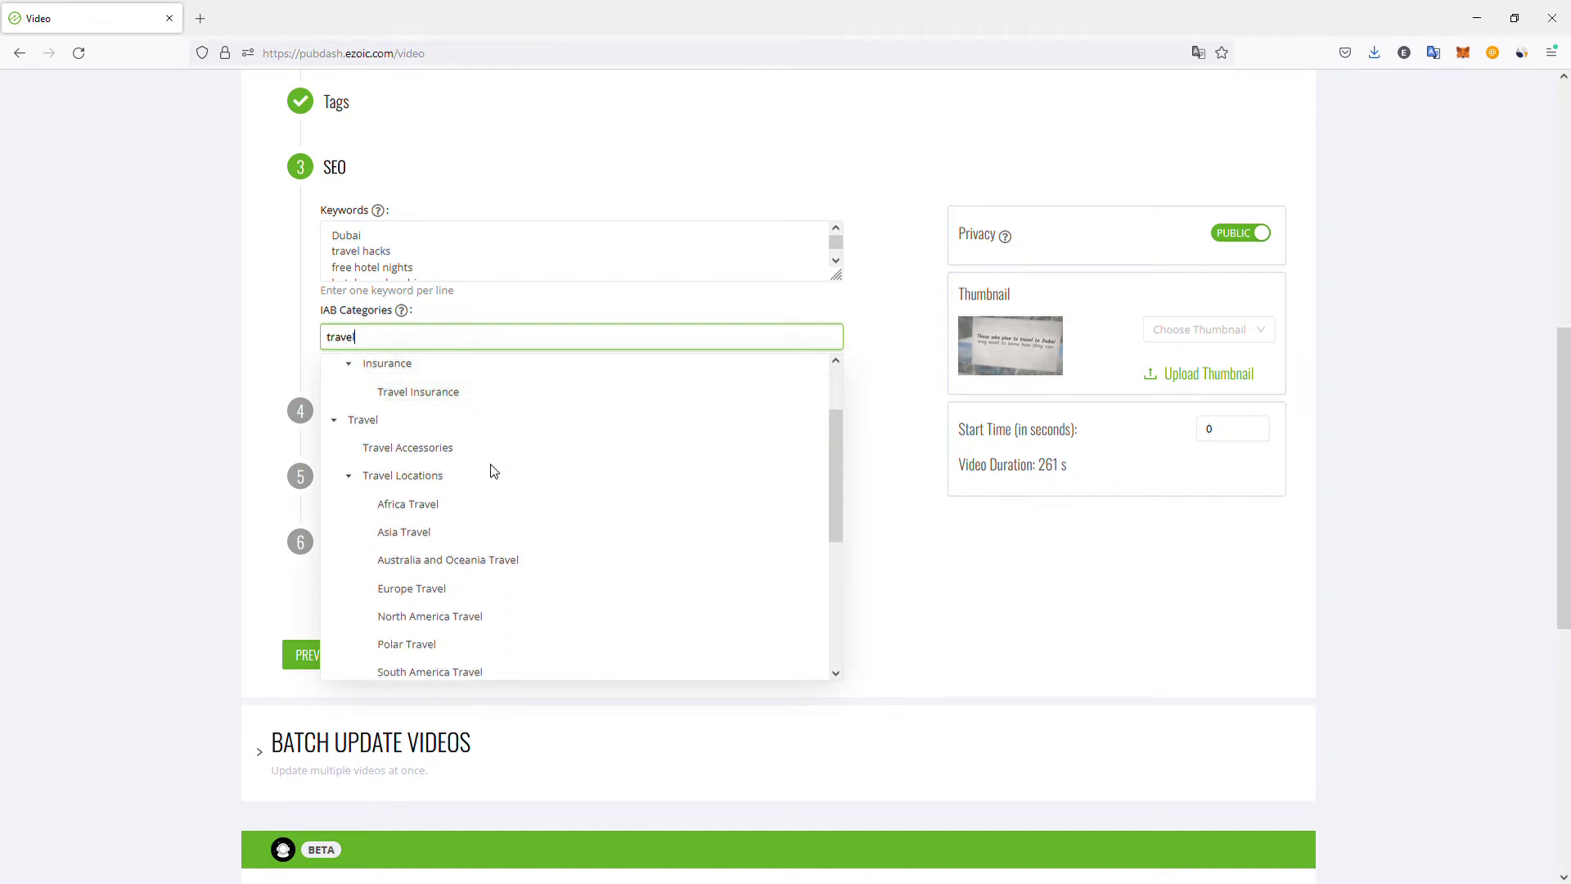
scroll(488, 509, down, 3)
scroll(487, 510, up, 1)
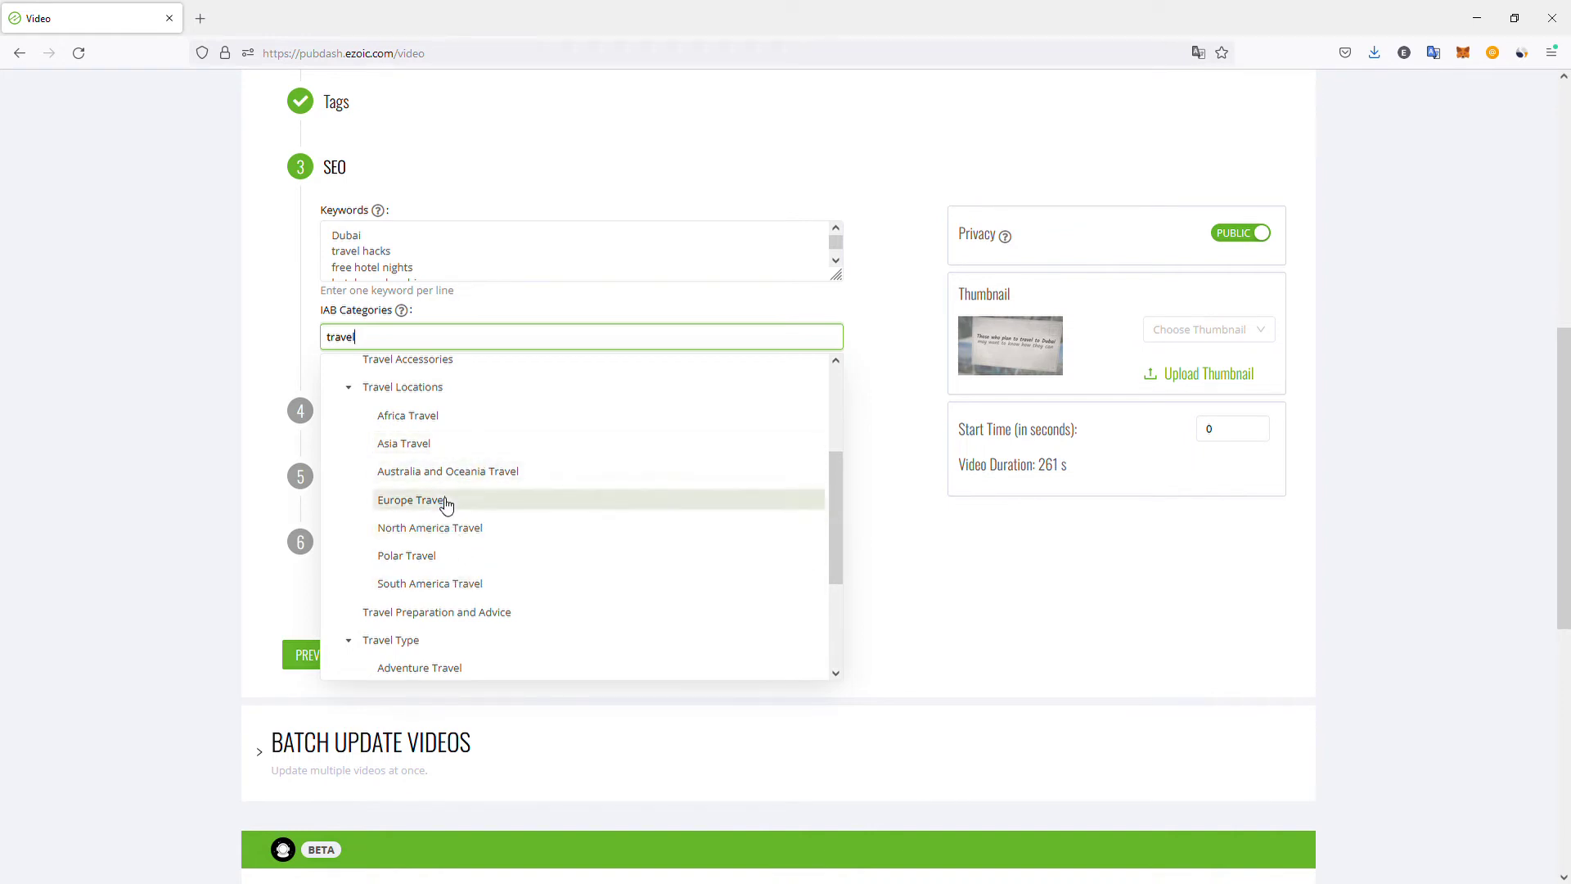
click(438, 391)
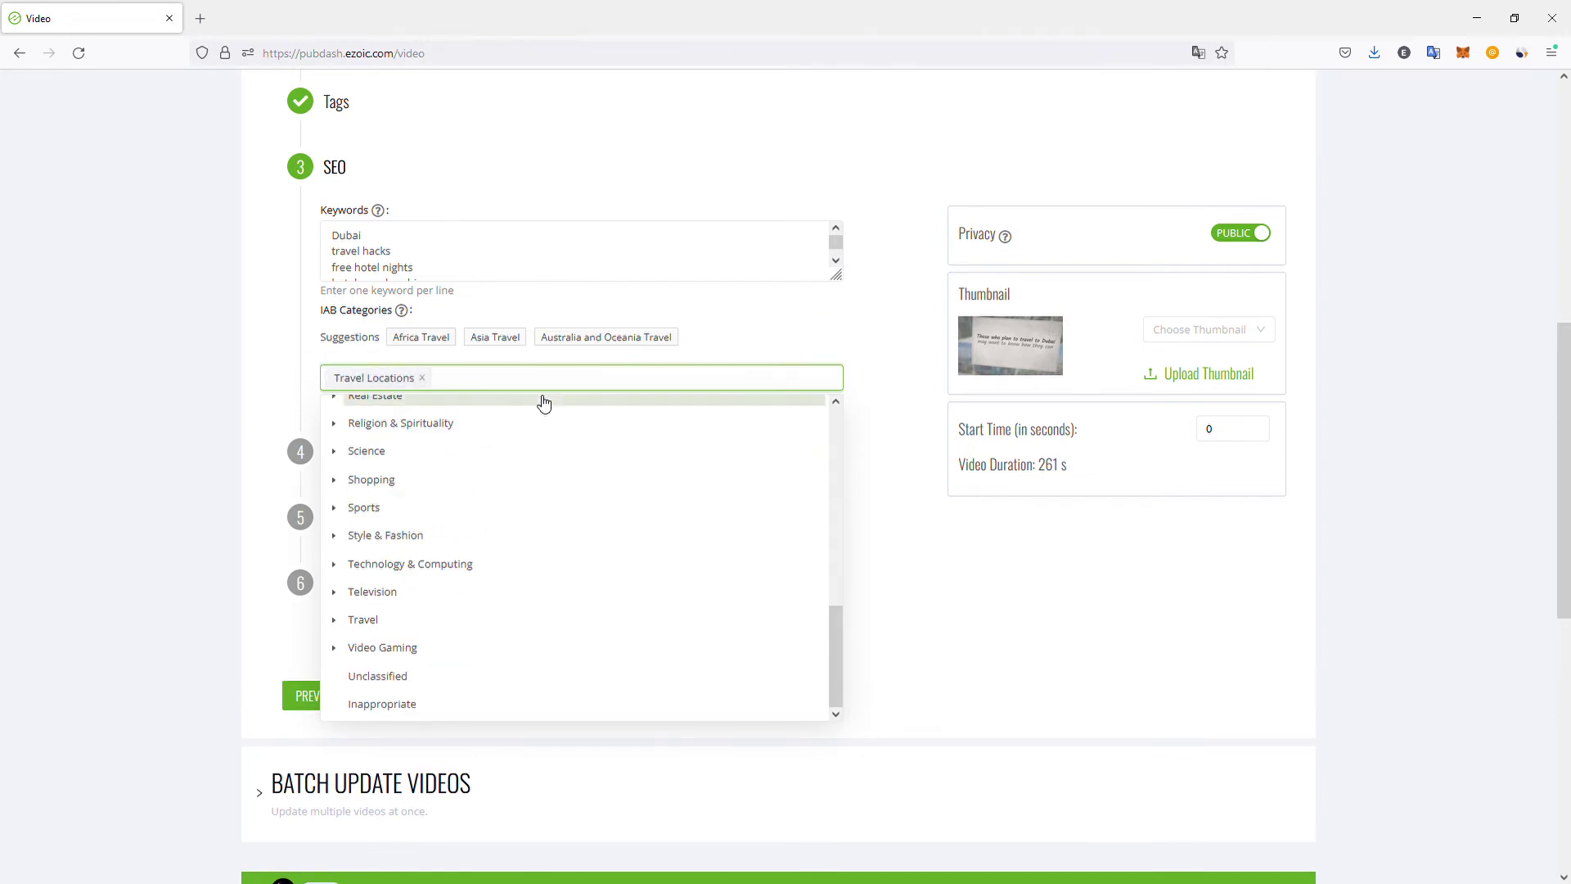
click(297, 387)
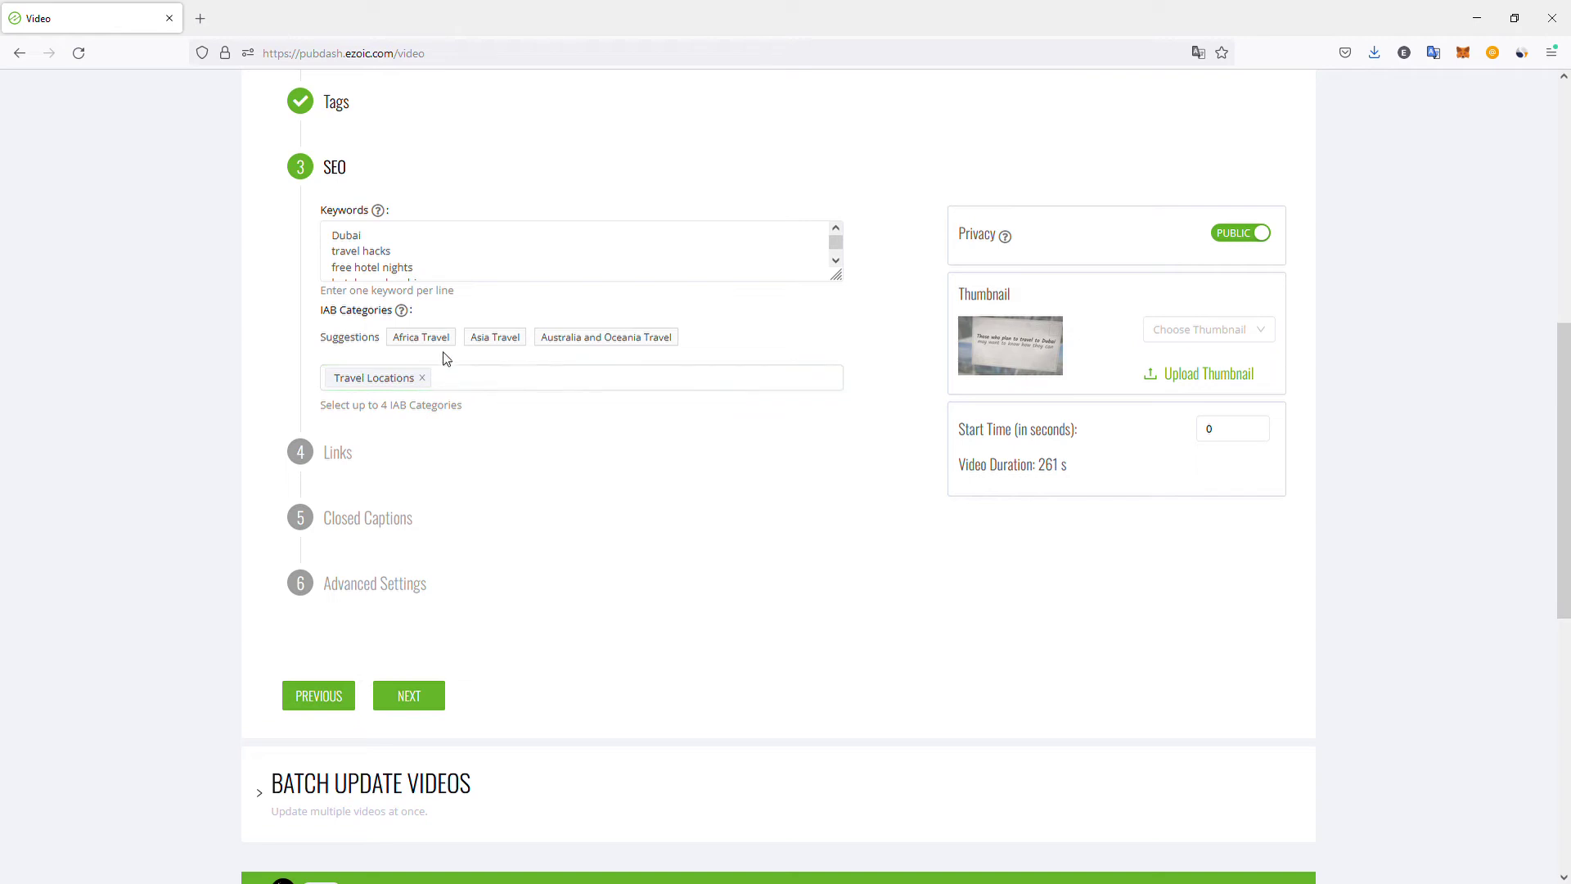
Open the video's Links section, add an empty link entry, and remove it.
click(375, 444)
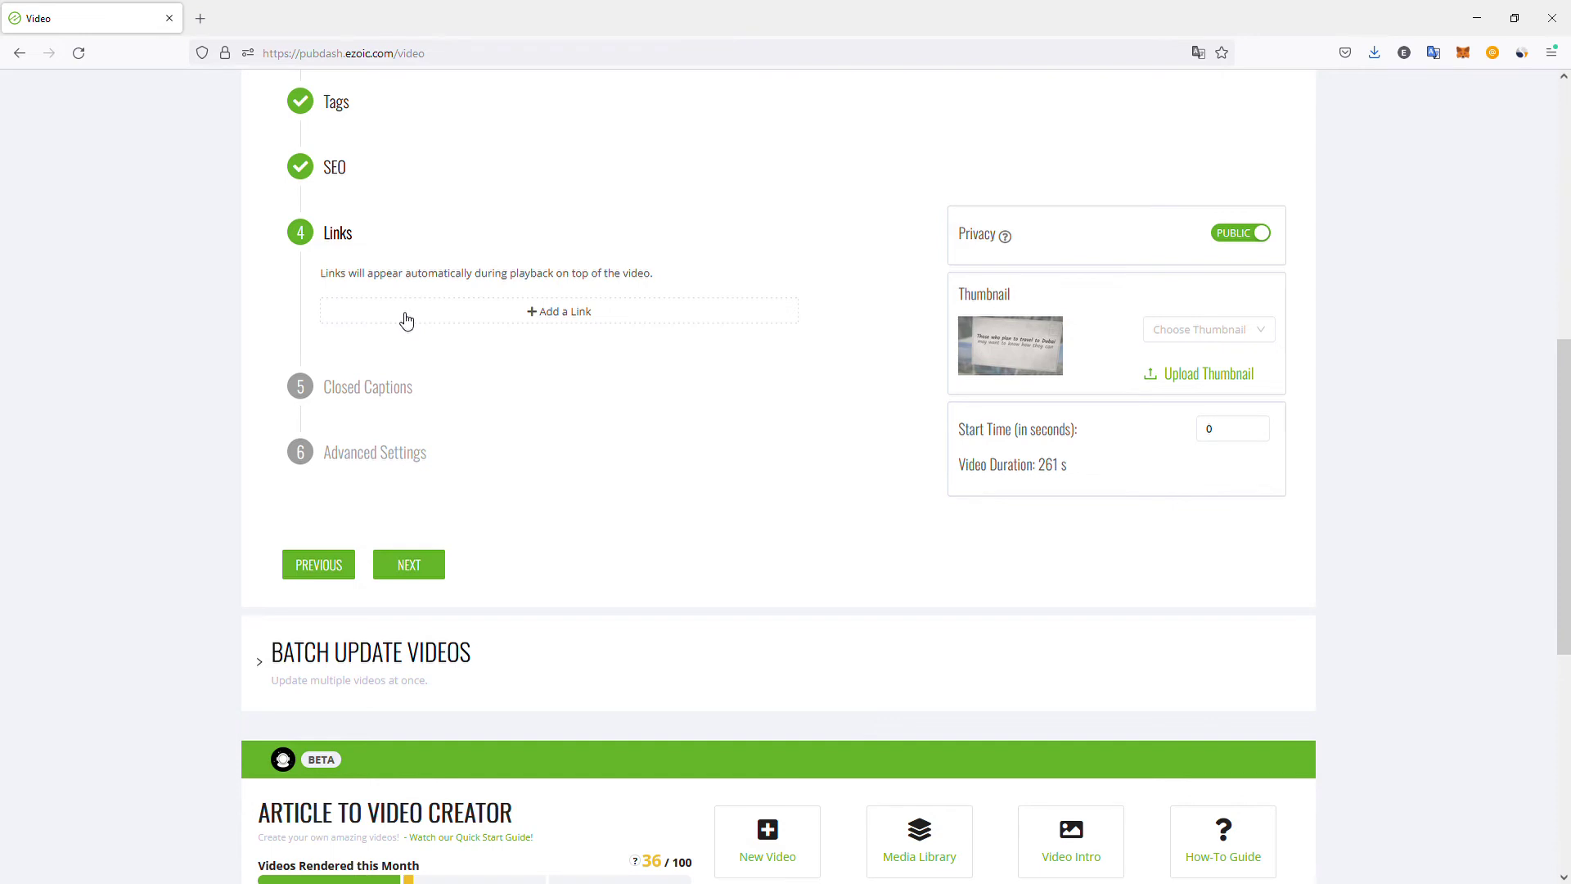
click(514, 316)
click(433, 331)
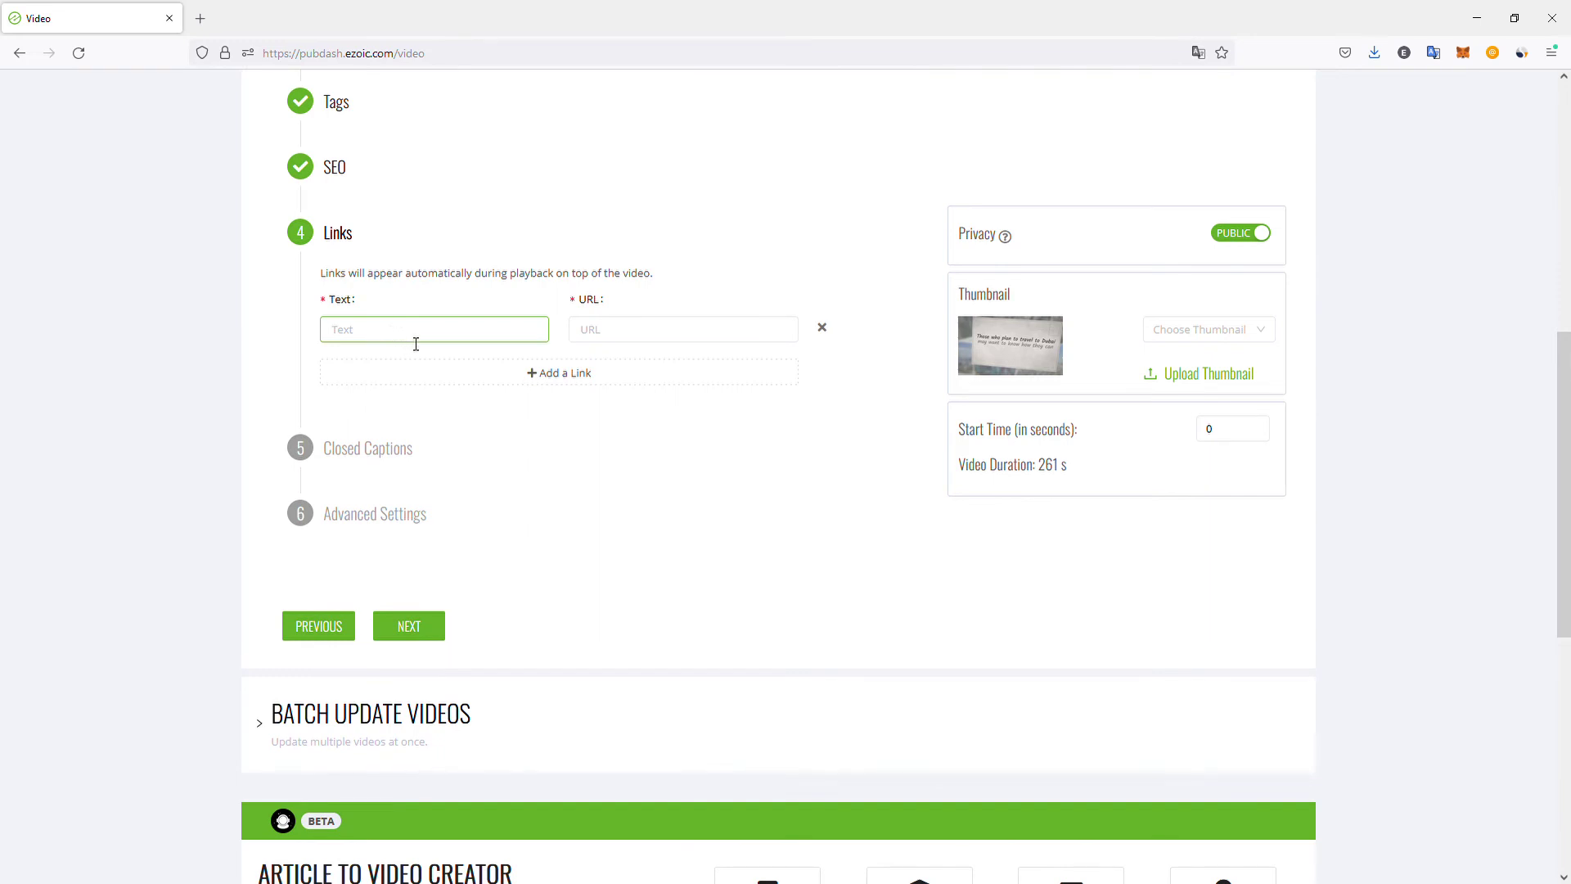
click(626, 330)
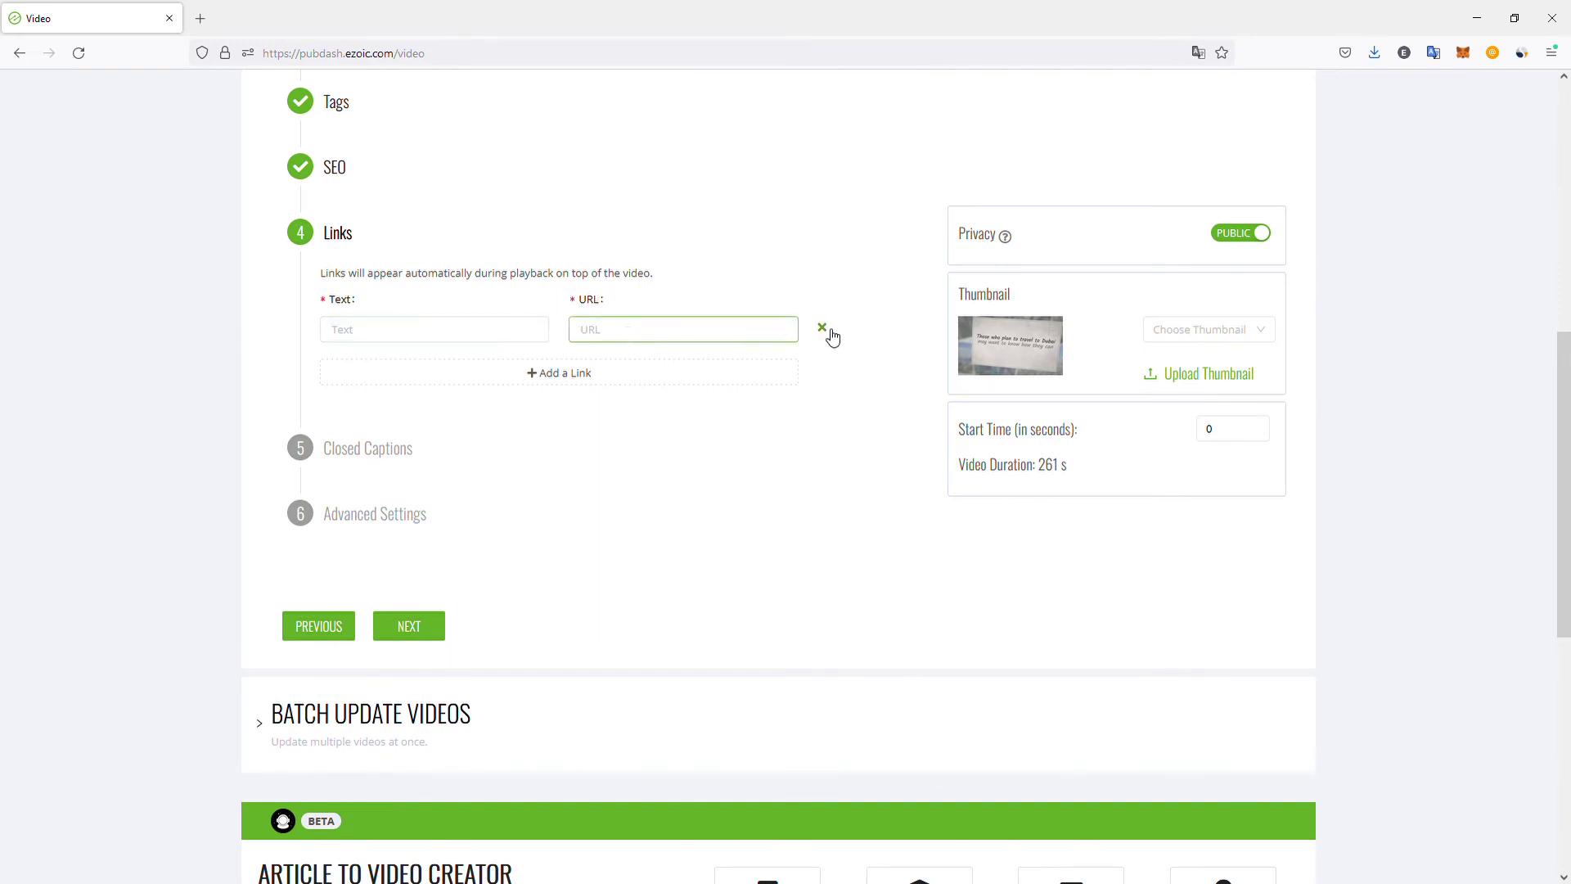
click(823, 329)
Go through the Closed Captions and Advanced Settings sections, and save the Dubai hotel video's configuration.
click(390, 407)
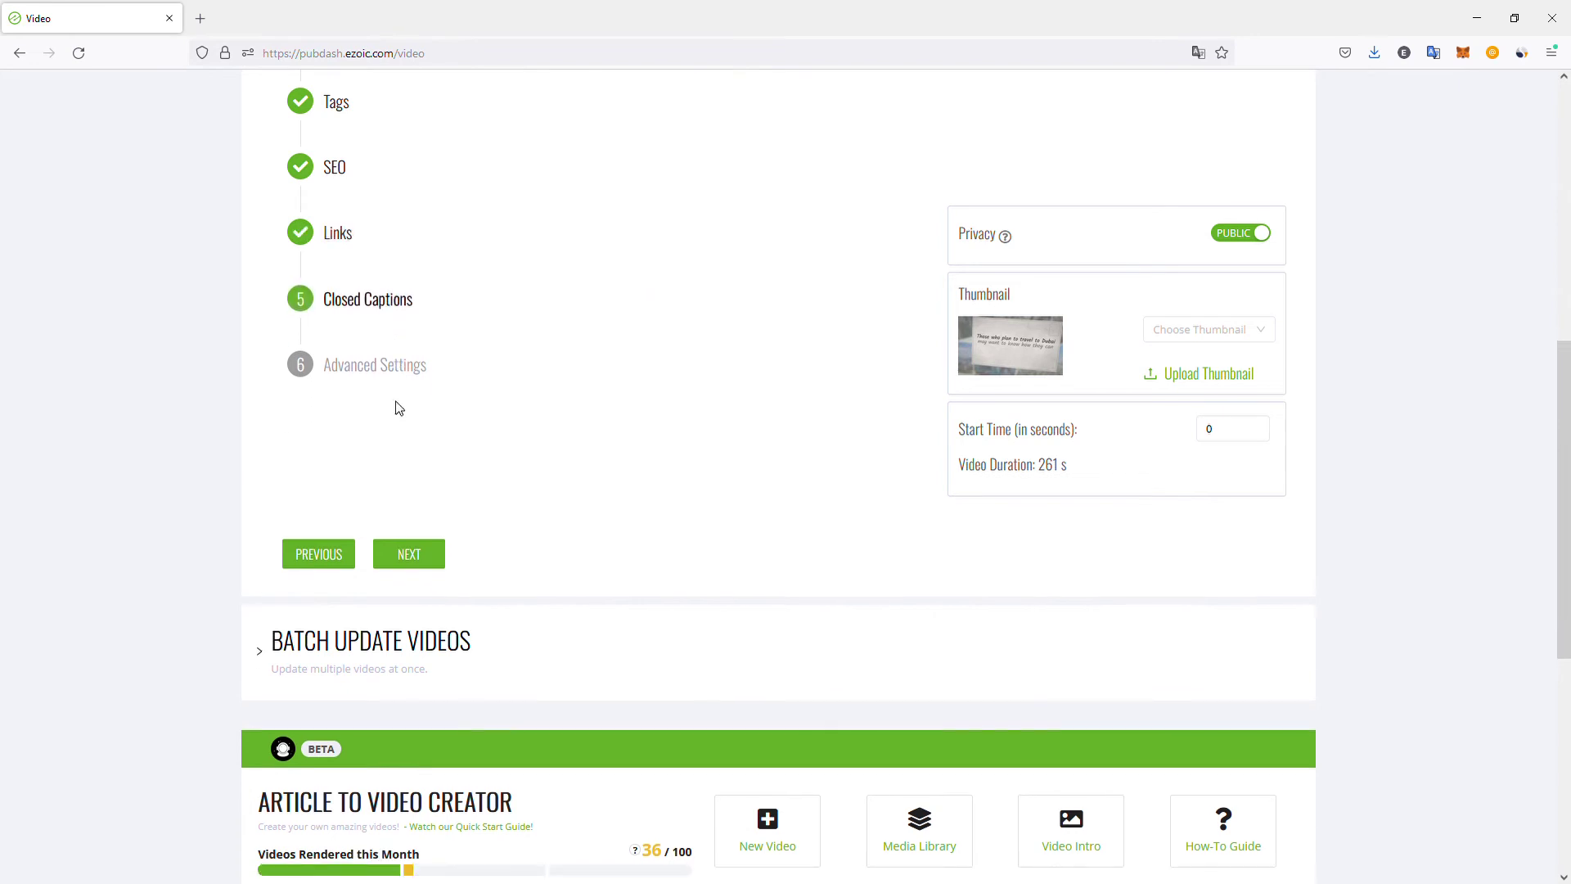
click(382, 483)
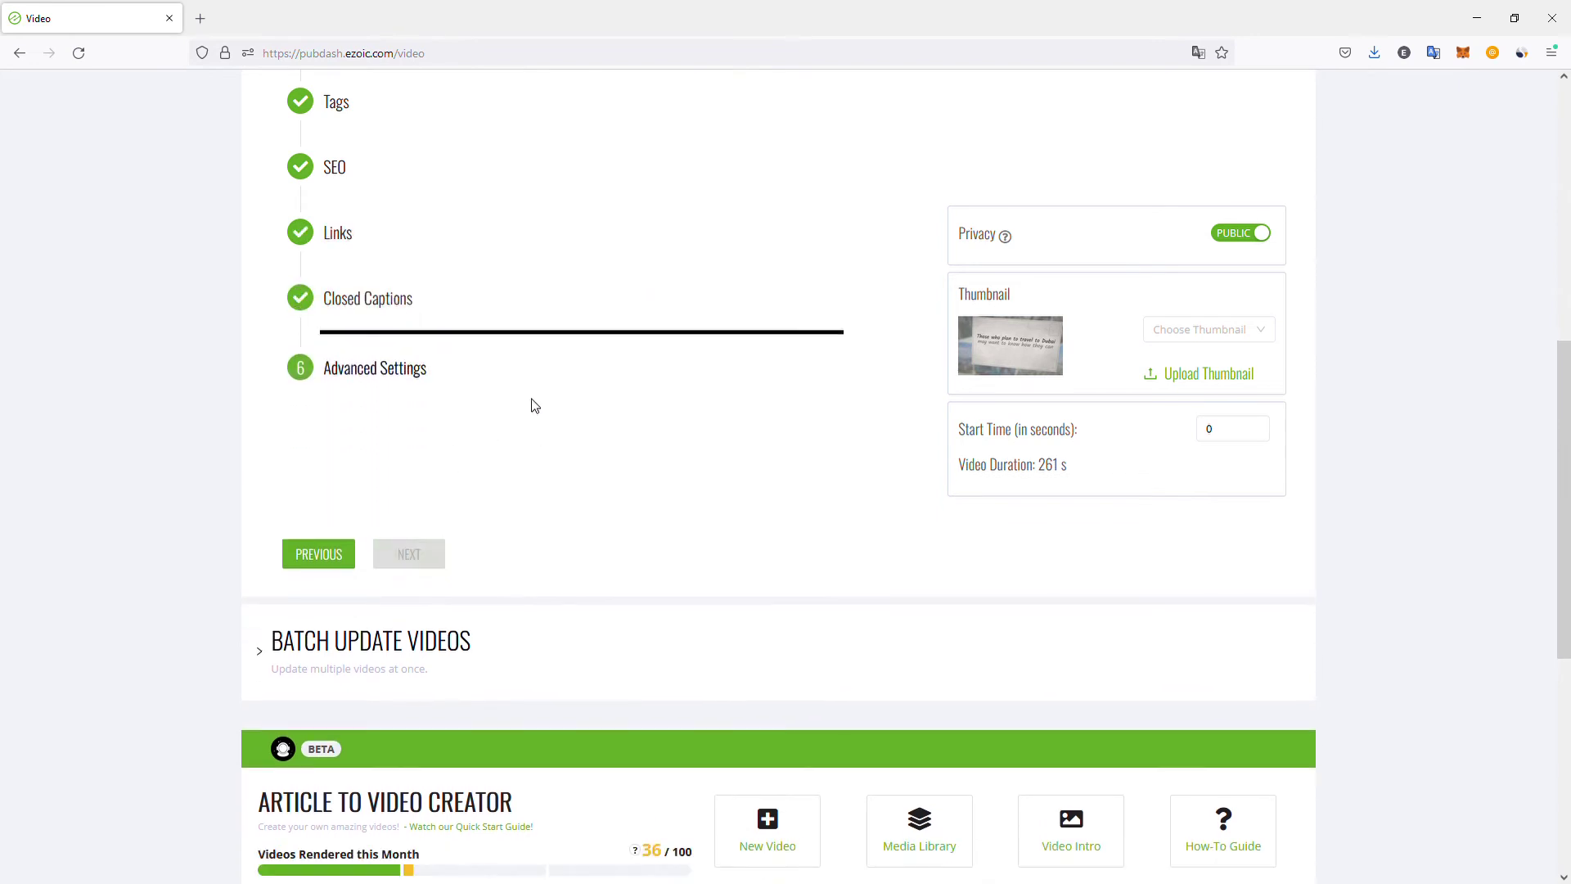
scroll(508, 406, up, 2)
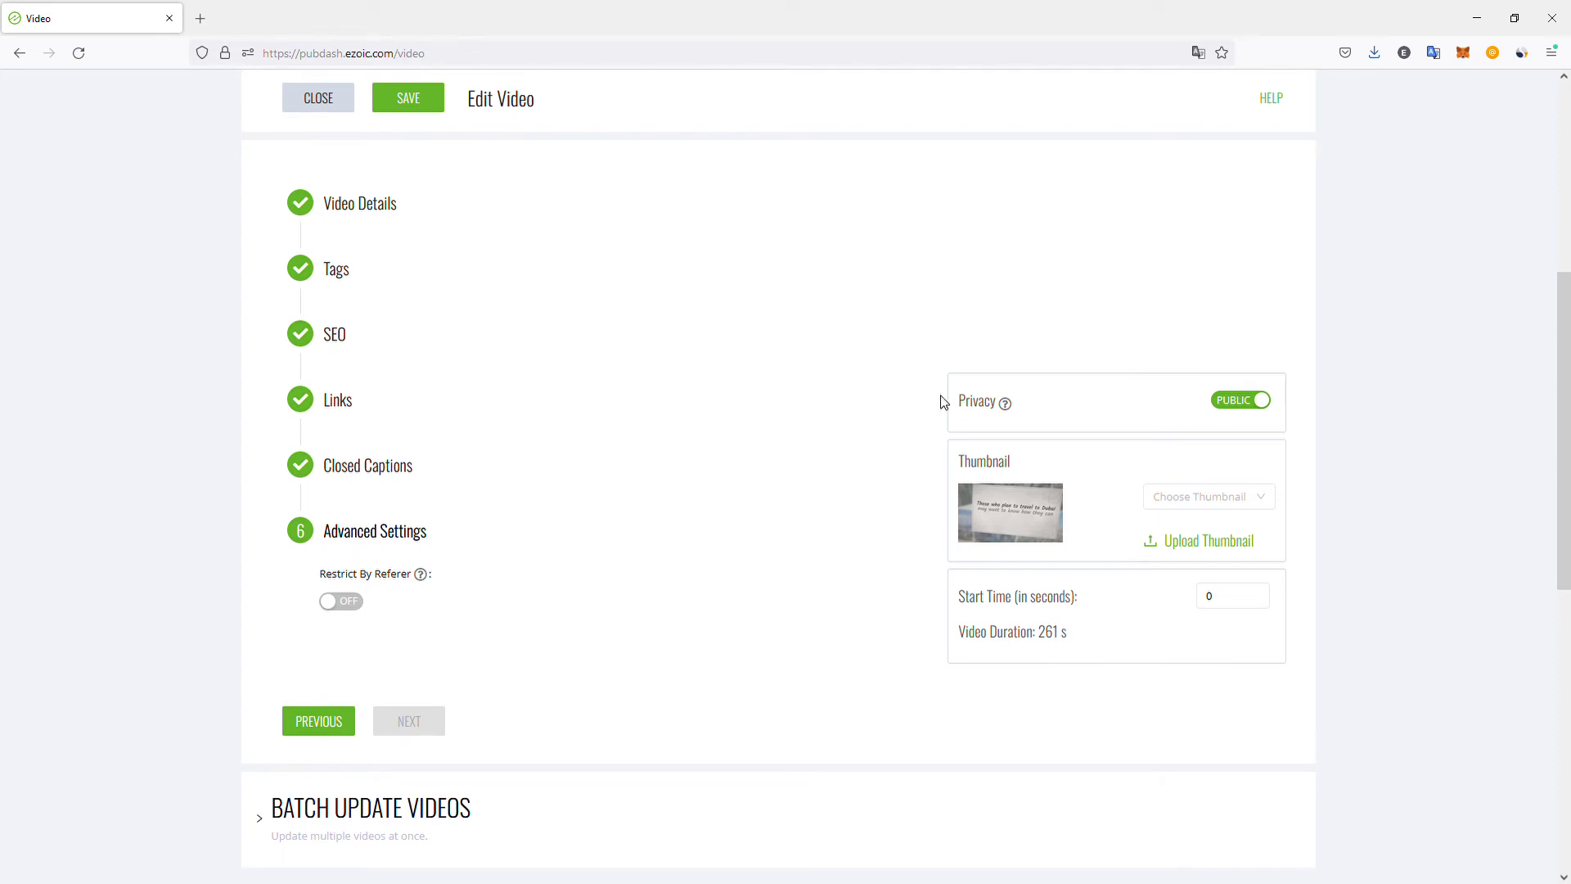
scroll(900, 407, up, 3)
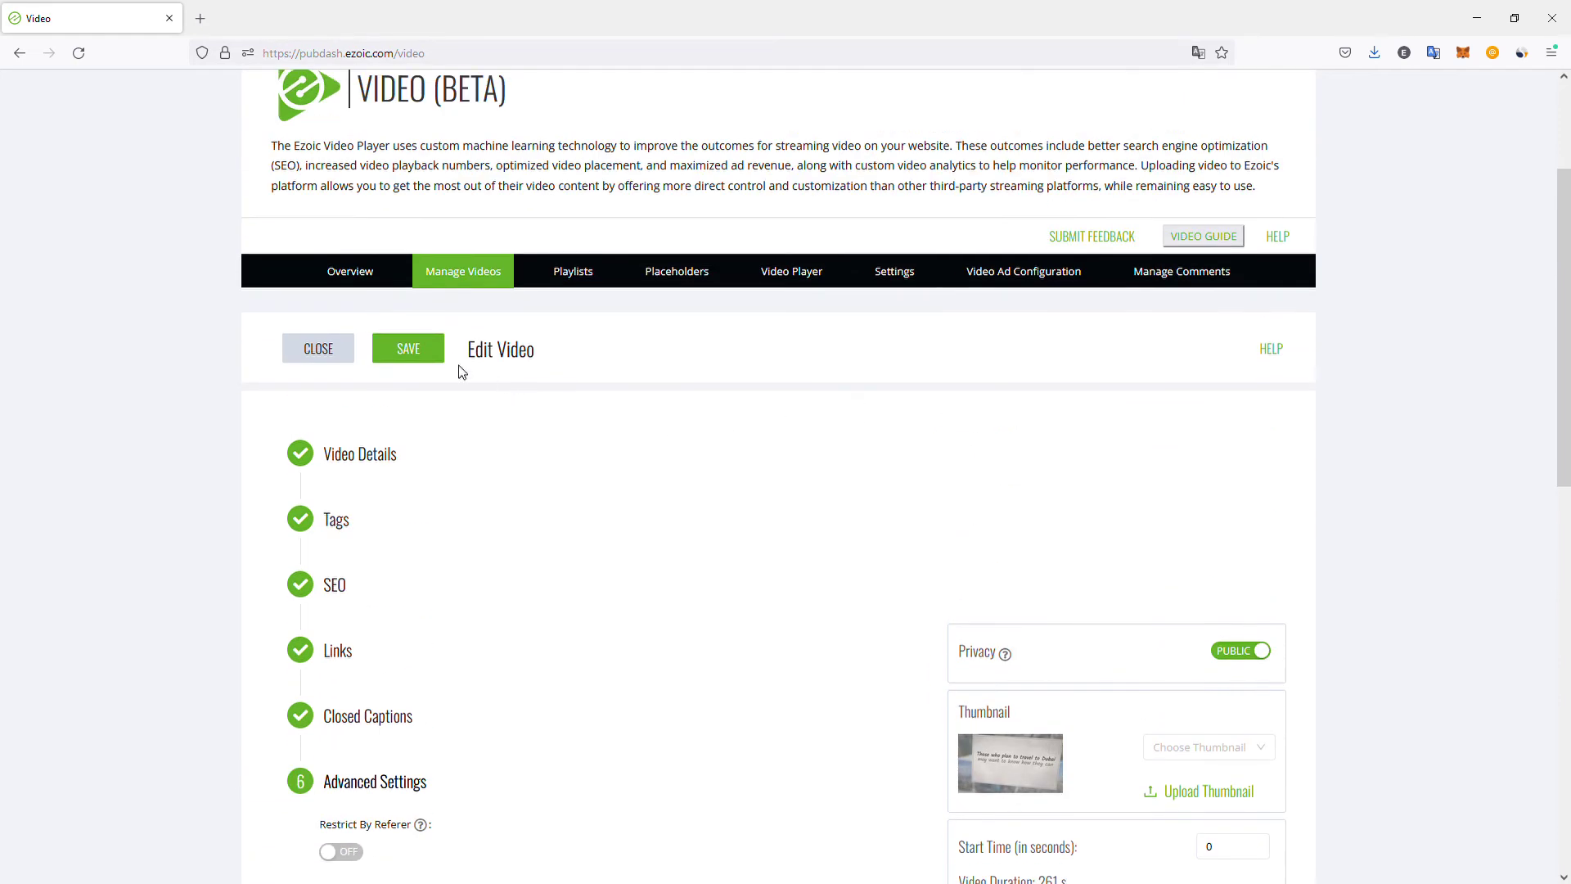
click(435, 357)
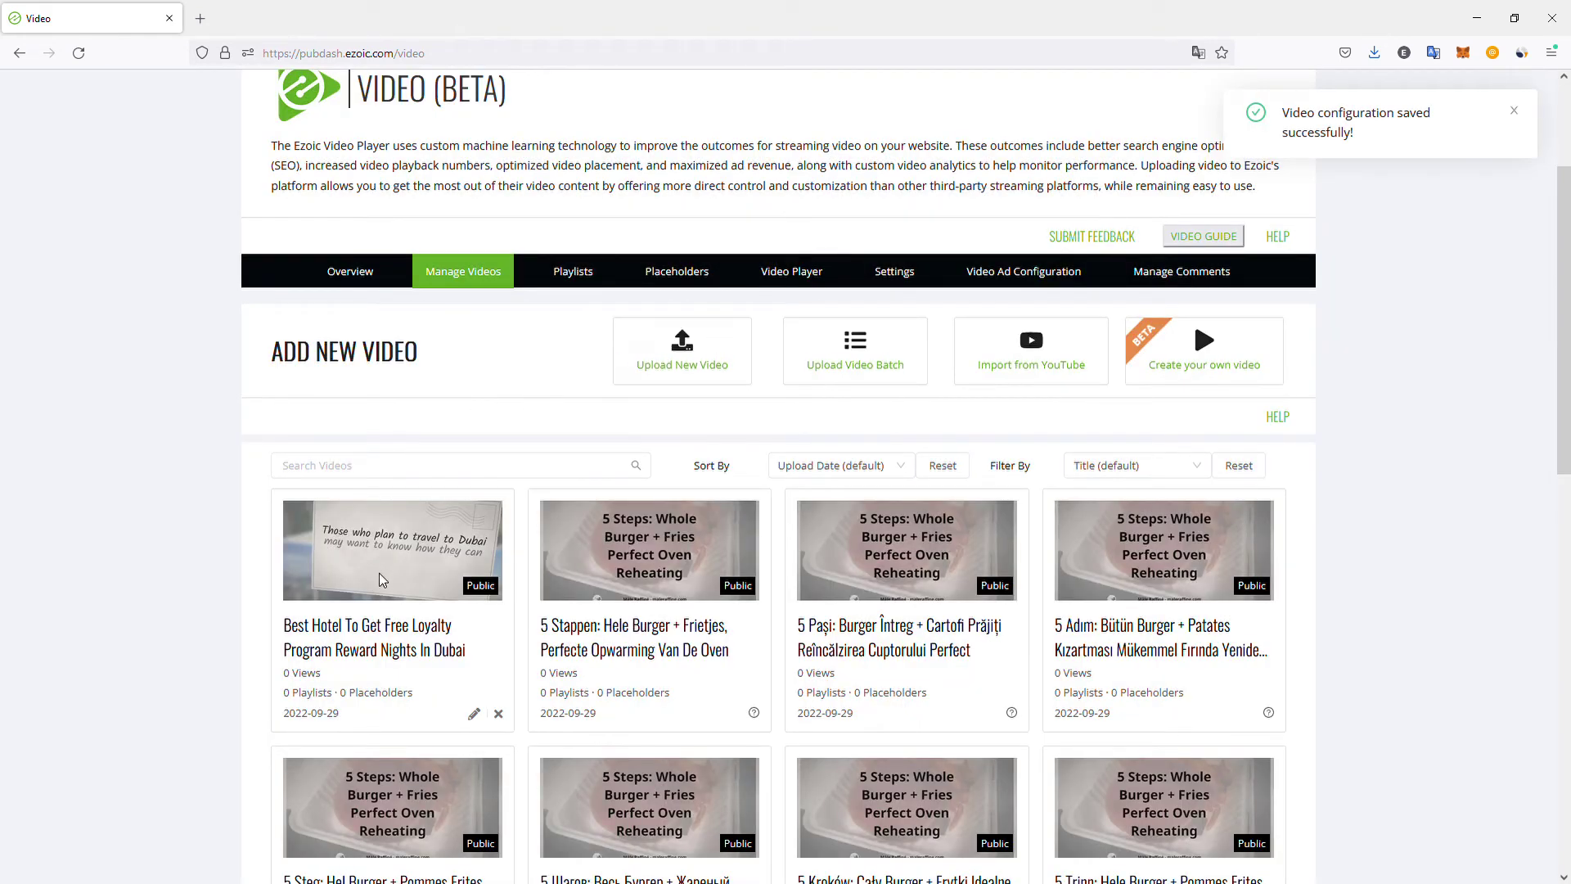
Open humix.com in a new browser tab.
scroll(420, 495, up, 3)
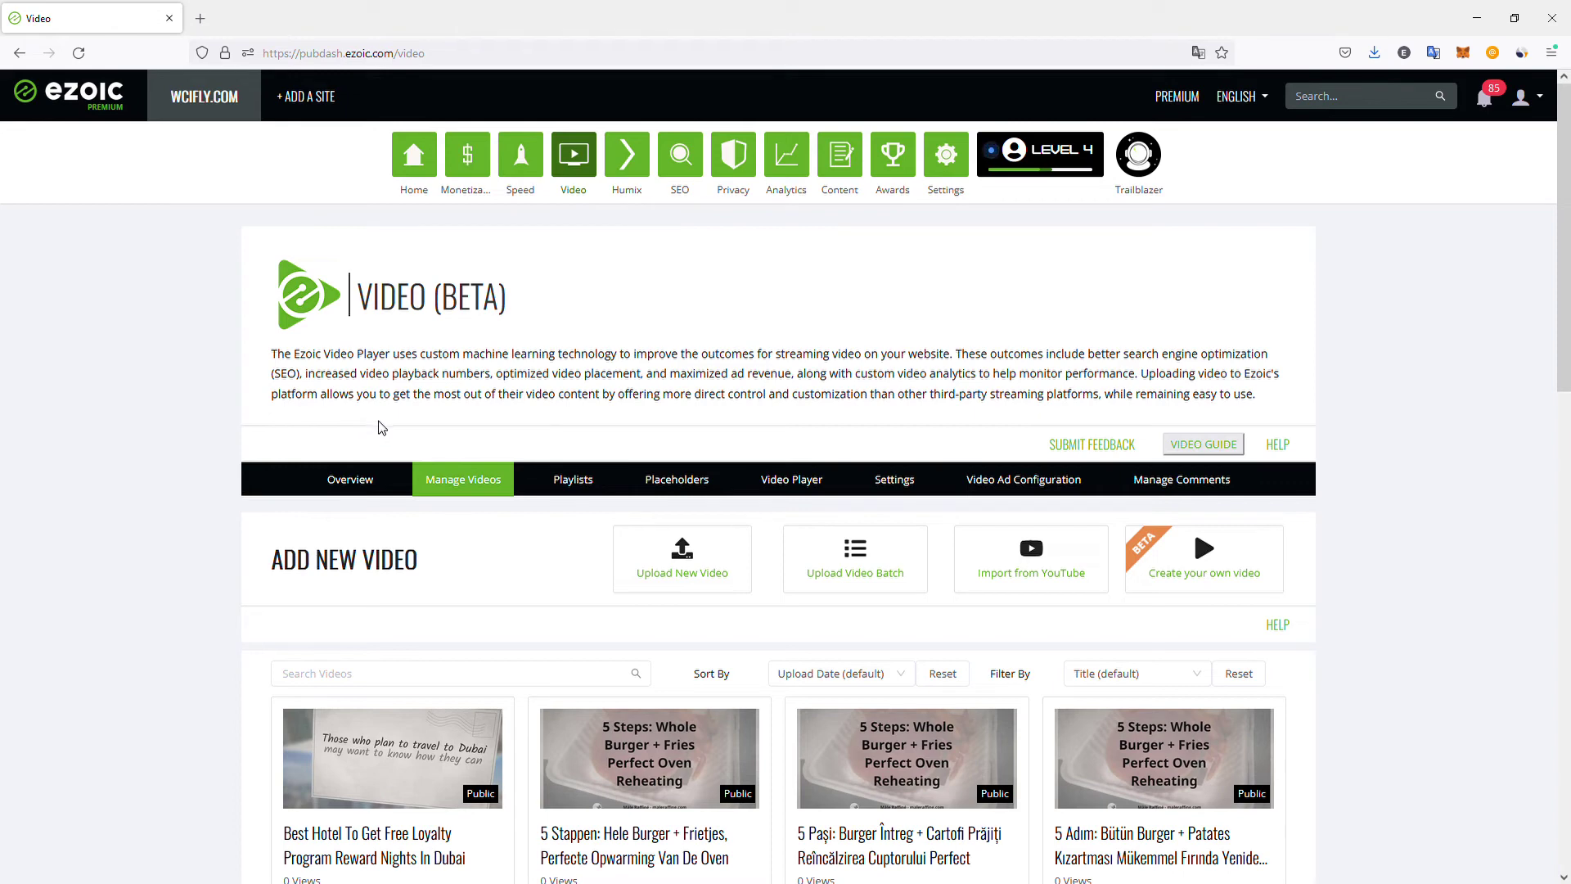
key(ctrl+t)
text(humix)
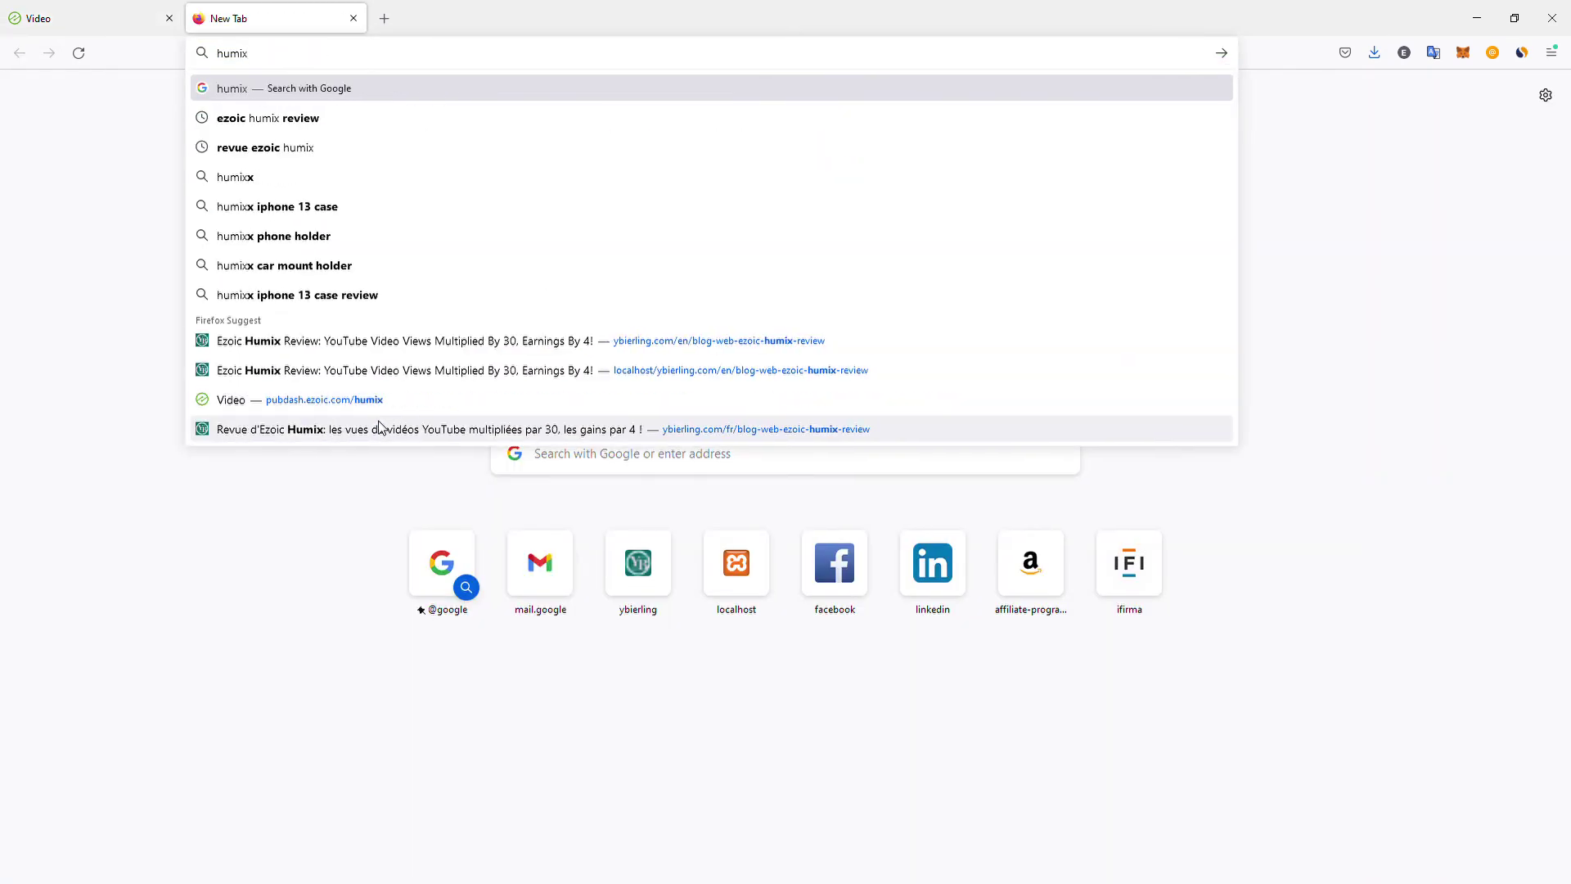
text(.com)
key(Return)
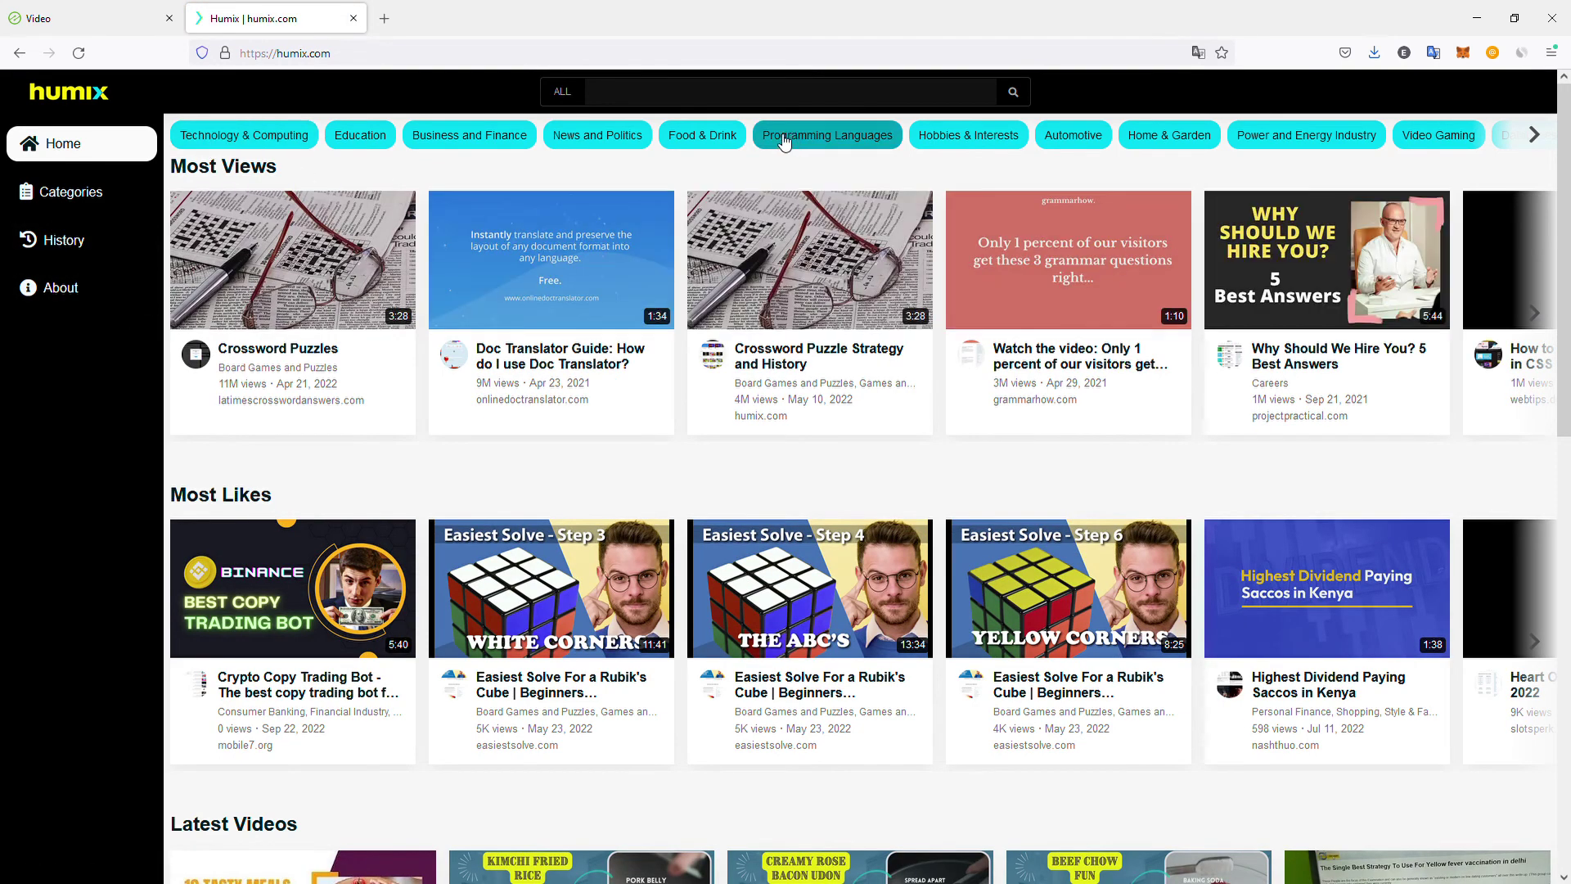
Search Humix for "Best Hotel To Get Free Loyalty Program Reward Nights In Dubai", the video title shown in the managed videos list.
key(ctrl+Tab)
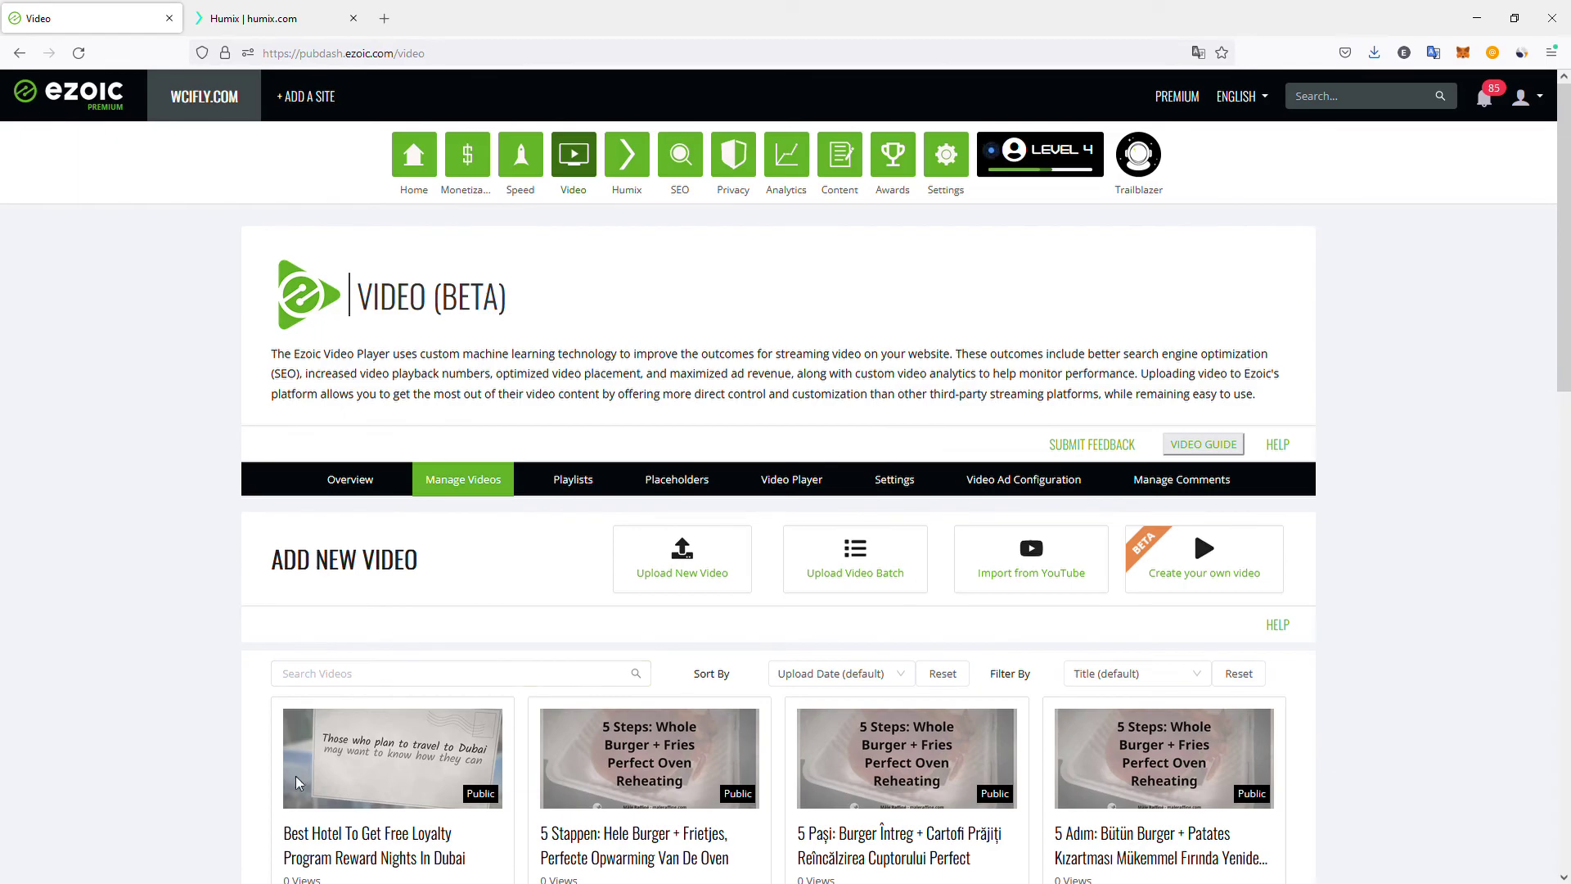
key(ctrl+Tab)
key(ctrl+Tab)
key(ctrl+Tab)
text(Best Hotel To Get Free Loyalty Program Reward Nights In Dubai)
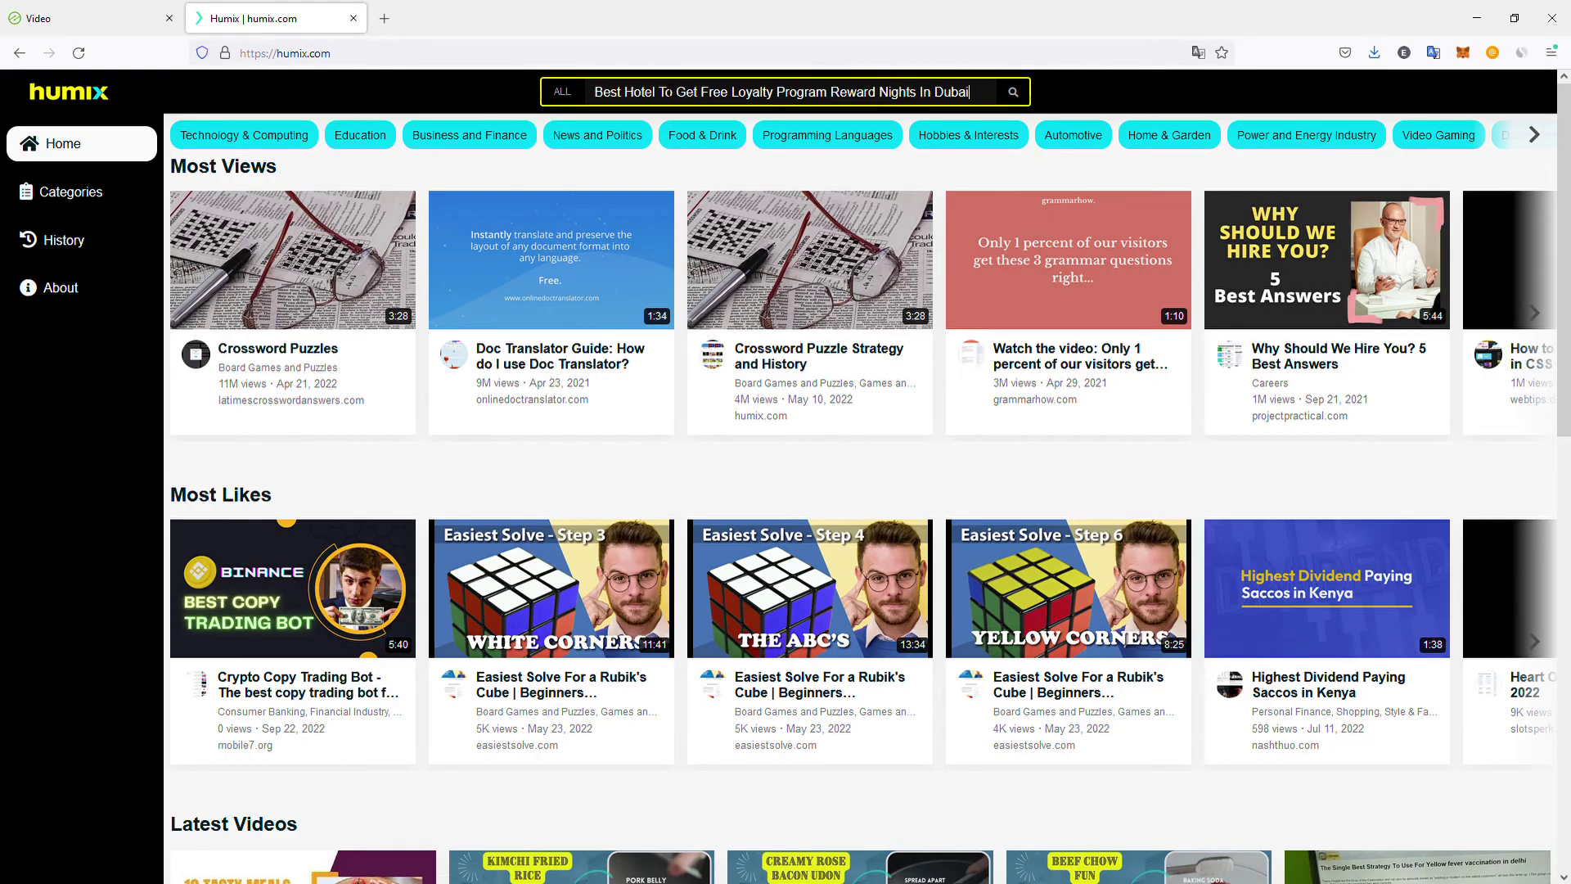
key(Return)
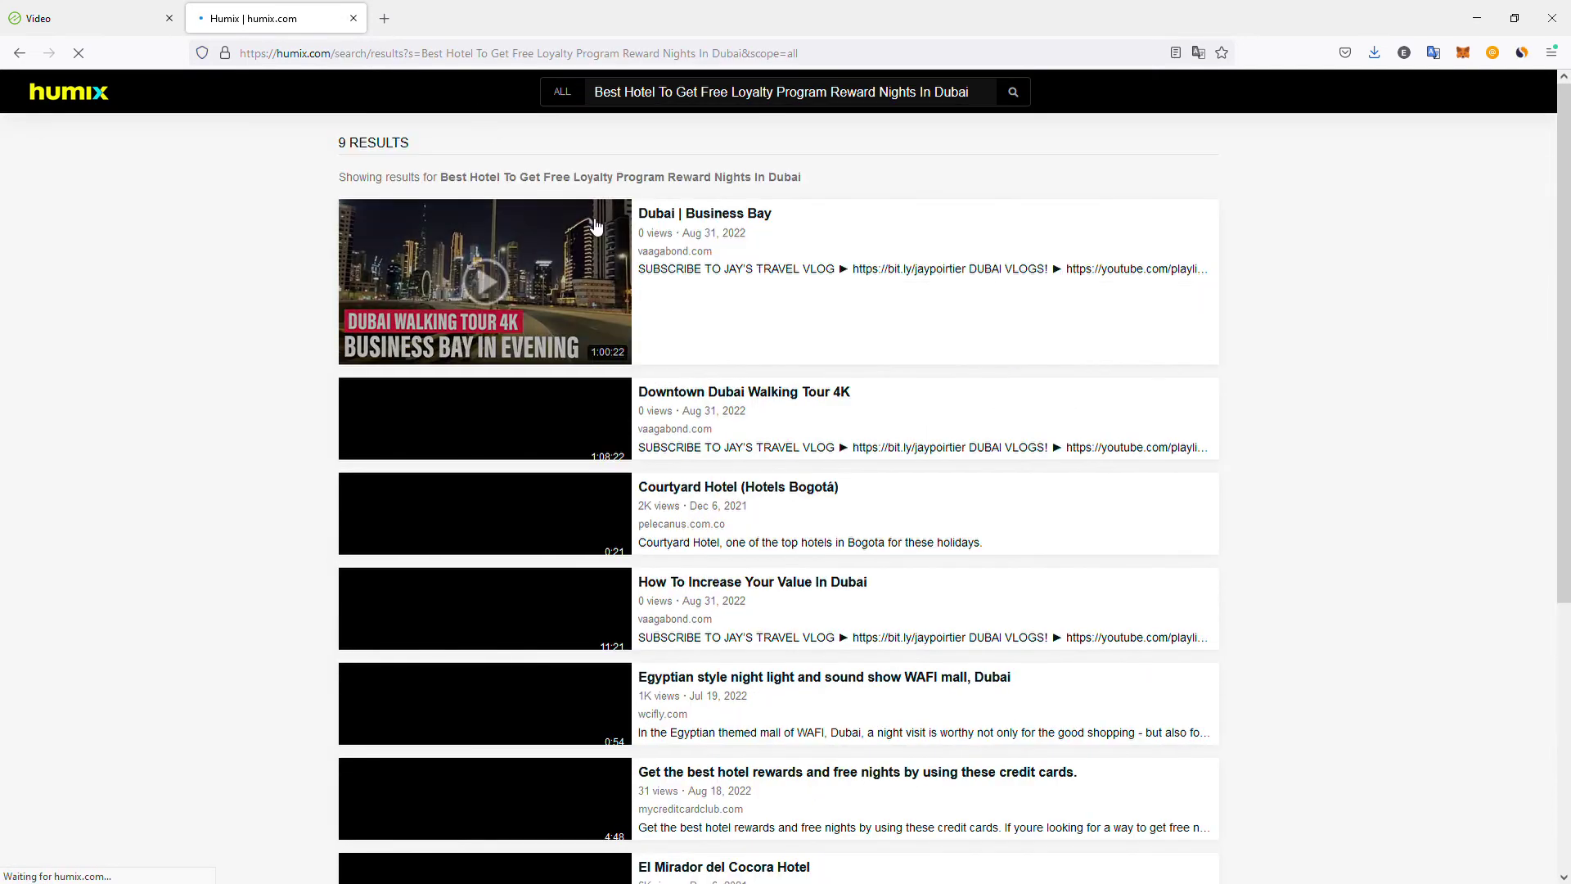
Look through the Humix search results for the Dubai hotel video, and open the "Dubai | Business Bay" video.
scroll(626, 294, down, 13)
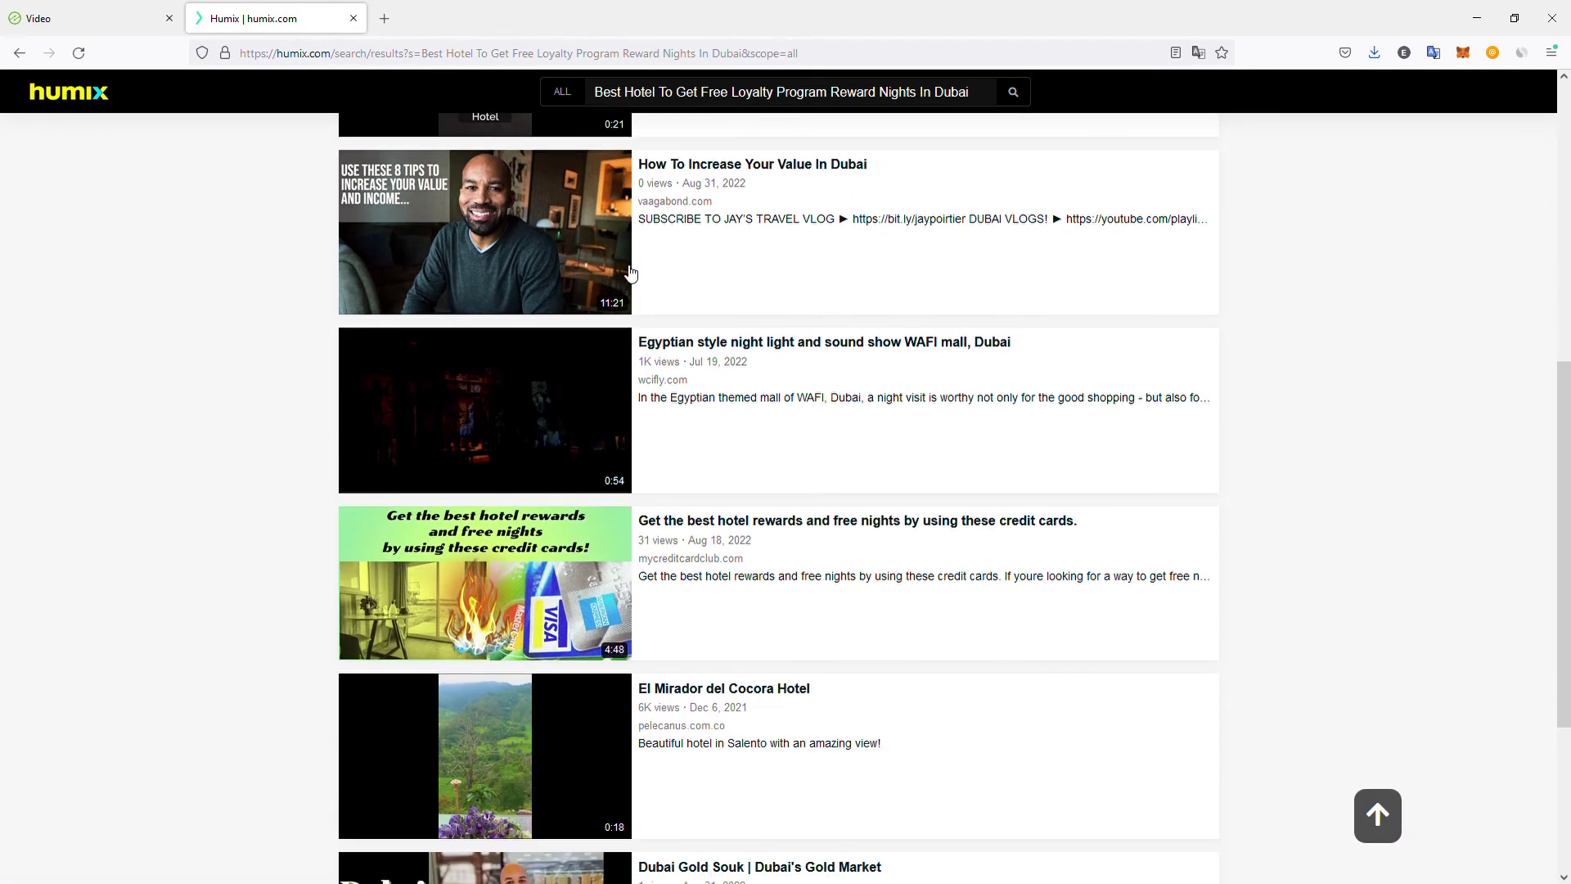
scroll(626, 304, down, 1)
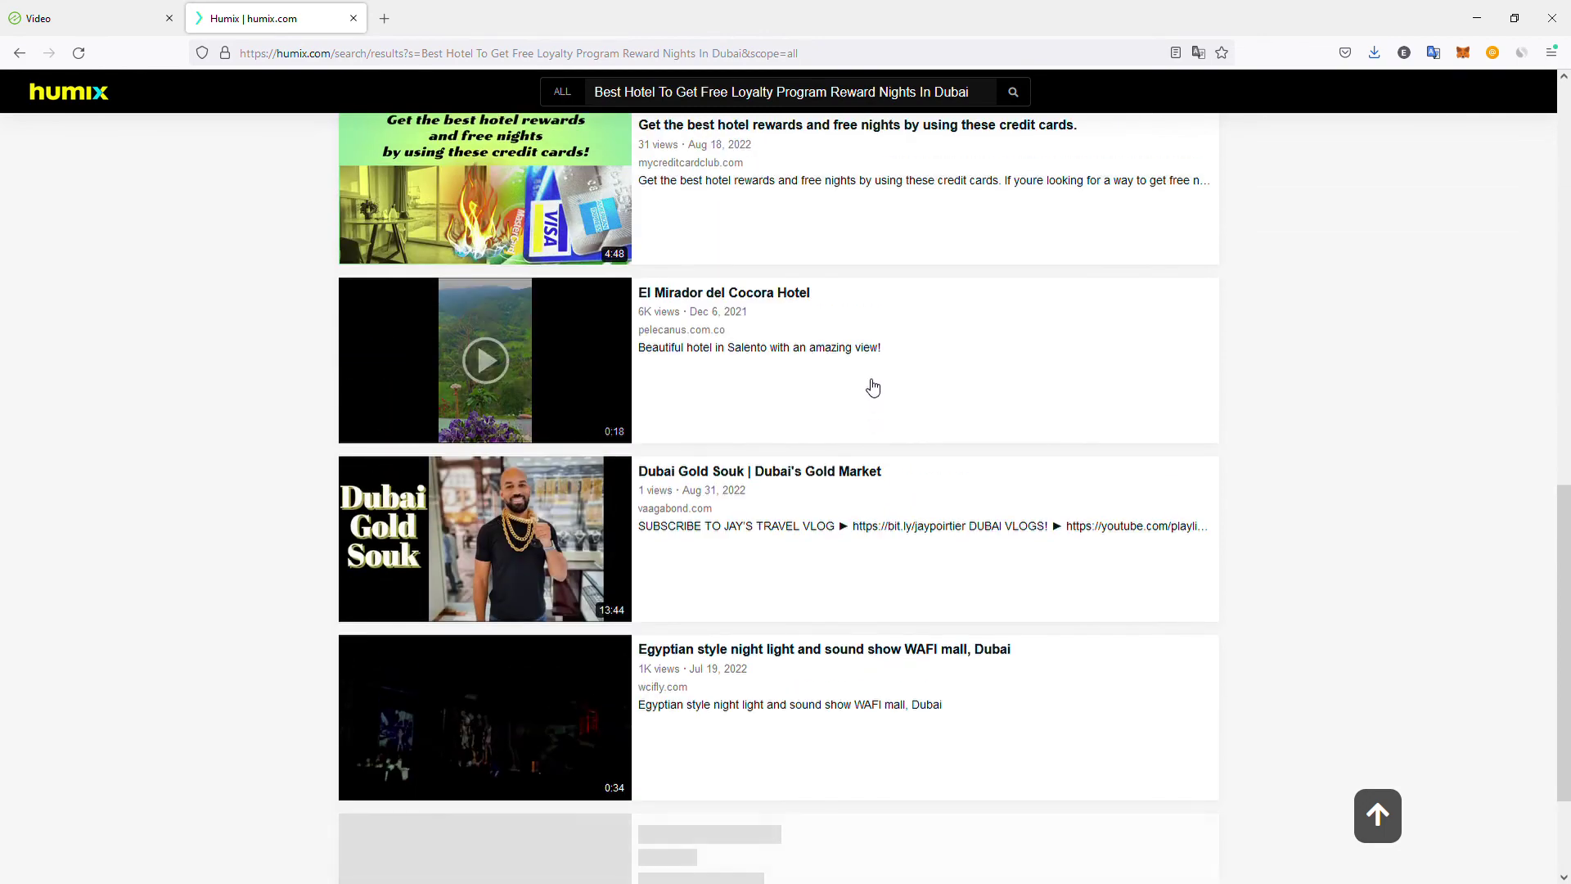
scroll(914, 371, up, 8)
scroll(909, 370, up, 5)
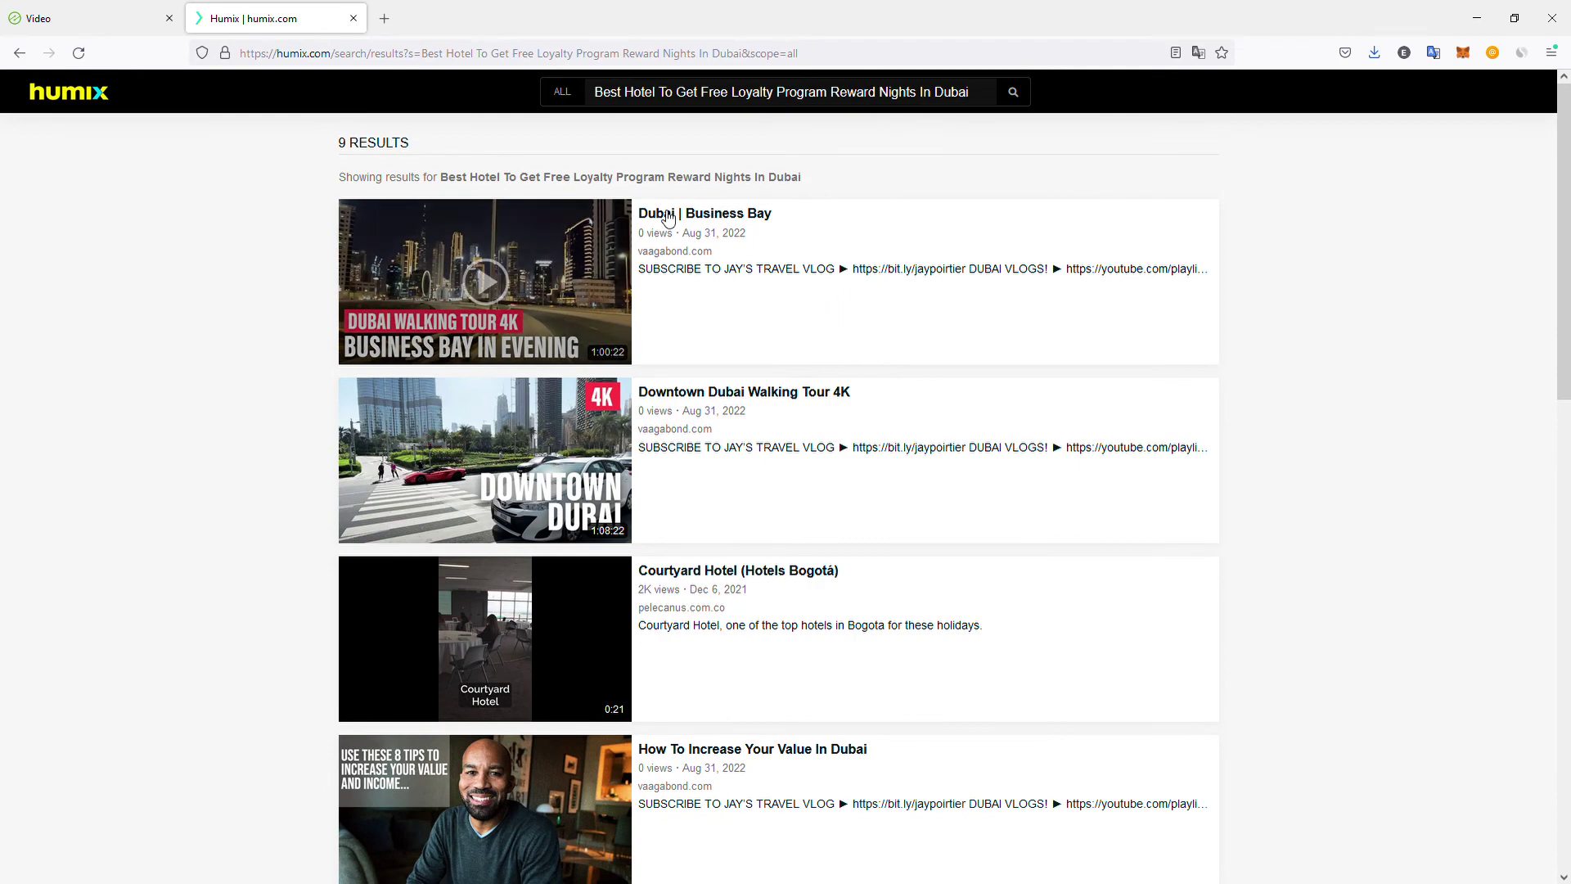
scroll(666, 239, down, 7)
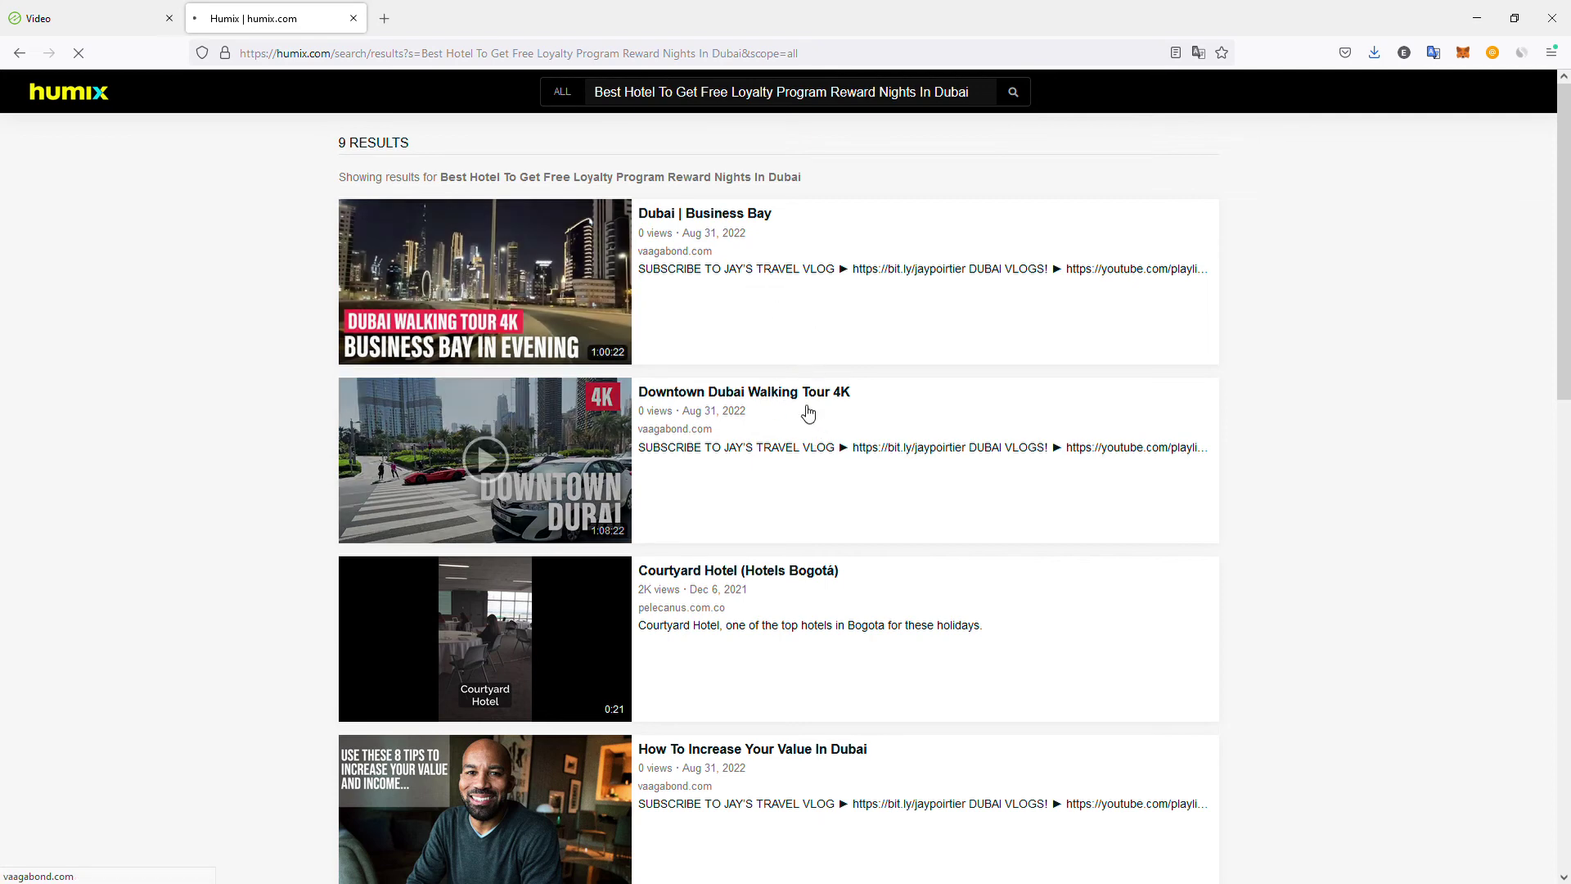
click(712, 266)
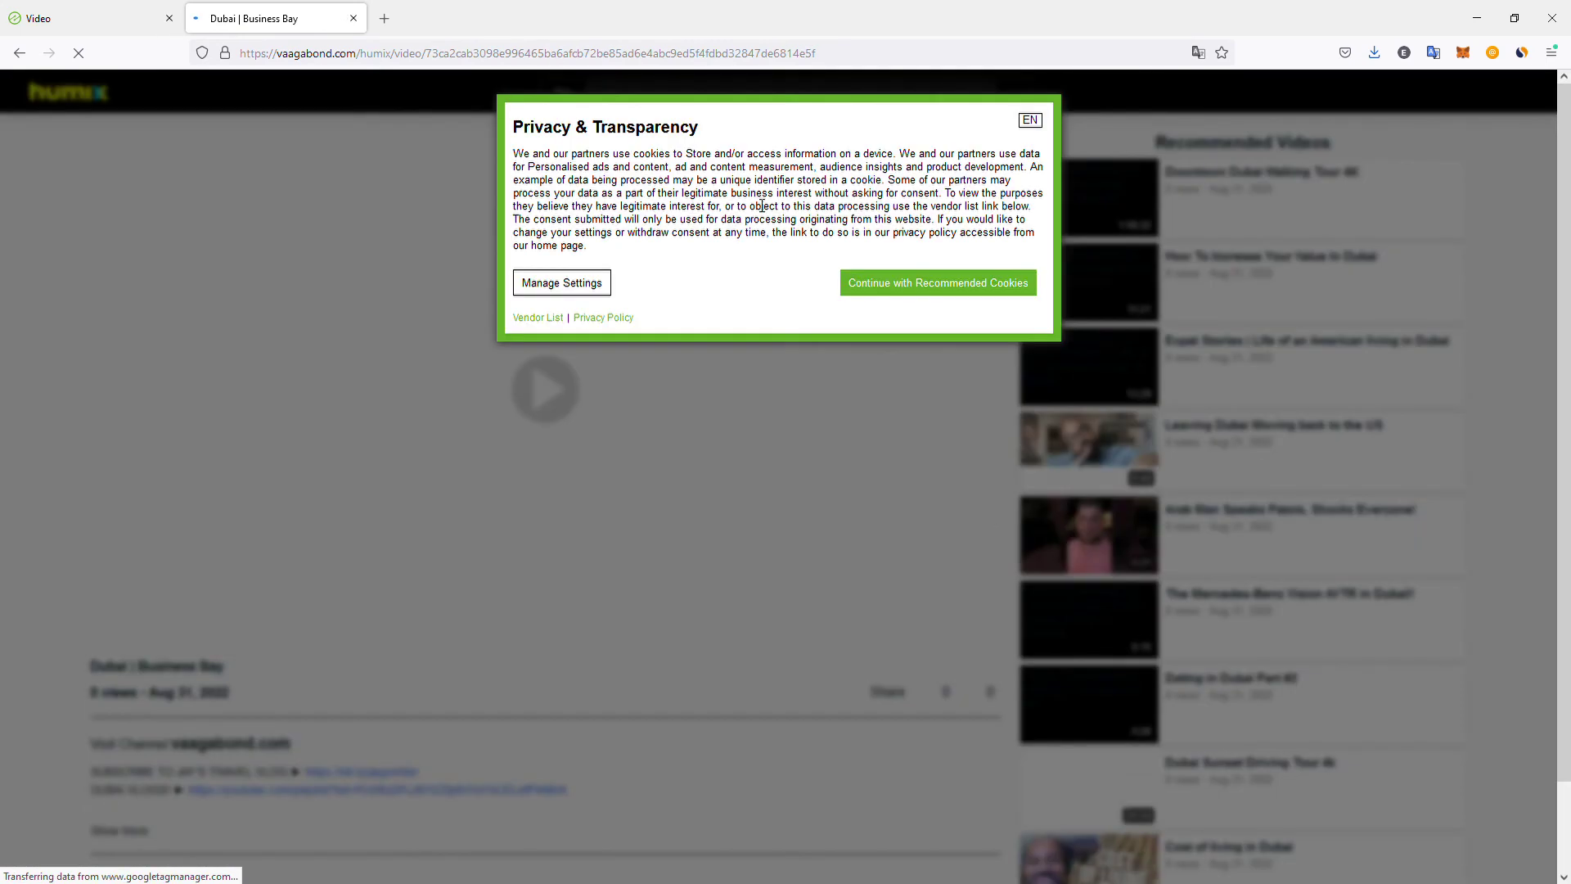
Accept the recommended cookies and look over the "Dubai | Business Bay" video page, including its channel link, description and comments.
click(941, 284)
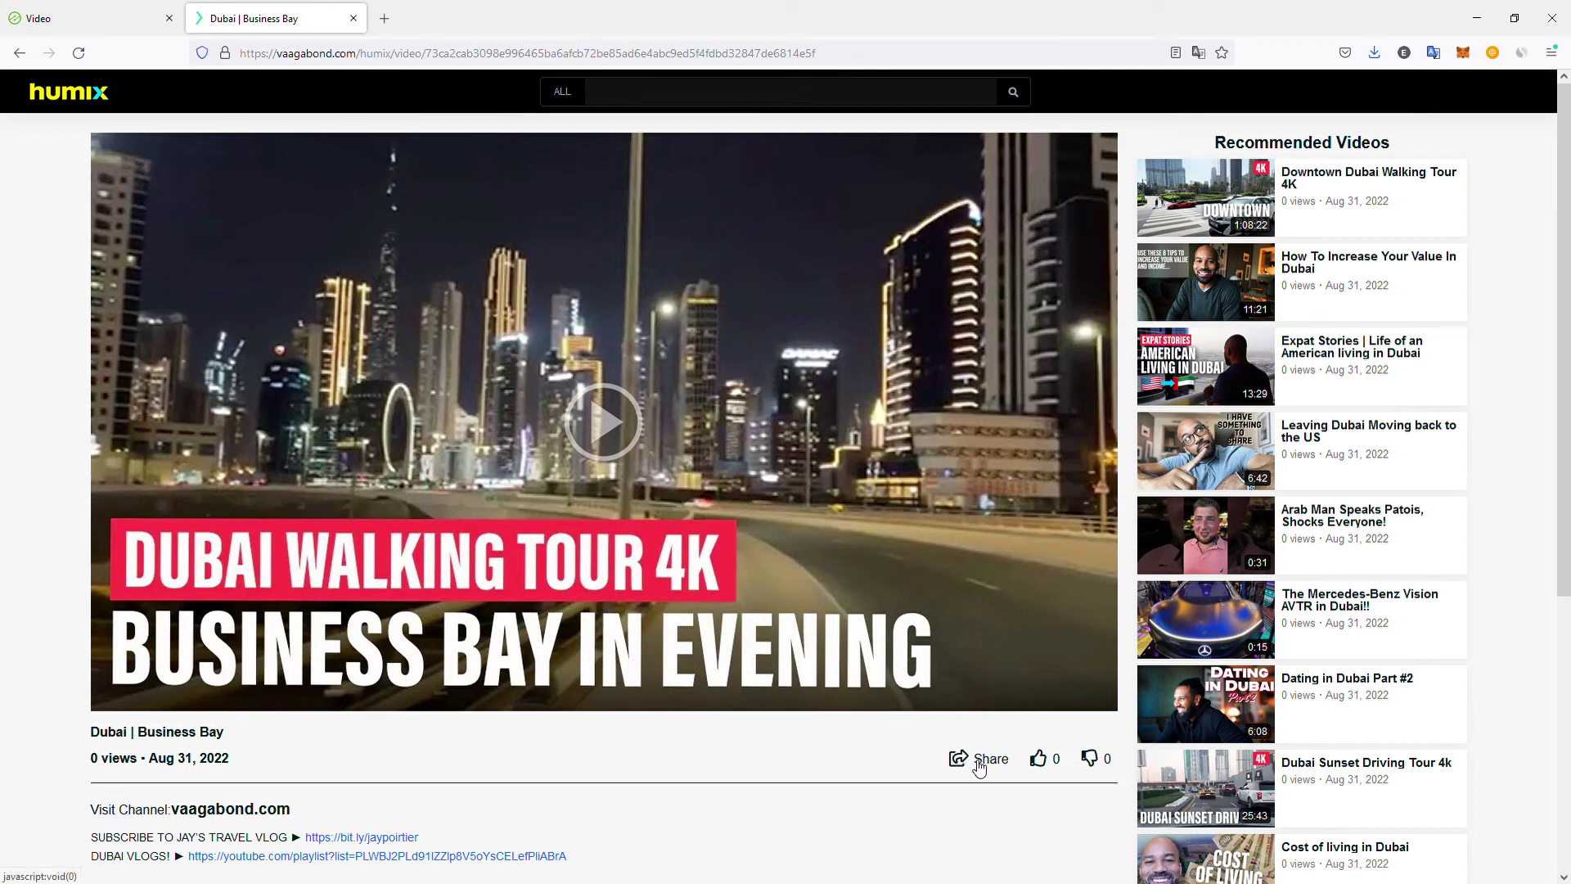
scroll(233, 773, down, 2)
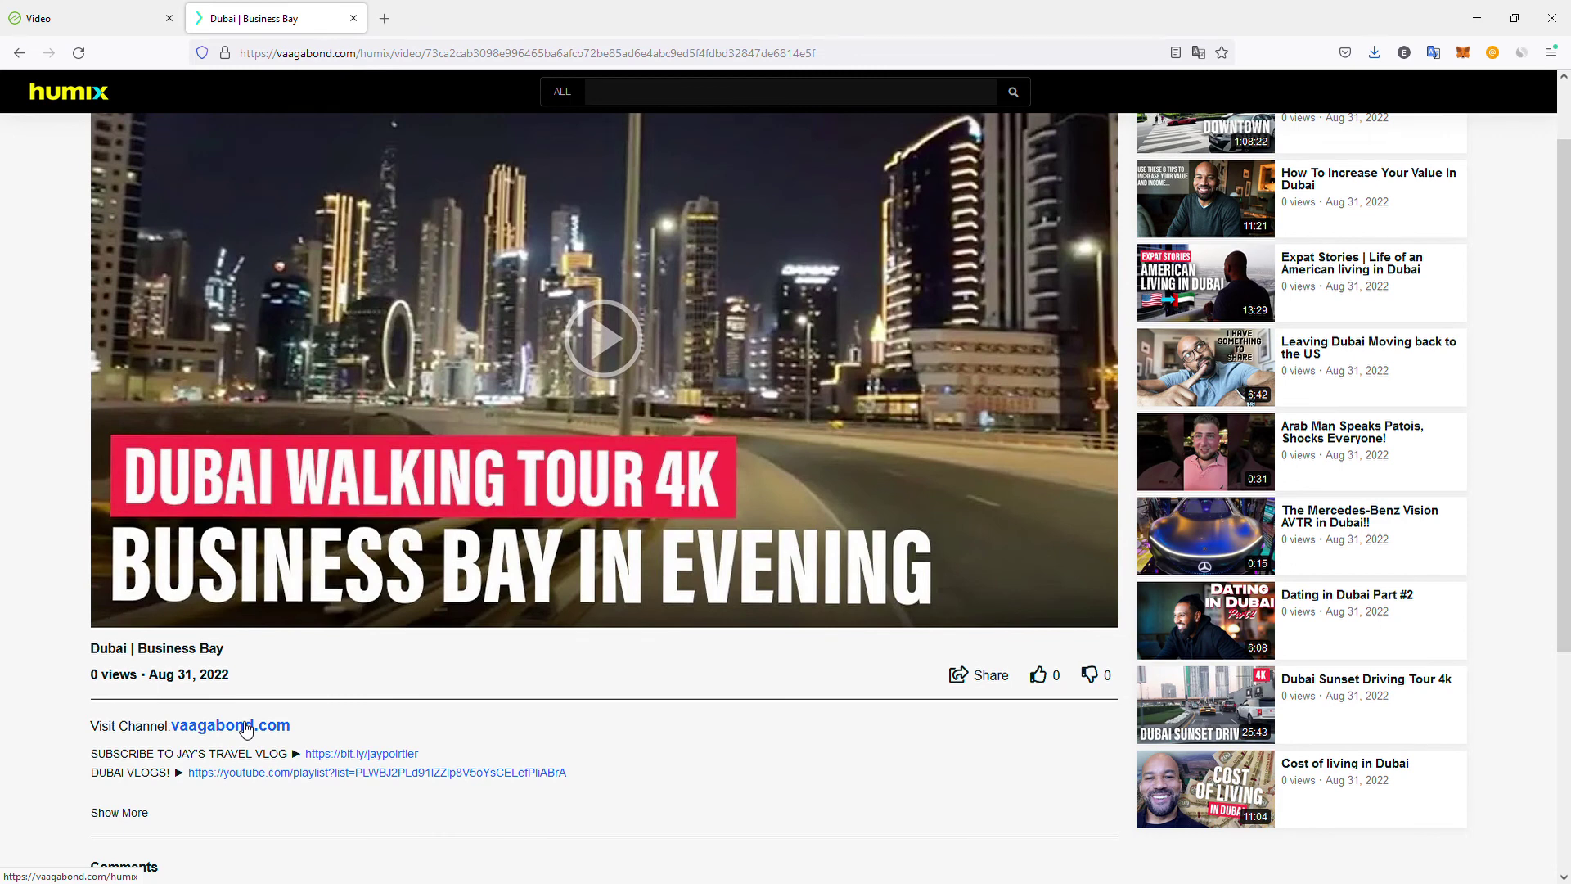
scroll(246, 728, down, 2)
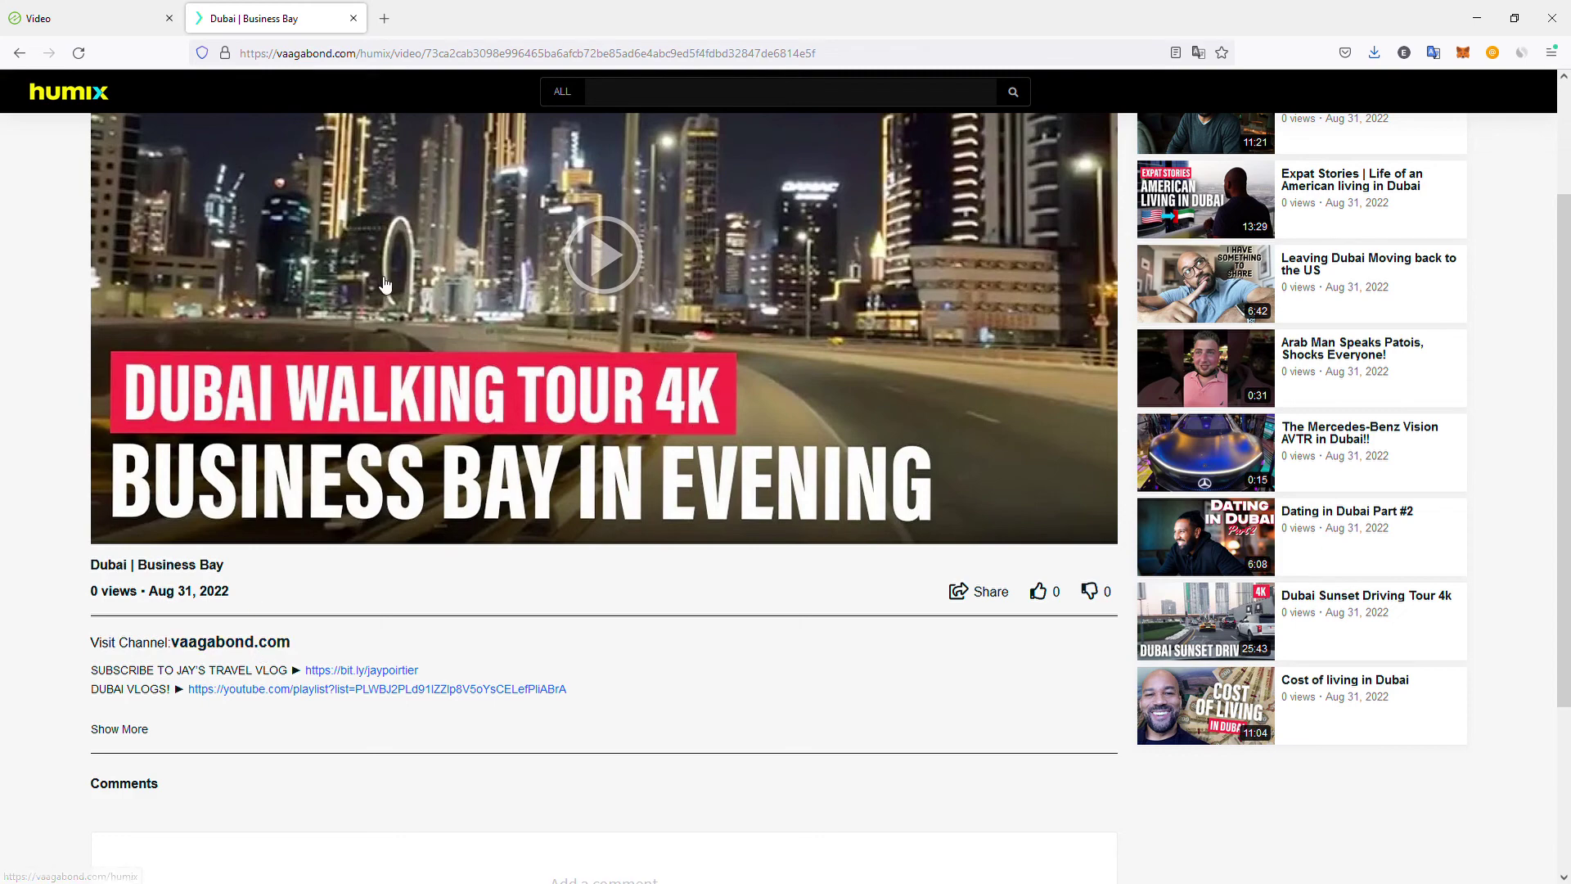
scroll(384, 286, down, 3)
scroll(340, 364, up, 6)
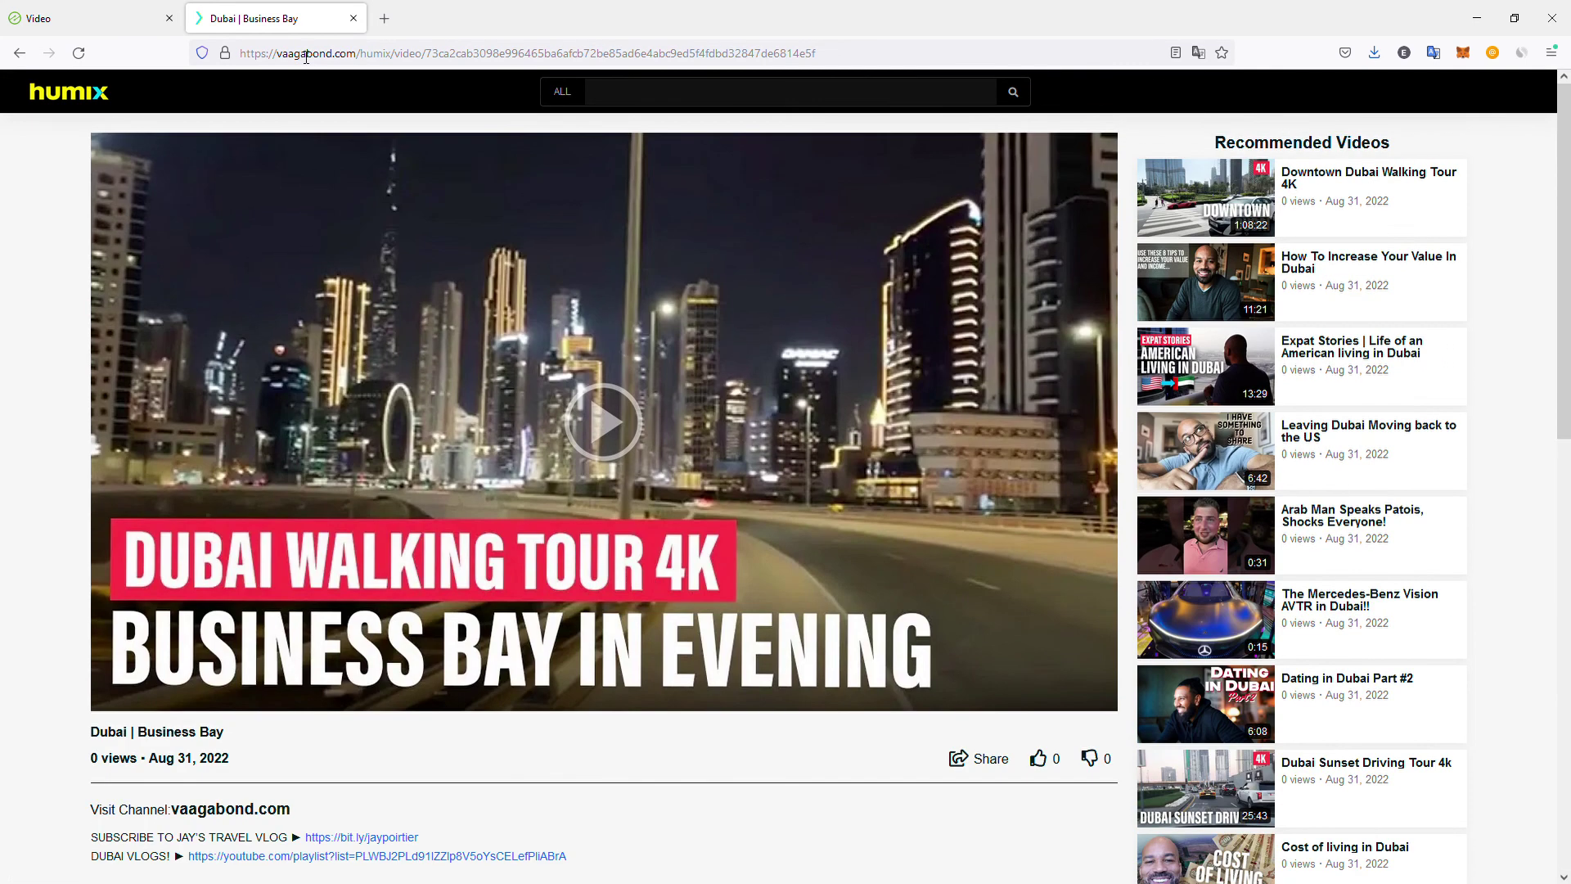
Open the Humix channel page at wcifly.com/humix/ and accept the recommended cookies.
double_click(326, 55)
text(wcifly)
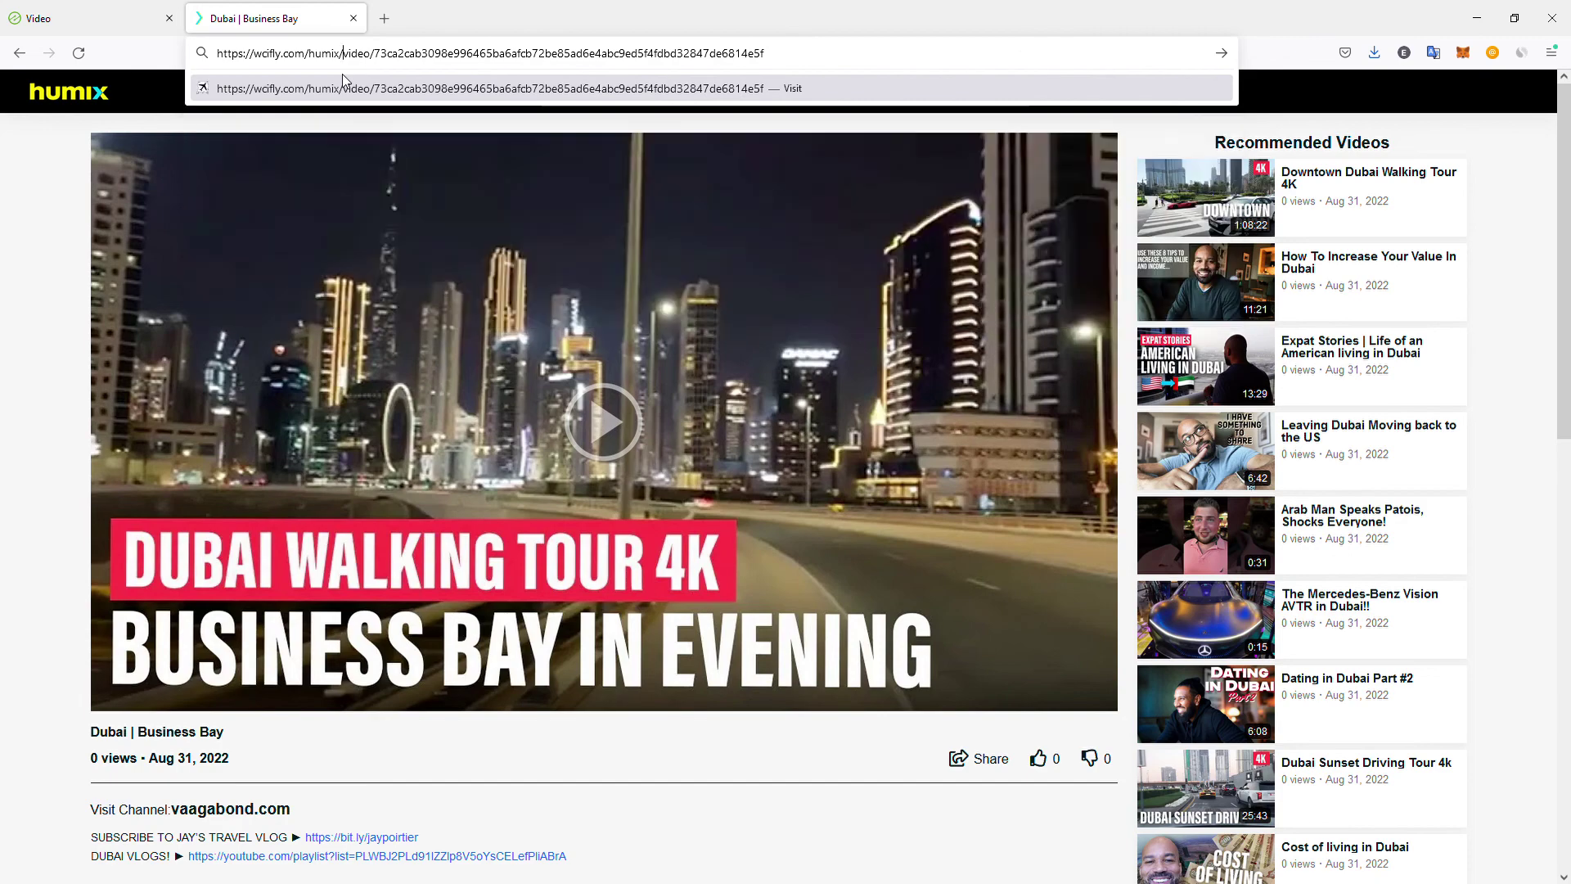
key(shift+End)
key(BackSpace)
key(Return)
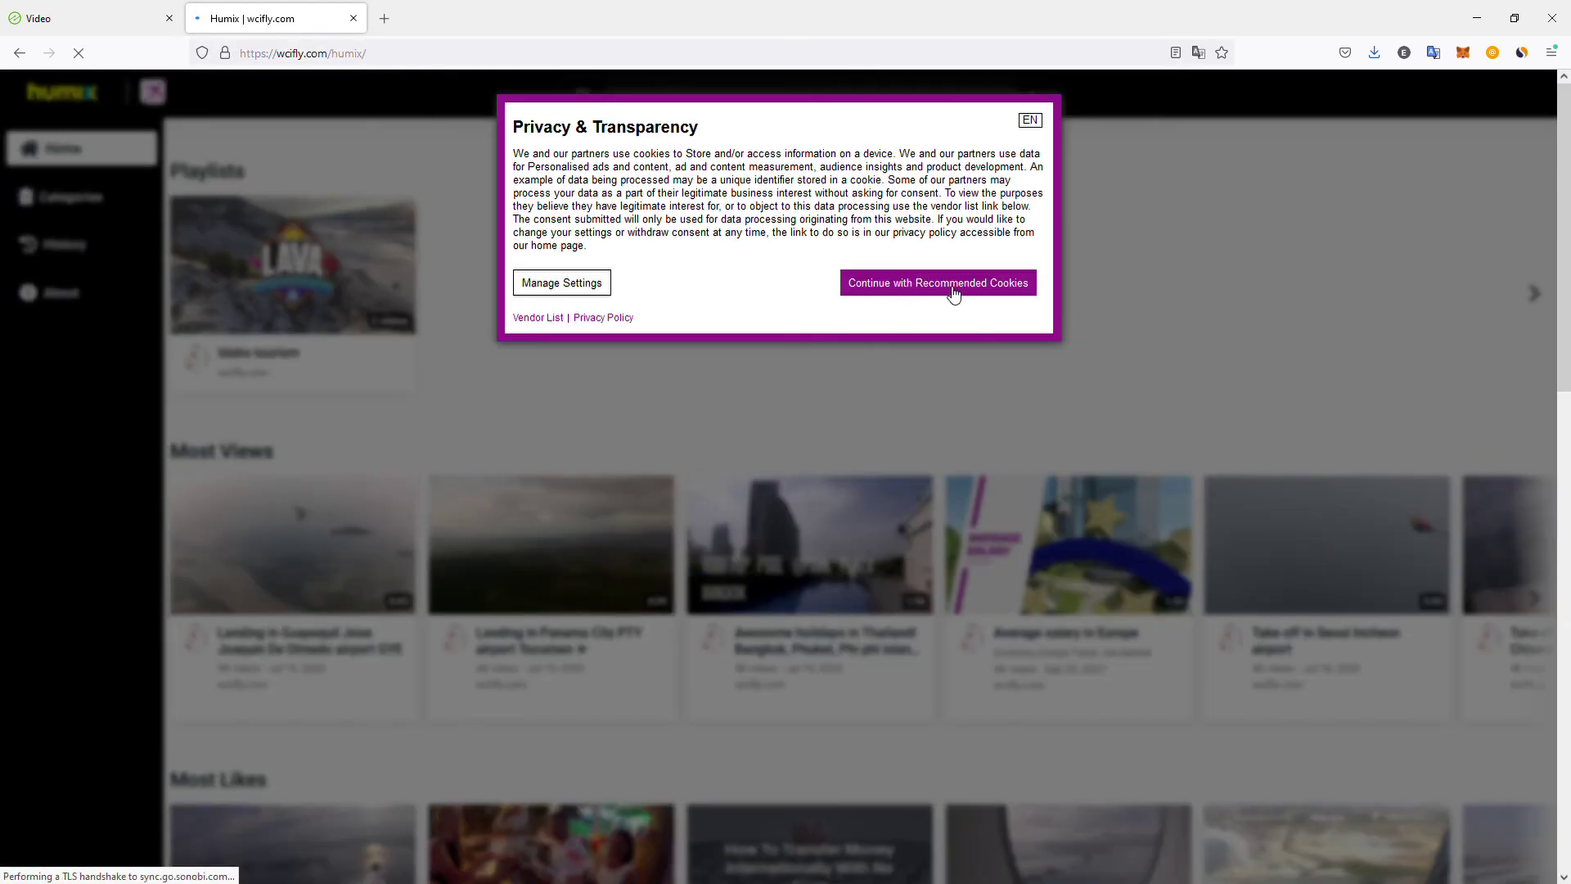
click(954, 288)
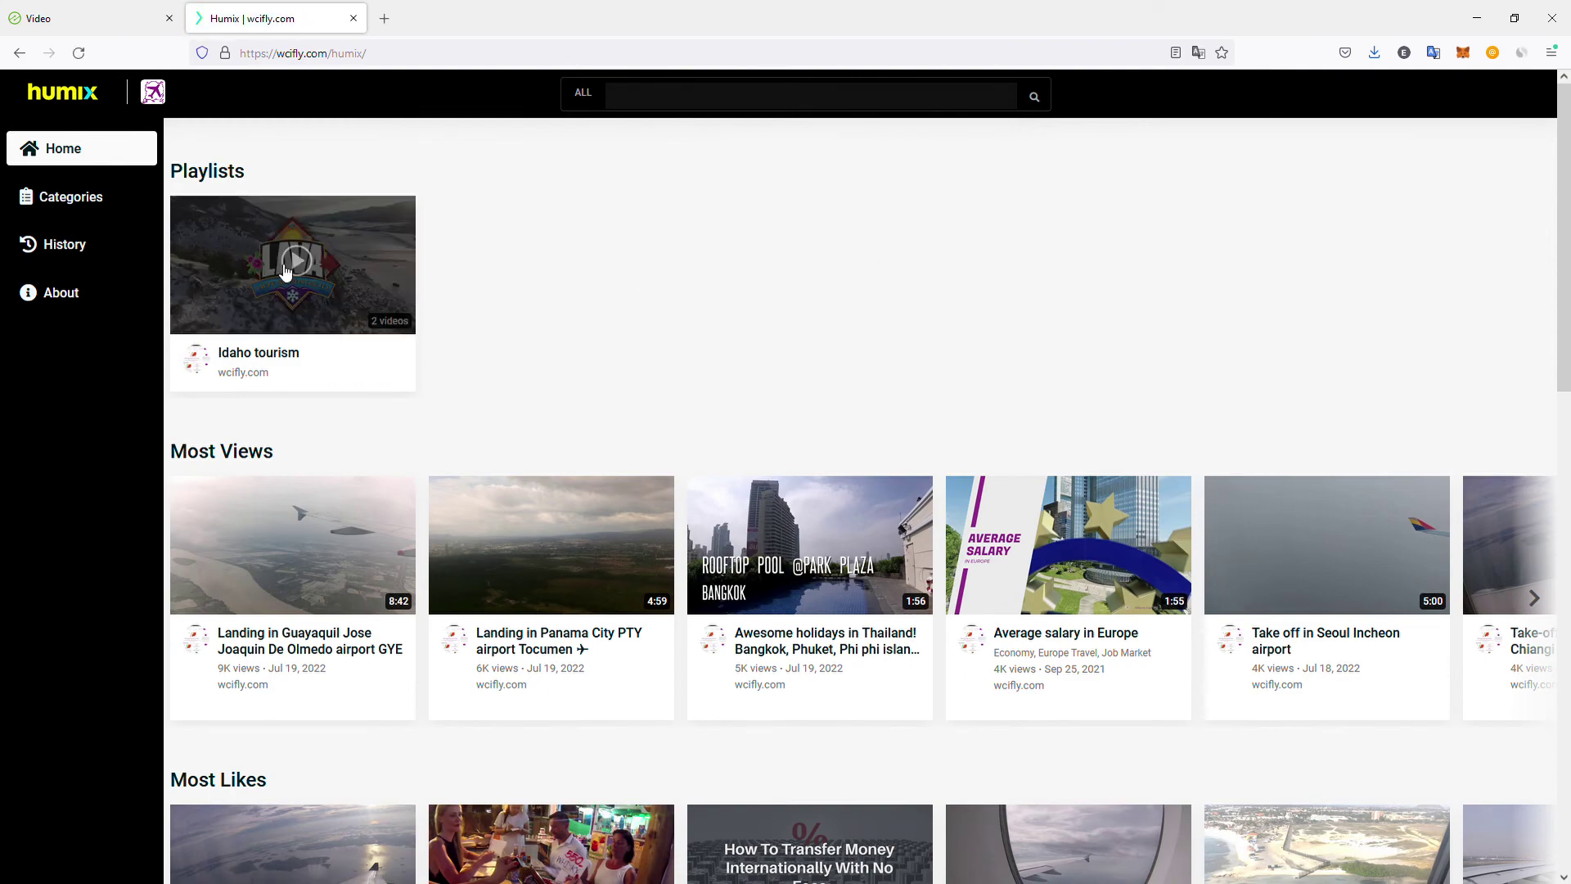
Look through the wcifly.com channel's playlists and its most viewed, most liked and latest videos.
scroll(720, 287, down, 4)
scroll(737, 275, down, 4)
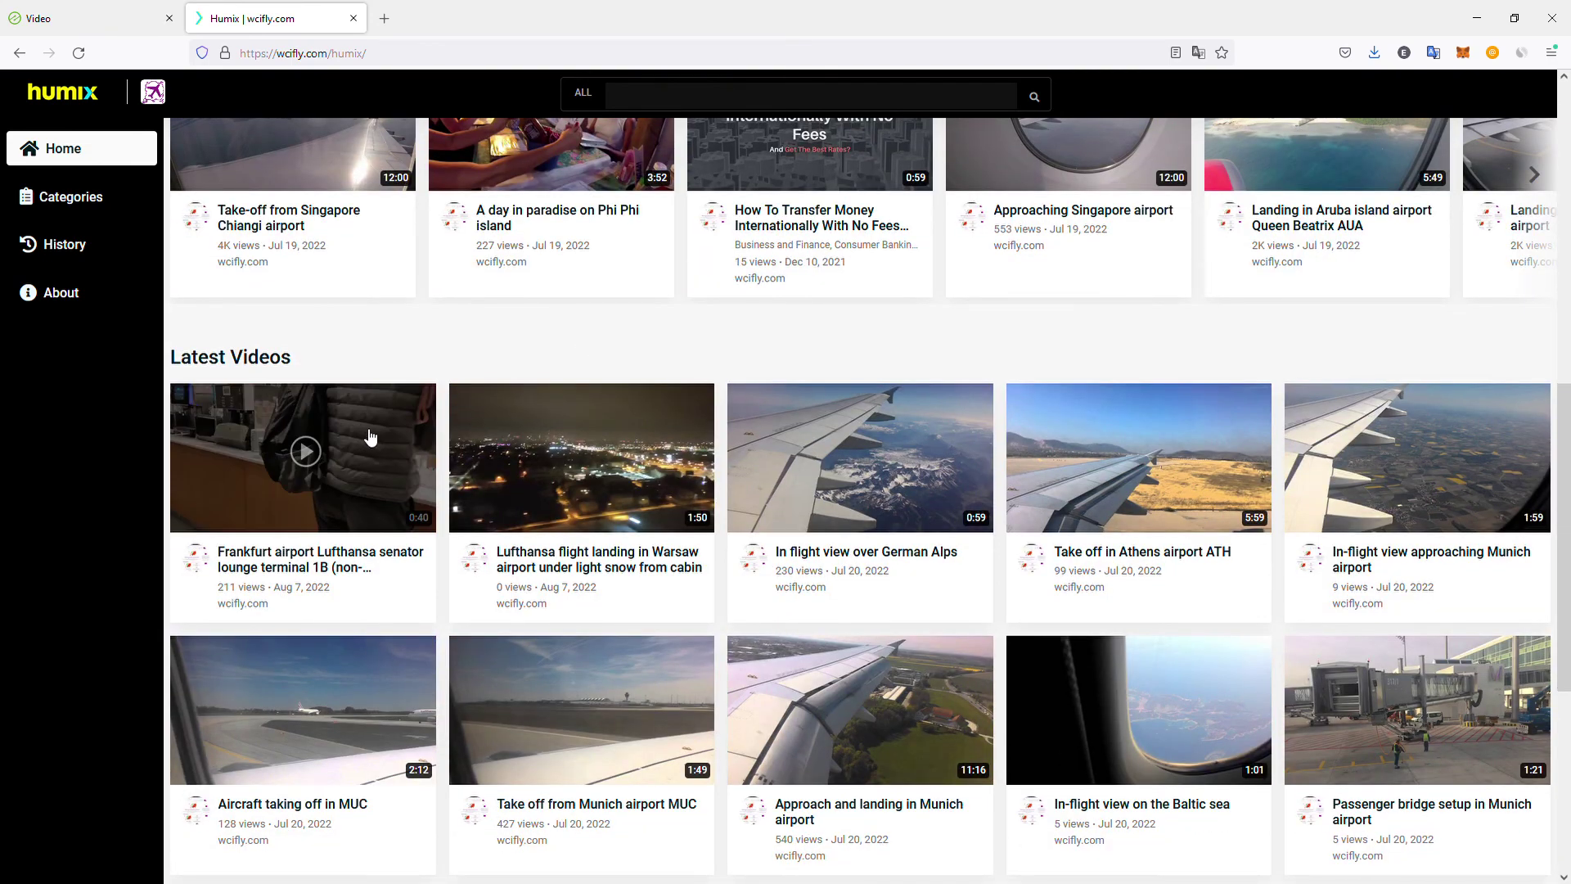
scroll(327, 452, down, 3)
scroll(385, 415, up, 4)
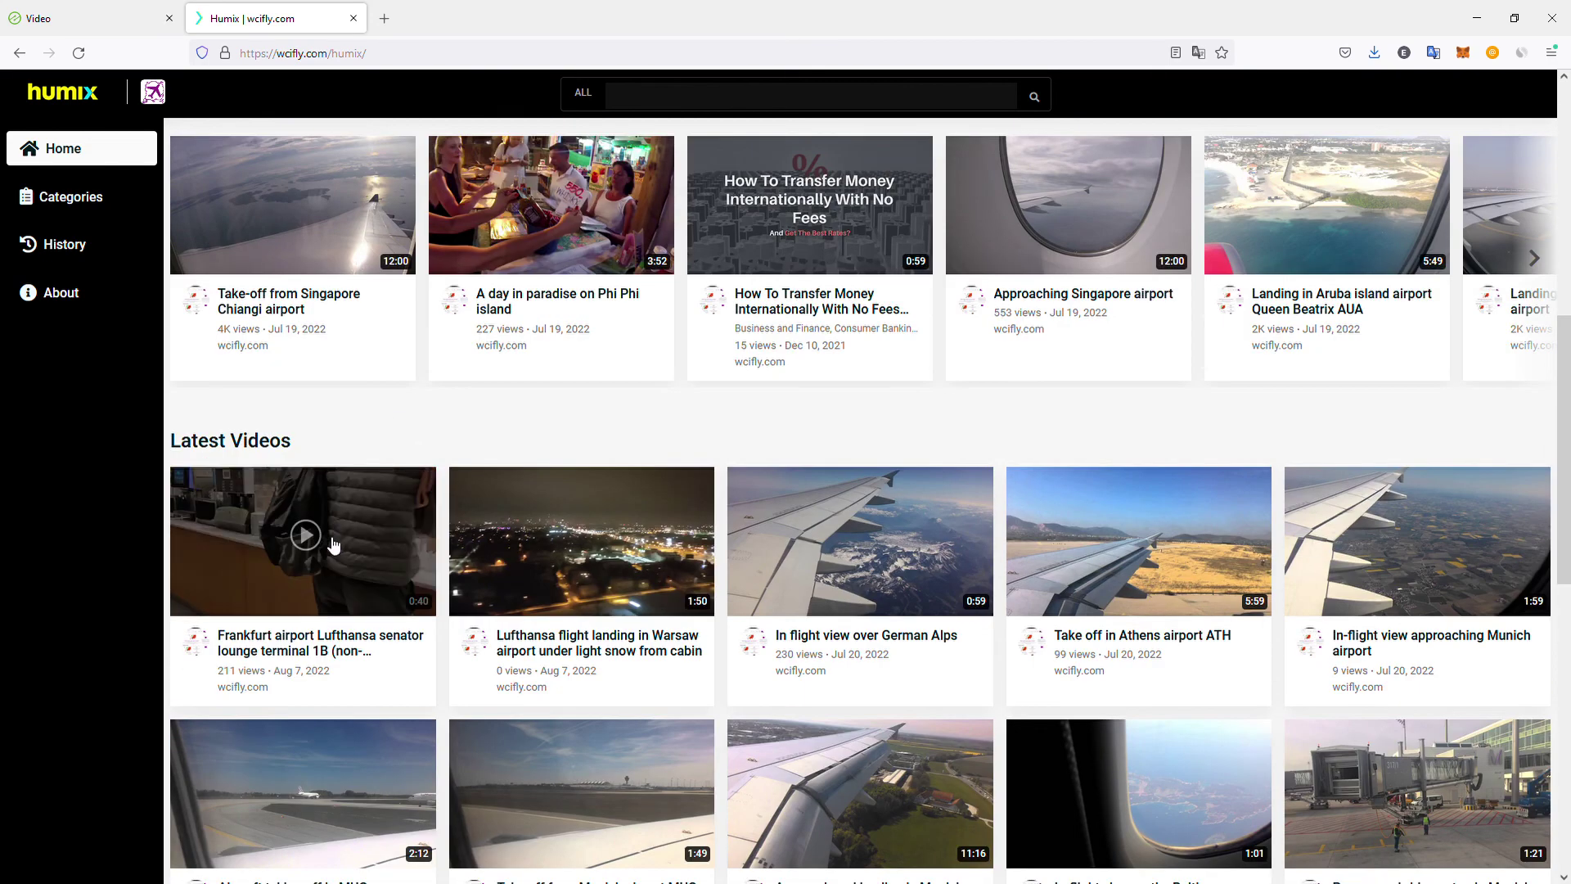
scroll(354, 508, up, 8)
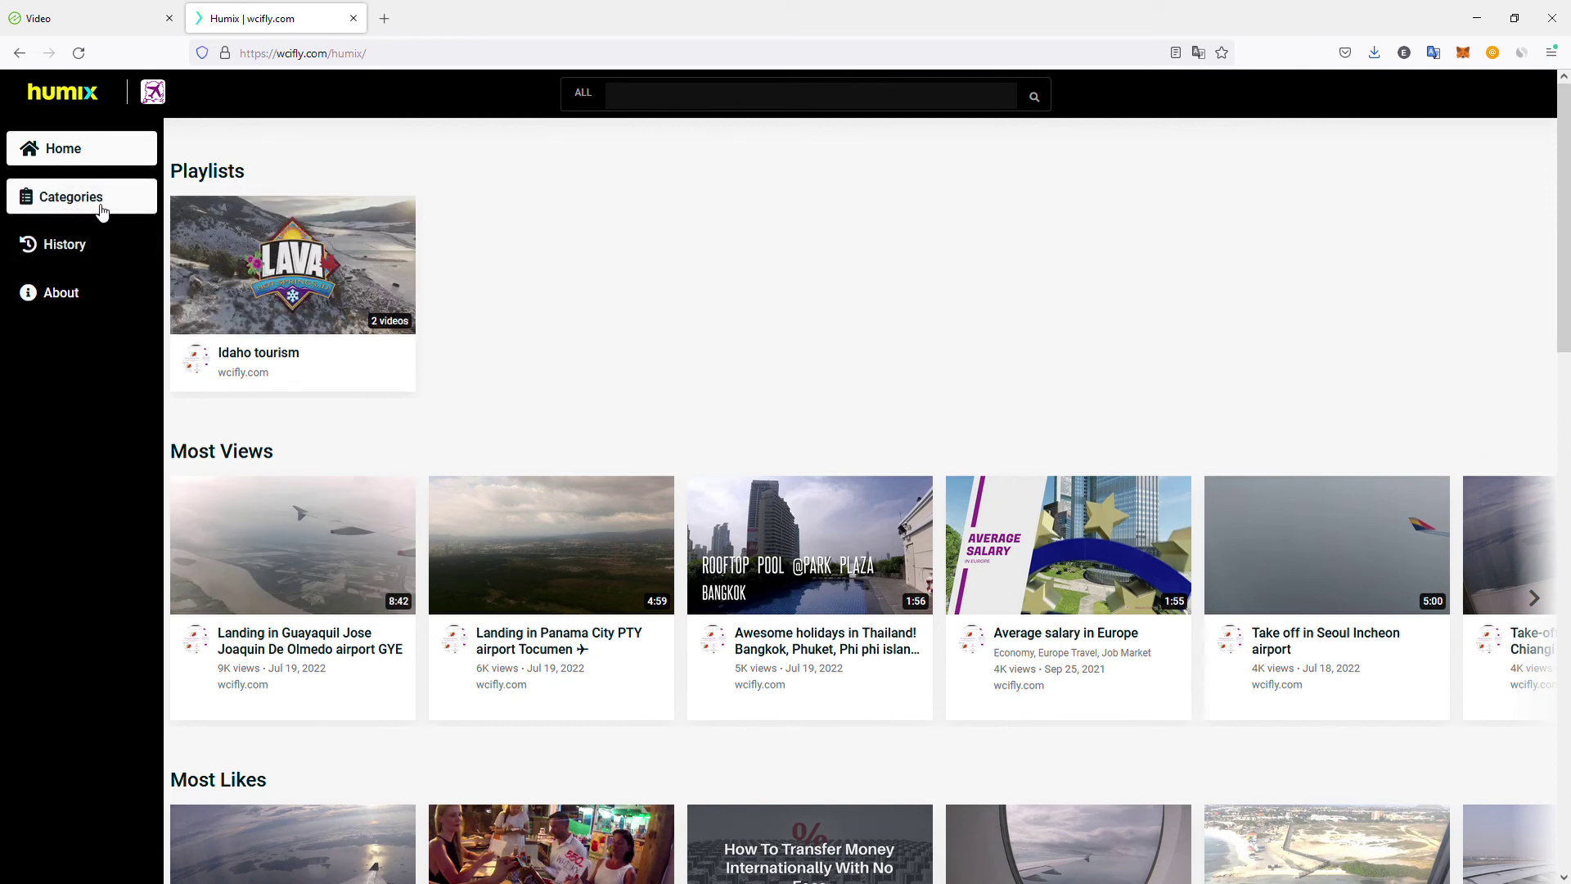
View the channel's watch history and the Humix home page, and return to the wcifly.com channel page.
click(79, 254)
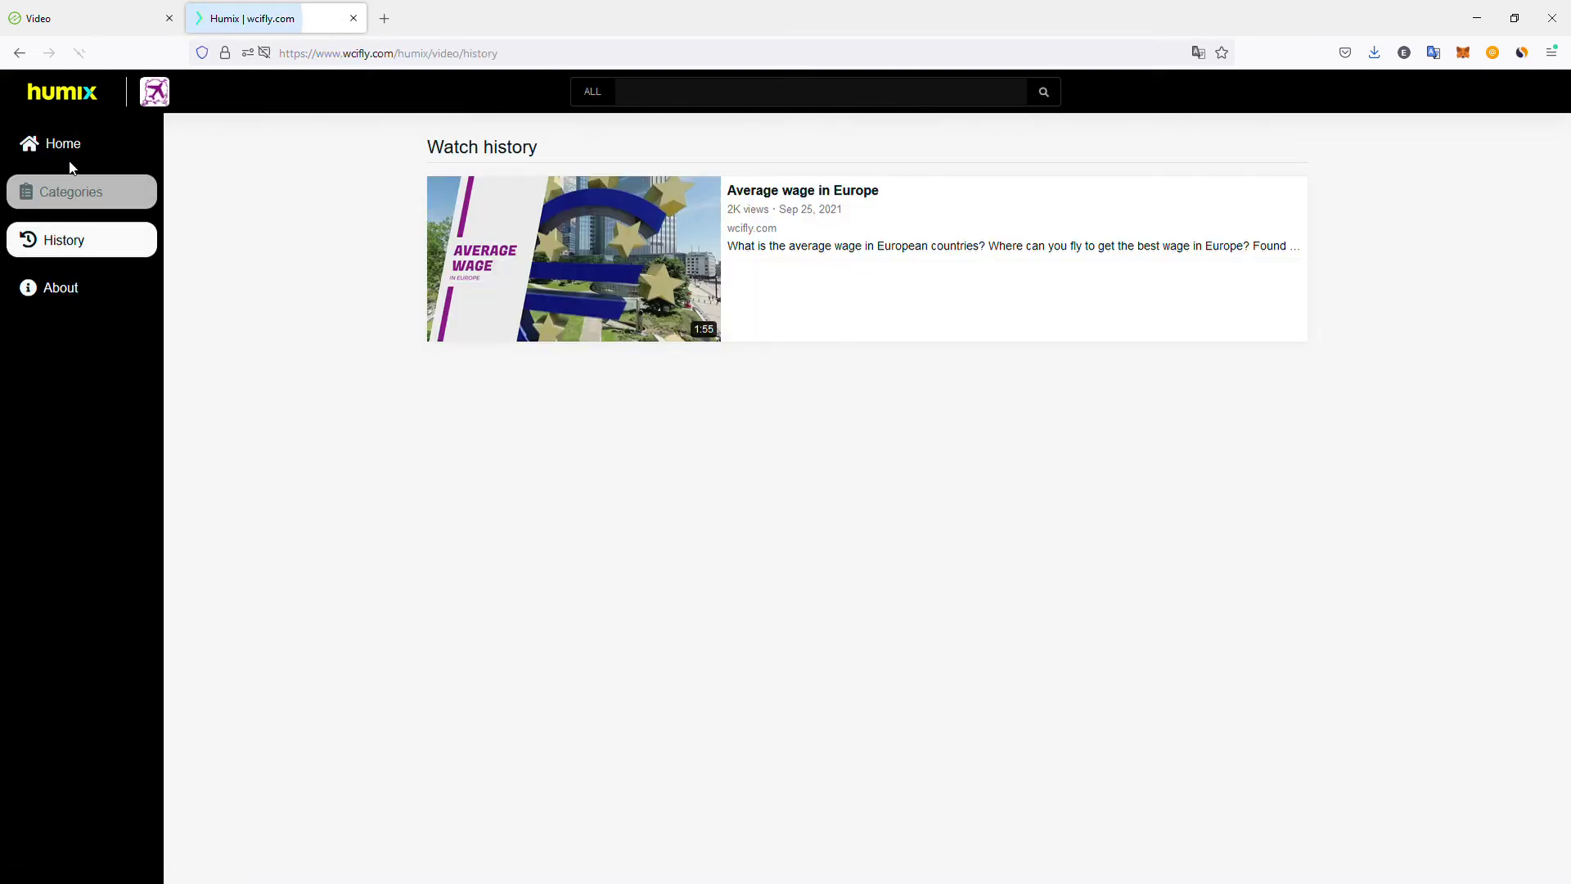
click(66, 149)
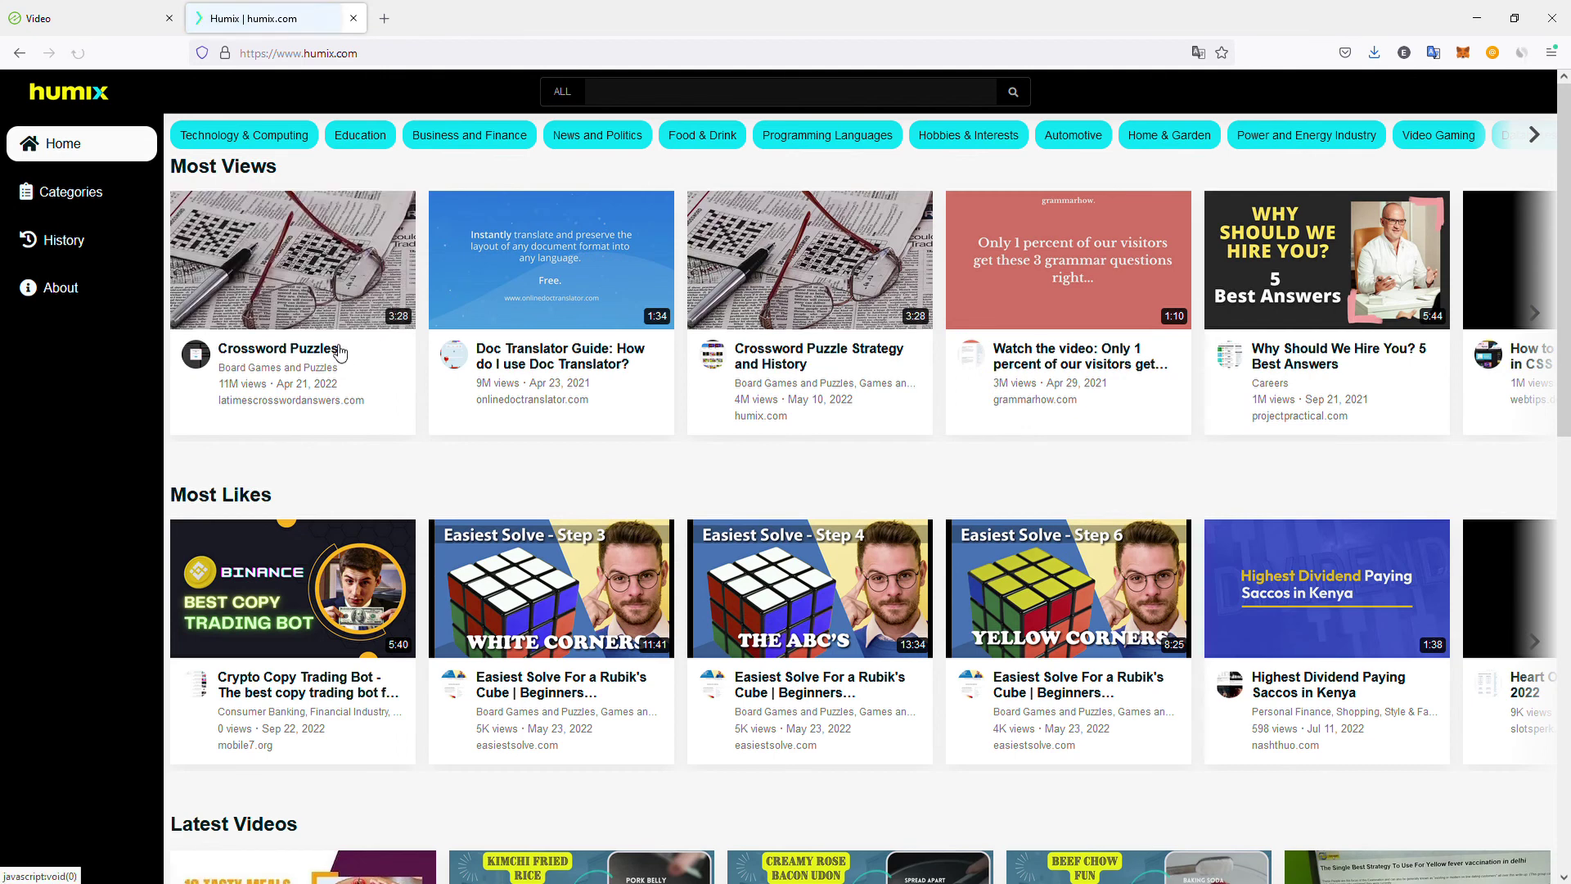
click(19, 54)
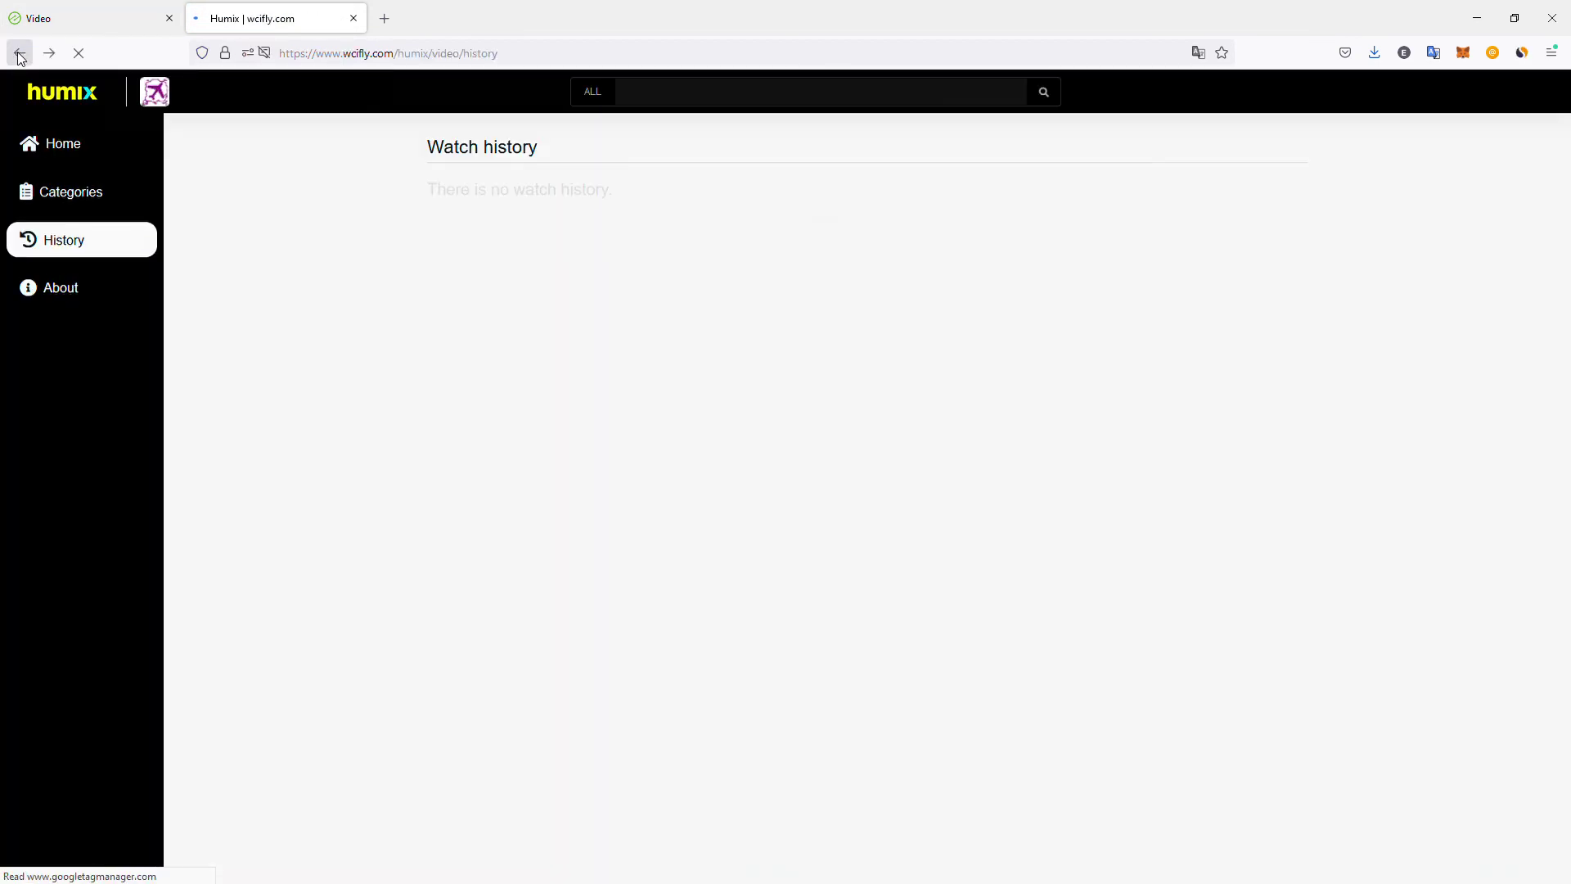
click(19, 53)
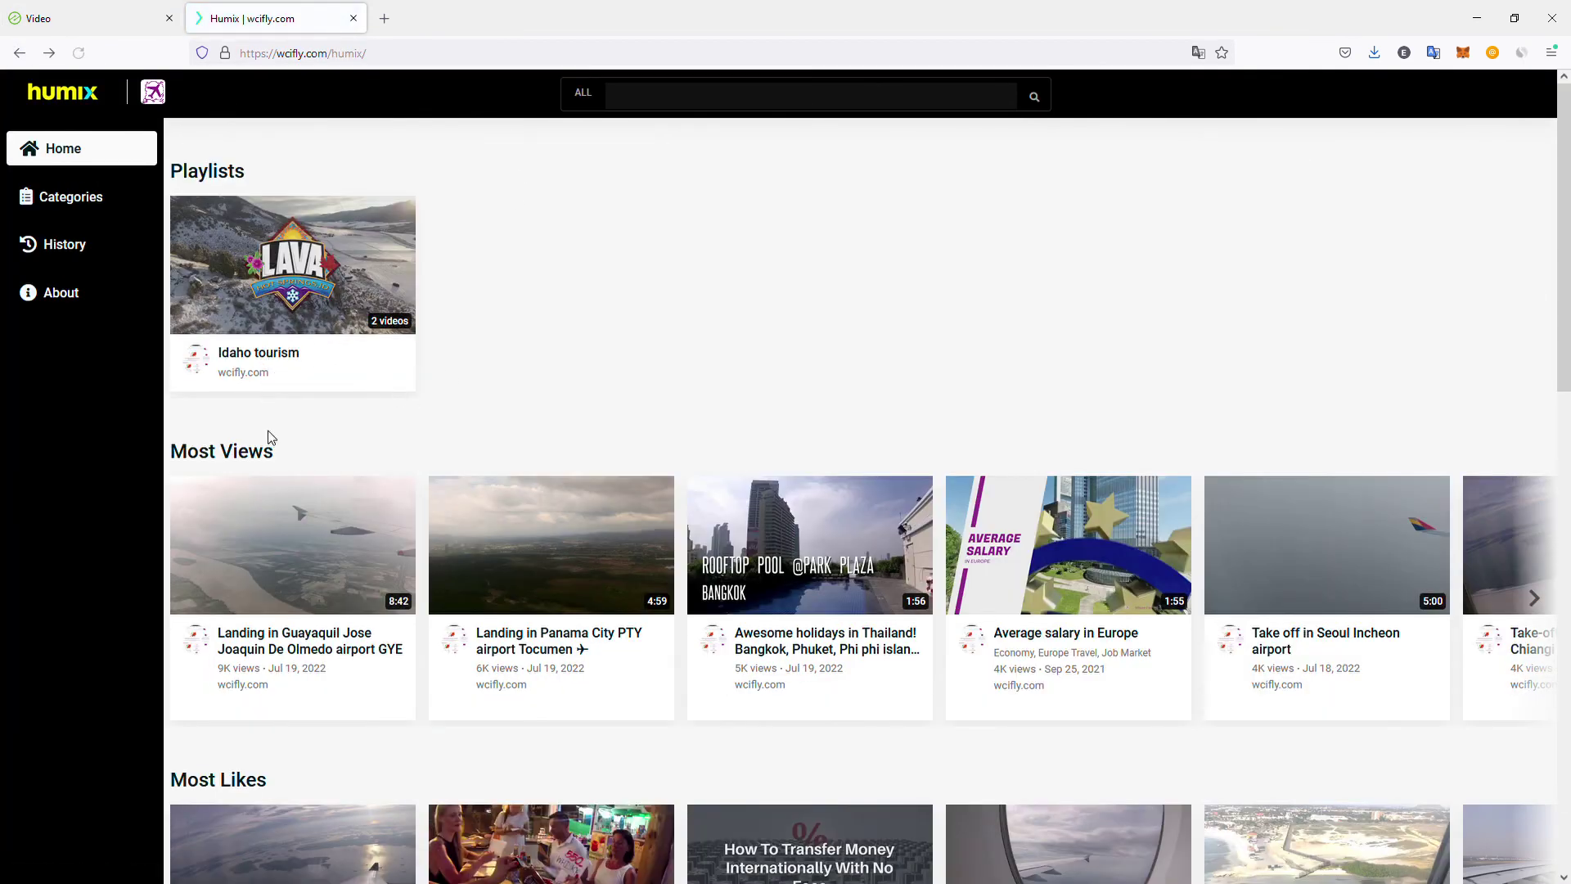
Open the "Landing in Guayaquil Jose Joaquin De Olmedo airport GYE" video and view its linked article, closing the article again.
click(289, 647)
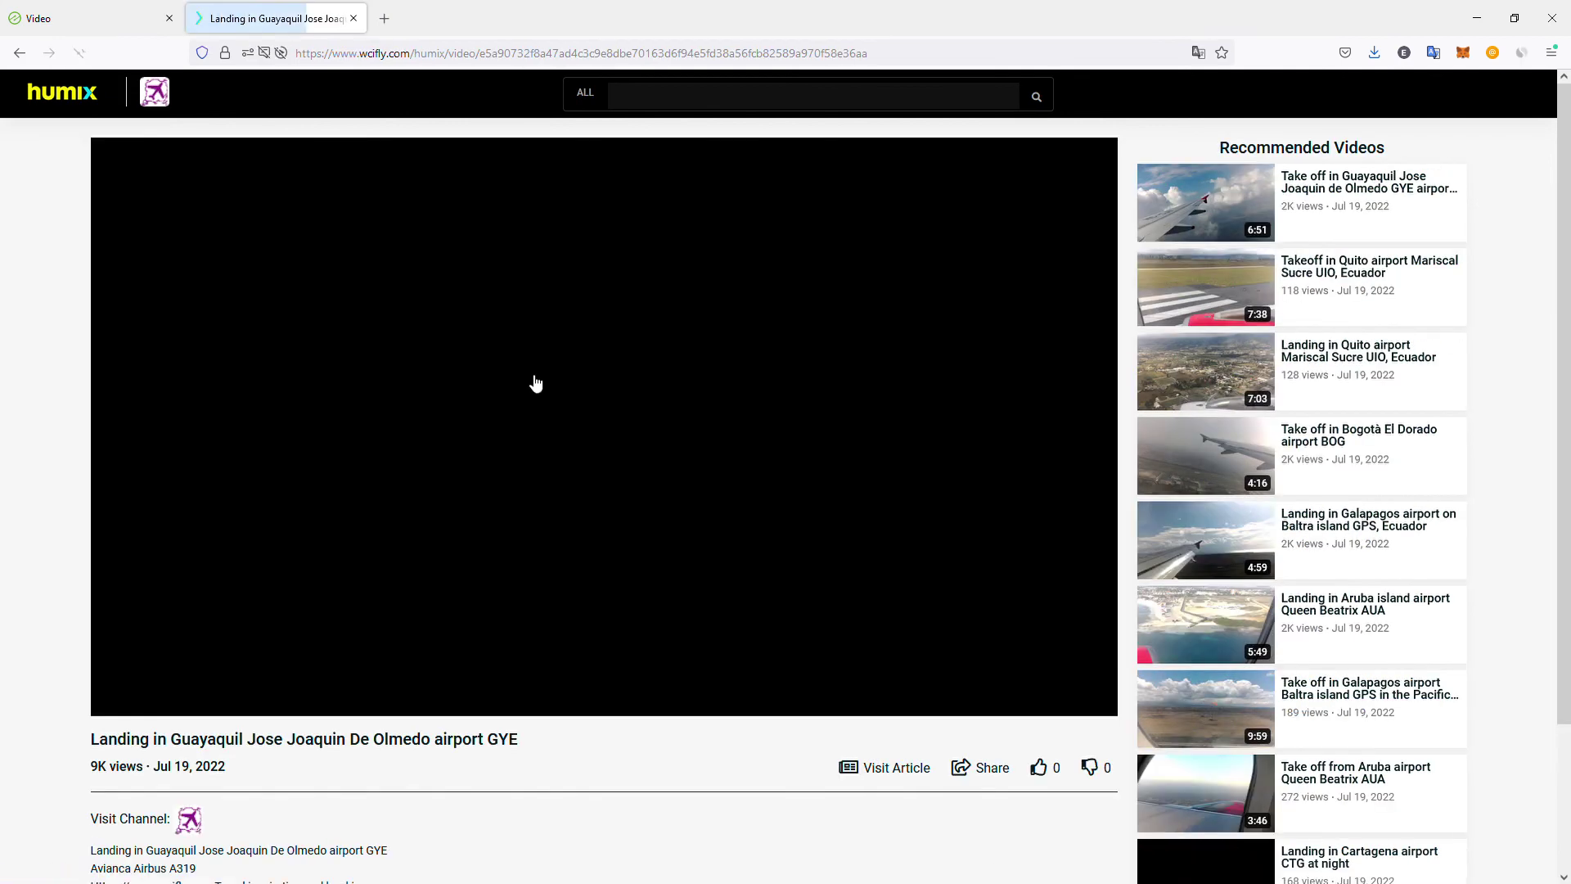
scroll(889, 462, down, 2)
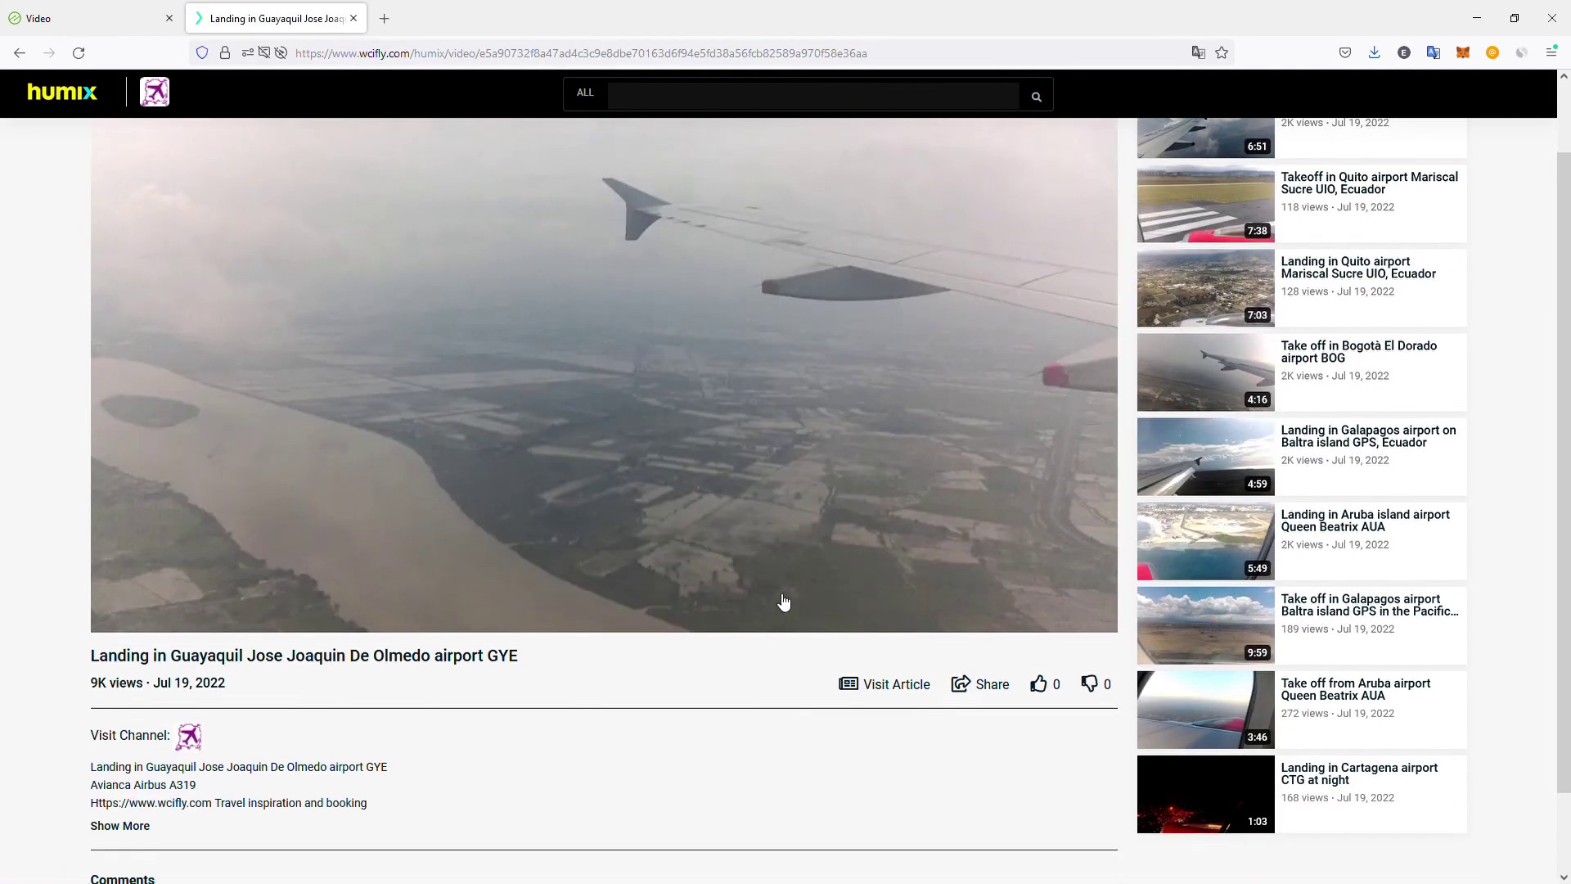
click(904, 693)
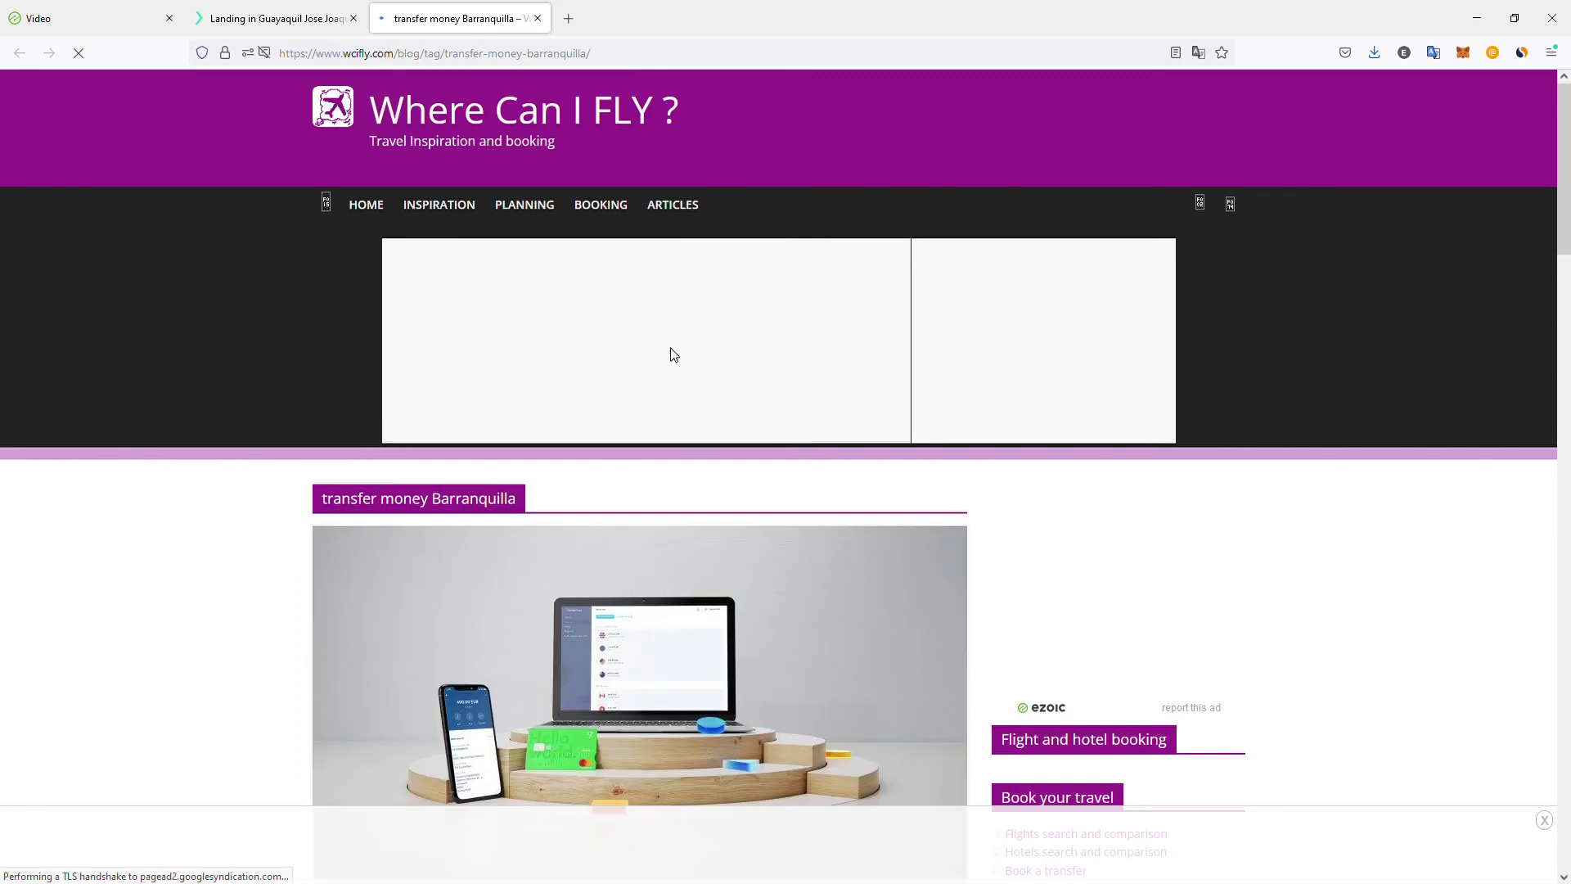
scroll(667, 343, down, 2)
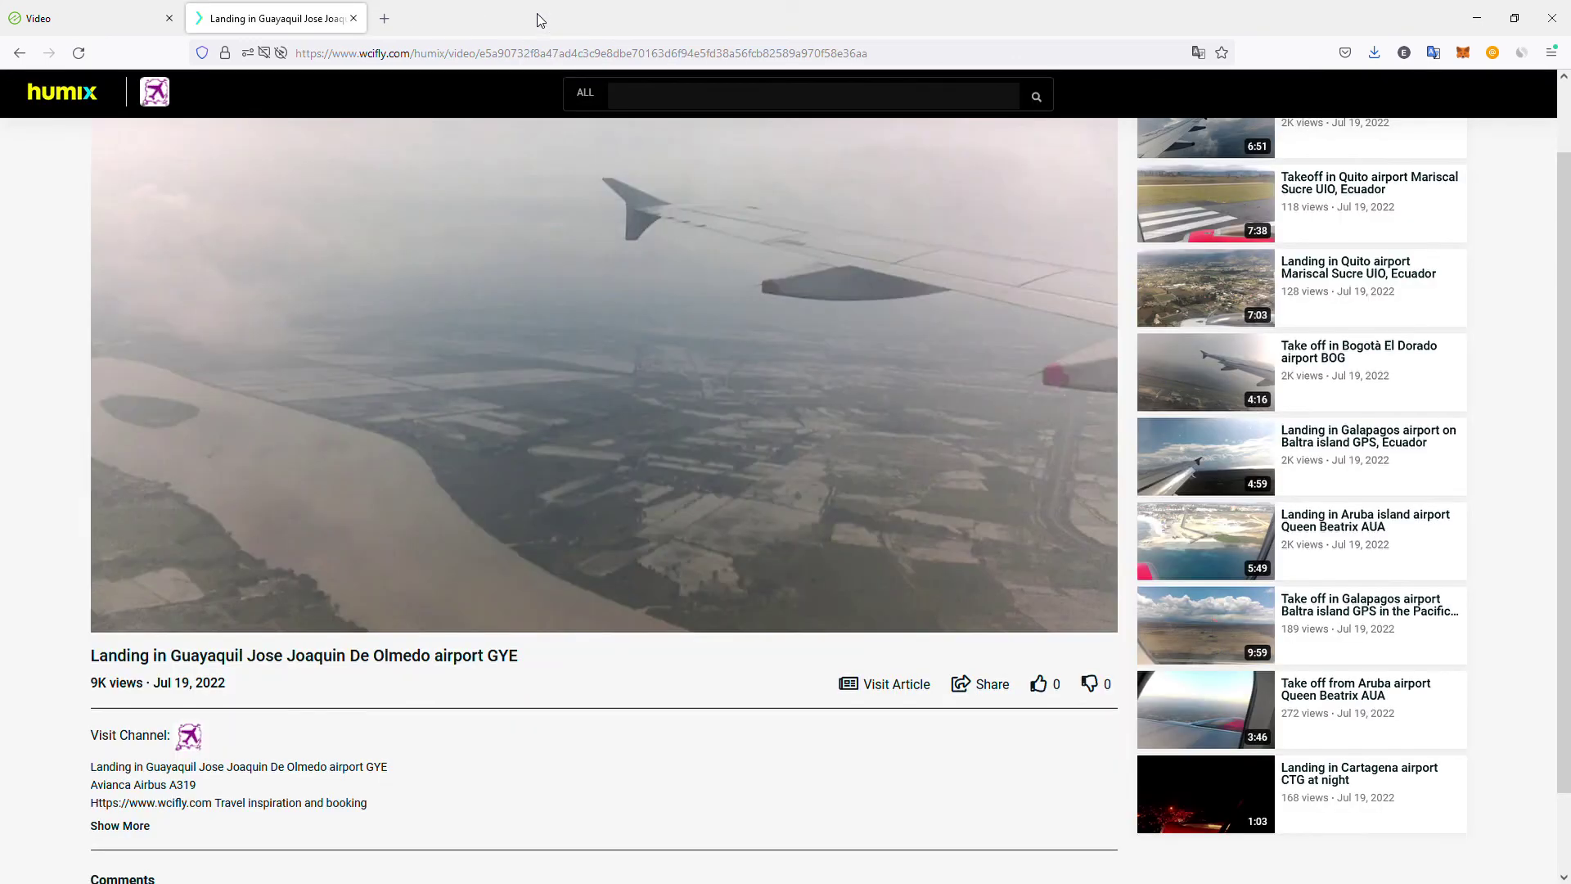
click(538, 20)
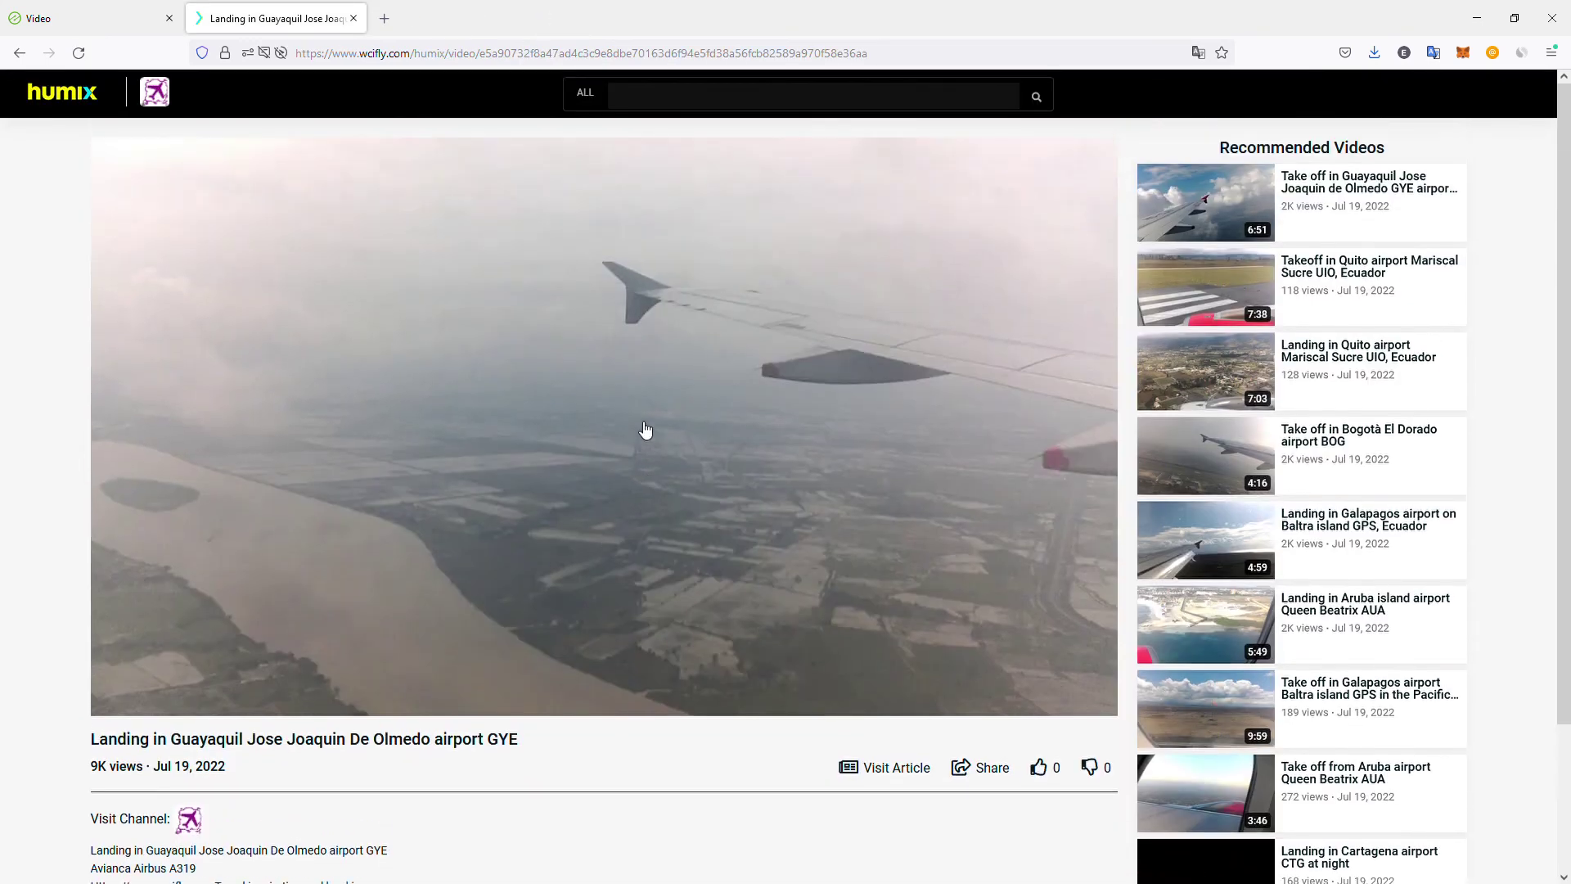
Expand the Guayaquil landing video's description and read the links in it.
scroll(644, 456, down, 3)
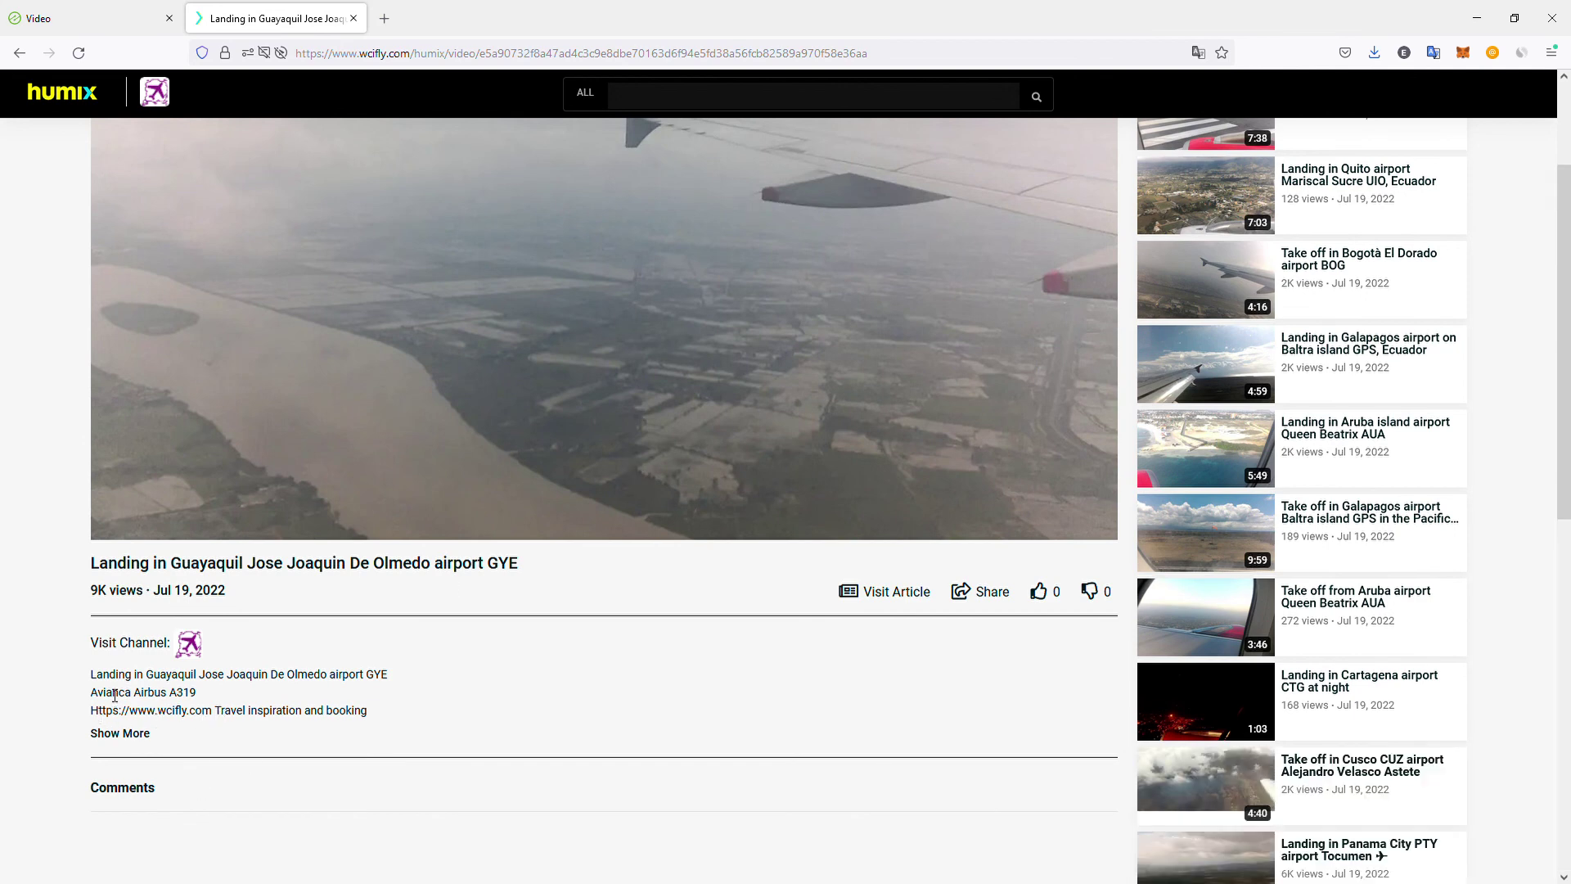
click(140, 734)
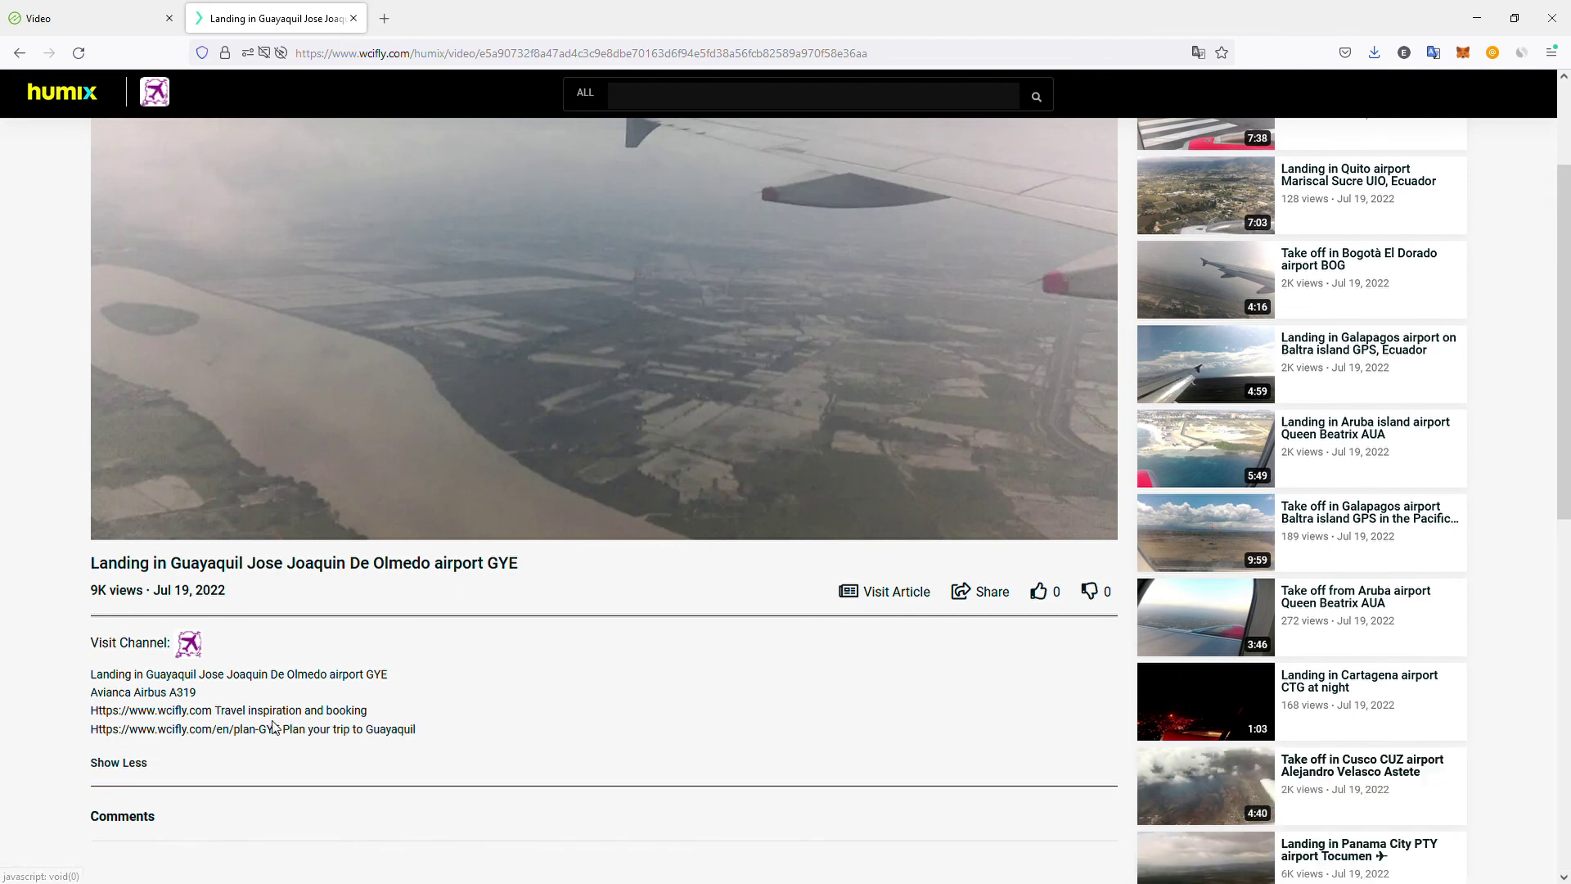
scroll(360, 723, up, 3)
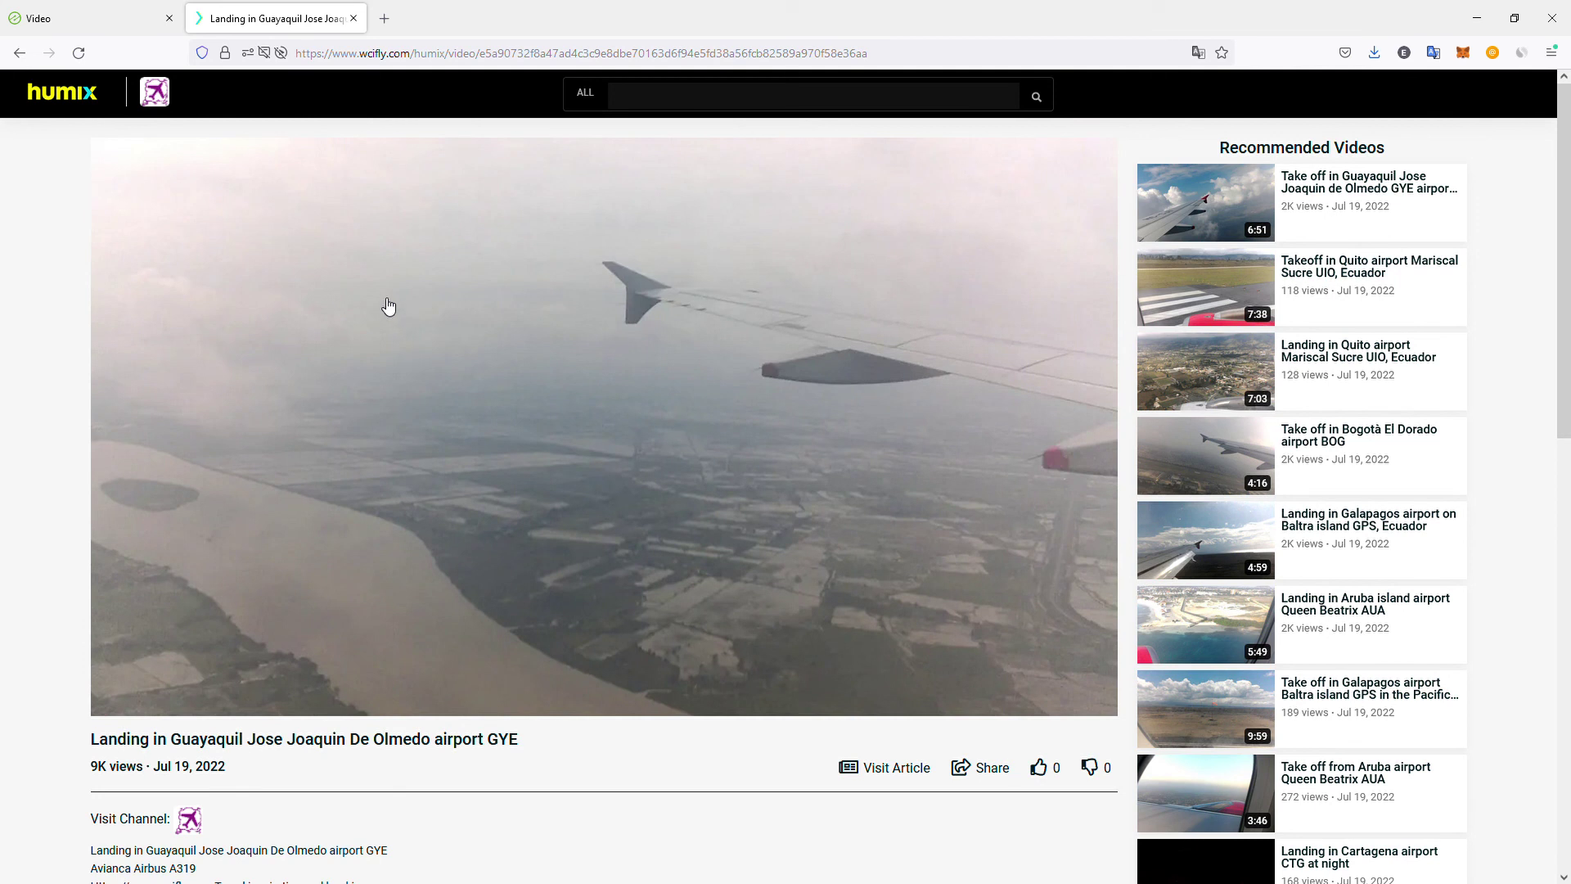
Return to the Ezoic video dashboard and check the article-to-video creator's monthly render usage and video statuses.
click(90, 18)
scroll(205, 384, down, 5)
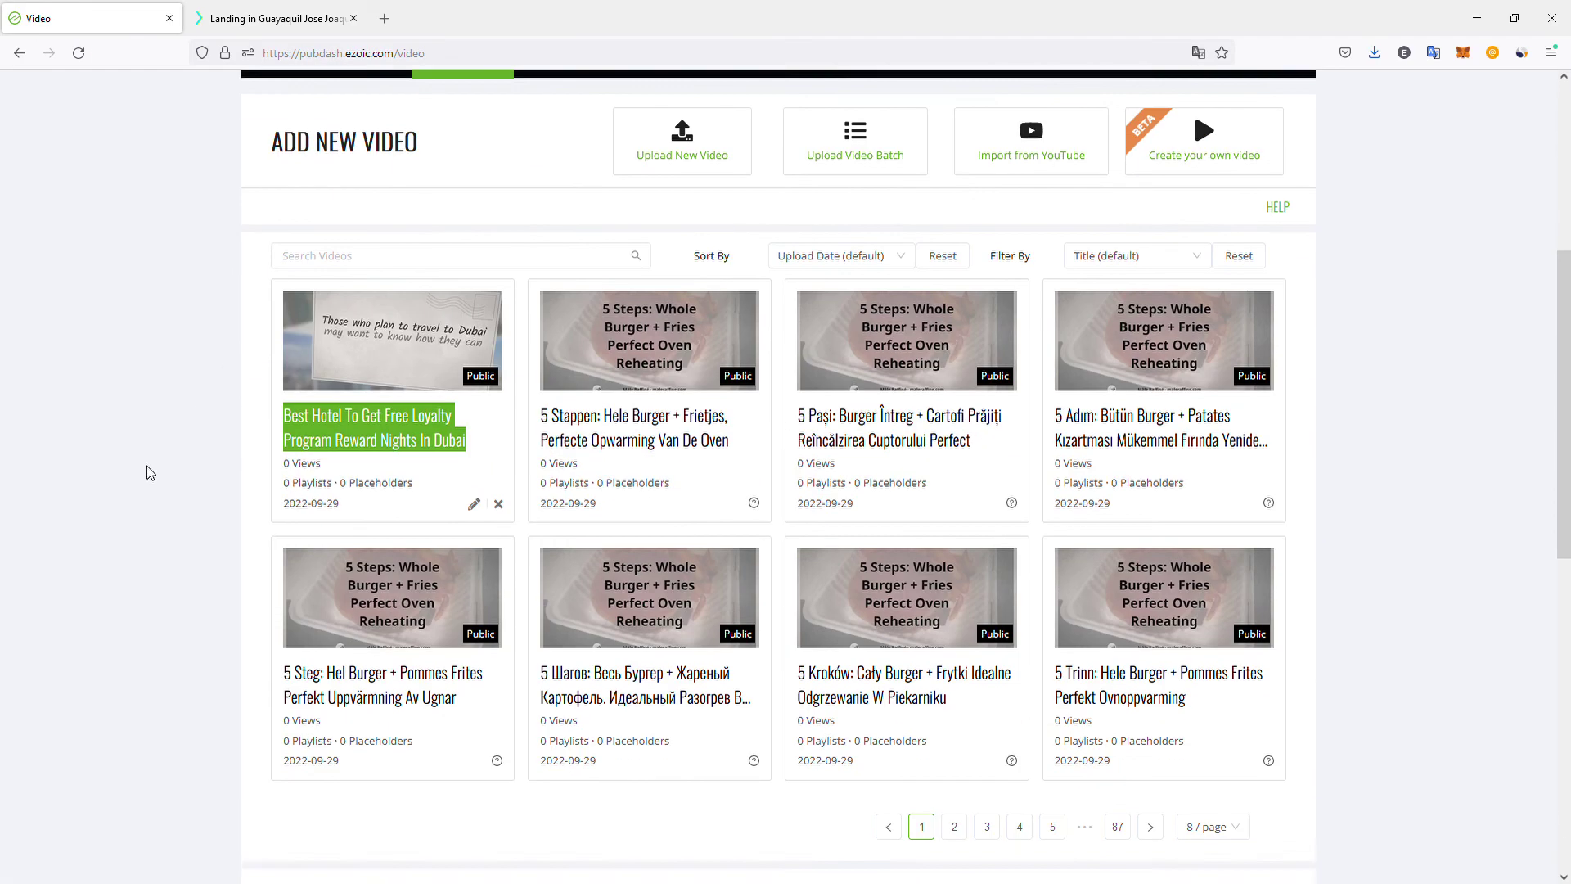
scroll(150, 473, down, 10)
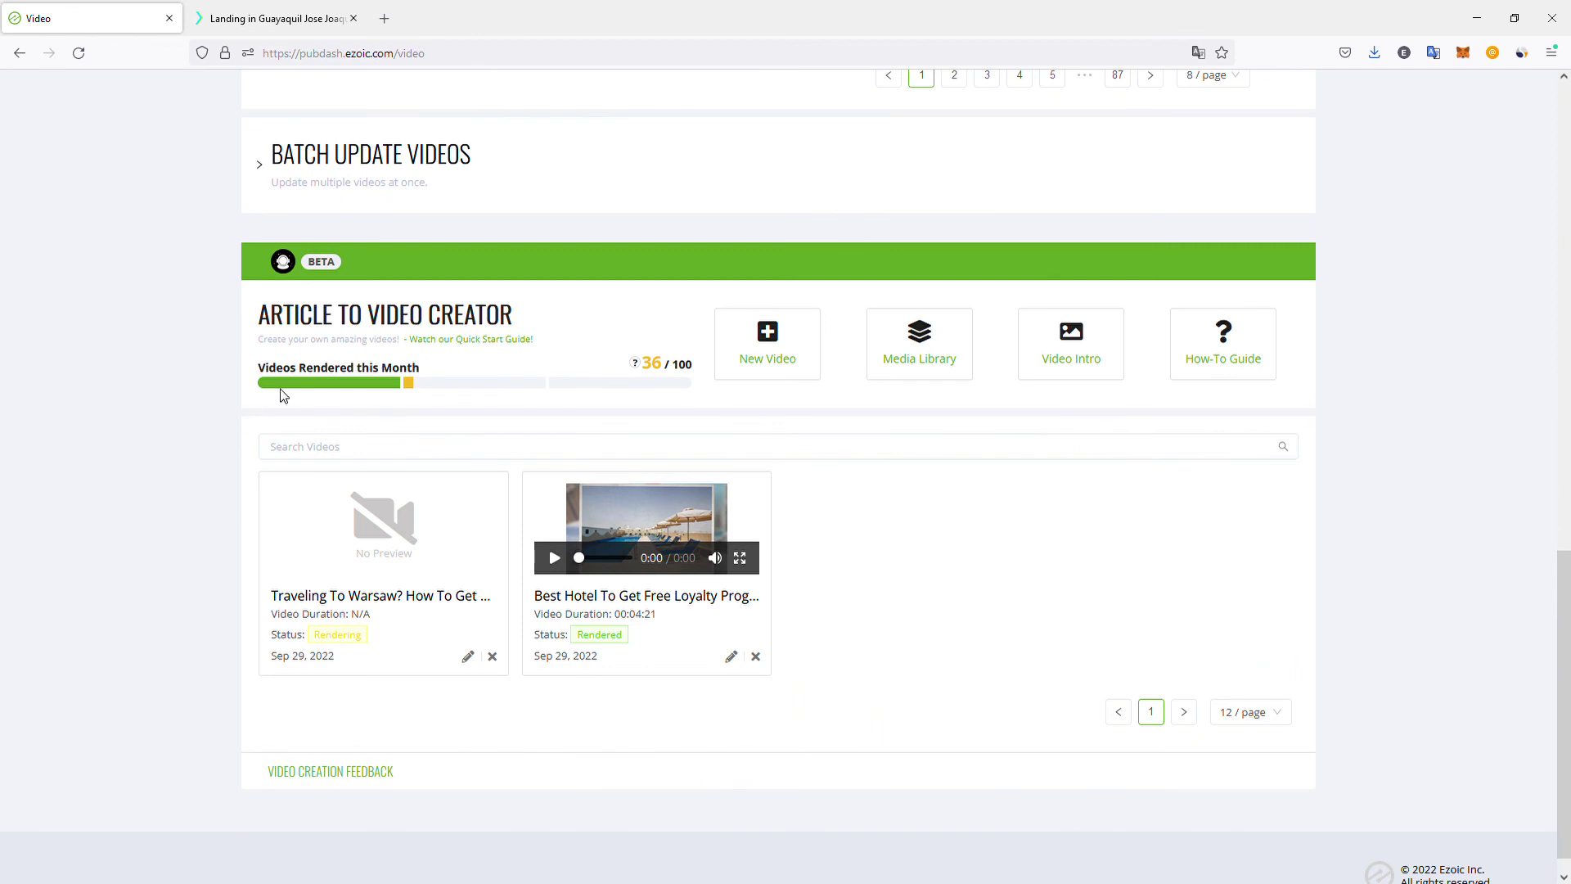